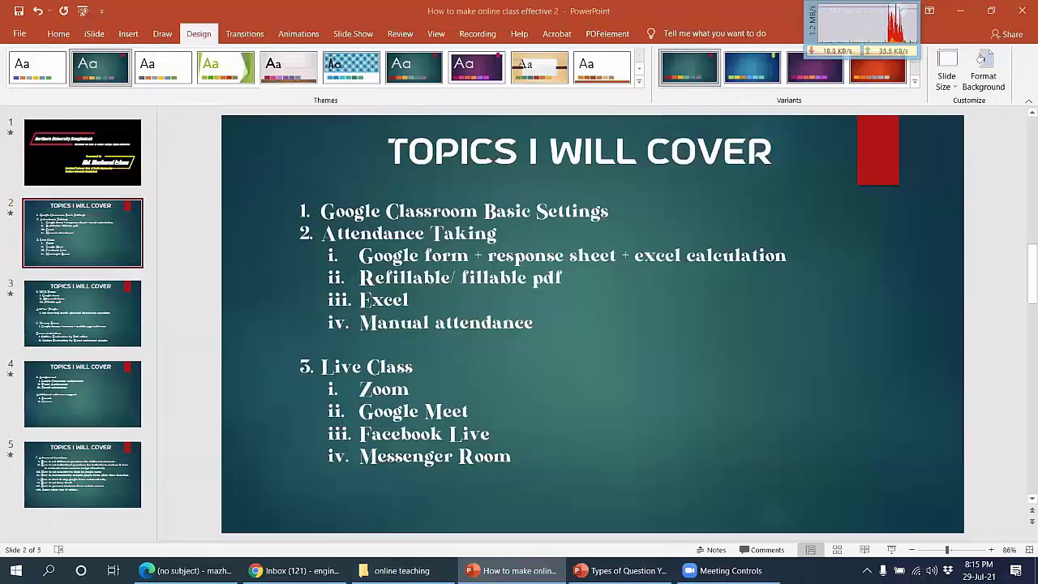
# Step: Minimize the online-class deck to reveal the Types of Question slides, then bring up Gmail in Chrome
pyautogui.click(513, 570)
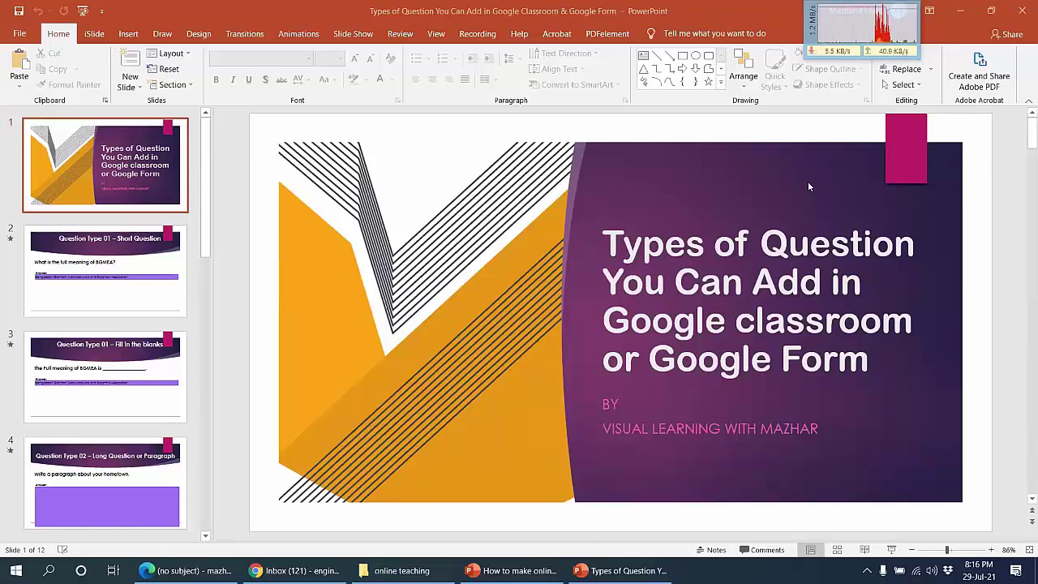
pyautogui.click(296, 570)
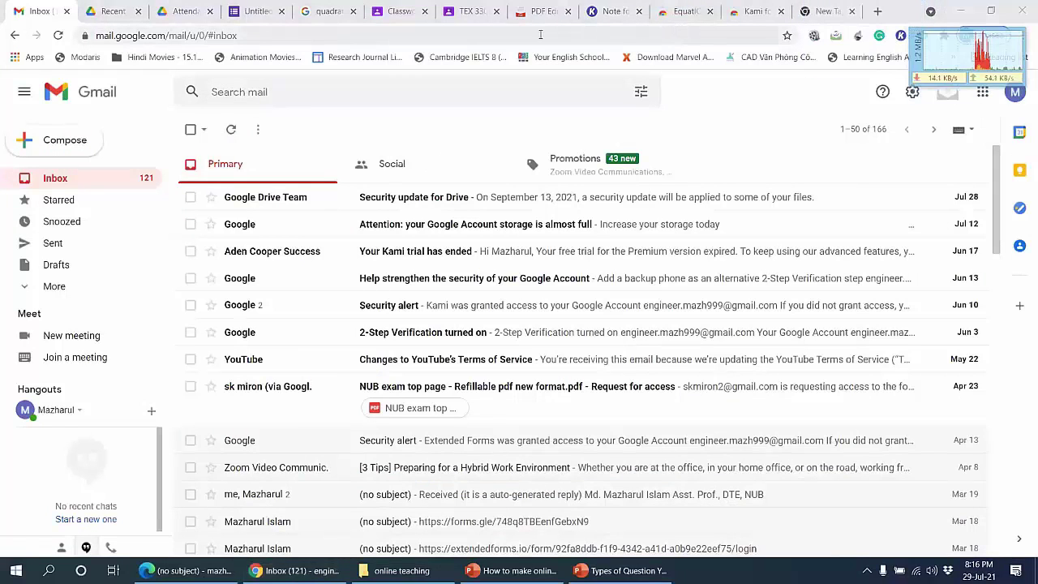
# Step: Go from the Classroom tab to the Classes overview and bring up the join-or-create class options
pyautogui.click(455, 9)
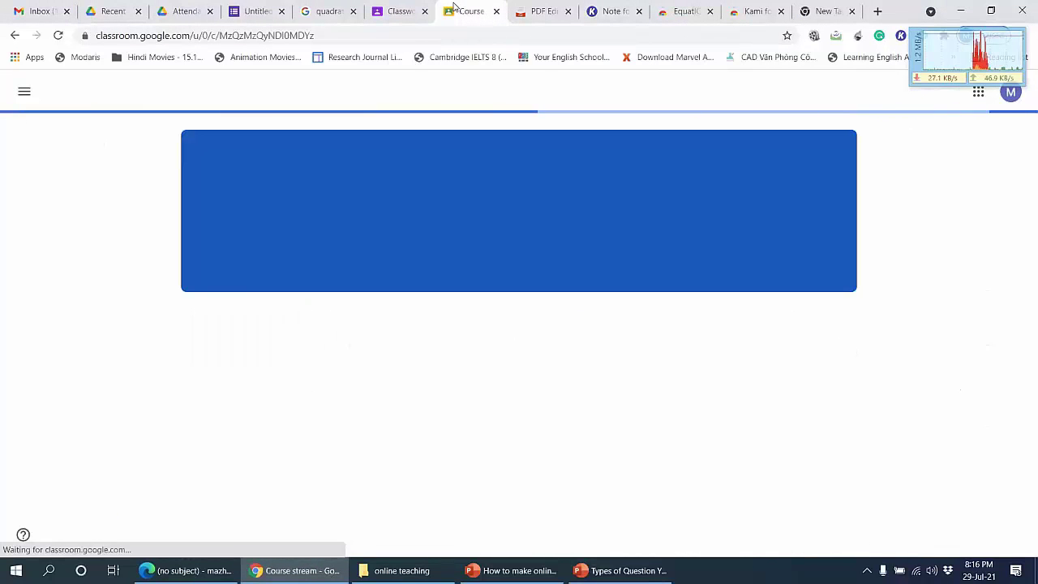
pyautogui.click(29, 94)
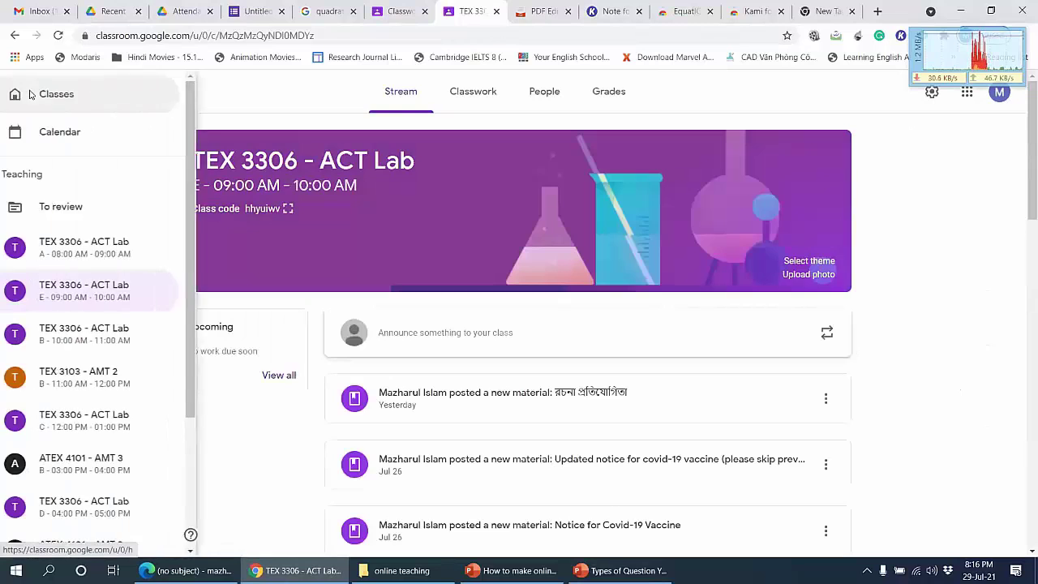
pyautogui.click(54, 94)
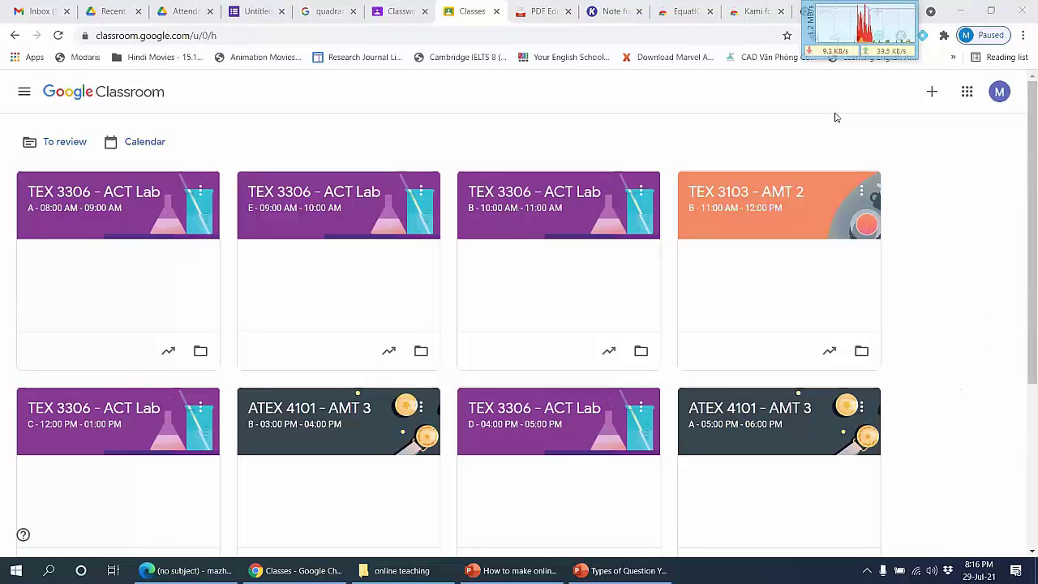
pyautogui.click(932, 93)
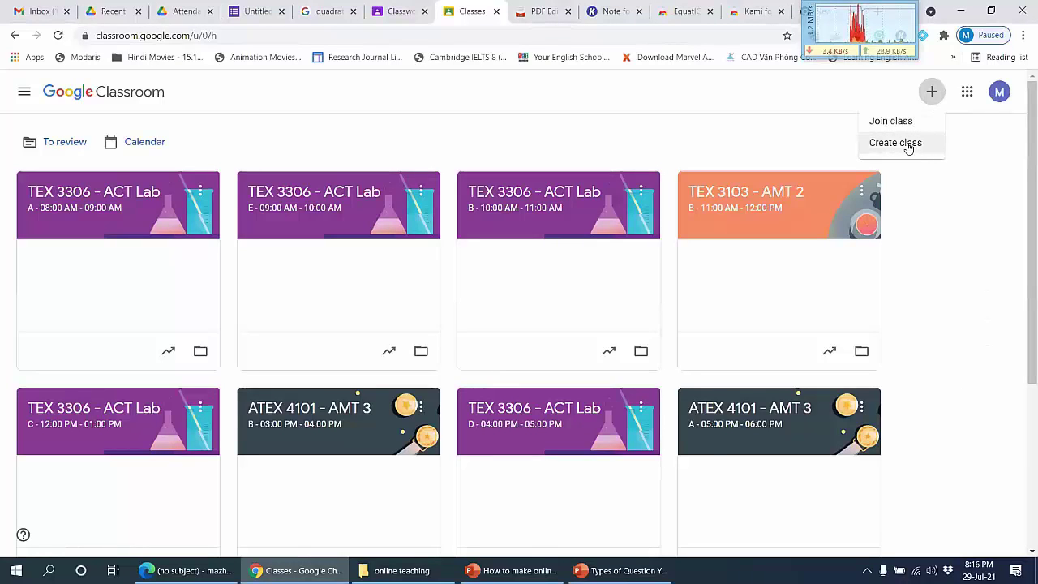
pyautogui.click(906, 145)
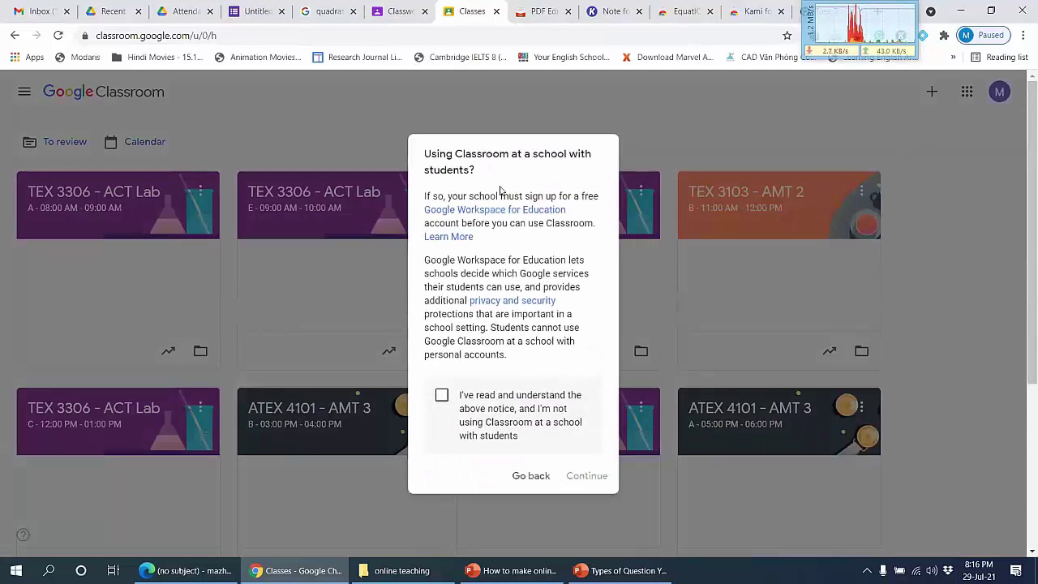
pyautogui.click(442, 396)
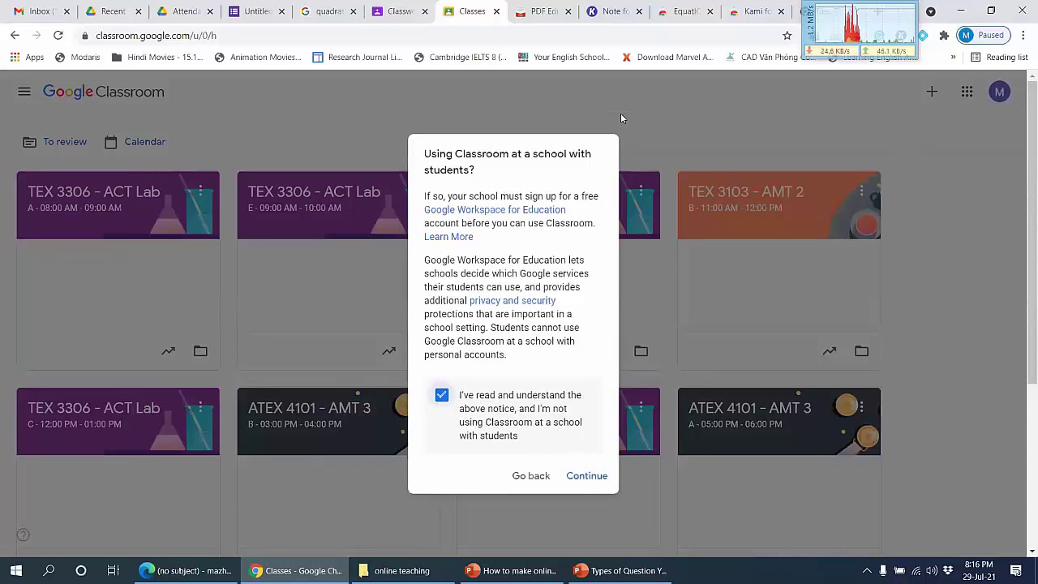
pyautogui.click(577, 478)
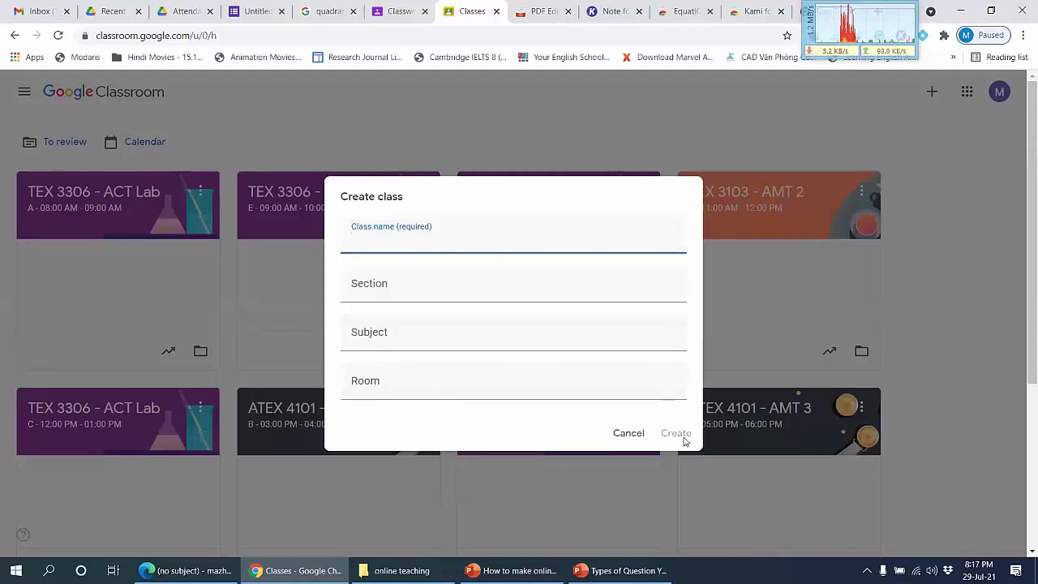
pyautogui.click(624, 435)
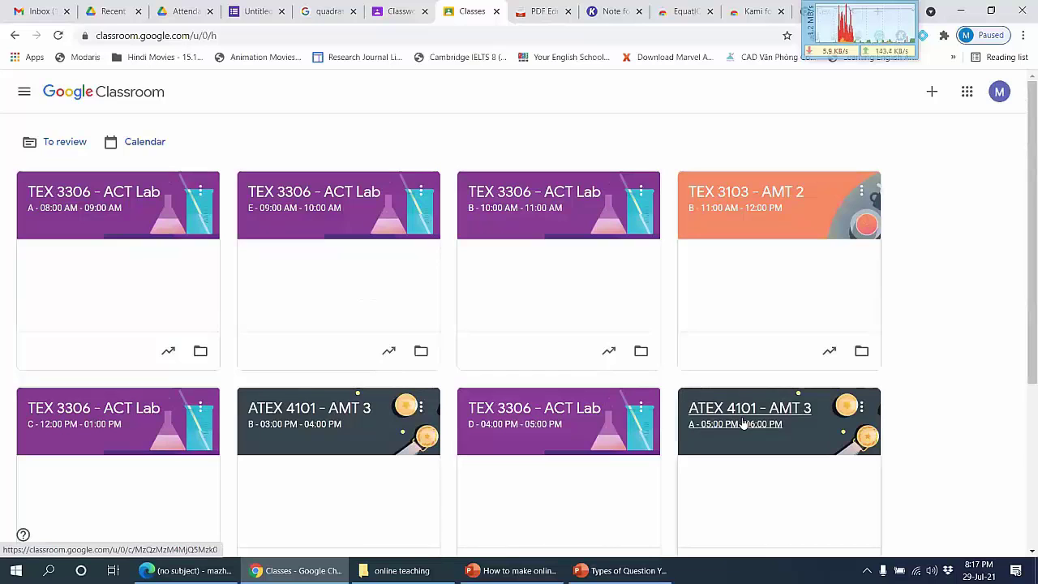
# Step: Open the blue-bannered maz class, enlarge its class code, and copy the invite link
pyautogui.scroll(-3, 616, 278)
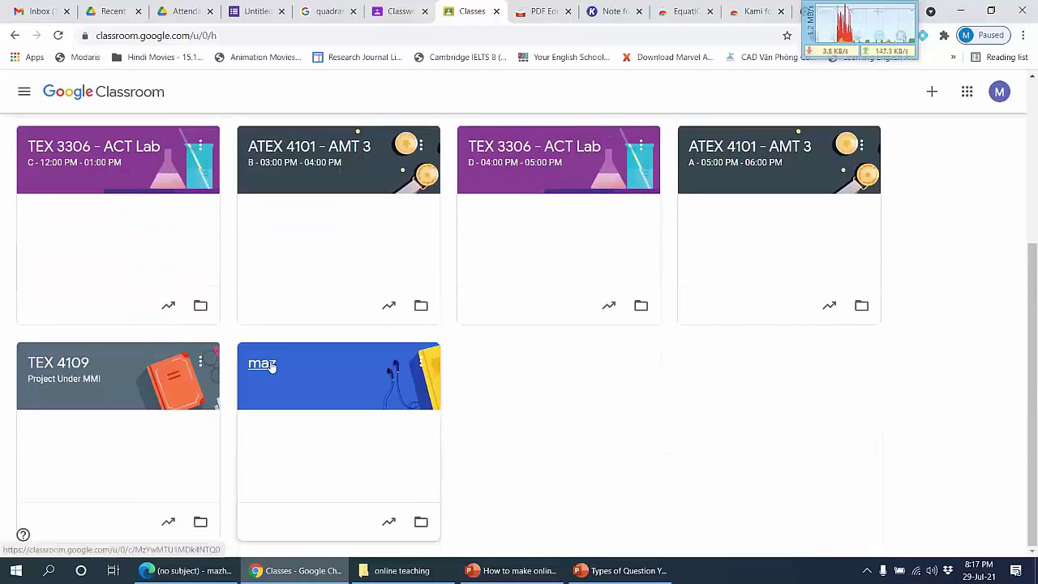
pyautogui.click(272, 367)
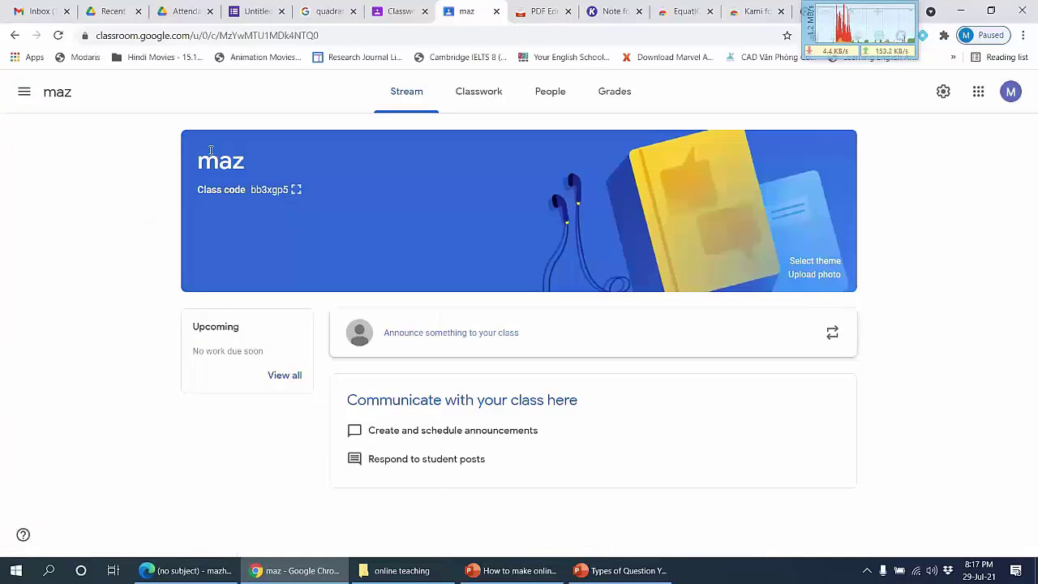
pyautogui.moveTo(241, 163); pyautogui.dragTo(257, 163)
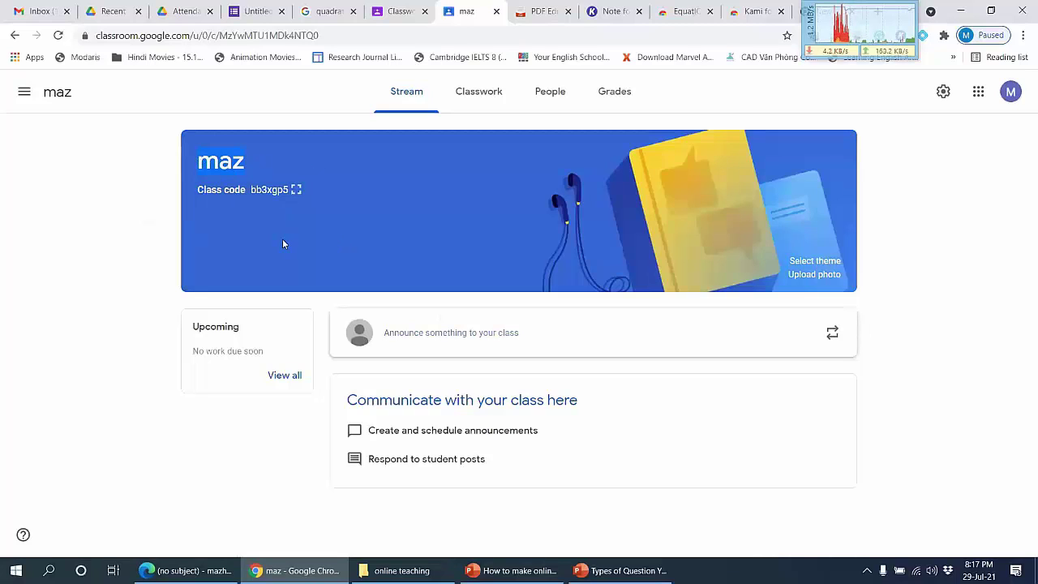
pyautogui.click(296, 190)
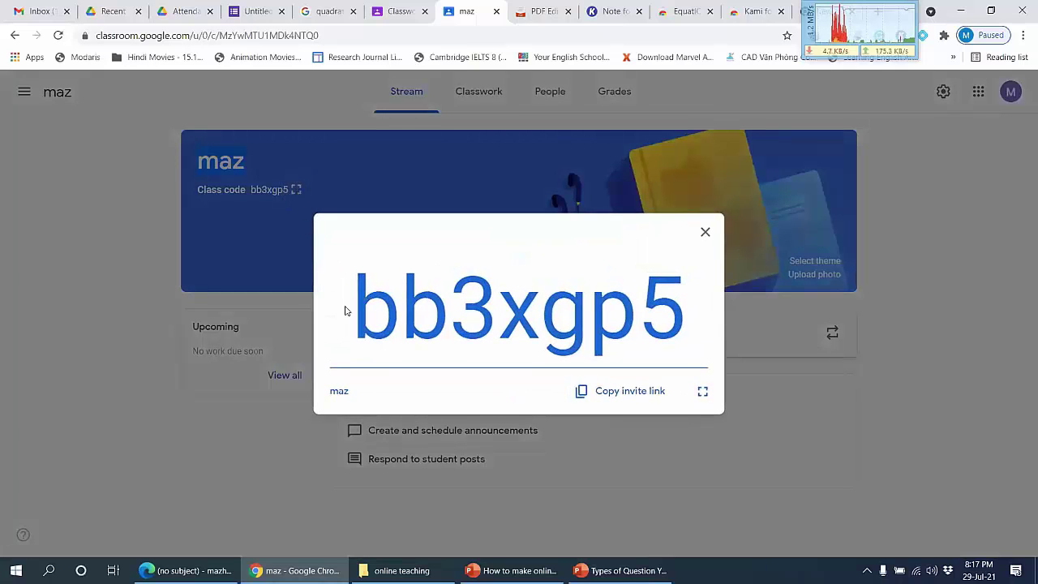
pyautogui.moveTo(357, 307); pyautogui.dragTo(685, 312)
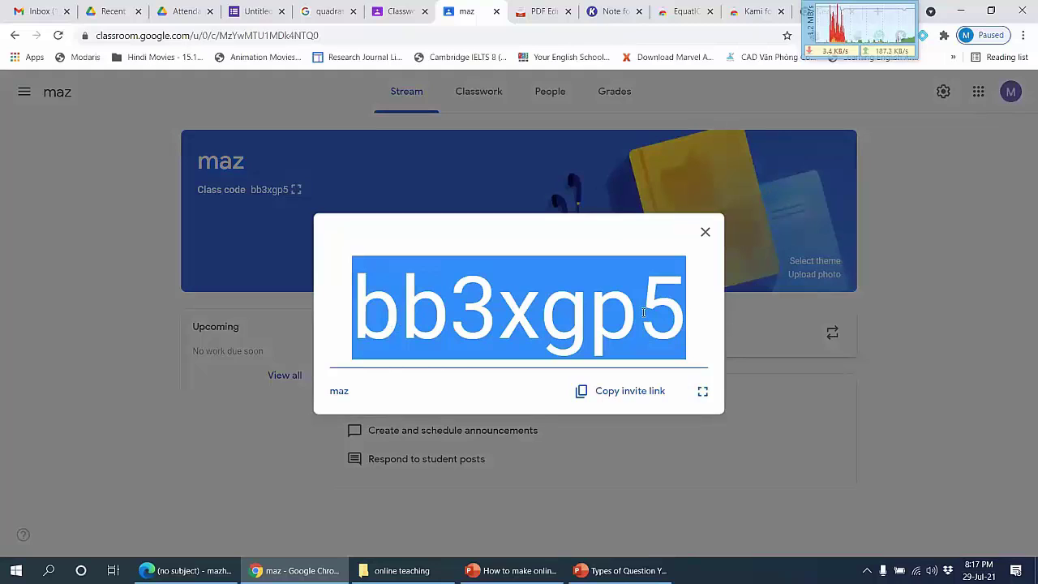
pyautogui.click(649, 312)
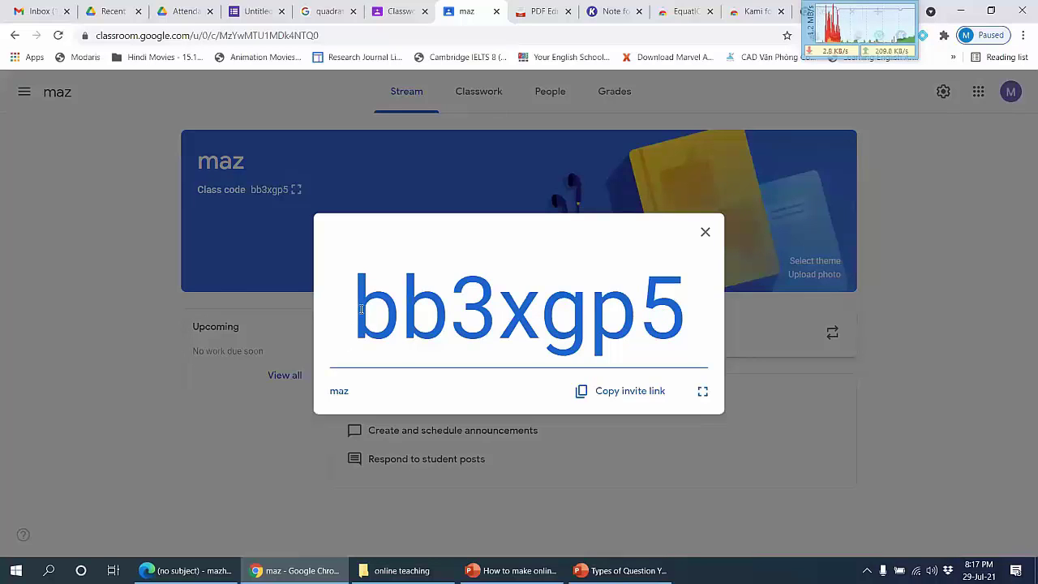
pyautogui.moveTo(361, 308); pyautogui.dragTo(686, 308)
pyautogui.click(689, 312)
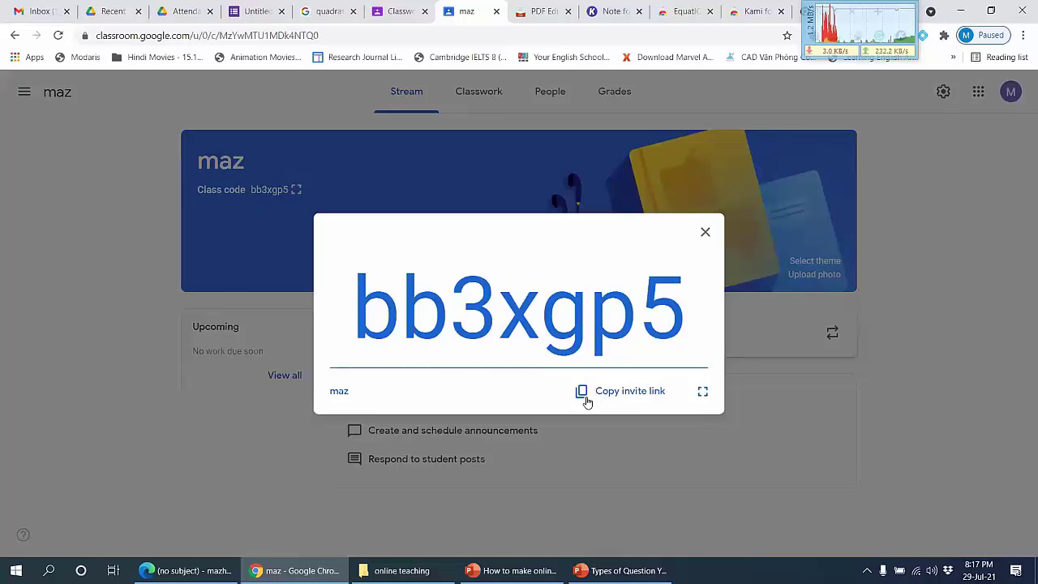
pyautogui.click(639, 397)
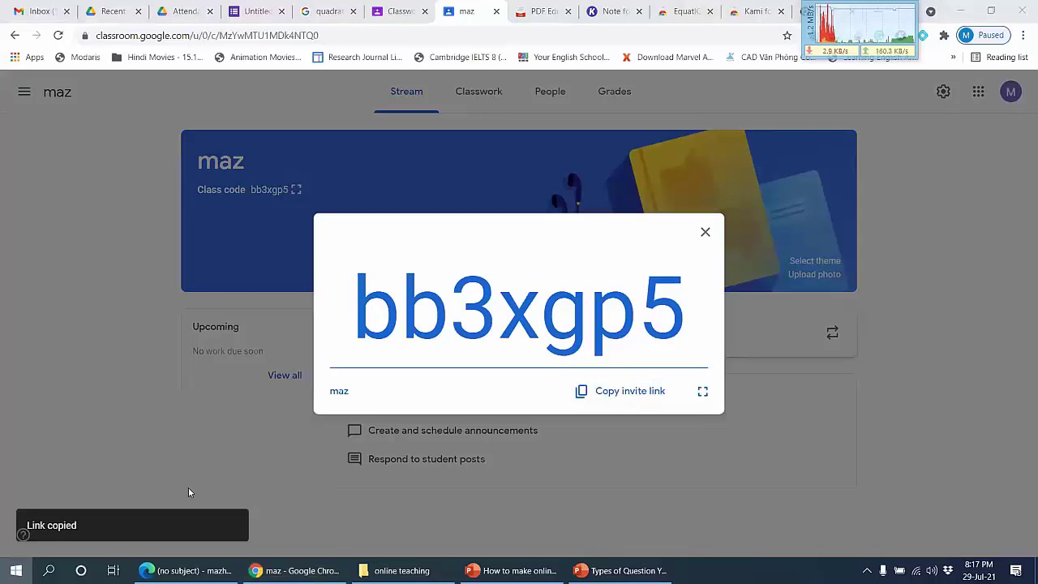
# Step: Paste the invite link into a new Notepad note, then close the enlarged class code
pyautogui.press('super')
pyautogui.click(397, 296)
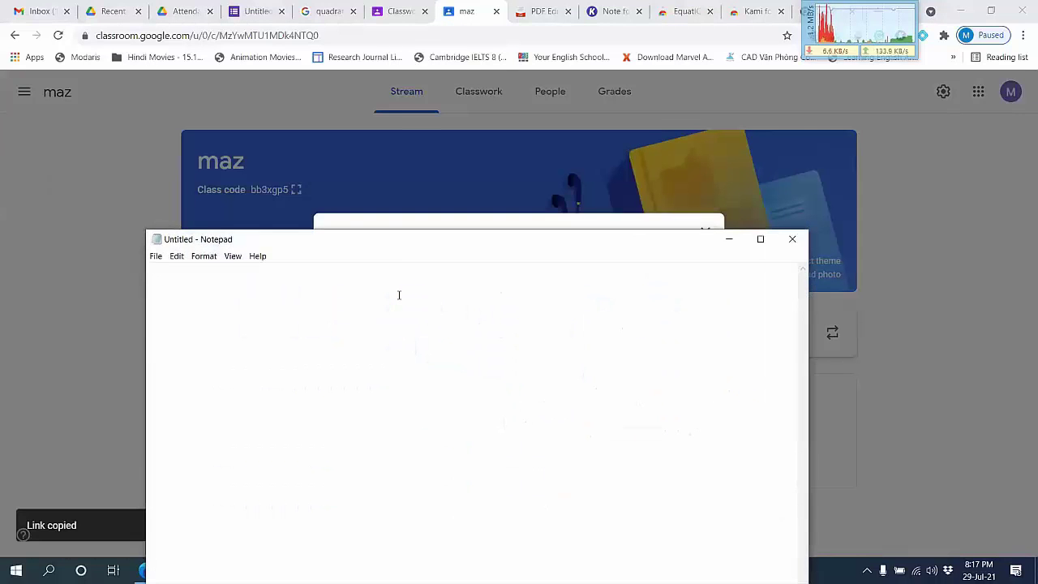
pyautogui.hotkey('ctrl', 'v')
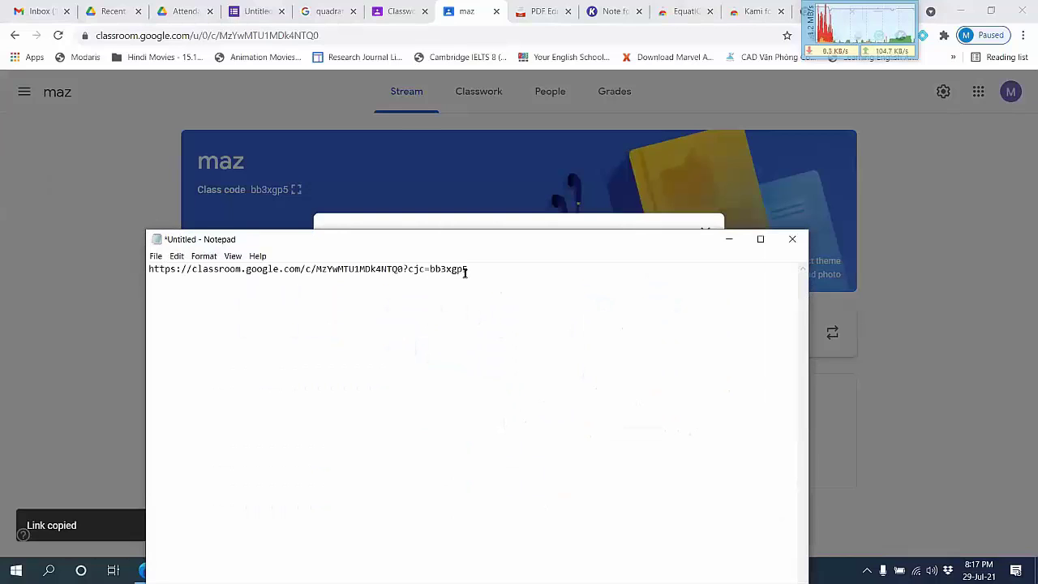
pyautogui.press('Return')
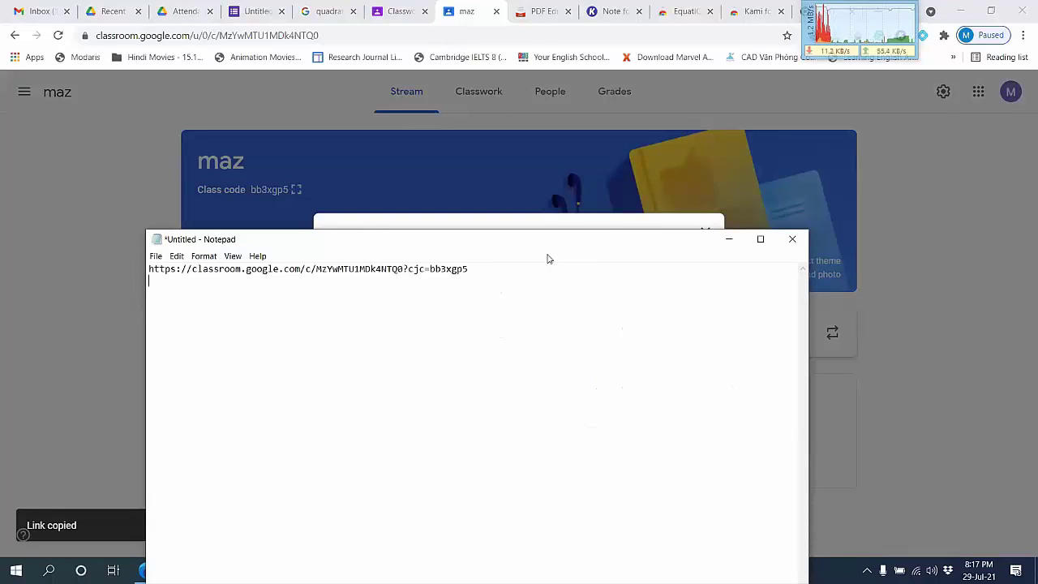
pyautogui.click(728, 240)
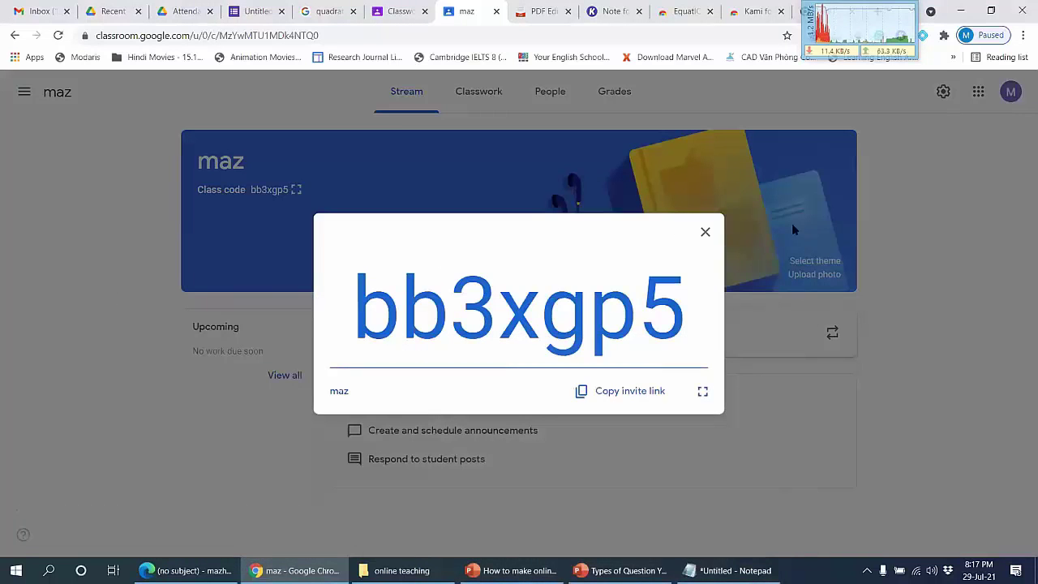
pyautogui.click(697, 236)
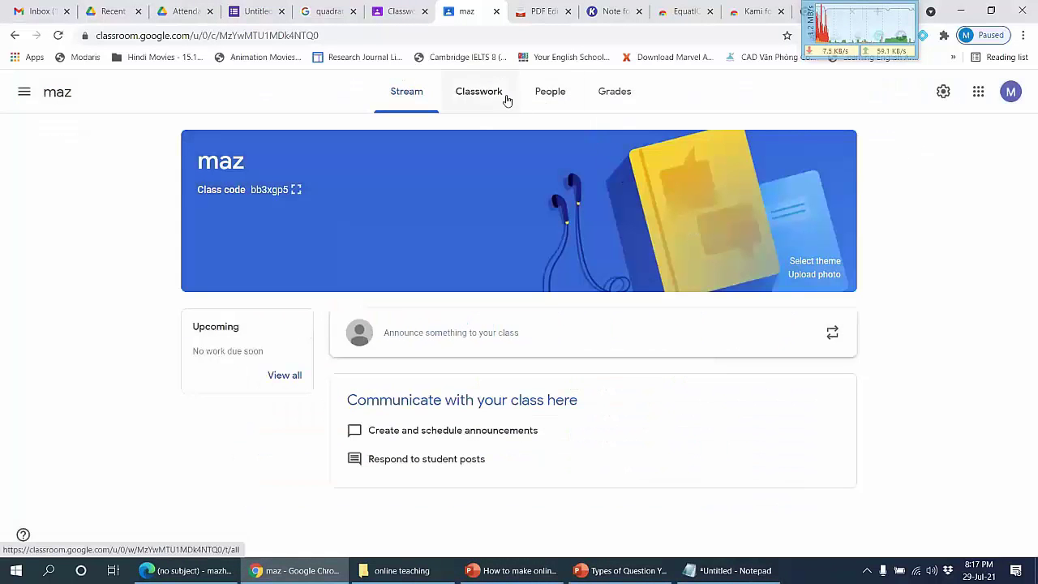
# Step: View the maz People page and cancel inviting students, leaving no students
pyautogui.click(538, 102)
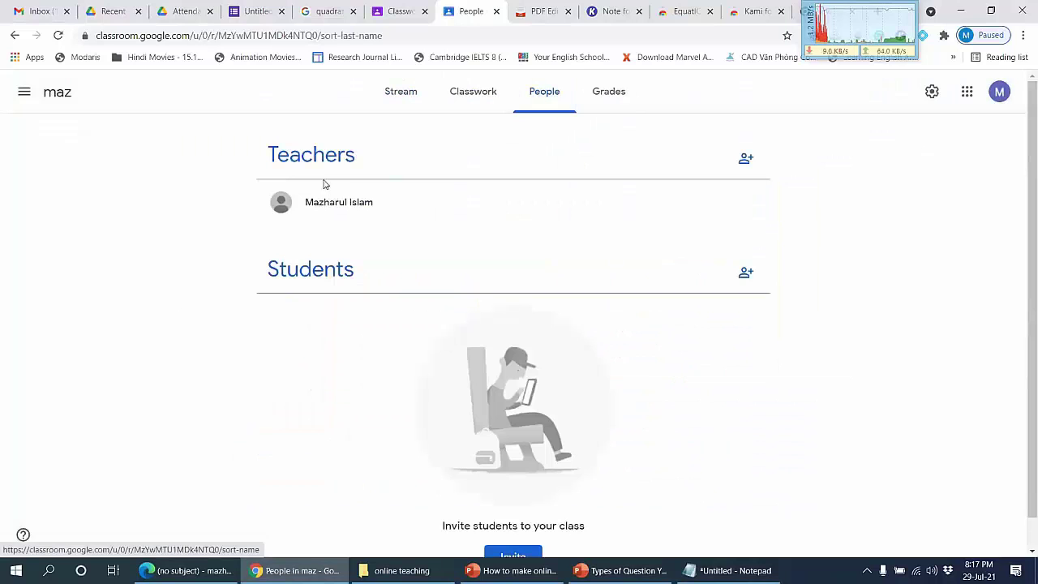
pyautogui.scroll(-1, 267, 279)
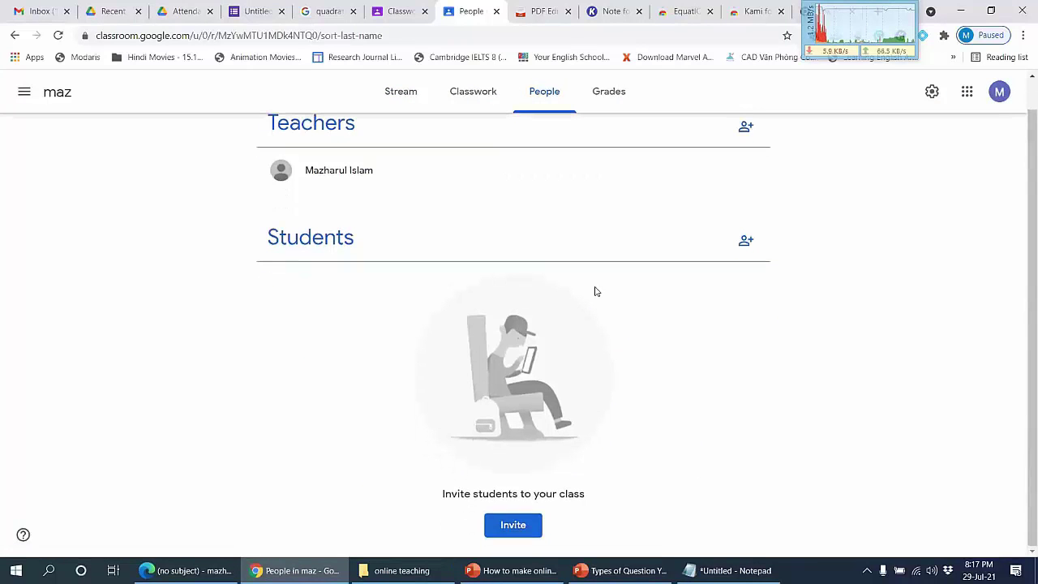
pyautogui.click(747, 242)
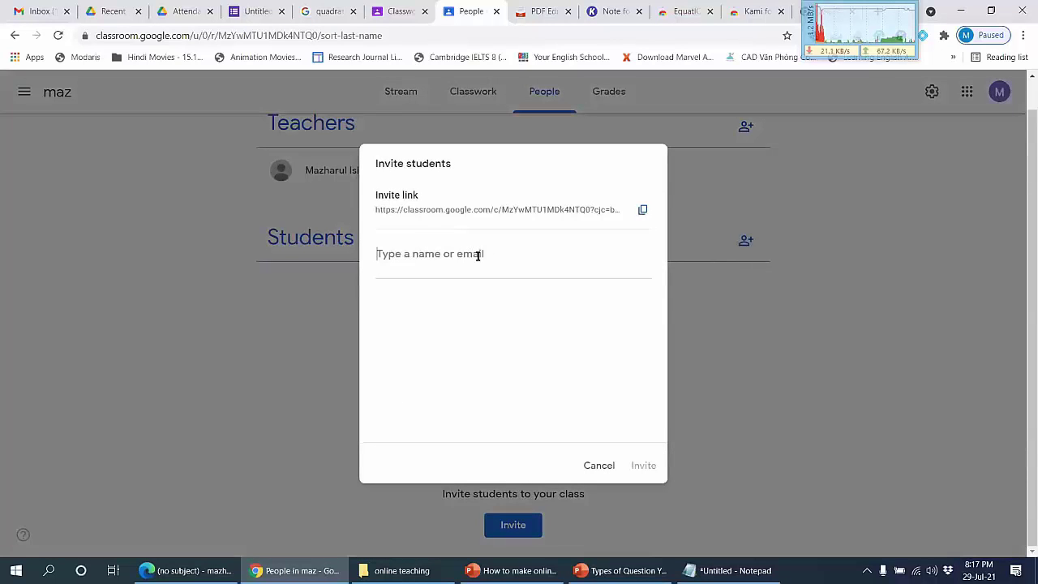
pyautogui.click(599, 465)
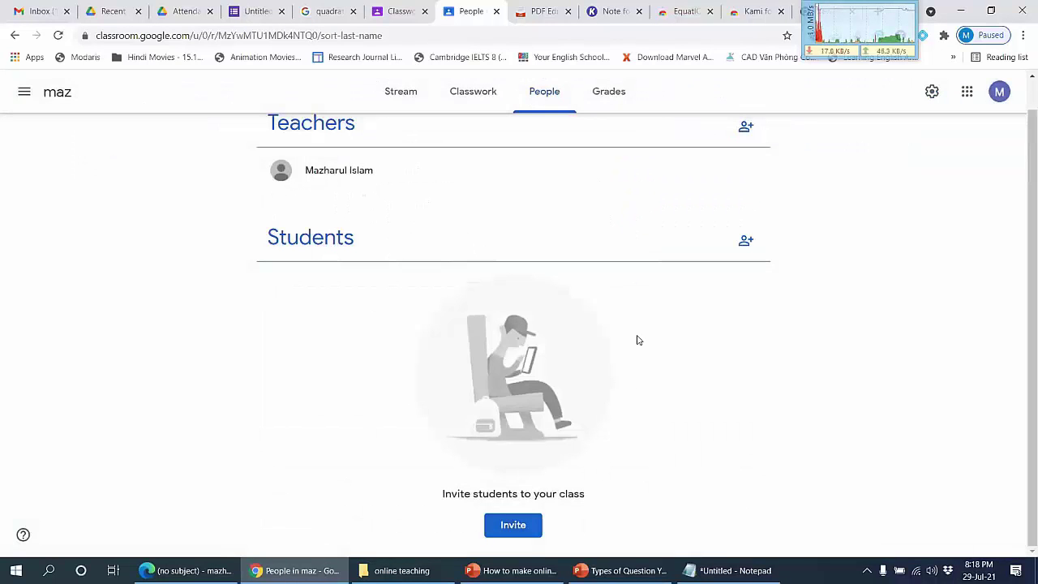
pyautogui.scroll(1, 592, 348)
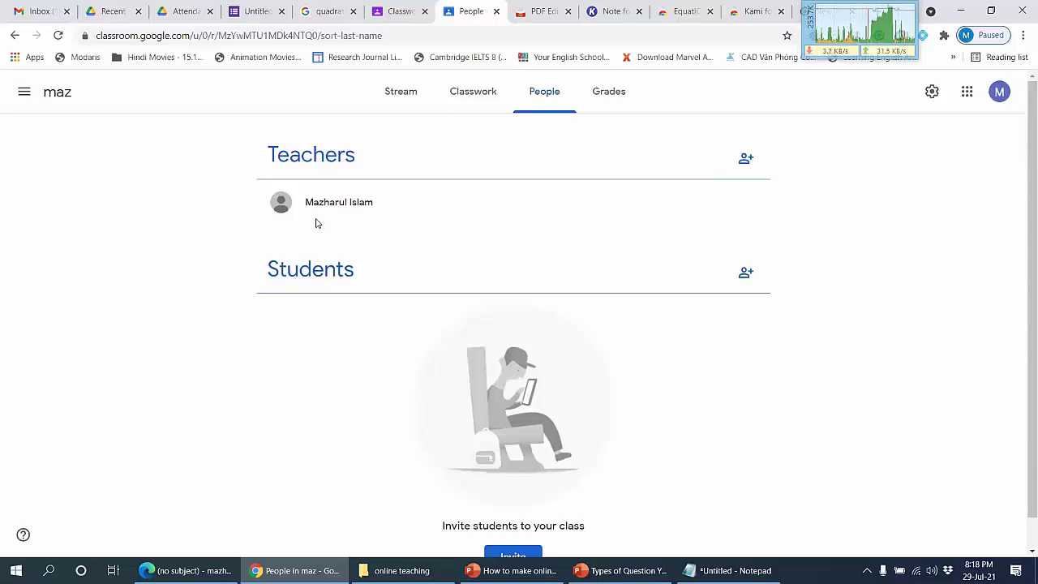
# Step: Cancel the Invite teachers dialog and move to the maz Classwork page
pyautogui.click(745, 159)
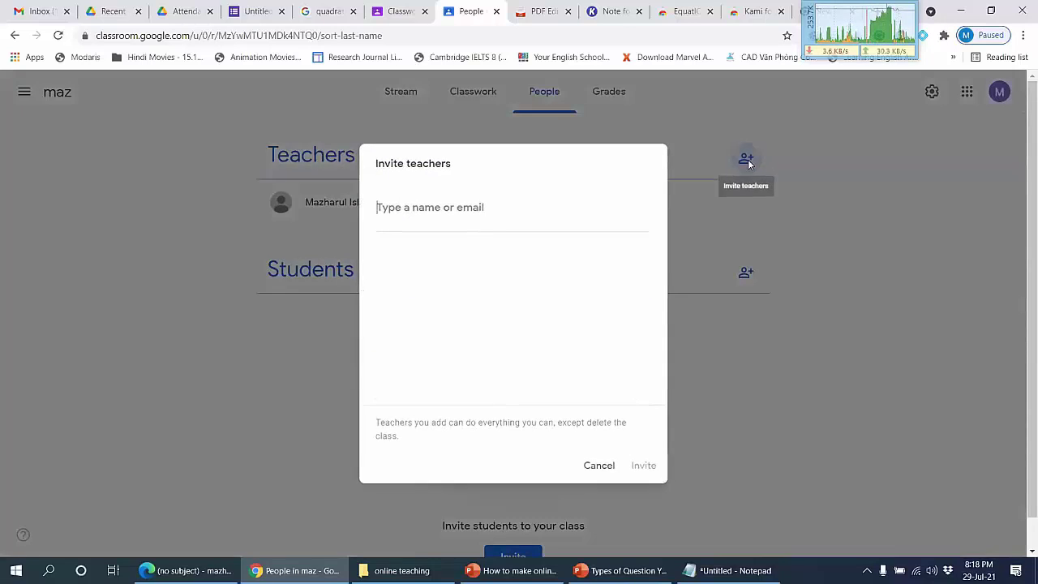
pyautogui.click(599, 465)
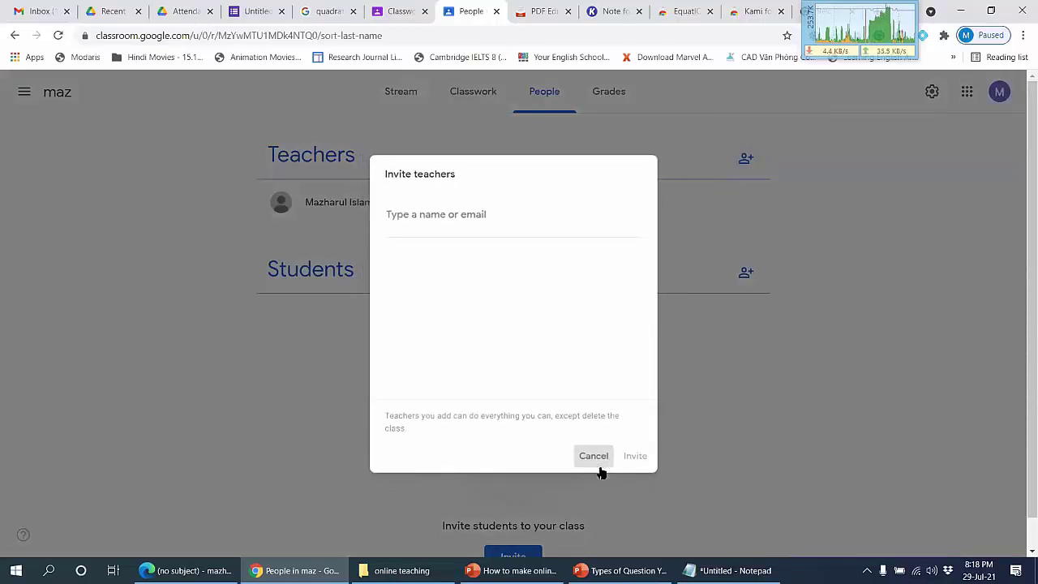
pyautogui.click(464, 94)
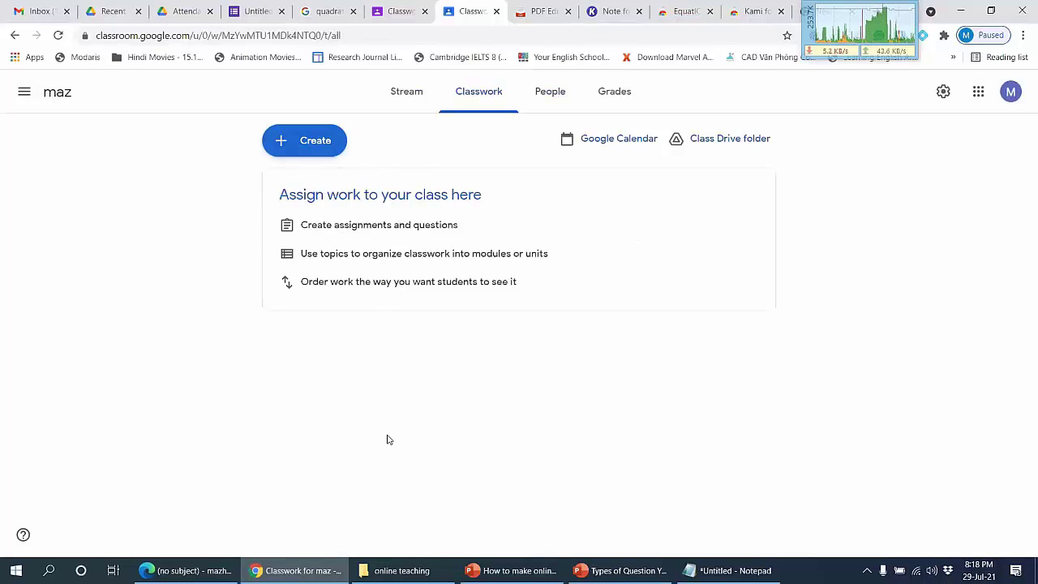
# Step: Go from the maz Stream to the classes list and reopen the maz class
pyautogui.click(390, 92)
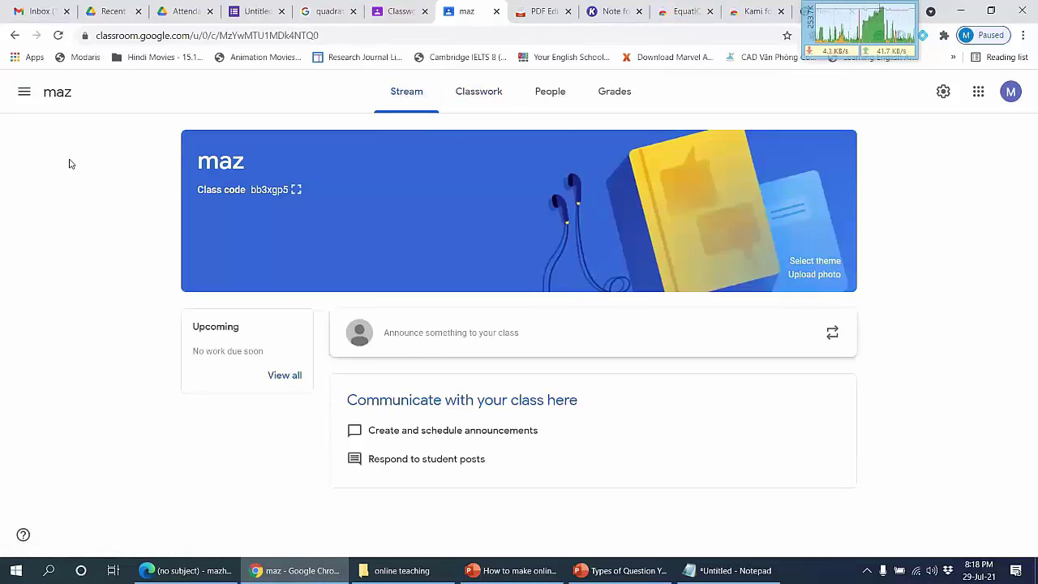
pyautogui.click(20, 94)
pyautogui.click(20, 94)
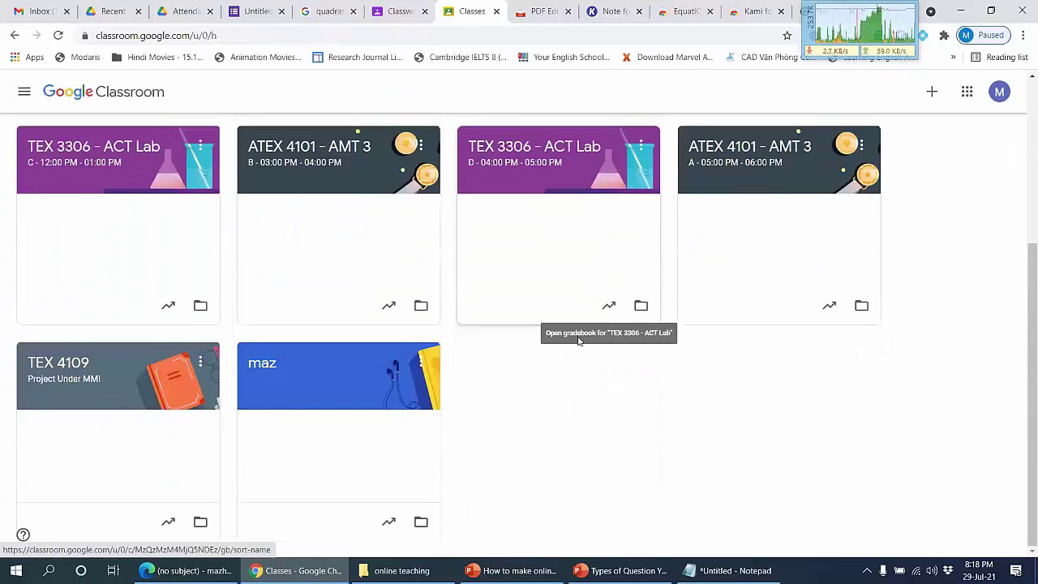
pyautogui.click(320, 373)
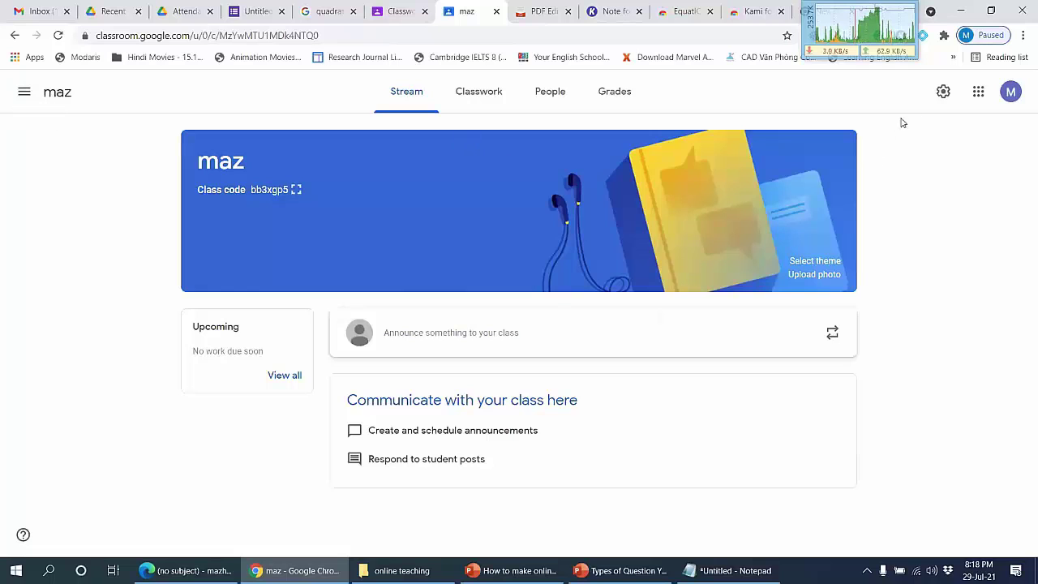
# Step: In Classroom Settings, toggle Receive email notifications and leave it switched off
pyautogui.click(9, 96)
pyautogui.scroll(-3, 65, 304)
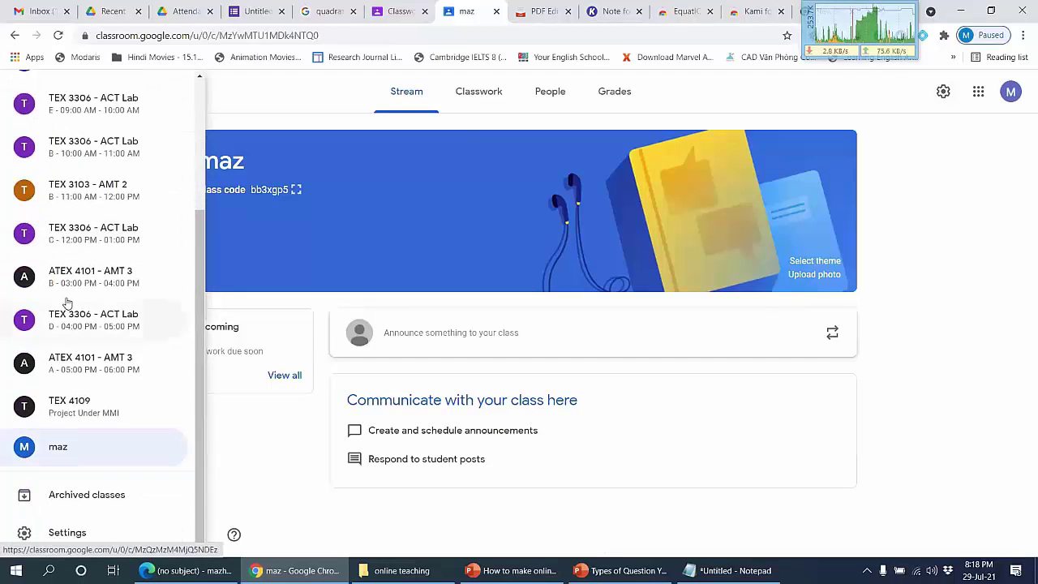
pyautogui.click(49, 533)
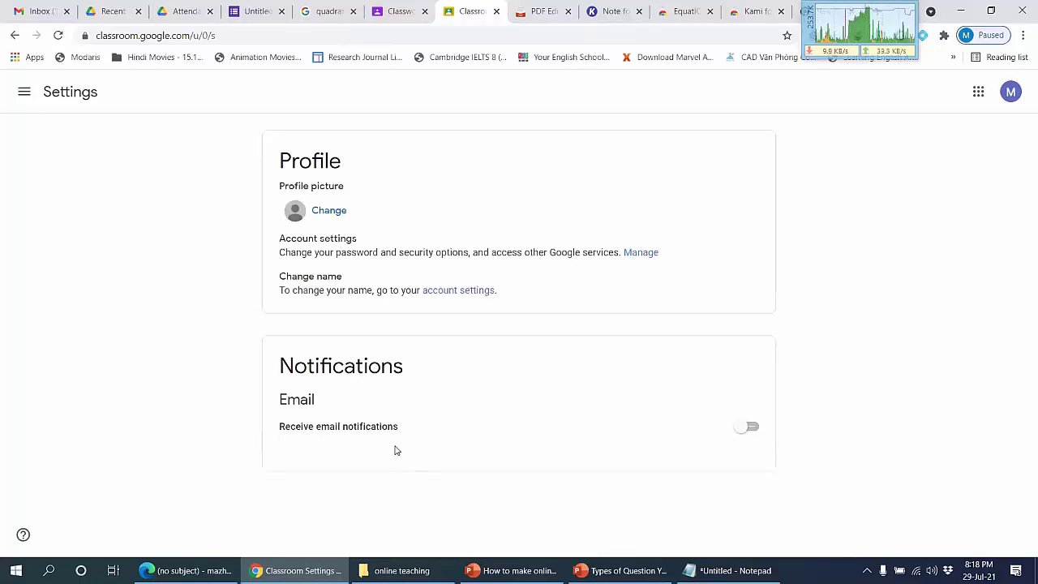
pyautogui.click(752, 429)
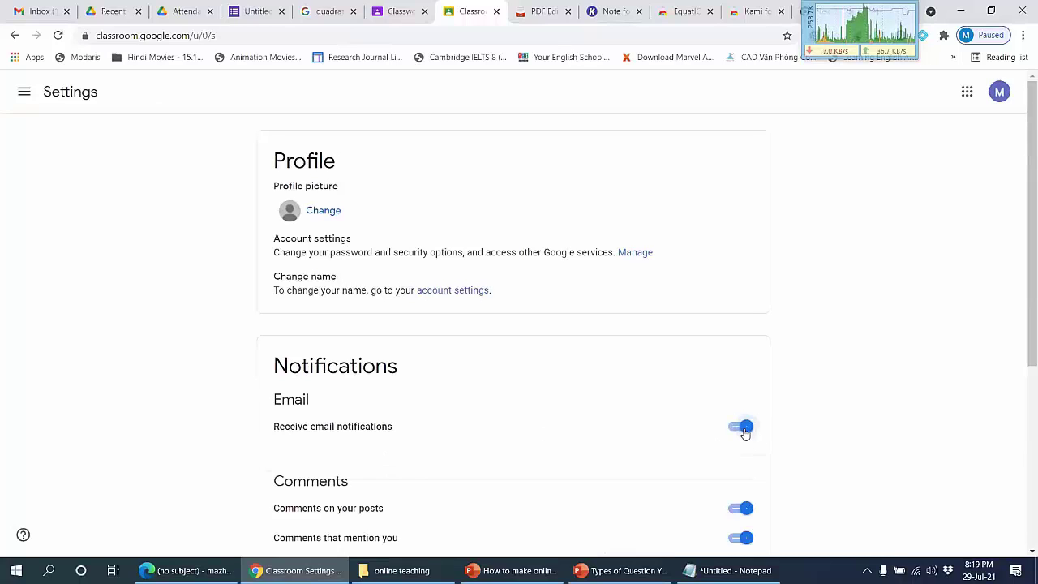
pyautogui.click(745, 430)
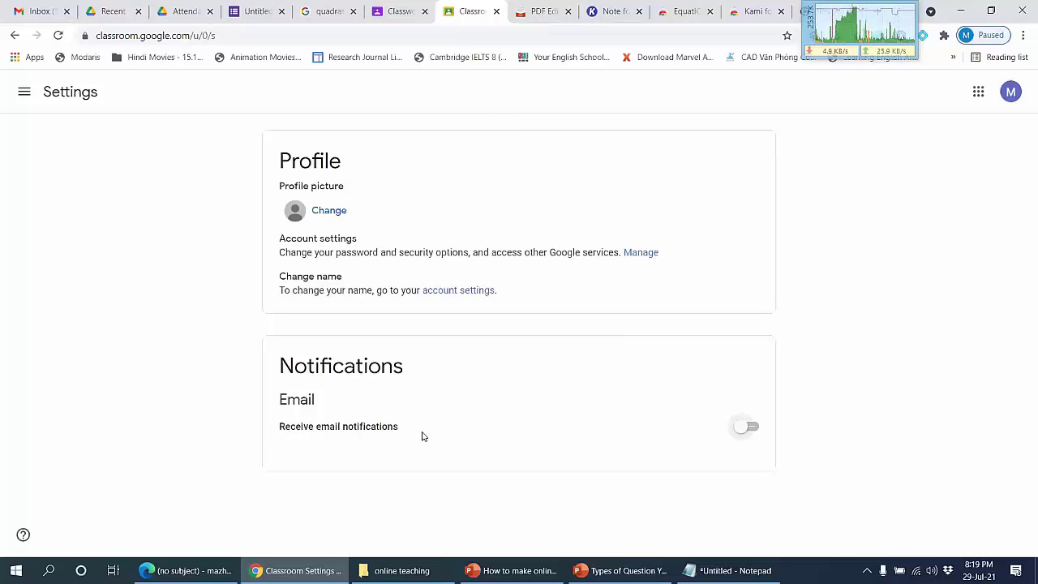
pyautogui.click(749, 427)
pyautogui.scroll(-3, 498, 299)
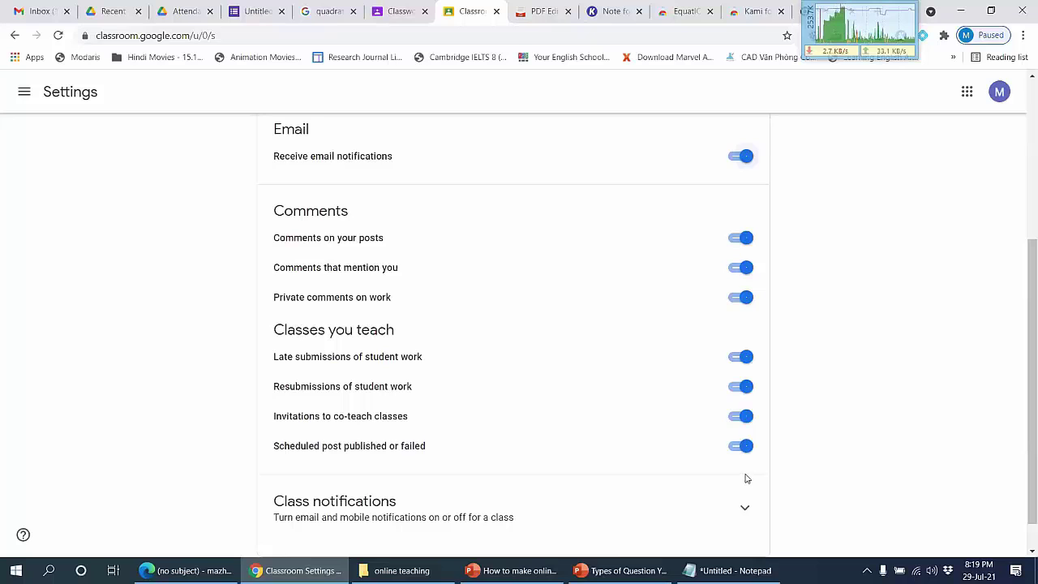
pyautogui.click(742, 156)
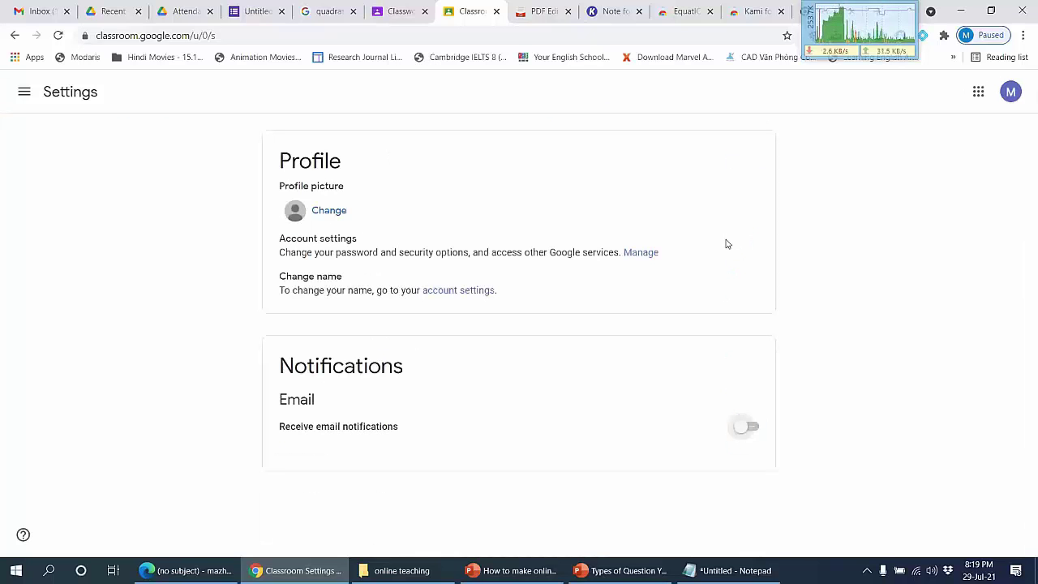
# Step: Return to the Classes overview showing the TEX 4109 and maz cards
pyautogui.click(24, 92)
pyautogui.click(40, 92)
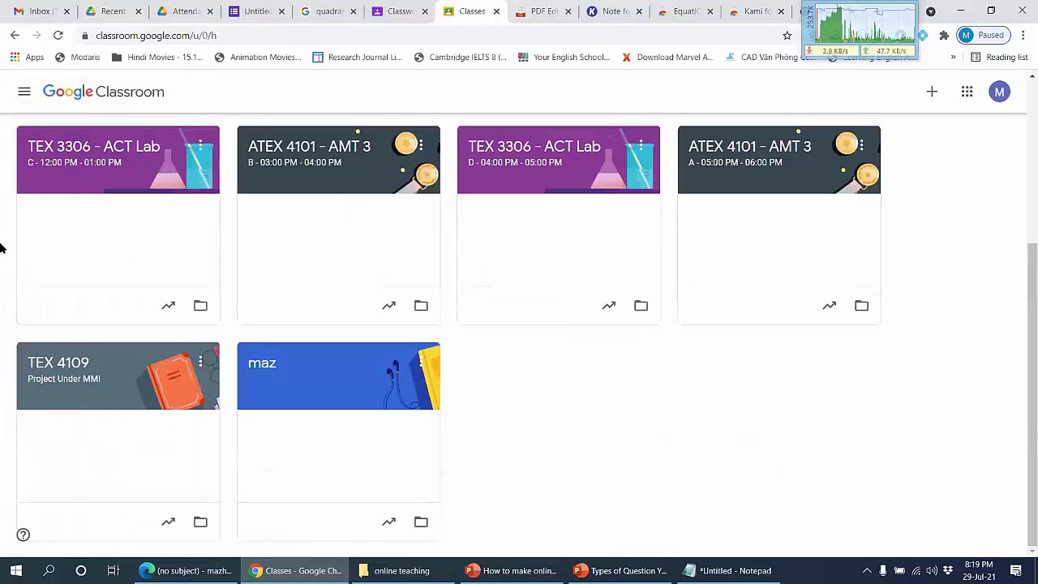
pyautogui.scroll(3, 371, 248)
# Step: Open maz class settings and check the invite code options and full-size class code, changing nothing
pyautogui.scroll(-3, 525, 230)
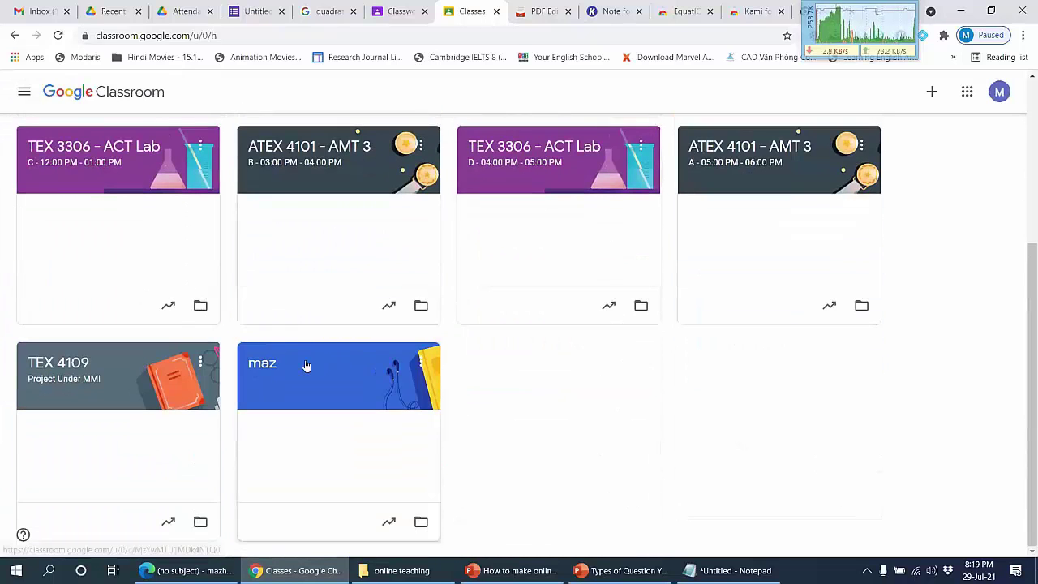
pyautogui.click(303, 364)
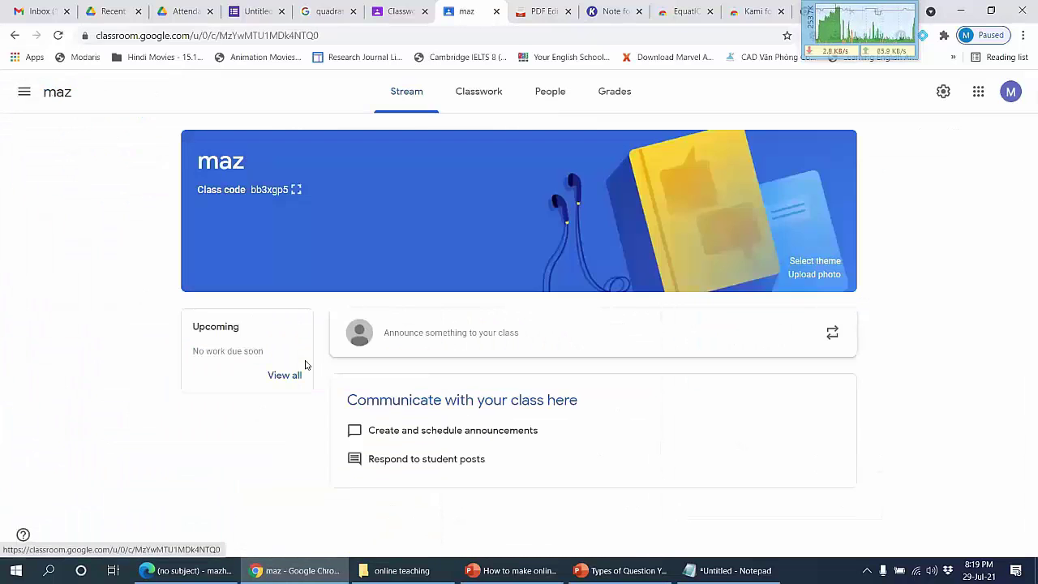
pyautogui.click(943, 94)
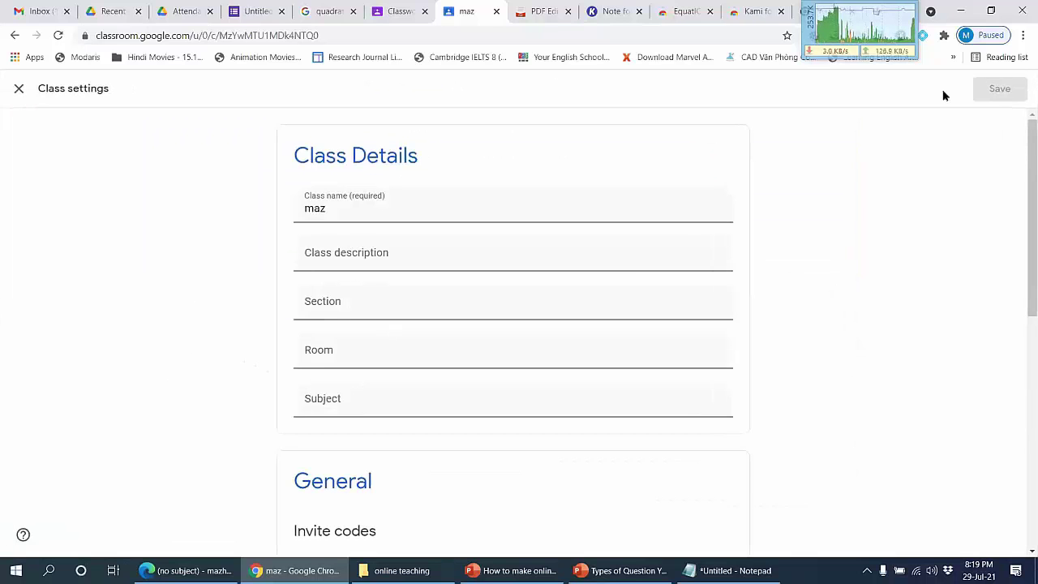
pyautogui.scroll(-3, 511, 243)
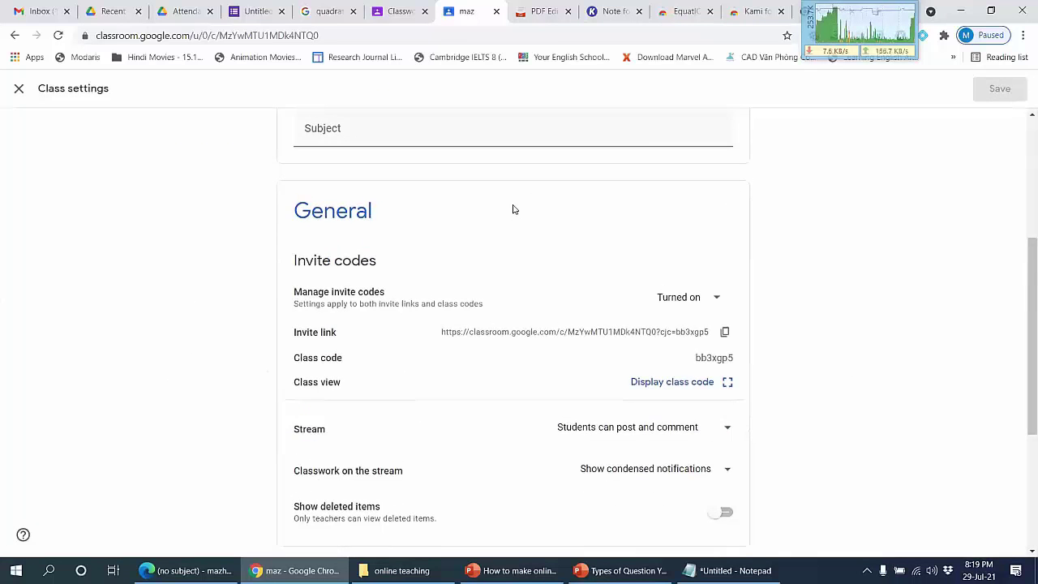
pyautogui.scroll(-2, 513, 209)
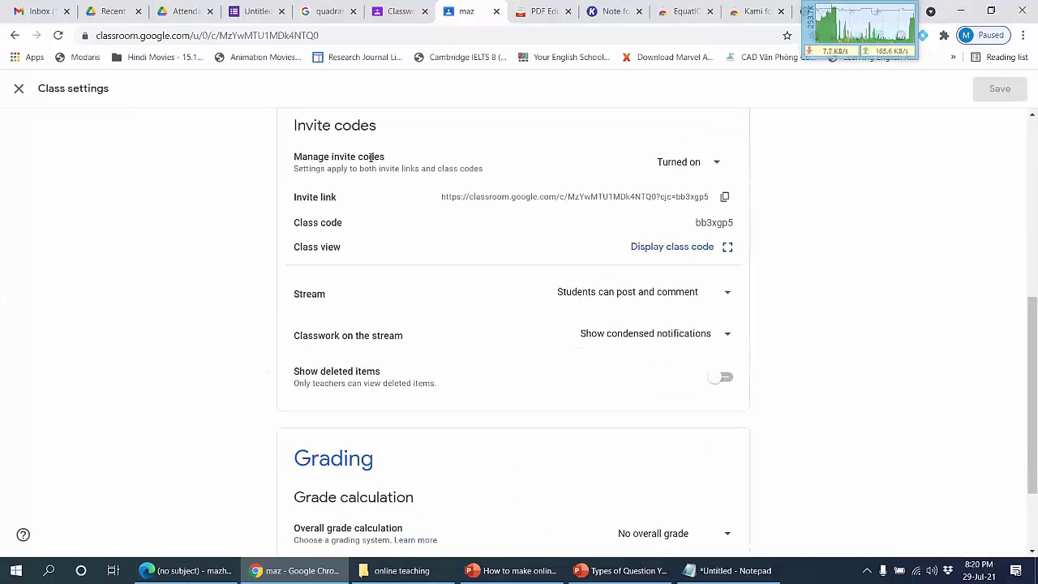
pyautogui.click(721, 163)
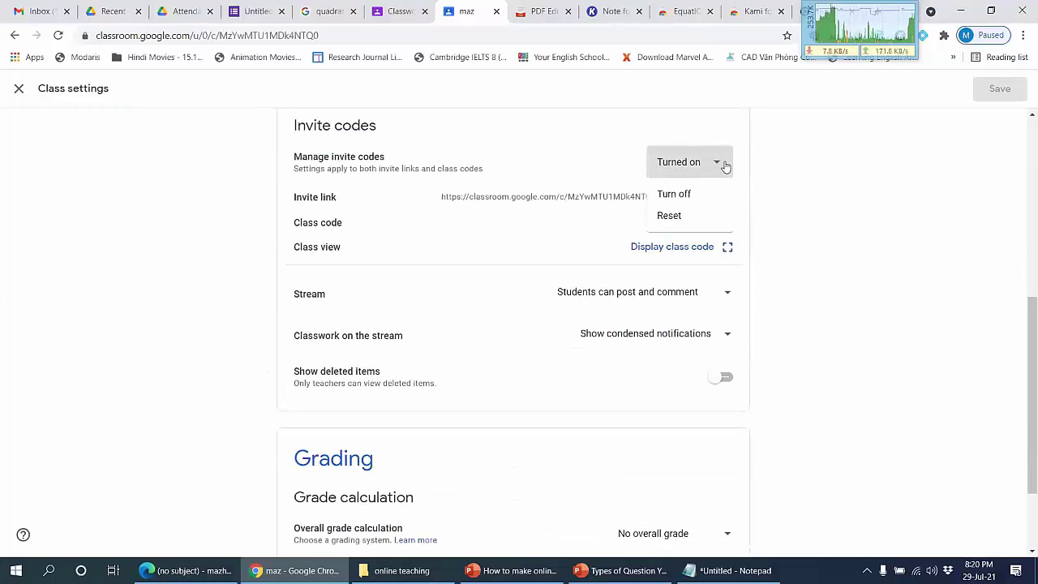
pyautogui.click(130, 196)
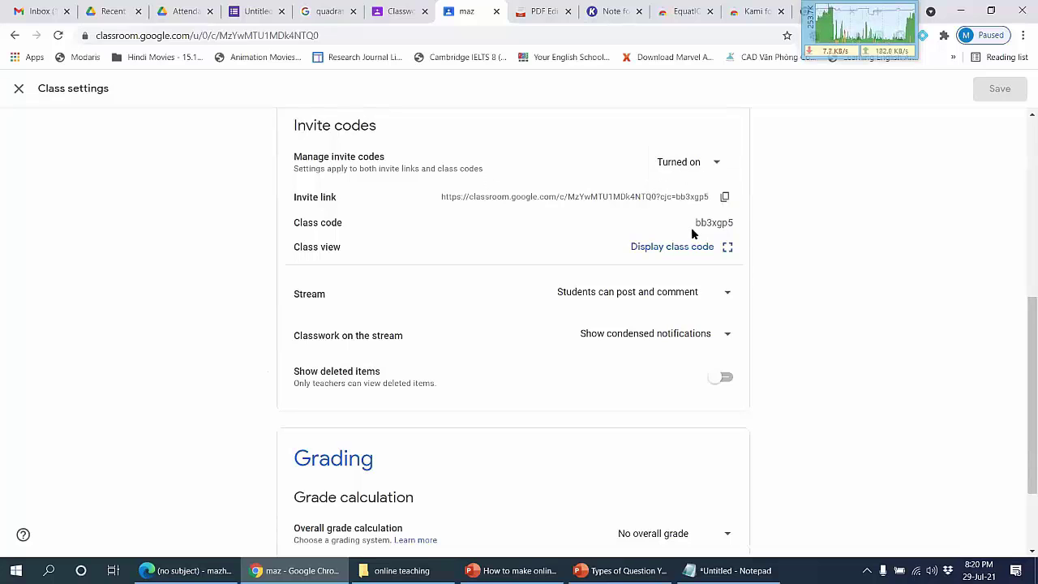
pyautogui.click(727, 249)
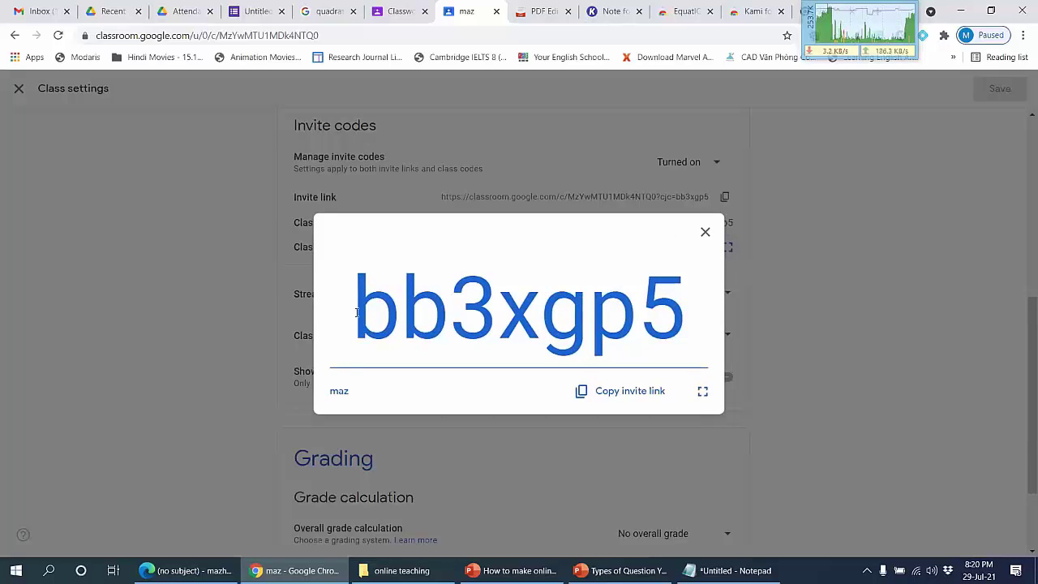
pyautogui.click(706, 234)
pyautogui.scroll(-1, 770, 259)
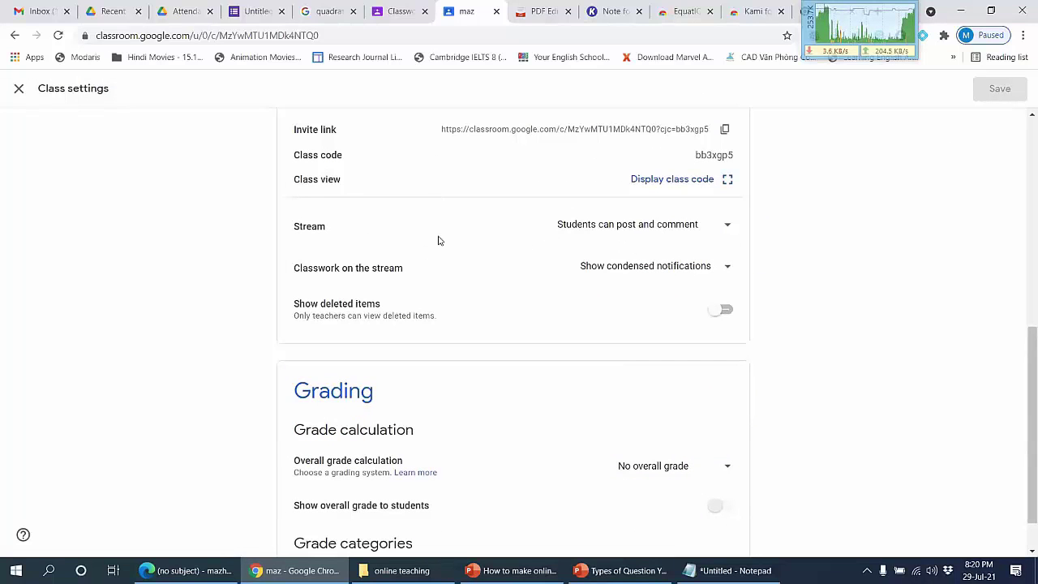
# Step: Set the maz Stream to 'Only teachers can post or comment' and save
pyautogui.click(689, 226)
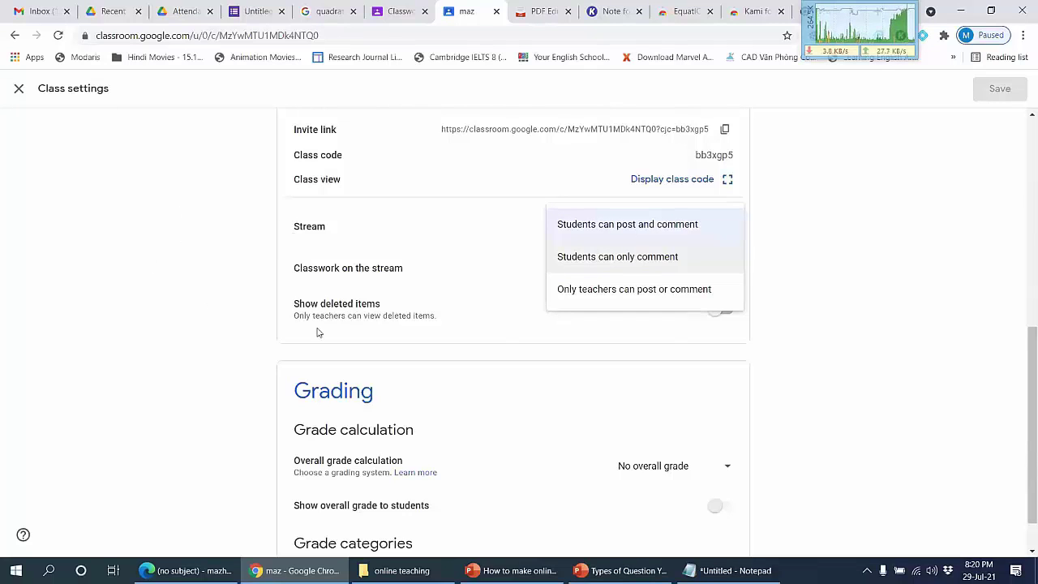
pyautogui.click(653, 267)
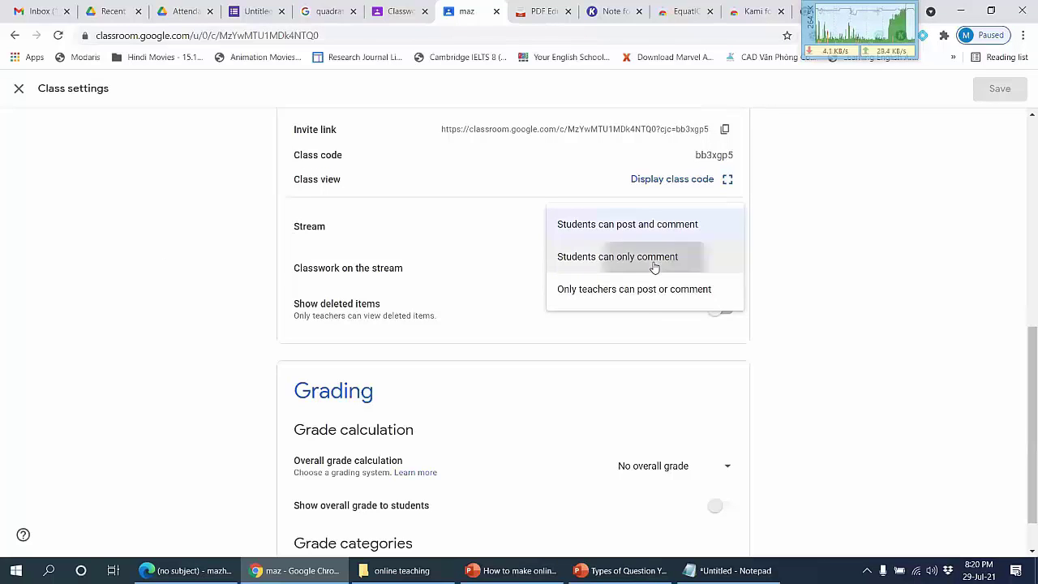
pyautogui.click(659, 229)
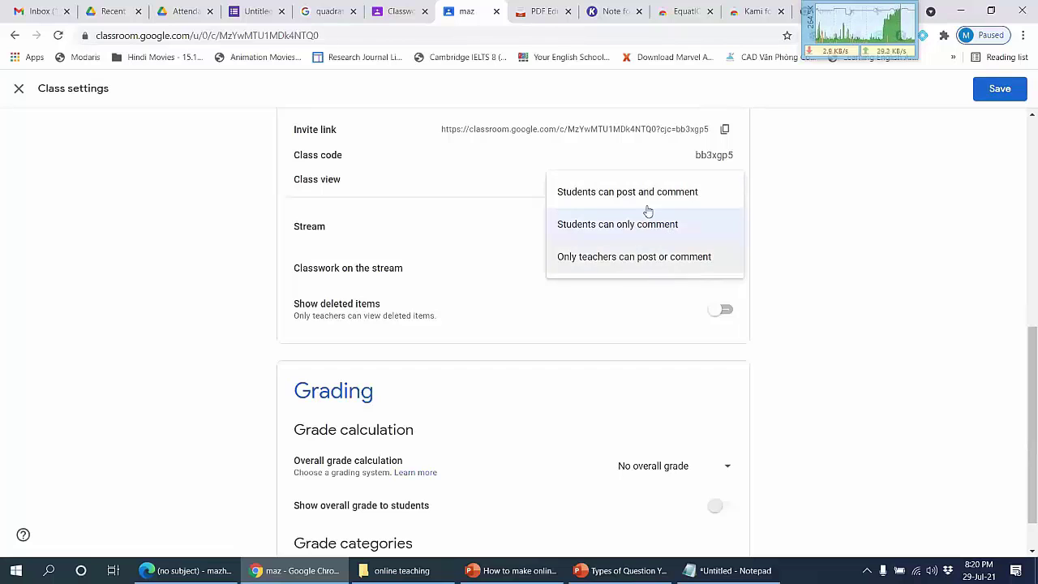
pyautogui.click(665, 261)
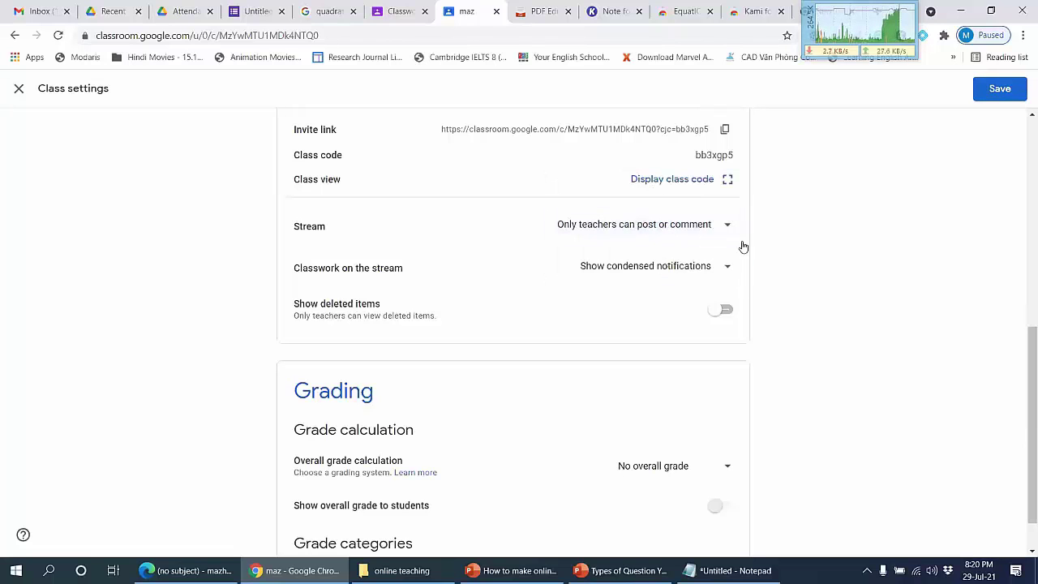
pyautogui.click(1004, 89)
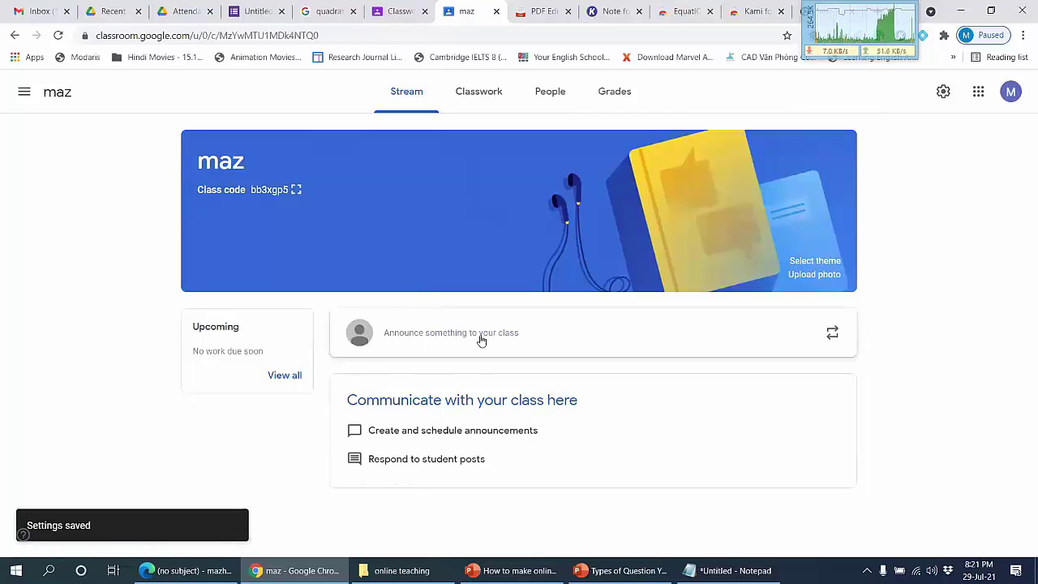
# Step: Browse ATEX 4101 posts to reuse, such as Attendance sheet 04.12.2020, then close without reusing
pyautogui.click(482, 109)
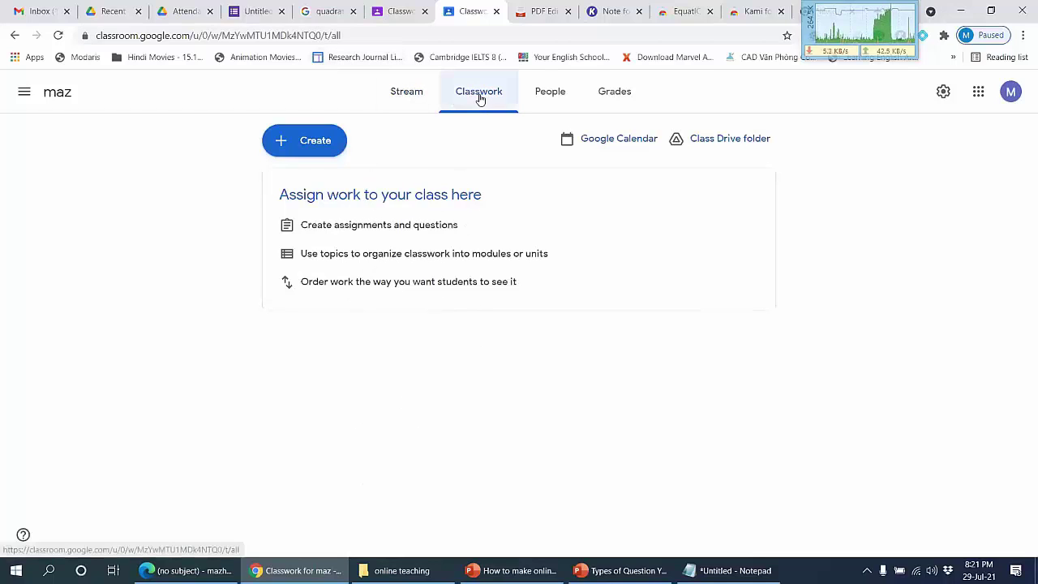
pyautogui.click(295, 154)
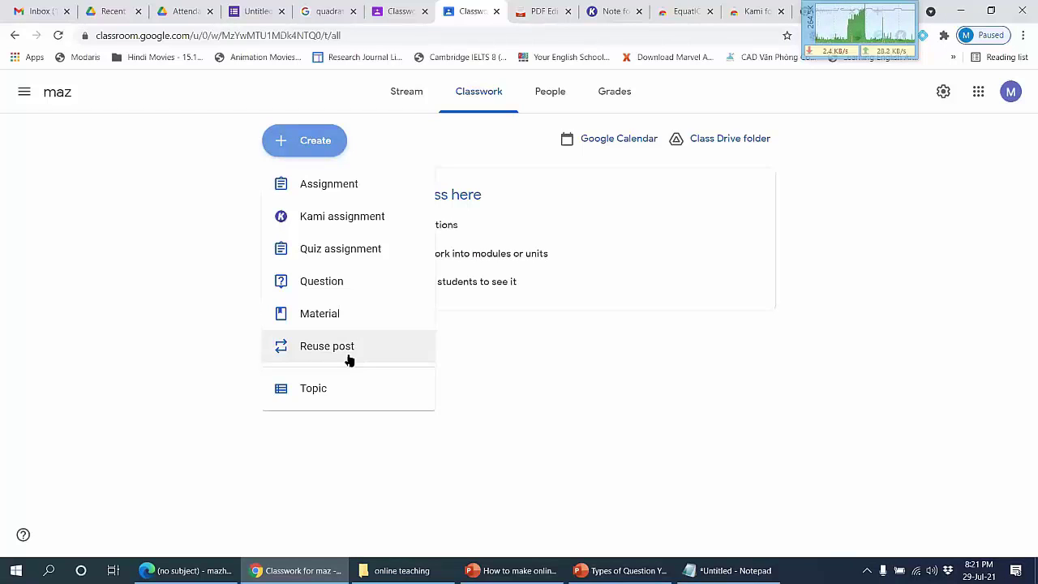
pyautogui.click(349, 359)
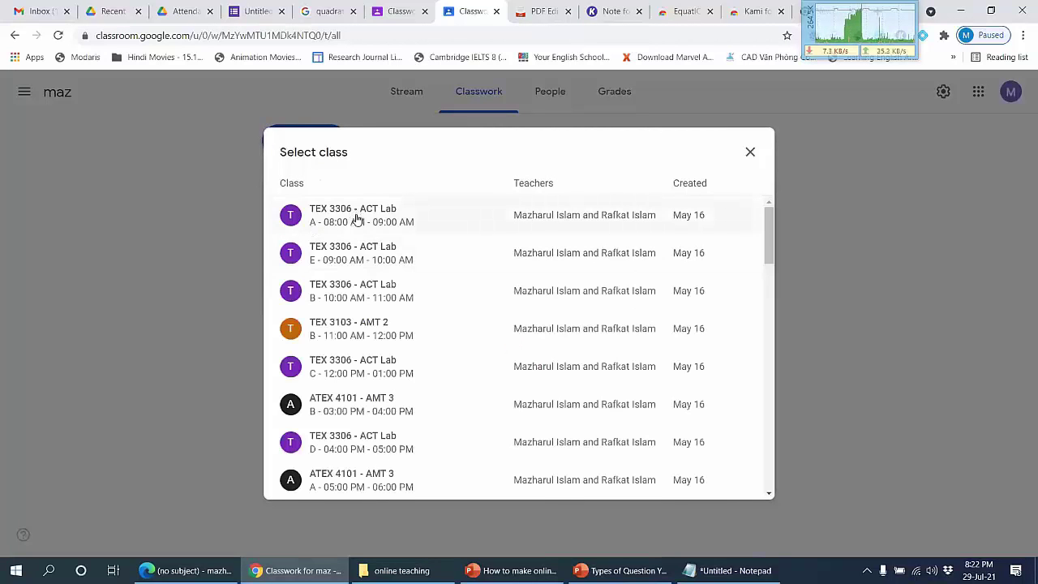
pyautogui.scroll(-5, 357, 223)
pyautogui.scroll(-2, 364, 276)
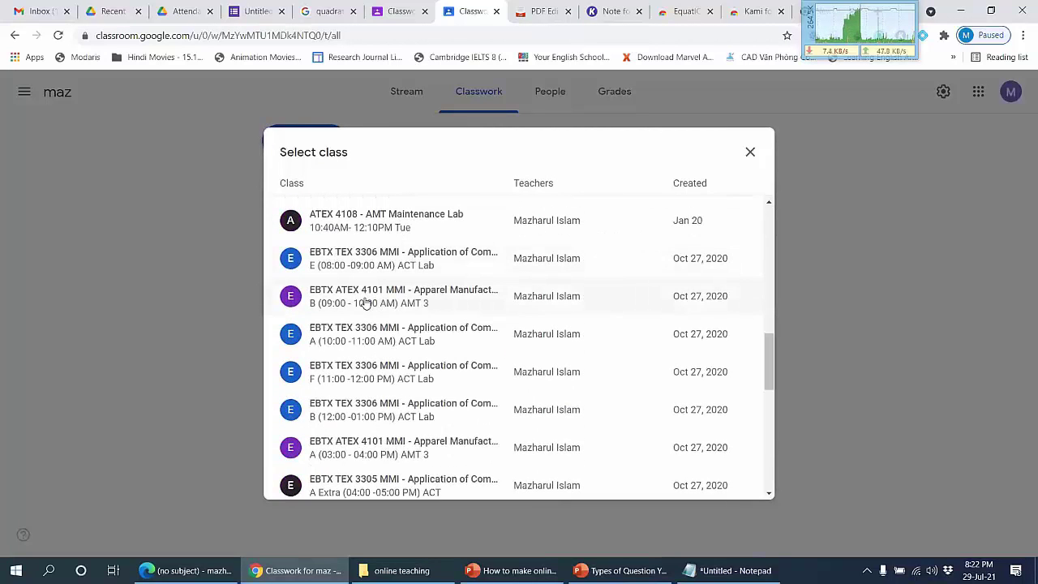
pyautogui.click(365, 300)
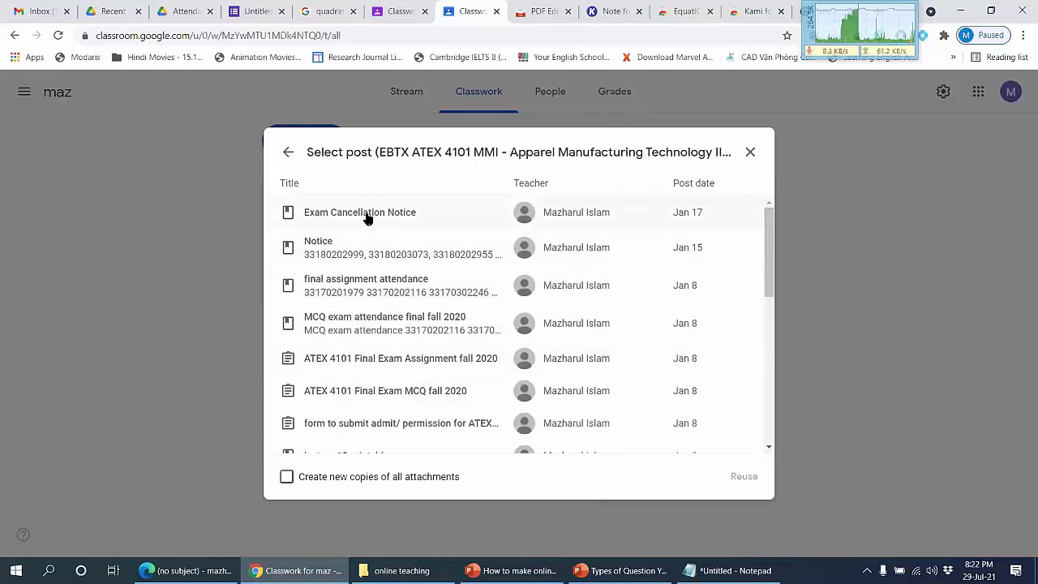
pyautogui.scroll(-10, 365, 236)
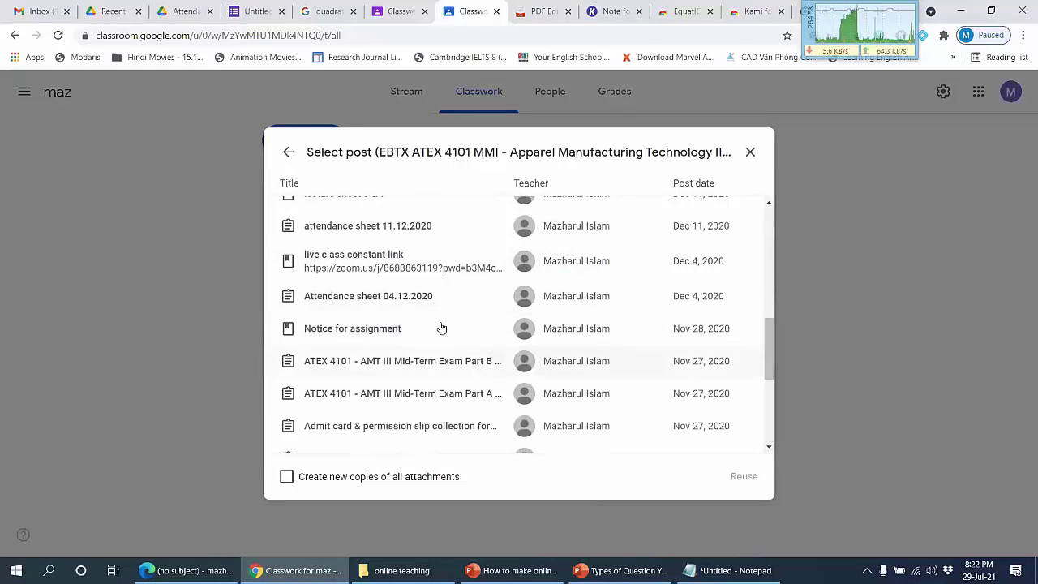
pyautogui.click(405, 298)
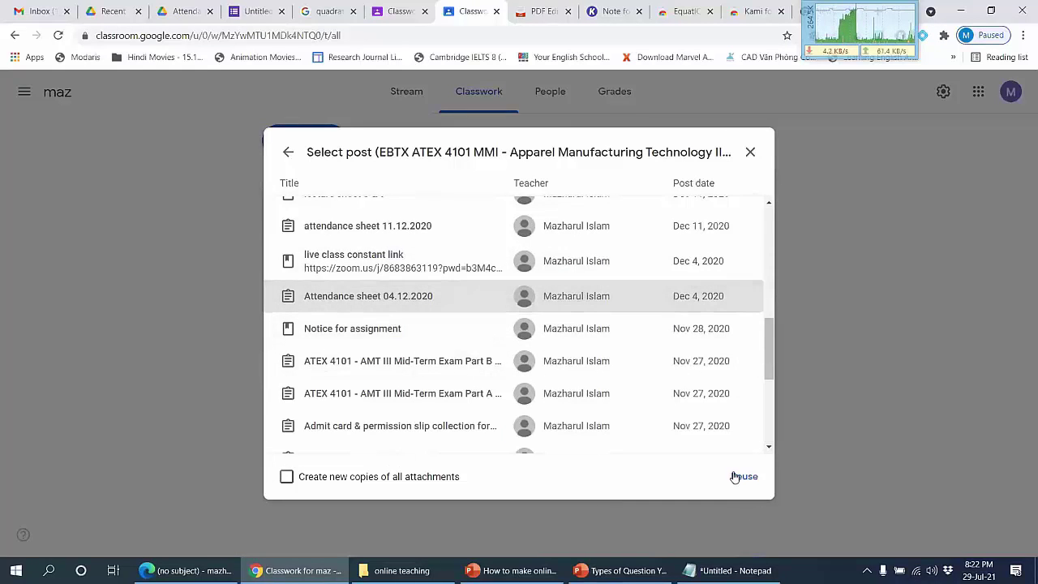
pyautogui.click(750, 151)
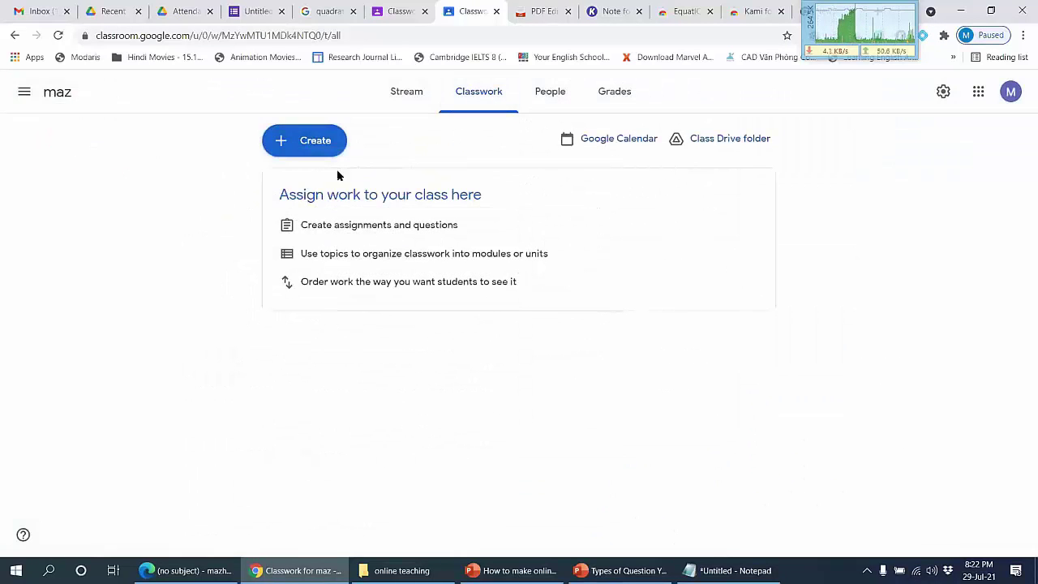
# Step: Start a new maz assignment and attach from Google Drive, showing the Upload tab
pyautogui.click(298, 144)
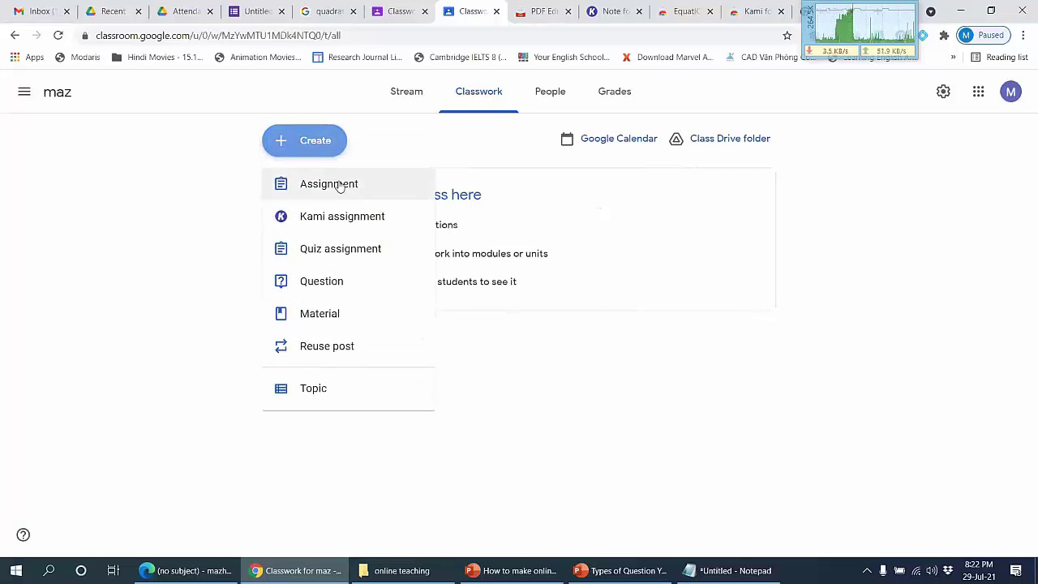
pyautogui.click(340, 185)
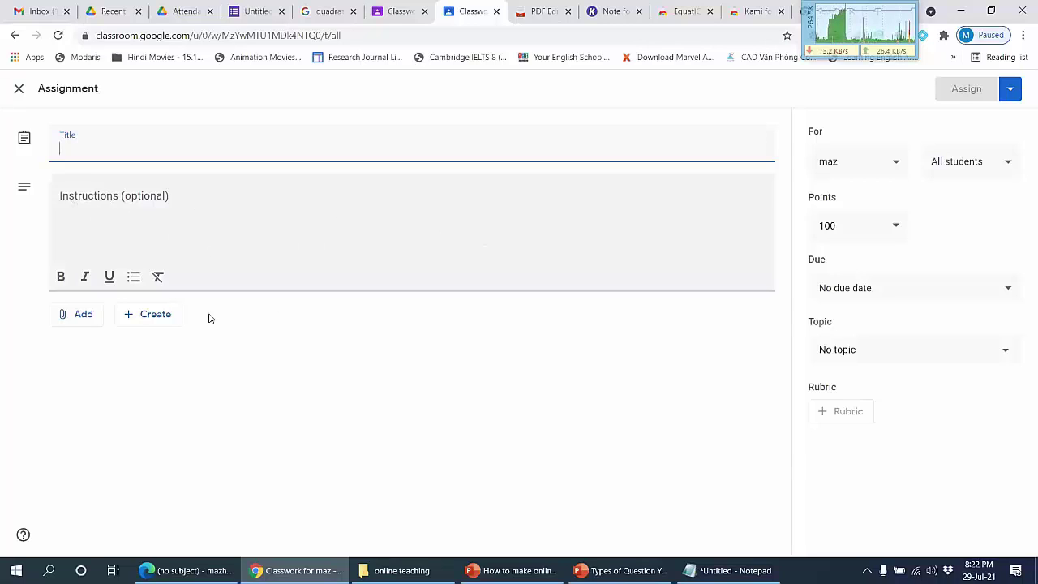
pyautogui.click(81, 317)
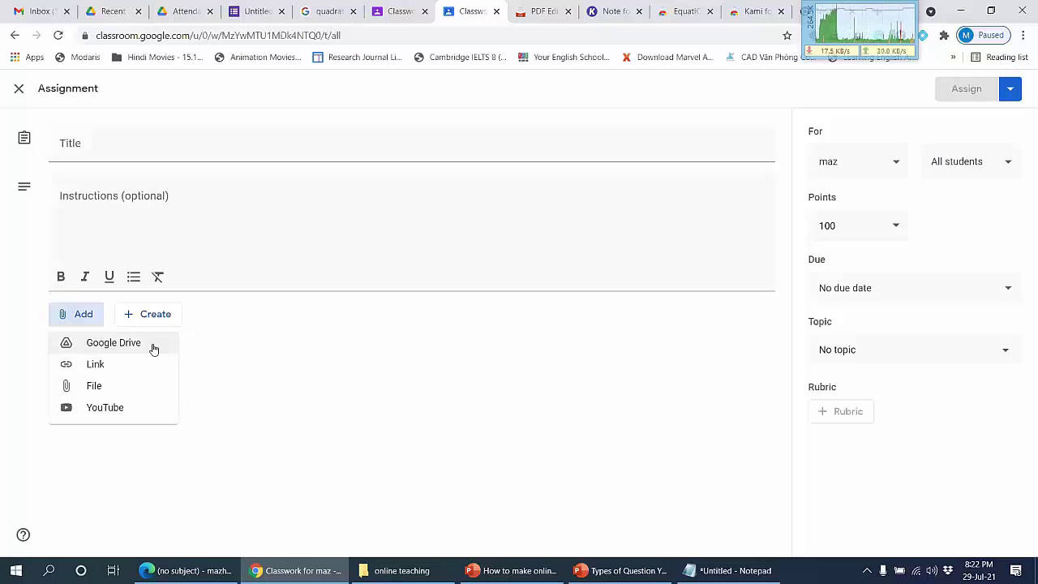
pyautogui.click(139, 347)
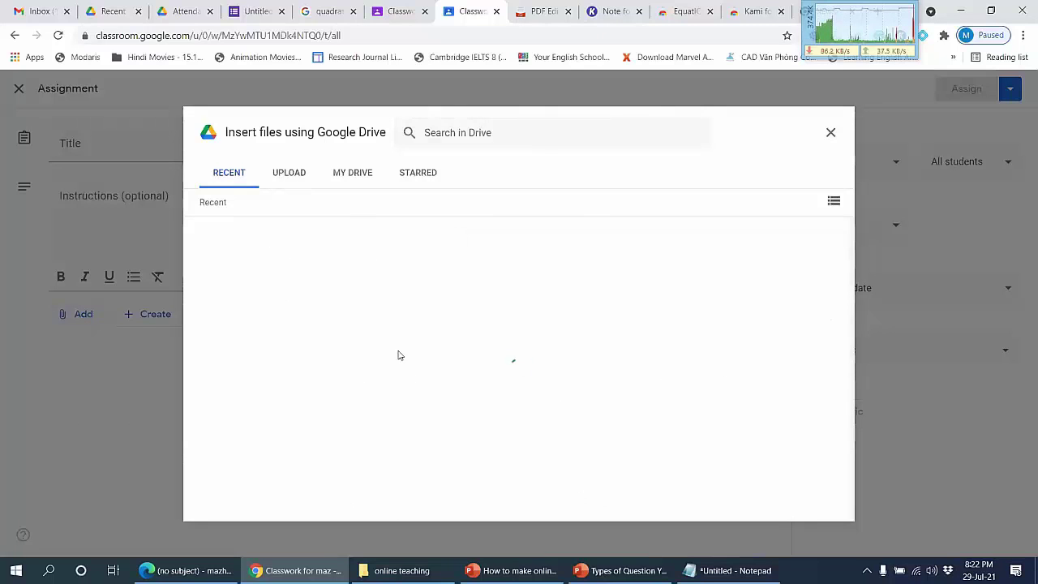
pyautogui.click(291, 172)
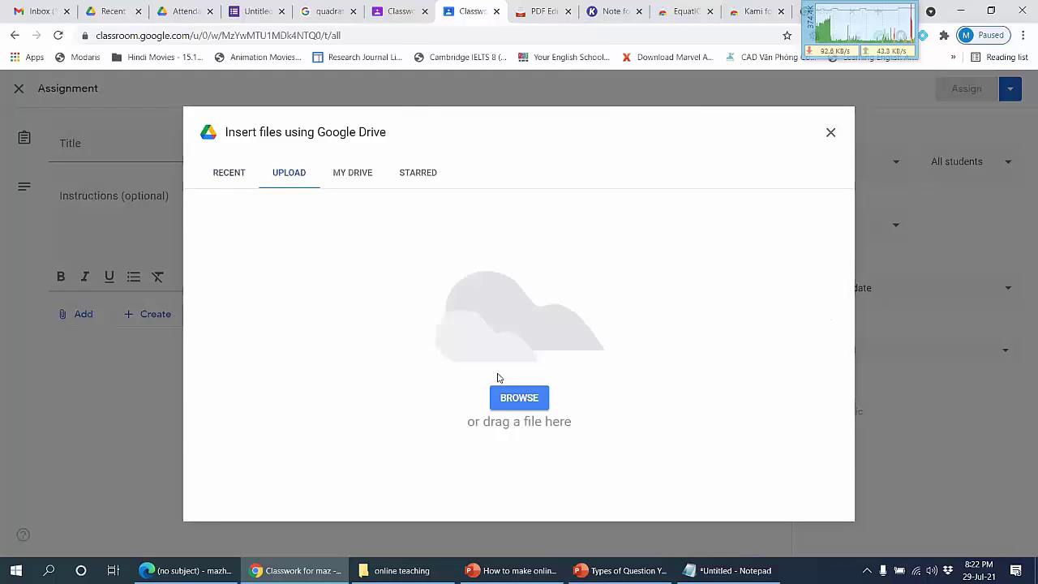
pyautogui.click(962, 8)
pyautogui.click(962, 8)
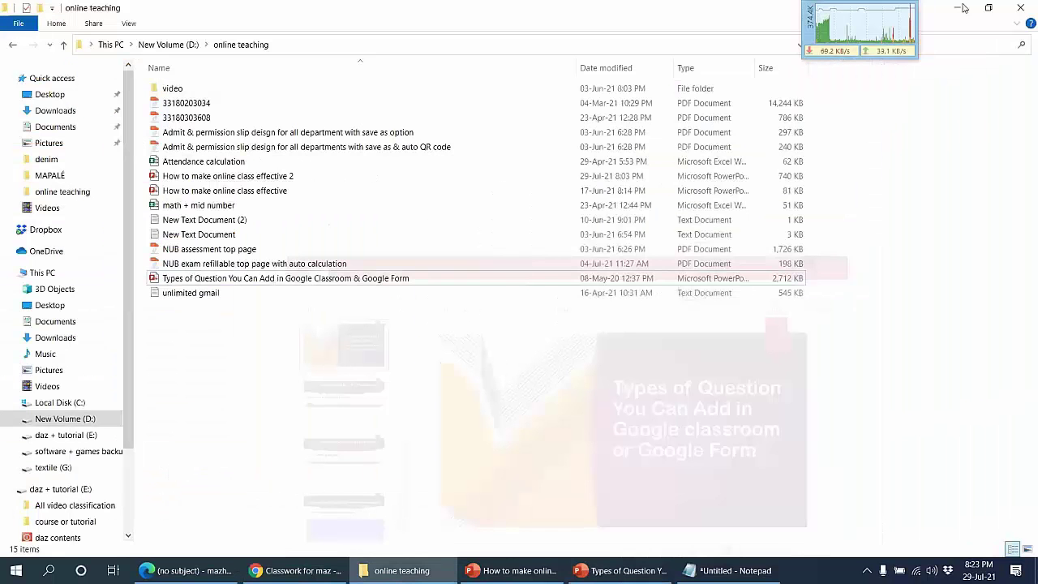
pyautogui.click(962, 8)
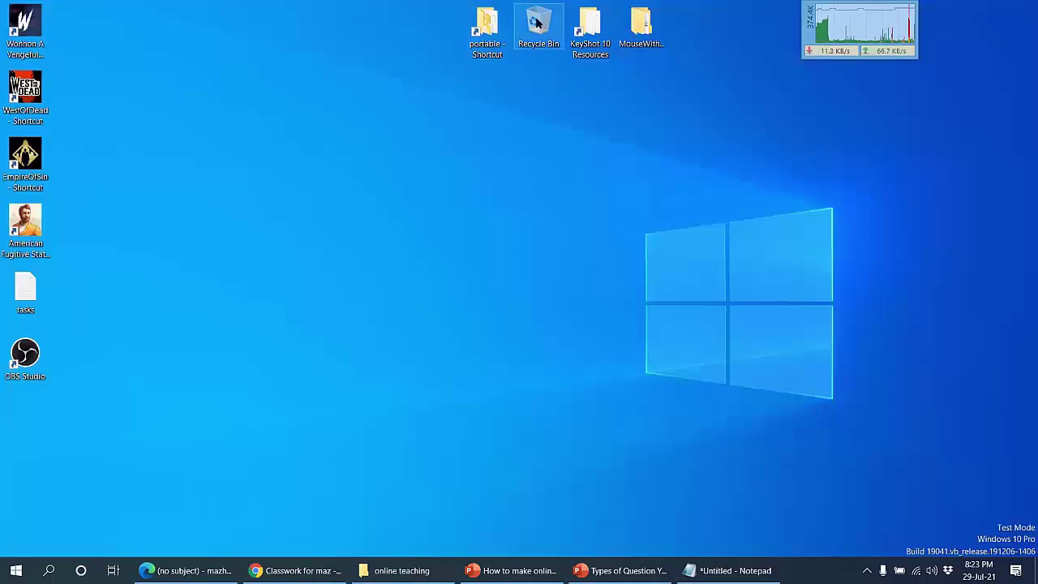
pyautogui.moveTo(538, 25); pyautogui.dragTo(449, 256)
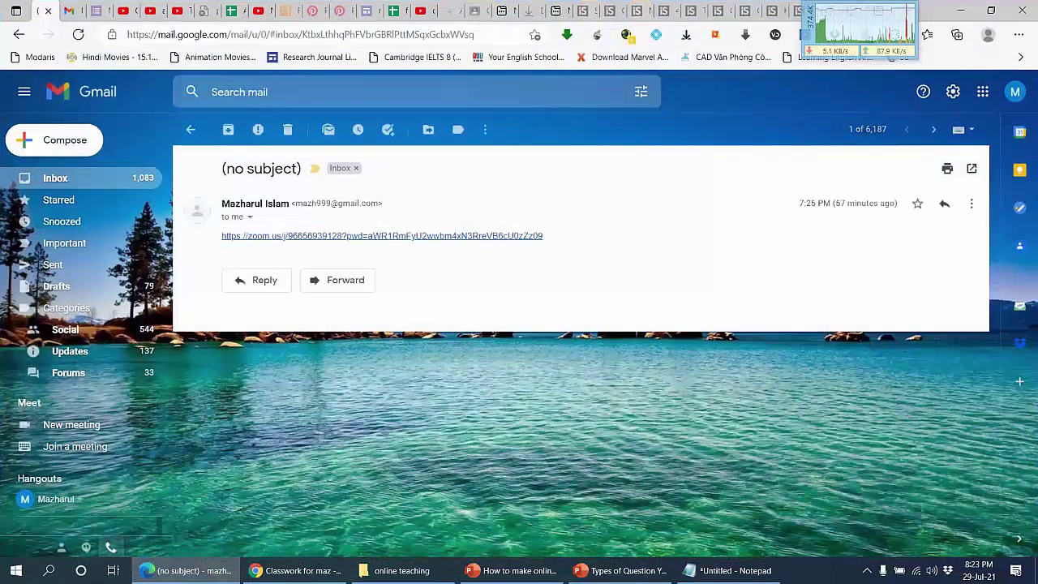
pyautogui.moveTo(448, 257); pyautogui.dragTo(545, 334)
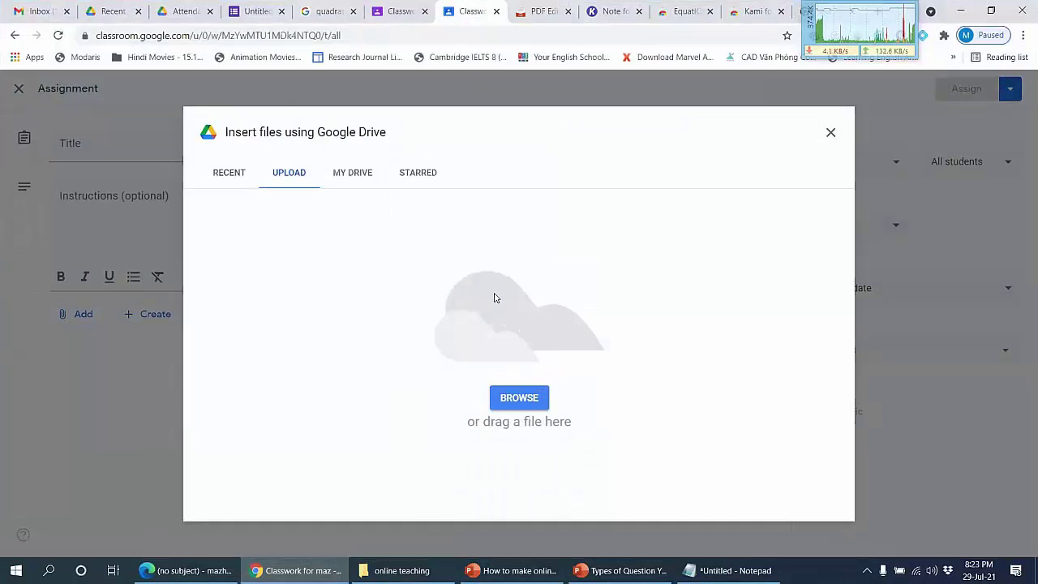
# Step: Pick a My Drive file but close the picker without attaching, then open the Assign options
pyautogui.click(362, 180)
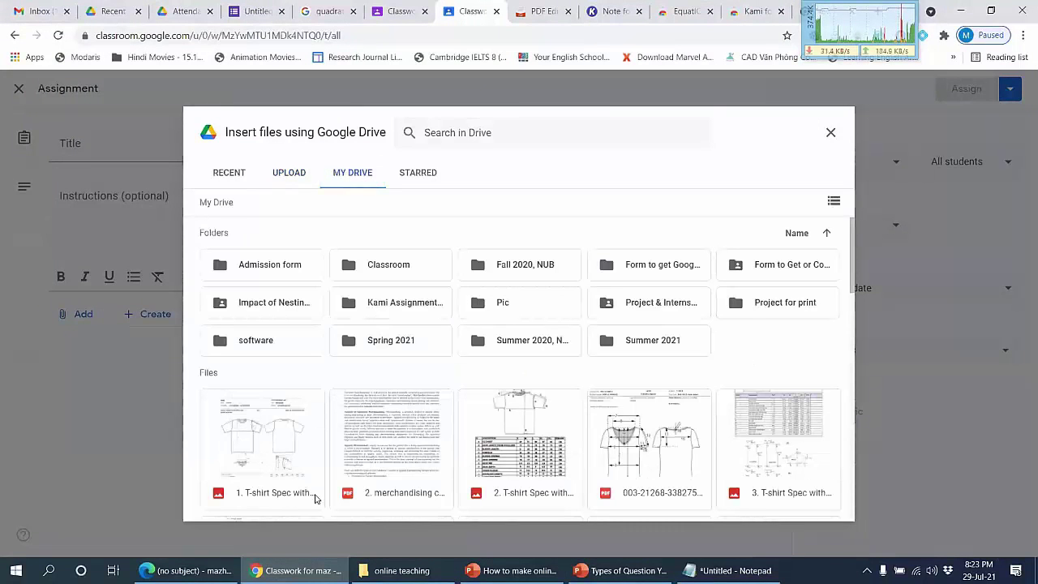
pyautogui.click(649, 437)
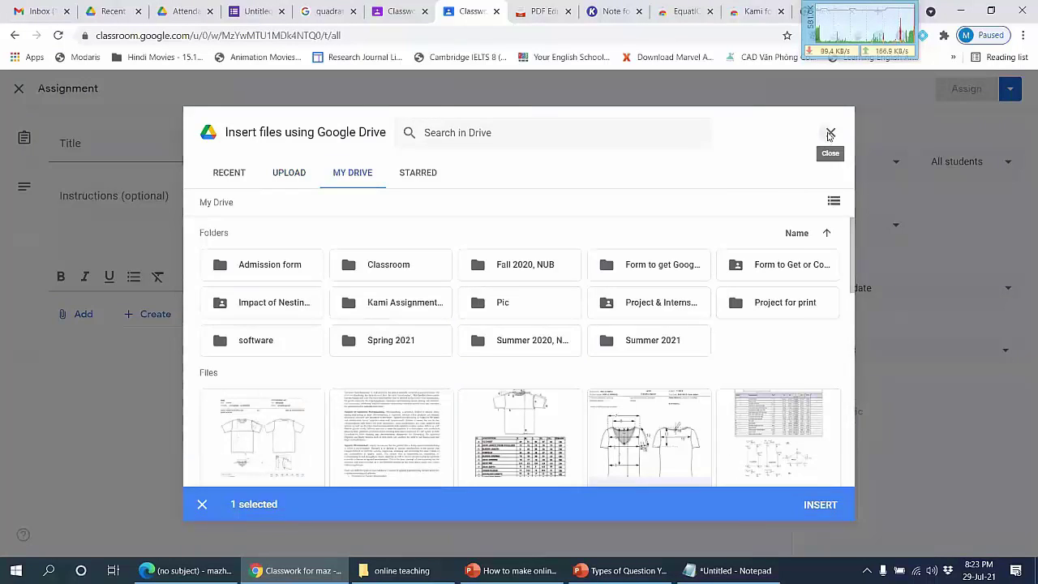
pyautogui.click(831, 132)
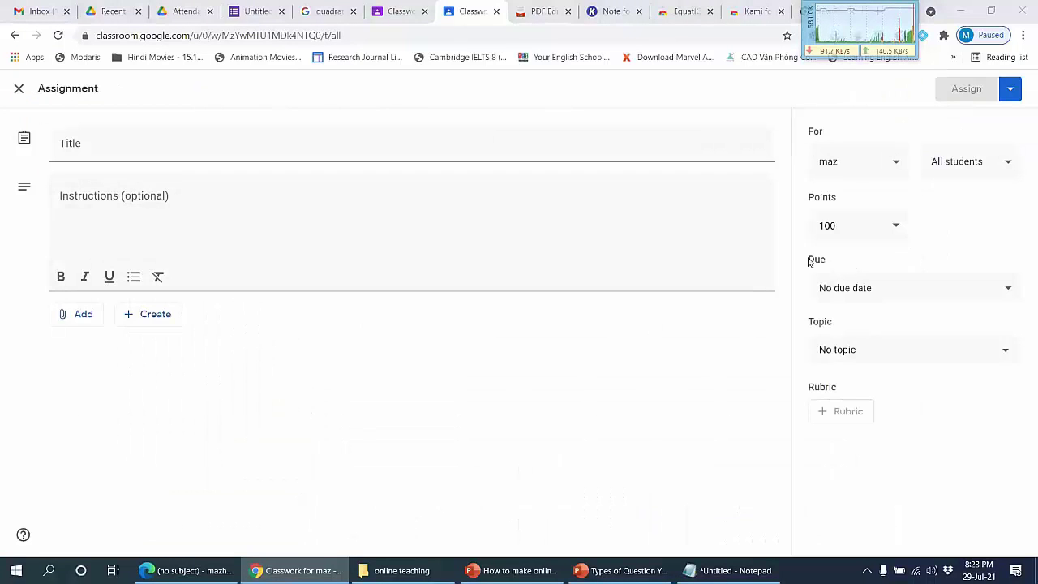
pyautogui.click(1009, 88)
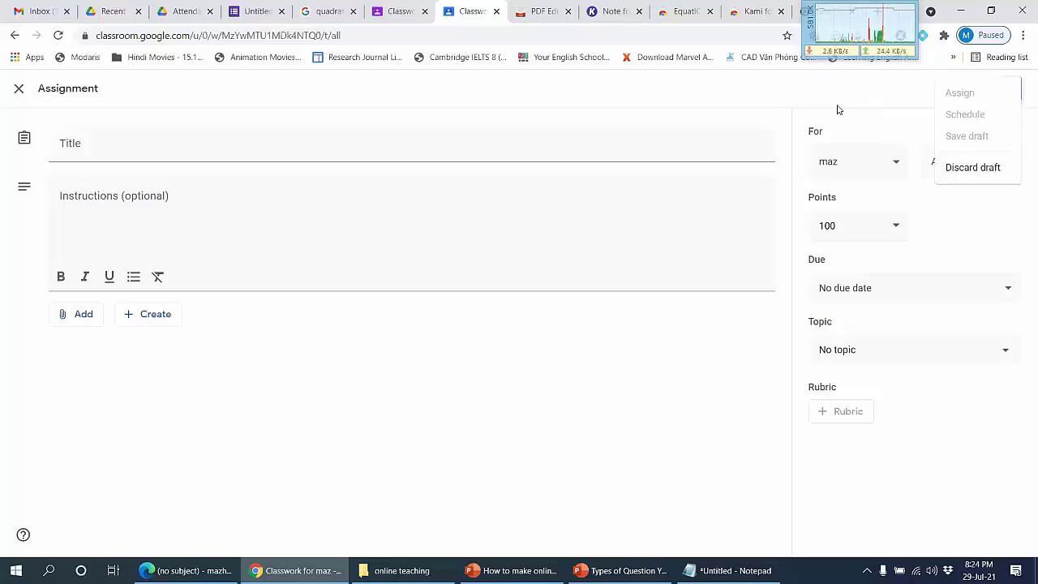
# Step: Keep all students assigned, change points from 100 to 10, and leave the topic empty
pyautogui.click(938, 98)
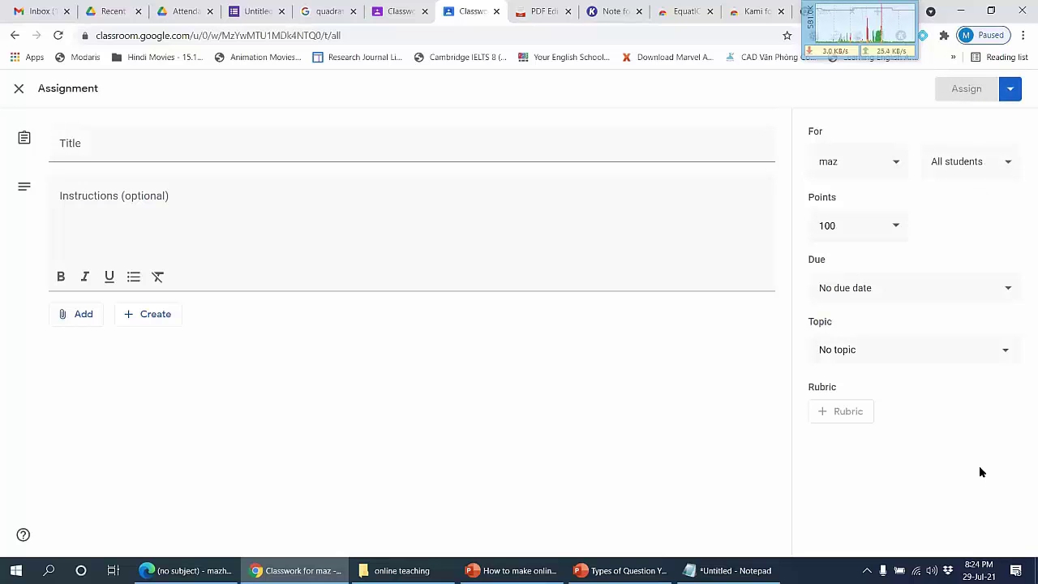
pyautogui.click(989, 170)
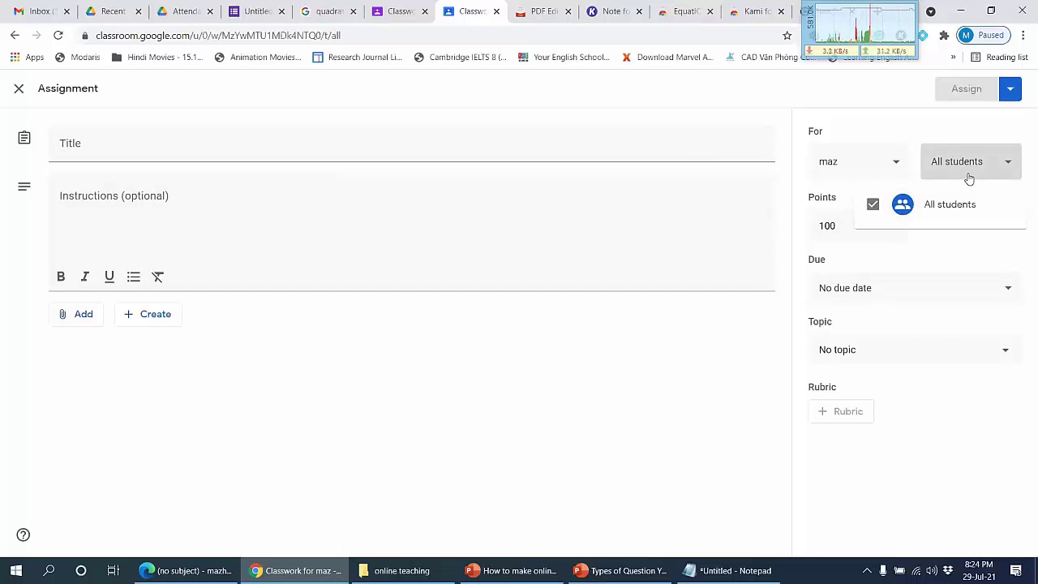
pyautogui.click(968, 175)
pyautogui.click(850, 226)
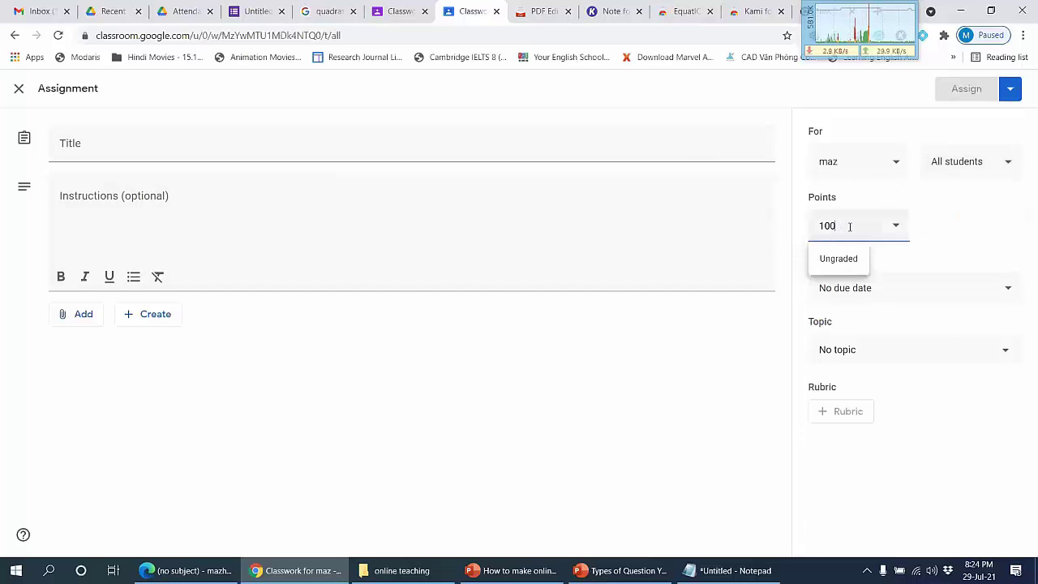
pyautogui.press('BackSpace')
pyautogui.click(948, 228)
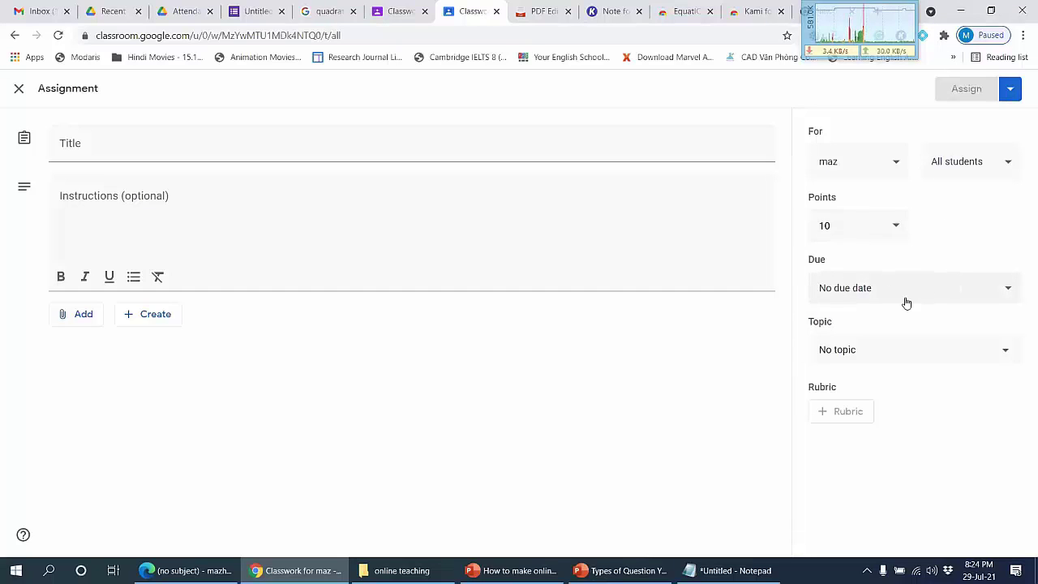
pyautogui.click(895, 349)
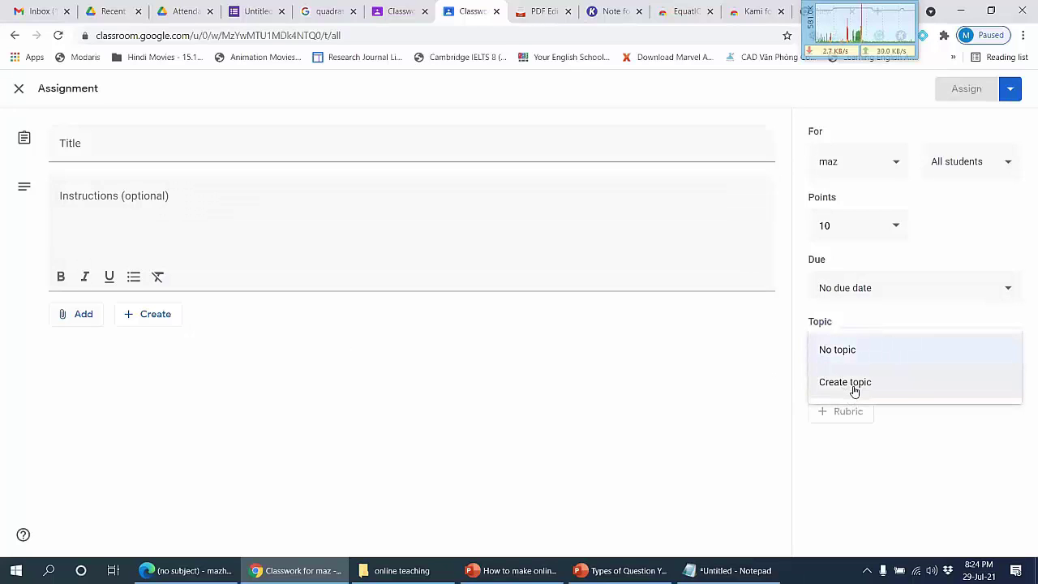
pyautogui.click(911, 442)
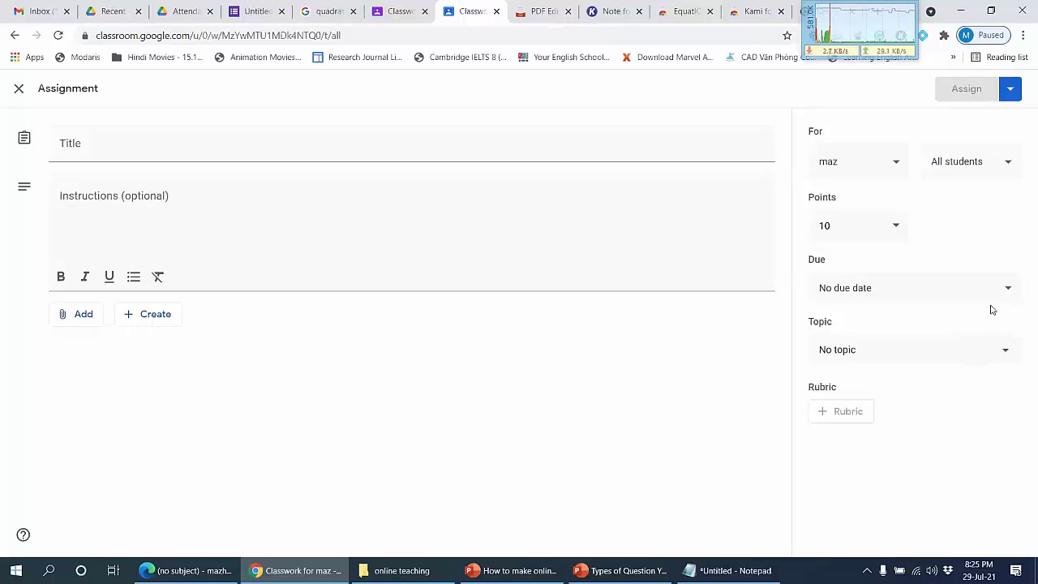
# Step: Title the assignment 'uyfuyfuy', leave the rubric unset, and close it as a draft
pyautogui.click(1010, 88)
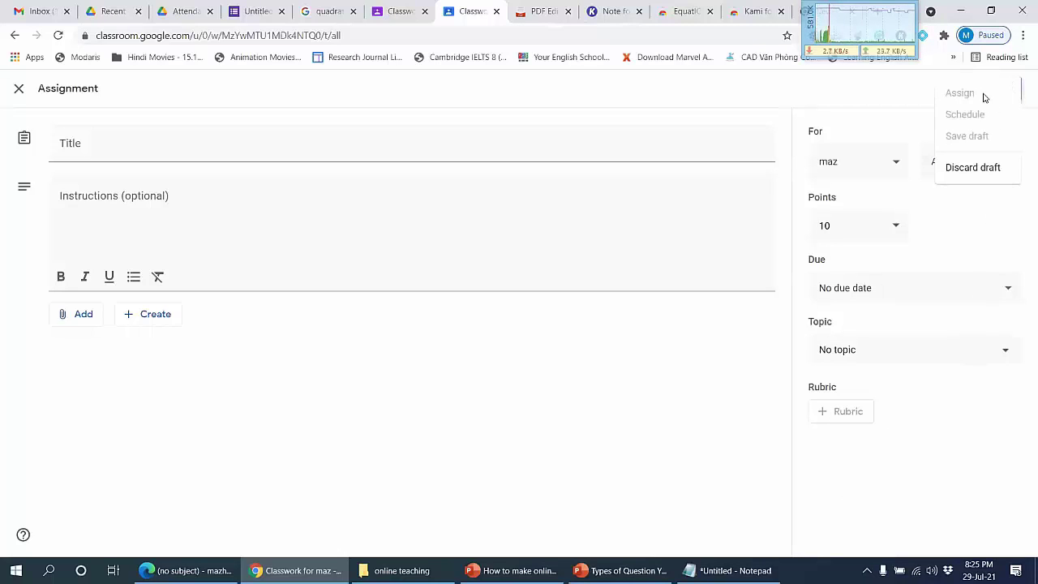
pyautogui.click(215, 151)
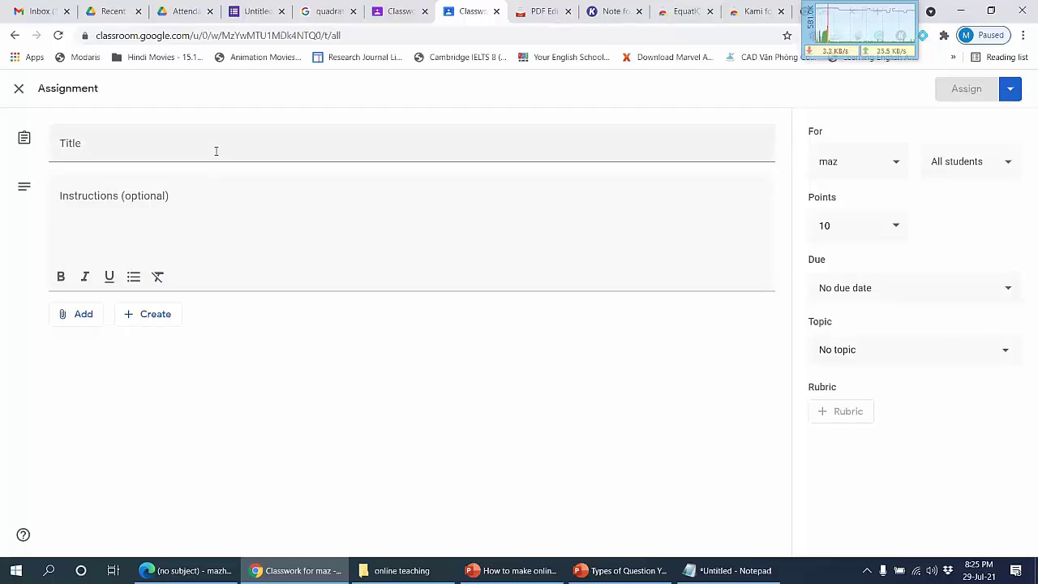
pyautogui.click(216, 151)
pyautogui.write('uyfuyfuy')
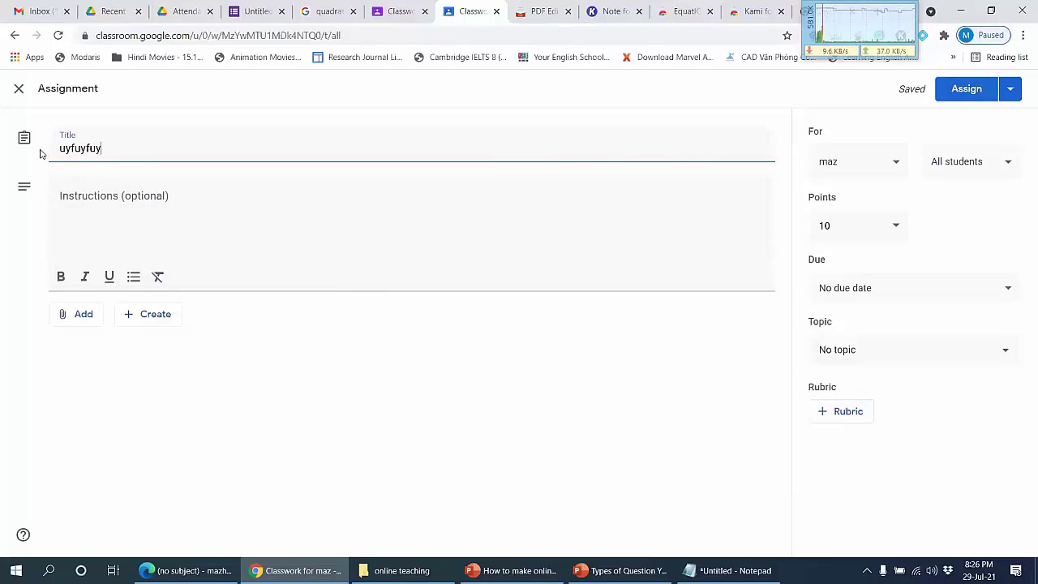
pyautogui.click(855, 414)
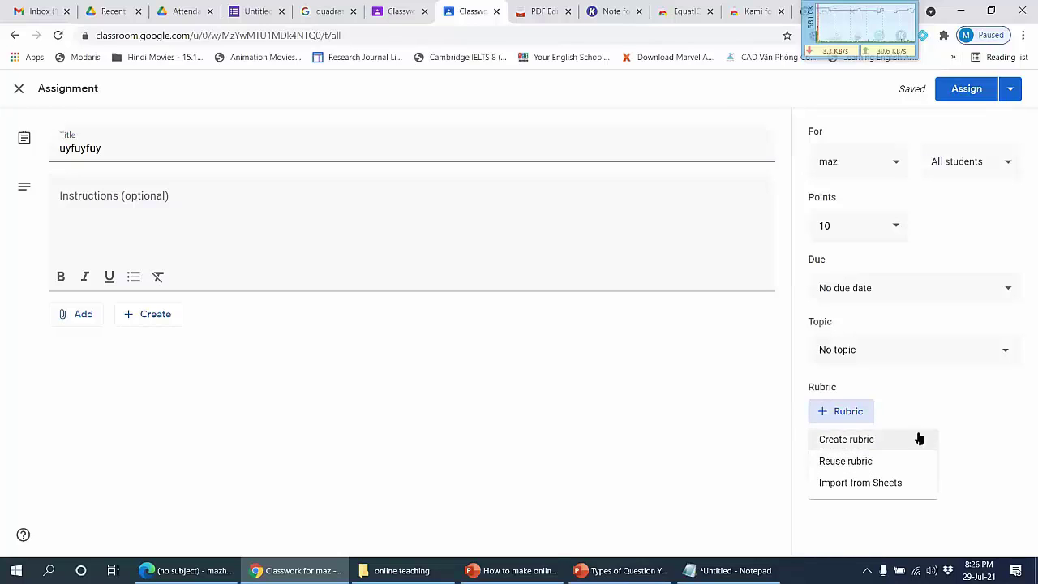
pyautogui.click(966, 404)
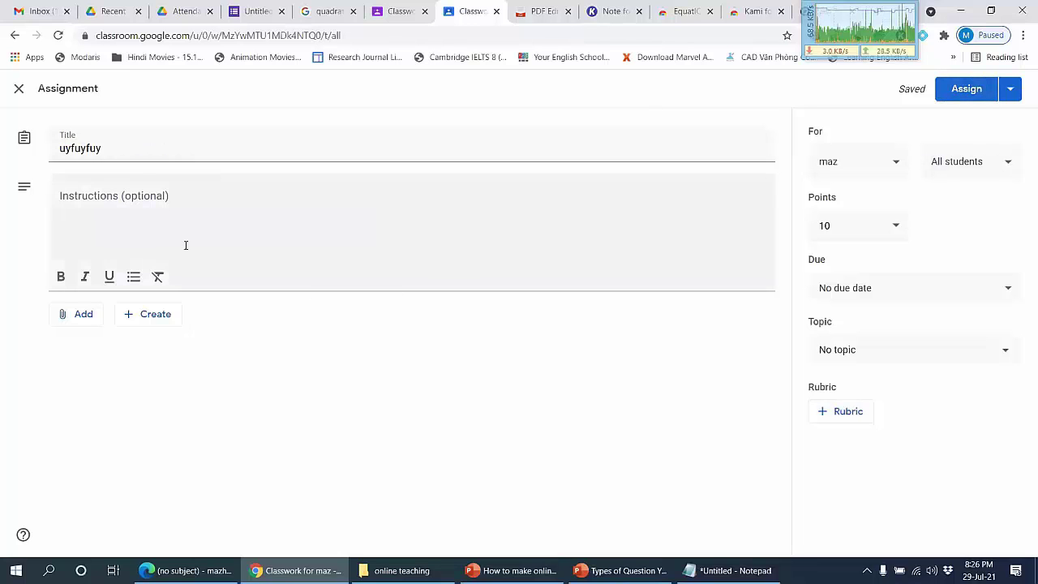
pyautogui.click(18, 89)
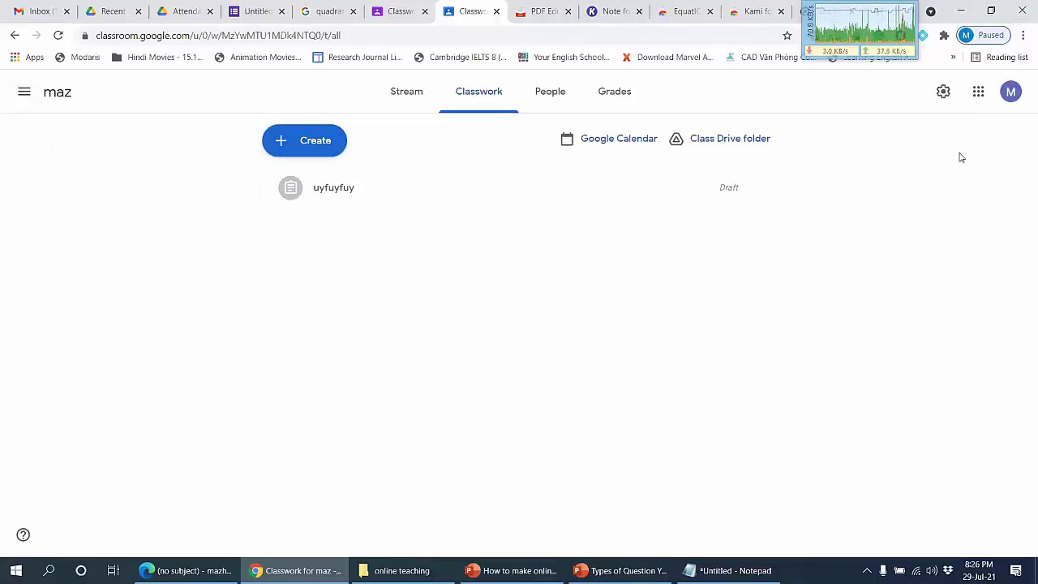
# Step: Look up the Kami for Google Chrome extension in the Web Store, then return to Classwork
pyautogui.click(313, 140)
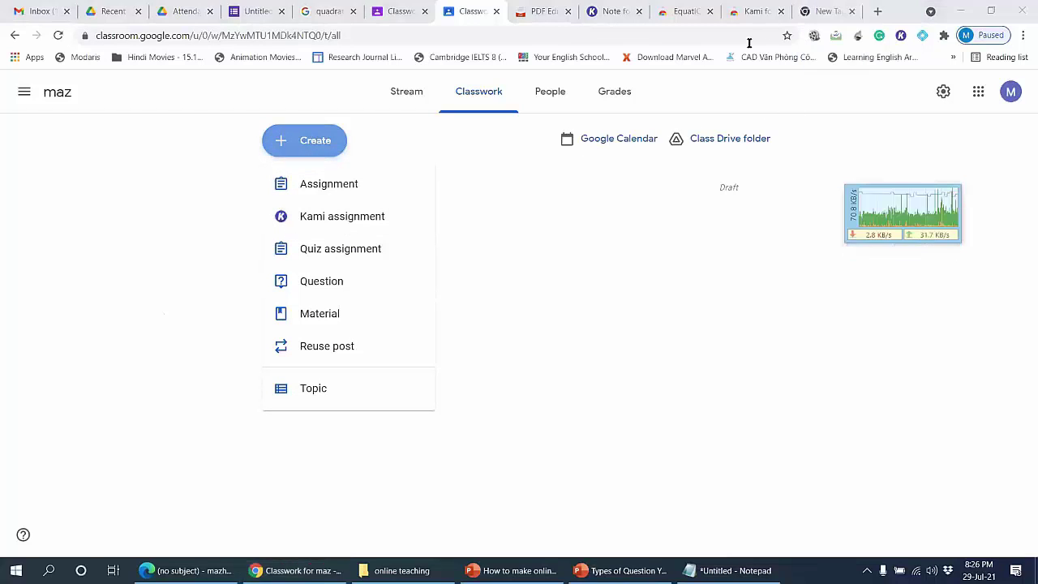
pyautogui.click(826, 12)
pyautogui.click(471, 39)
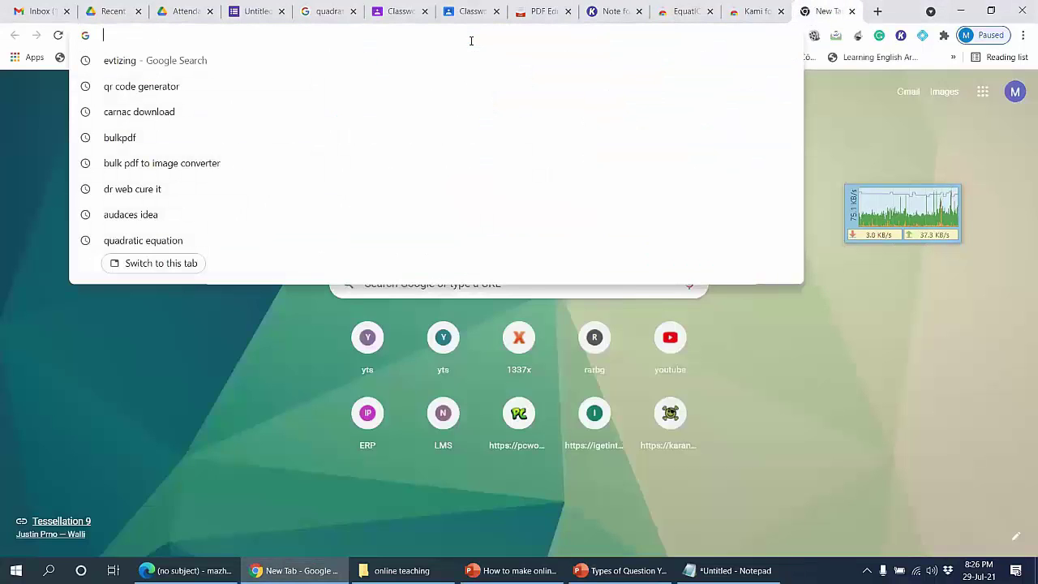
pyautogui.write('kami')
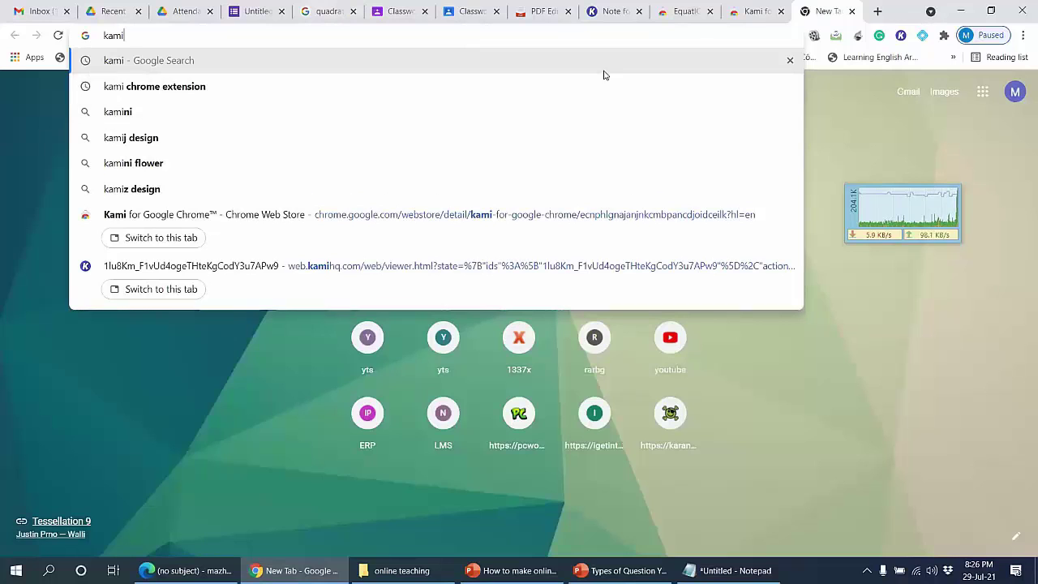
pyautogui.click(750, 5)
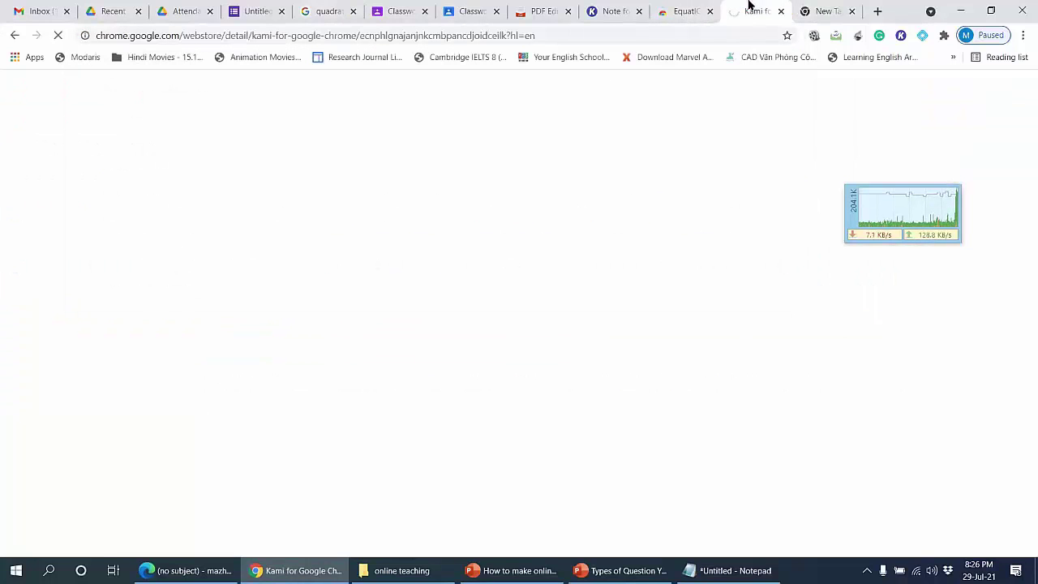
pyautogui.click(681, 10)
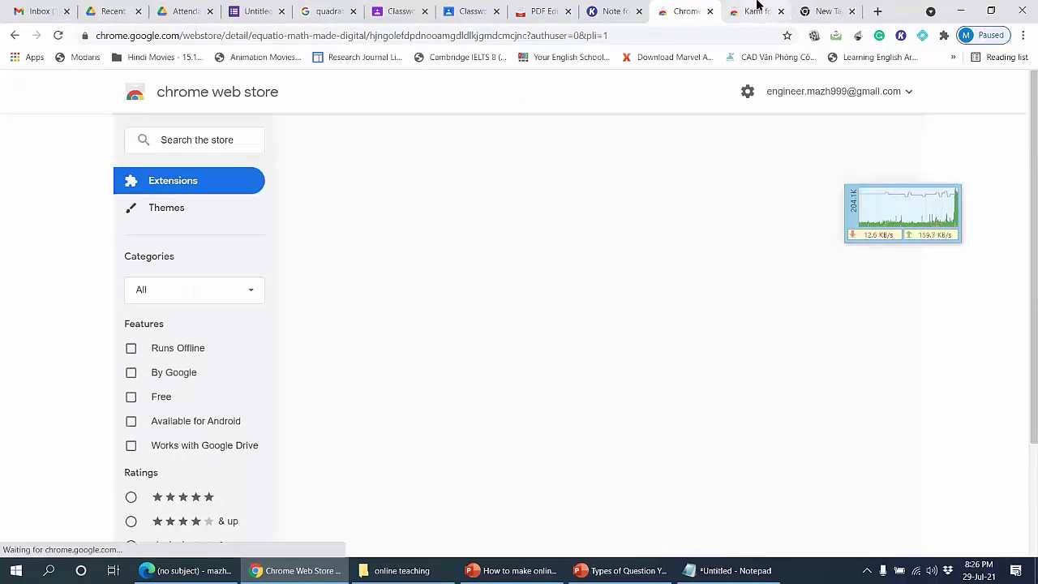
pyautogui.click(758, 8)
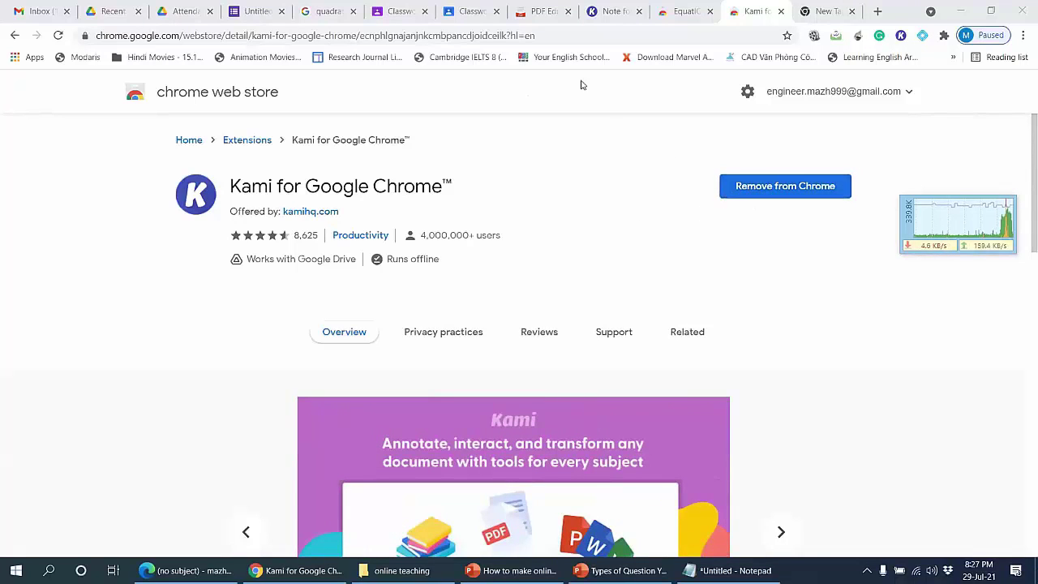
pyautogui.click(469, 6)
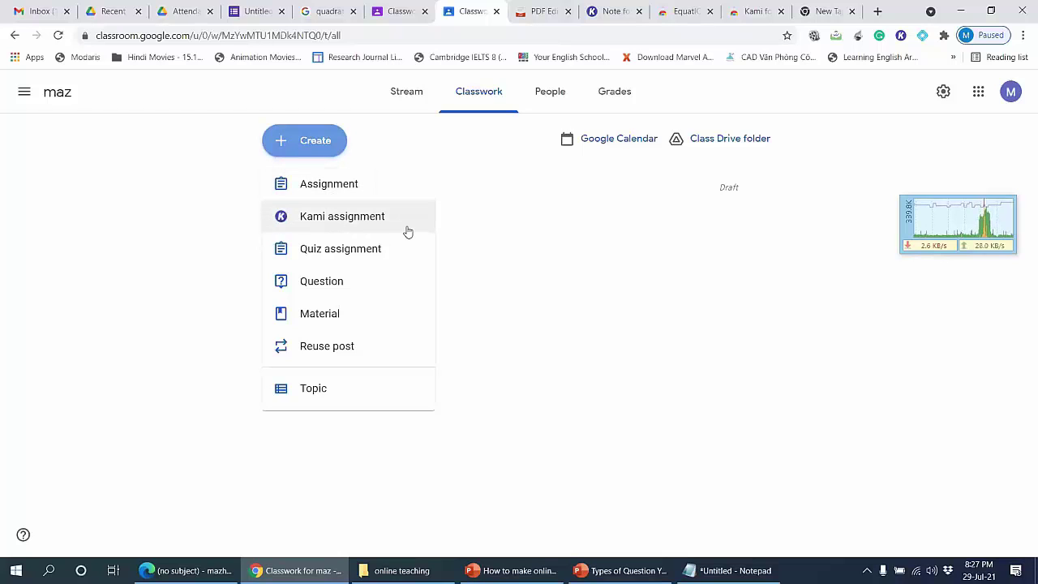
# Step: Switch to the Kami PDF and dismiss all five stacked IDM download prompts
pyautogui.click(606, 6)
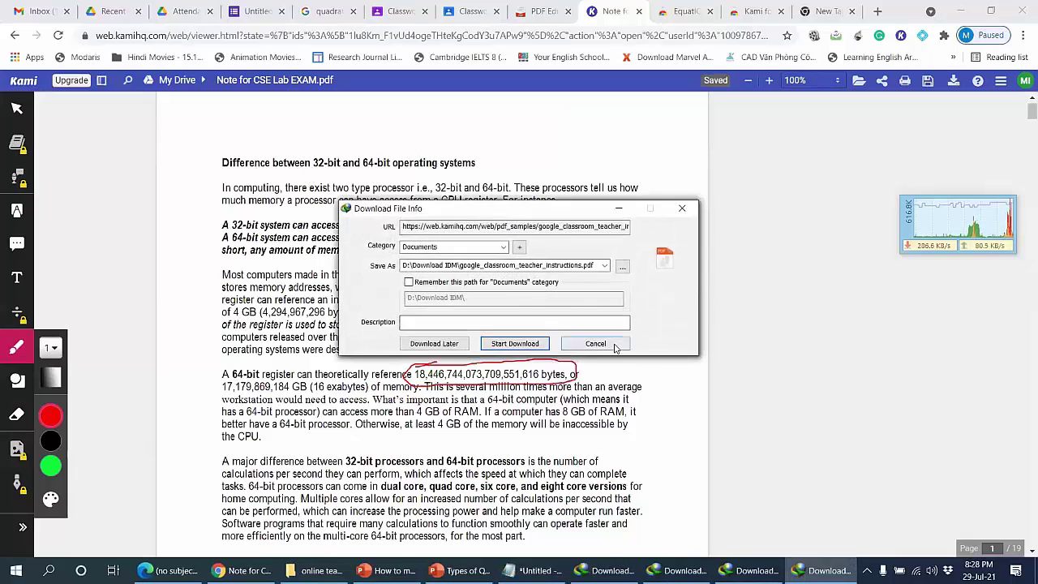
pyautogui.click(614, 346)
pyautogui.click(616, 345)
pyautogui.click(616, 346)
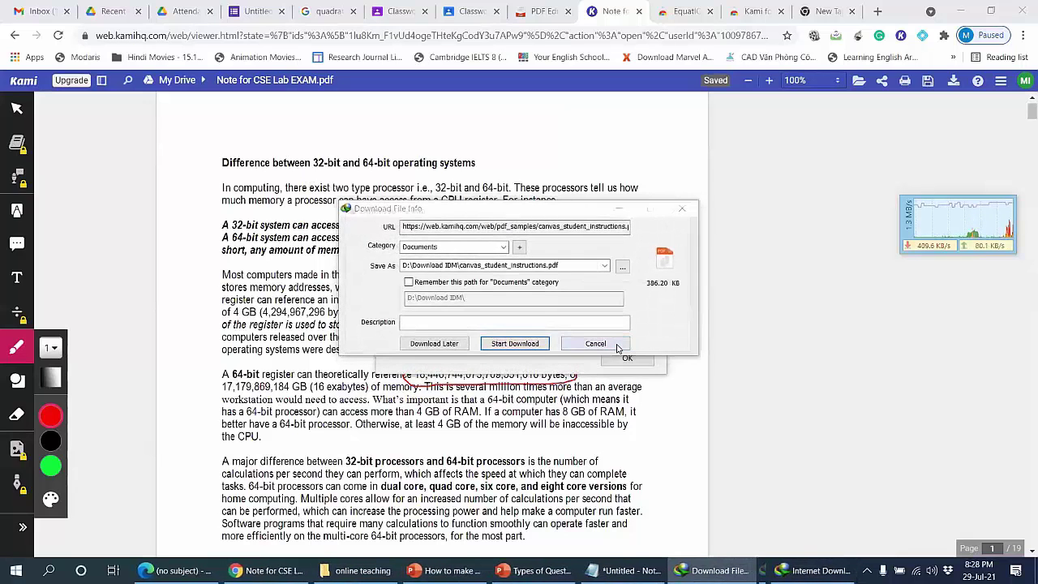
pyautogui.click(616, 347)
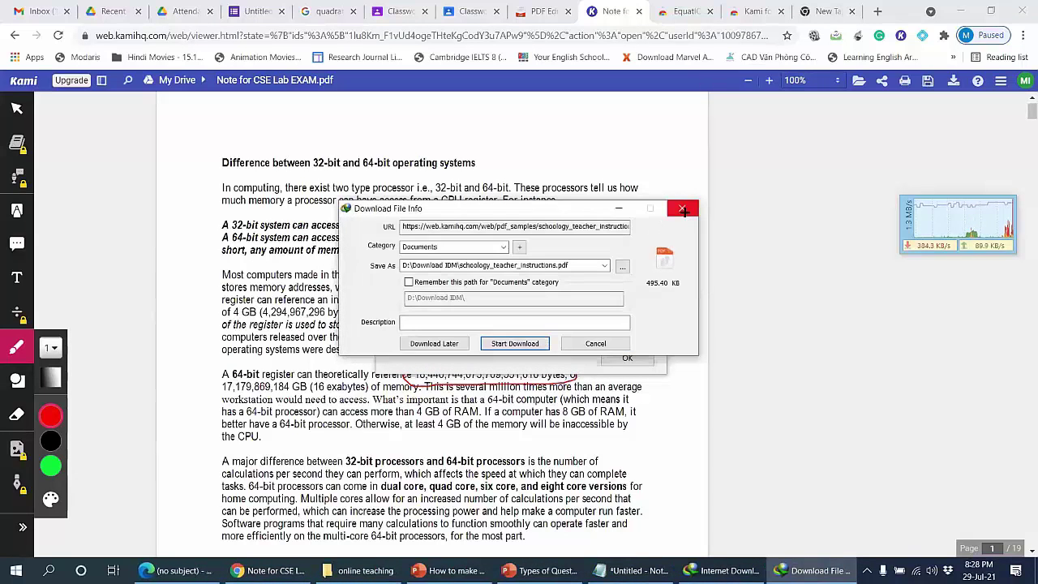
pyautogui.click(422, 341)
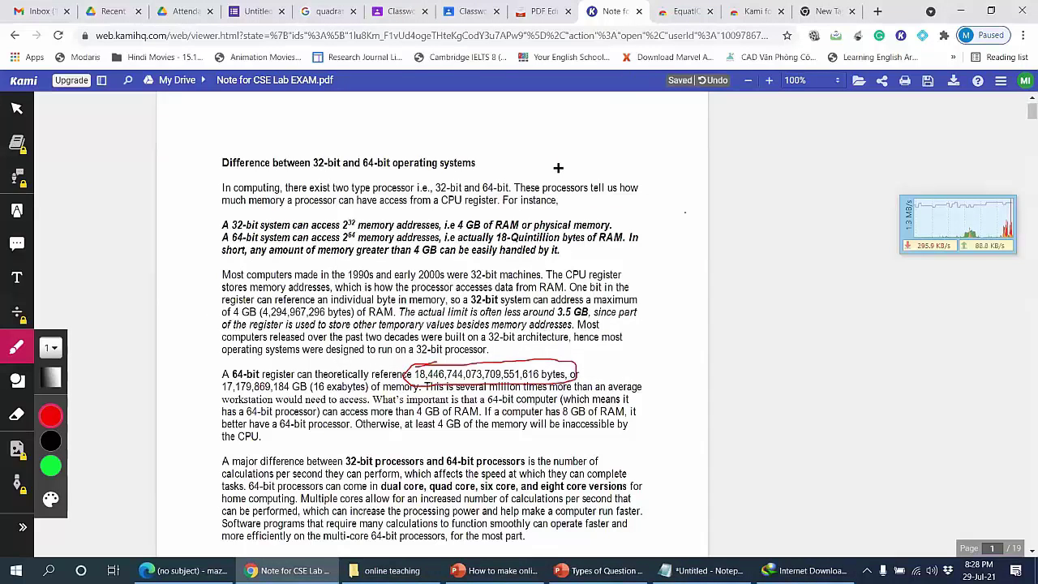
# Step: Draw a large red X across the opening 32-bit and 64-bit paragraphs
pyautogui.moveTo(558, 167); pyautogui.dragTo(340, 331)
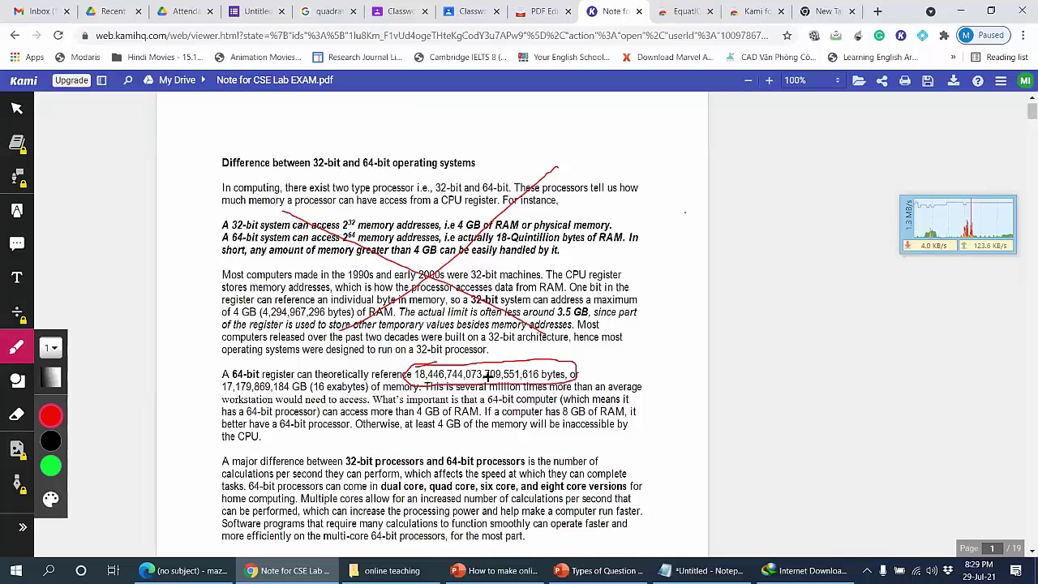
pyautogui.click(549, 13)
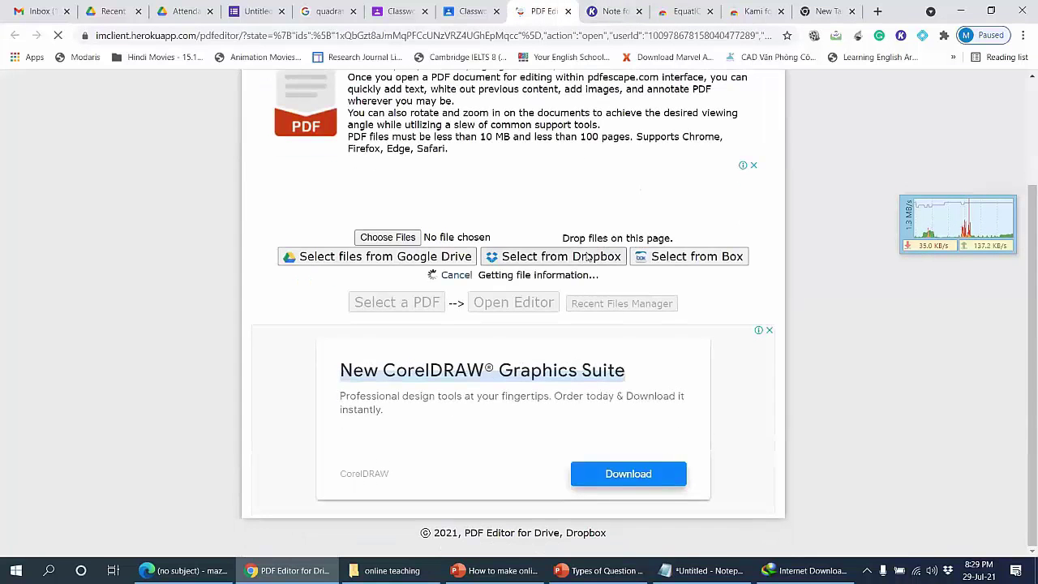
pyautogui.click(608, 17)
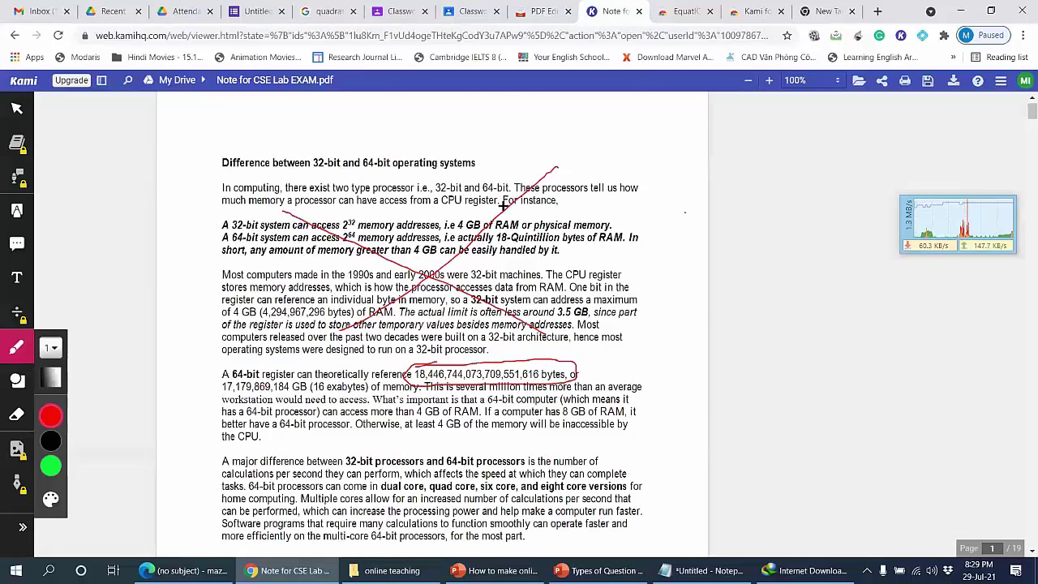
# Step: Sketch a red check mark, a 5 and a diagonal slash over the bullet text
pyautogui.scroll(-5, 392, 299)
pyautogui.scroll(1, 359, 308)
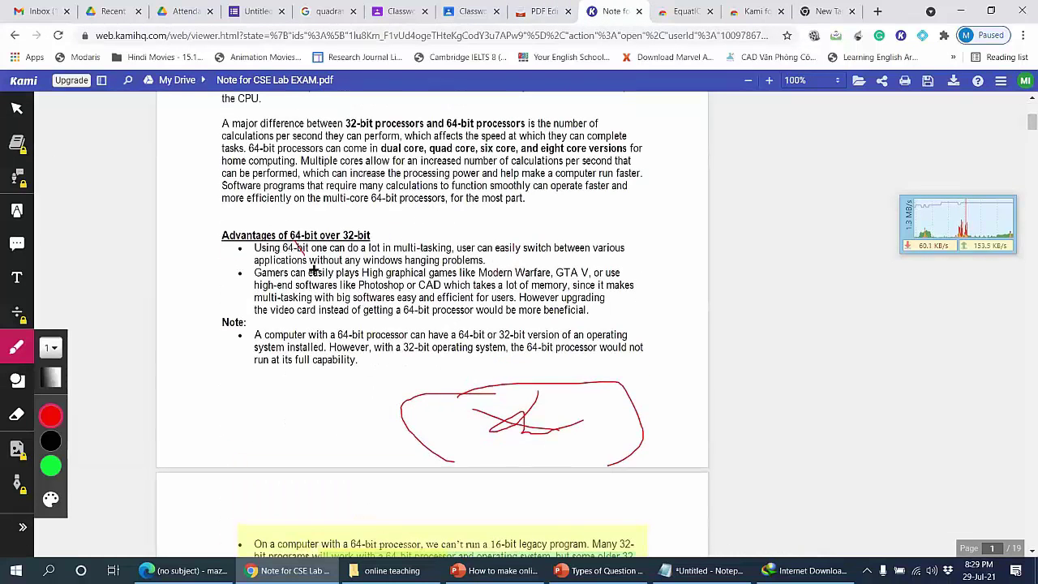
pyautogui.moveTo(312, 271); pyautogui.dragTo(397, 194)
pyautogui.moveTo(522, 222)
pyautogui.mouseDown()
pyautogui.moveTo(531, 247)
pyautogui.moveTo(503, 272)
pyautogui.mouseUp()
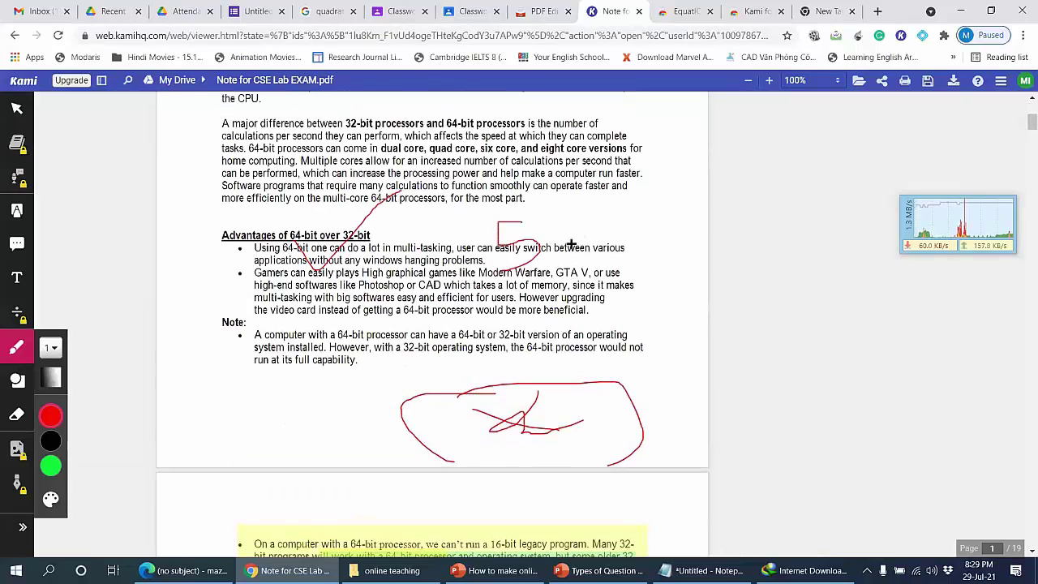
pyautogui.moveTo(571, 243); pyautogui.dragTo(454, 334)
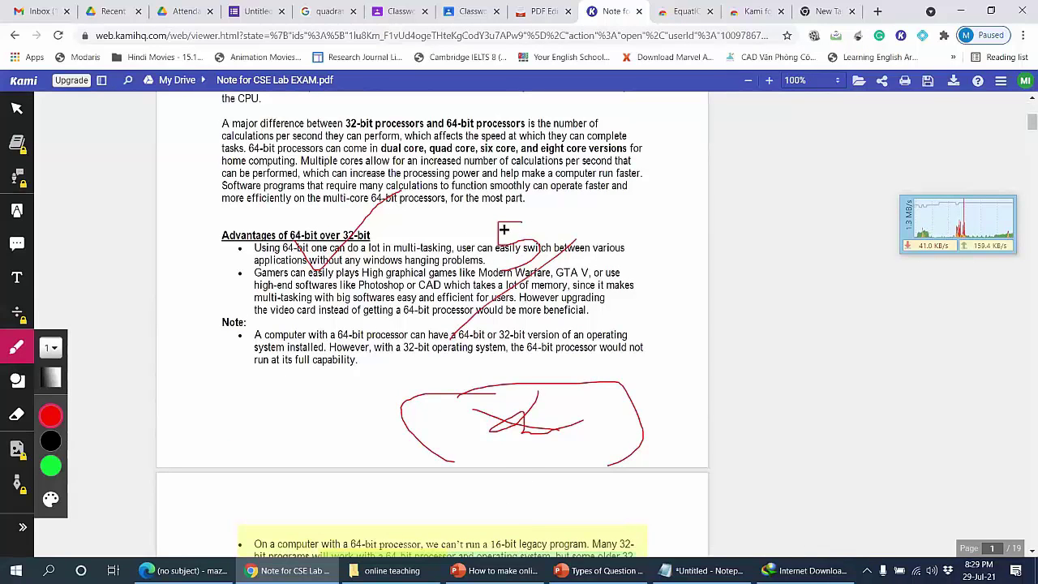
# Step: Erase the red 5, bullet marks, slash, oval and curve strokes
pyautogui.click(22, 422)
pyautogui.click(518, 248)
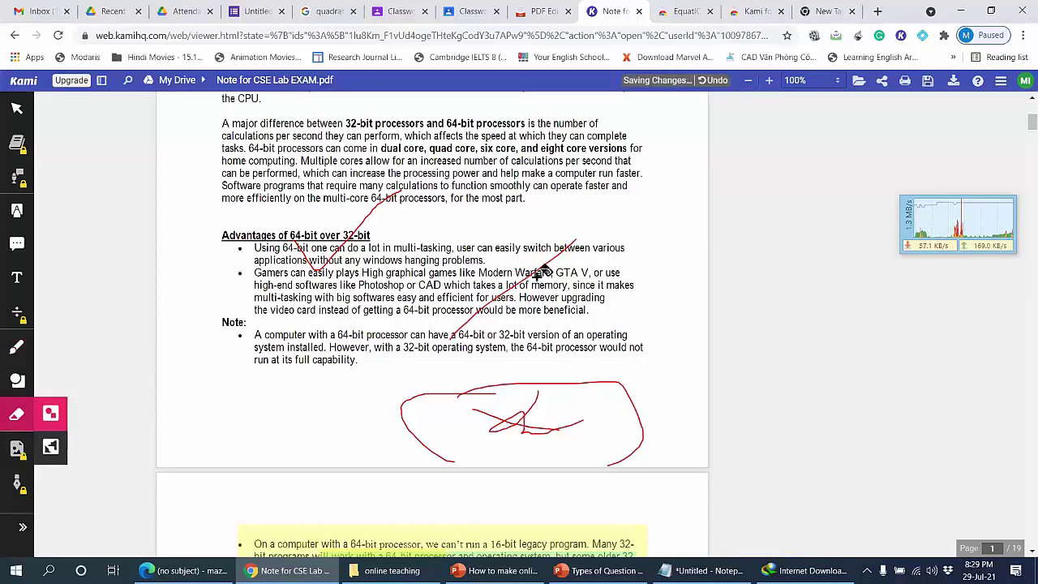
pyautogui.click(540, 272)
pyautogui.click(354, 229)
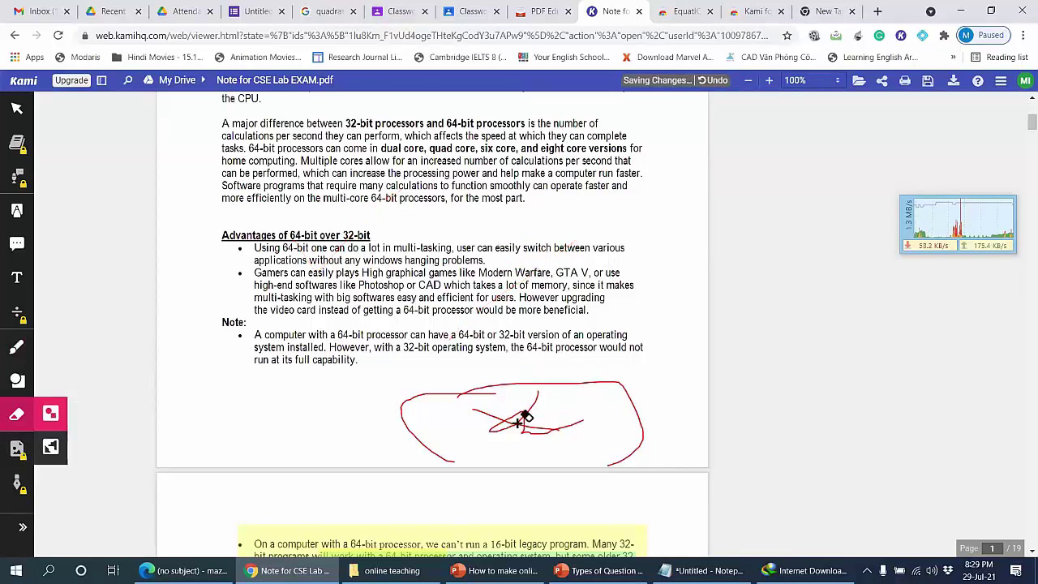
pyautogui.moveTo(500, 422); pyautogui.dragTo(444, 393)
pyautogui.click(443, 393)
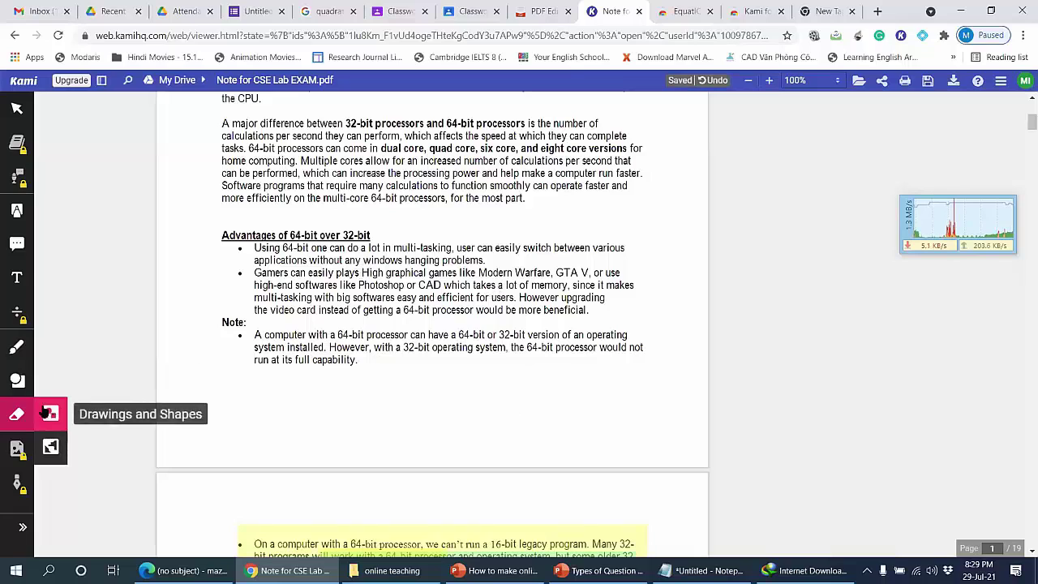
# Step: Draw a red wavy line under the Note text, then erase it
pyautogui.click(16, 347)
pyautogui.moveTo(407, 396); pyautogui.dragTo(624, 342)
pyautogui.click(16, 414)
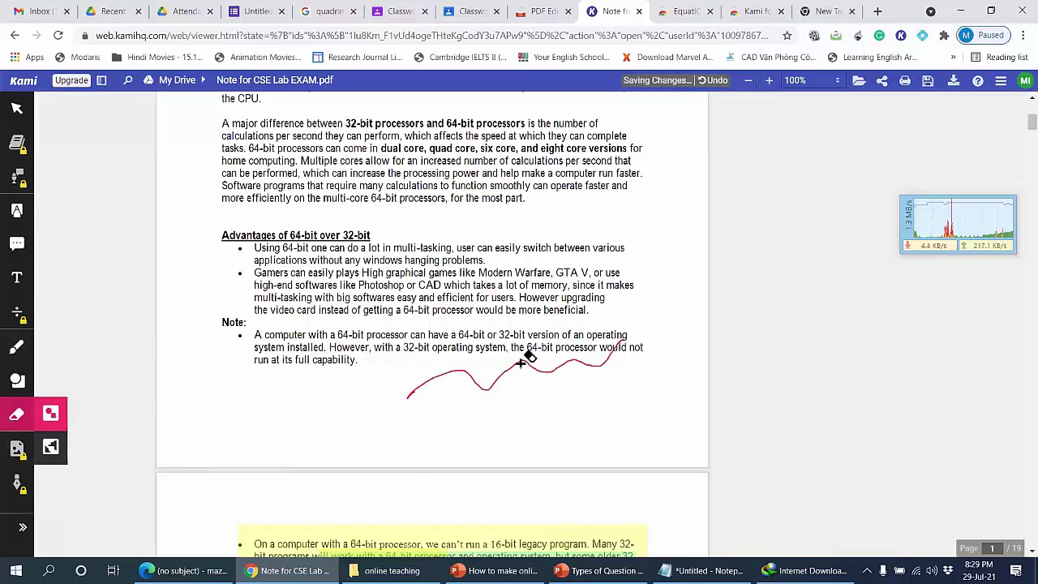
pyautogui.click(536, 366)
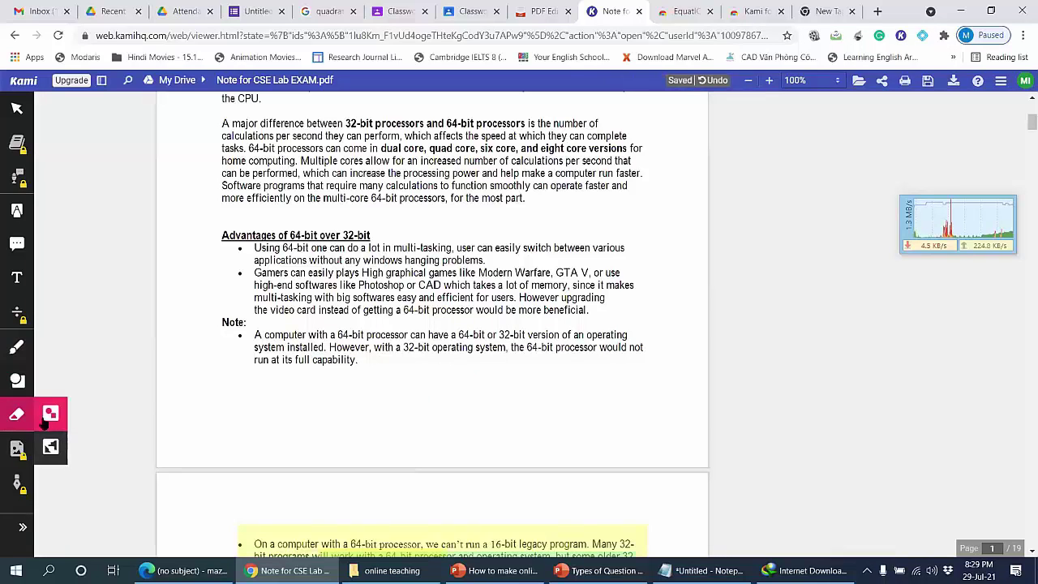
# Step: Circle the 'Advantages of 64-bit over 32-bit' heading and 'Note:' label with red ellipses
pyautogui.click(18, 385)
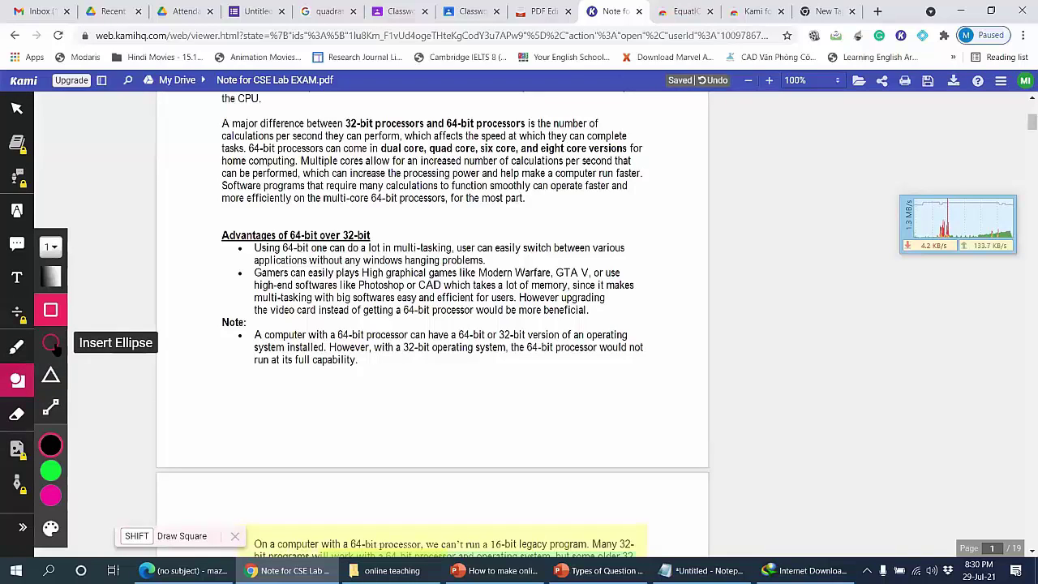
pyautogui.click(50, 343)
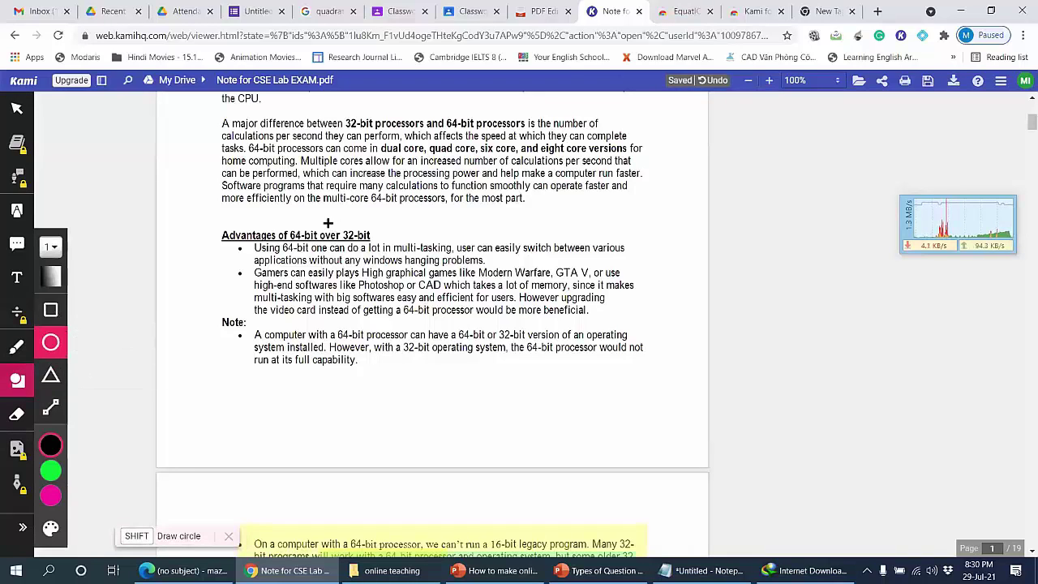
pyautogui.moveTo(206, 224); pyautogui.dragTo(397, 253)
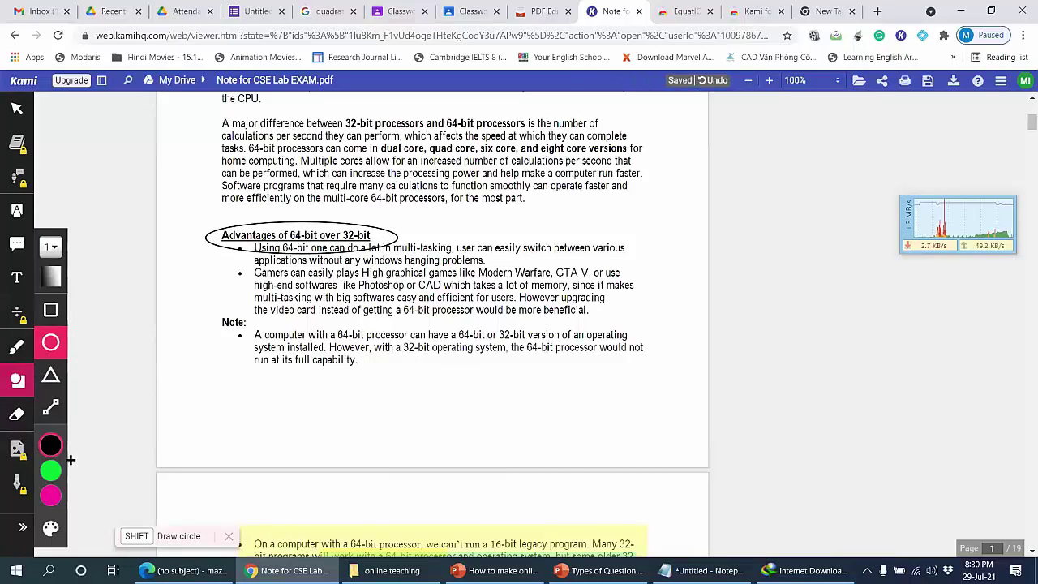
pyautogui.hotkey('ctrl', 'z')
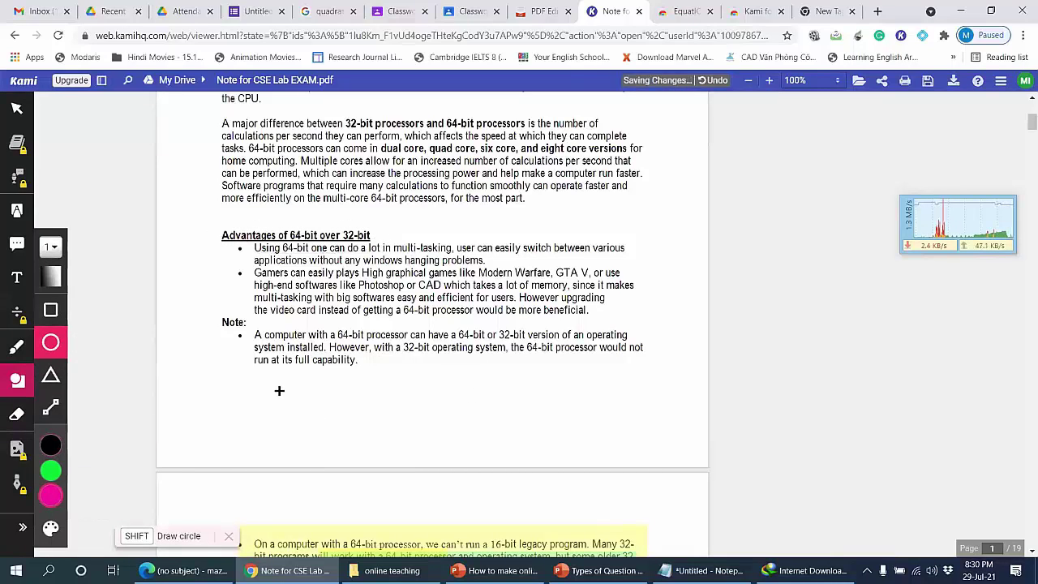
pyautogui.moveTo(65, 494)
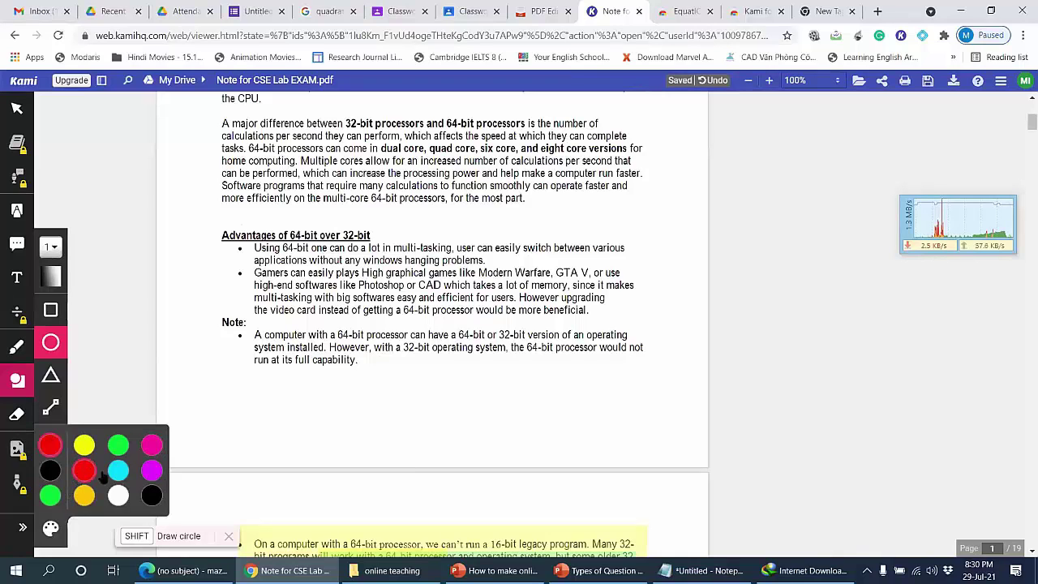
pyautogui.moveTo(199, 215); pyautogui.dragTo(399, 260)
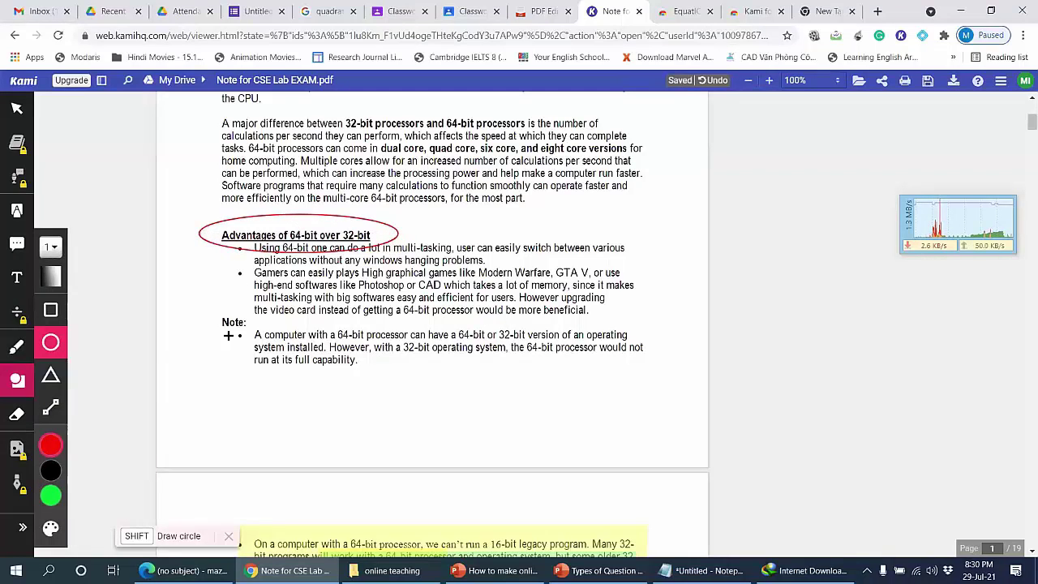
pyautogui.moveTo(209, 312); pyautogui.dragTo(254, 331)
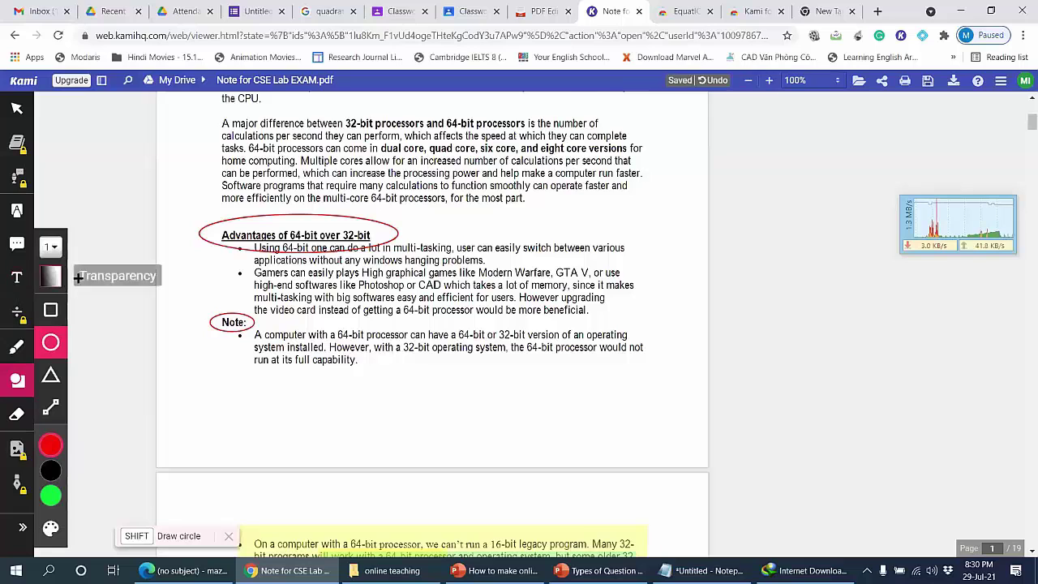
# Step: Add a text box below the Note reading 'jhsvkjsbkvsdksjivjskbsf'
pyautogui.click(16, 276)
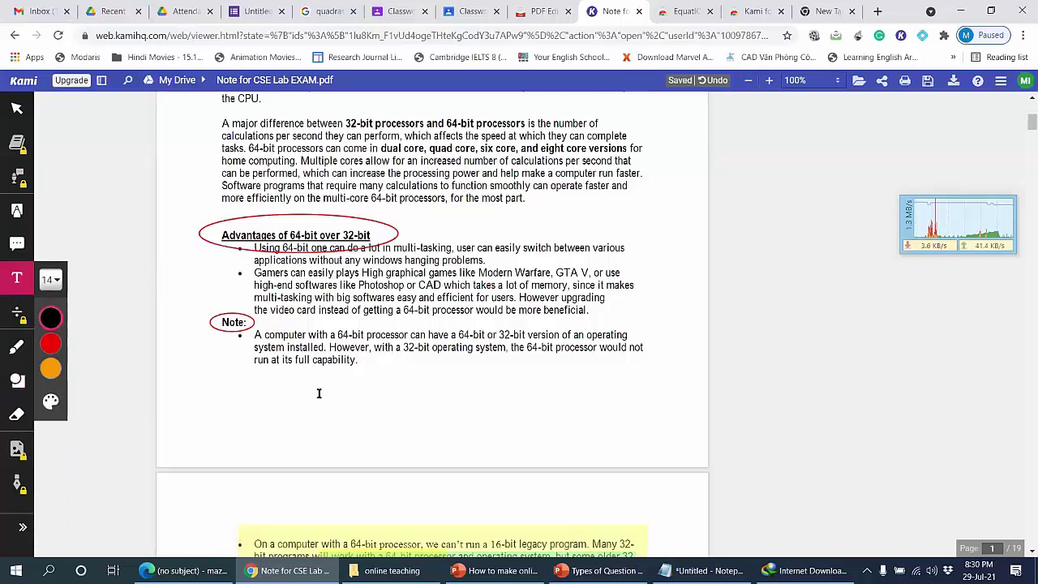
pyautogui.click(319, 393)
pyautogui.write('jhsvkjsbkvsdksjivjskbsf')
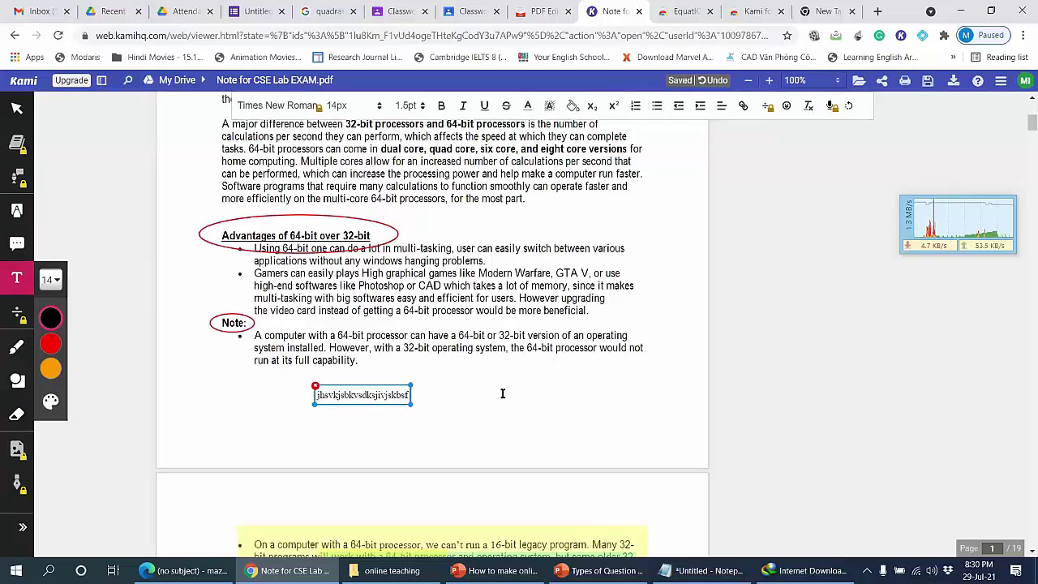
# Step: Select part of the text annotation, deselect it, and return to Classroom's maz Classwork page
pyautogui.click(501, 393)
pyautogui.click(348, 394)
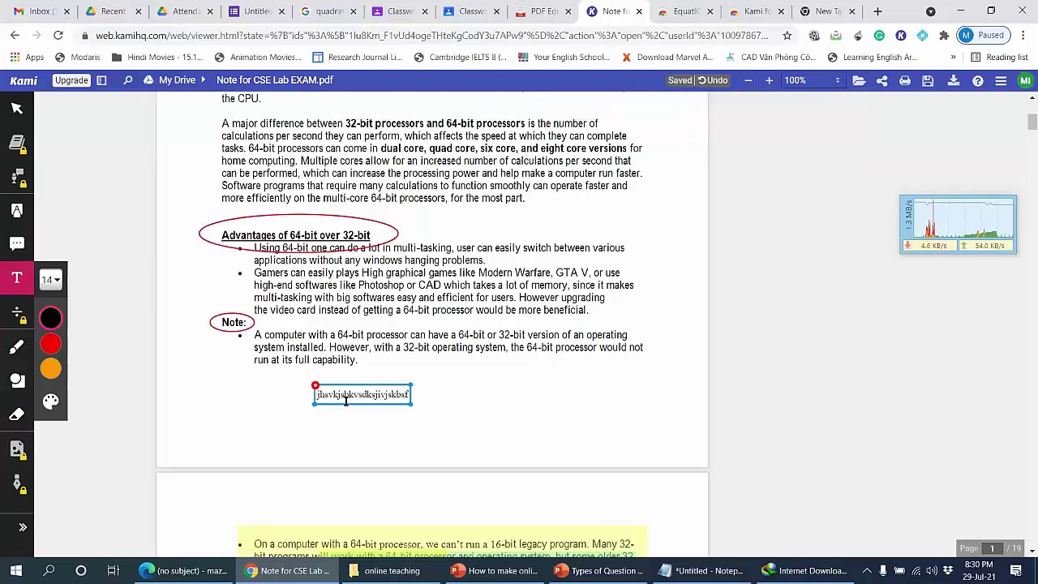
pyautogui.click(471, 339)
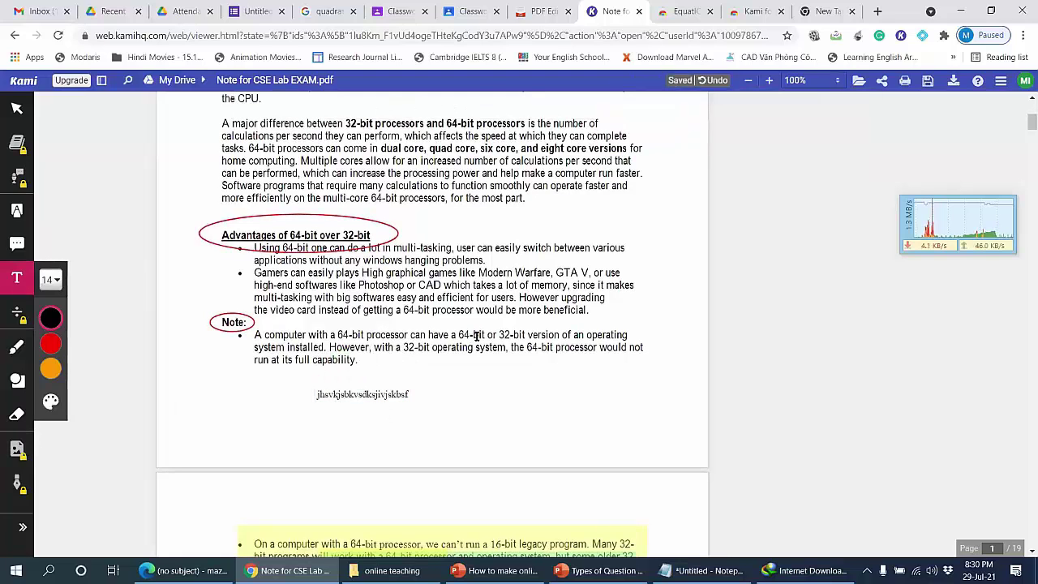
pyautogui.click(361, 396)
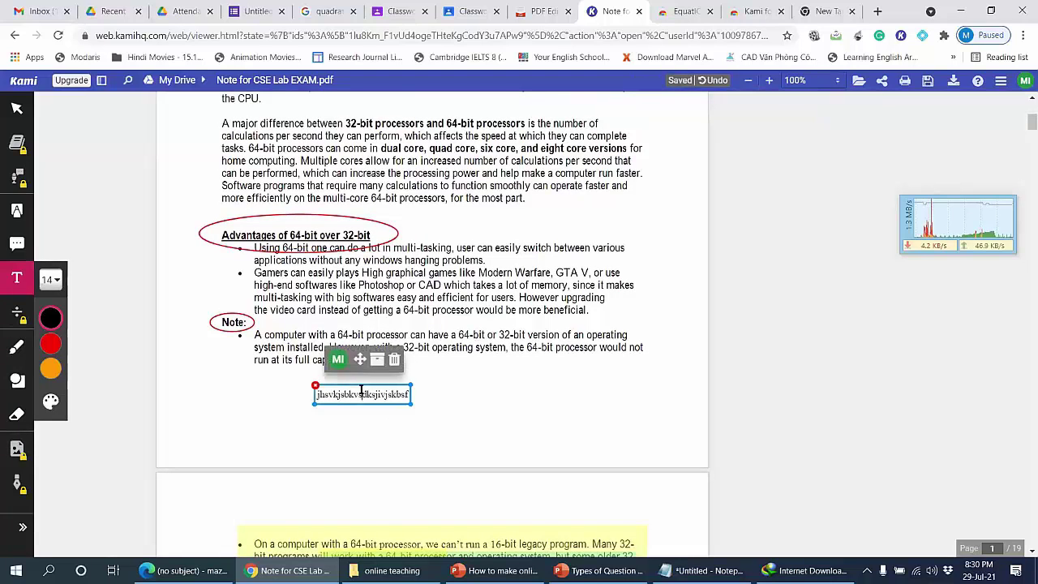
pyautogui.click(361, 395)
pyautogui.moveTo(397, 396); pyautogui.dragTo(344, 395)
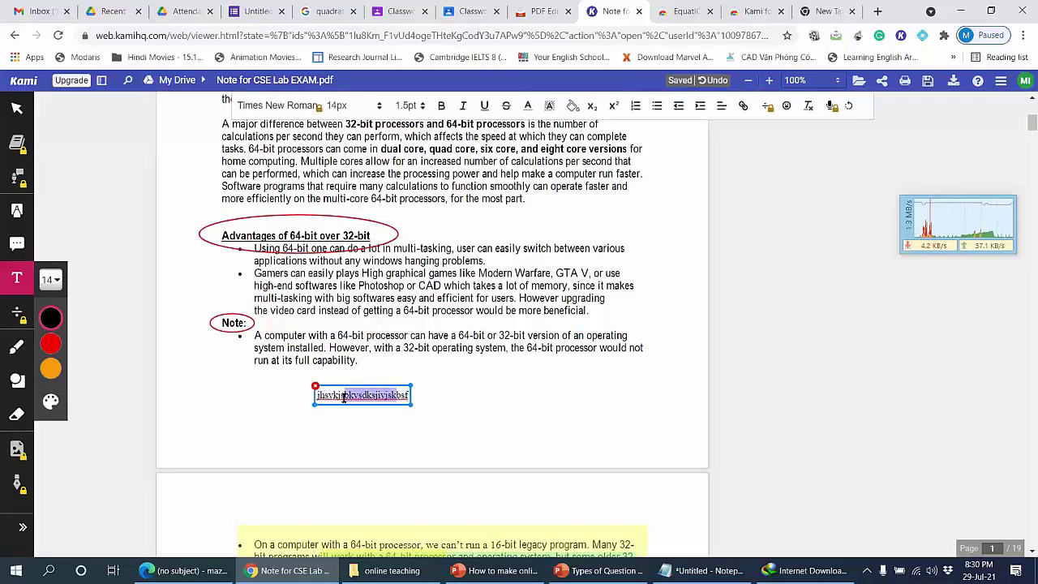
pyautogui.click(456, 393)
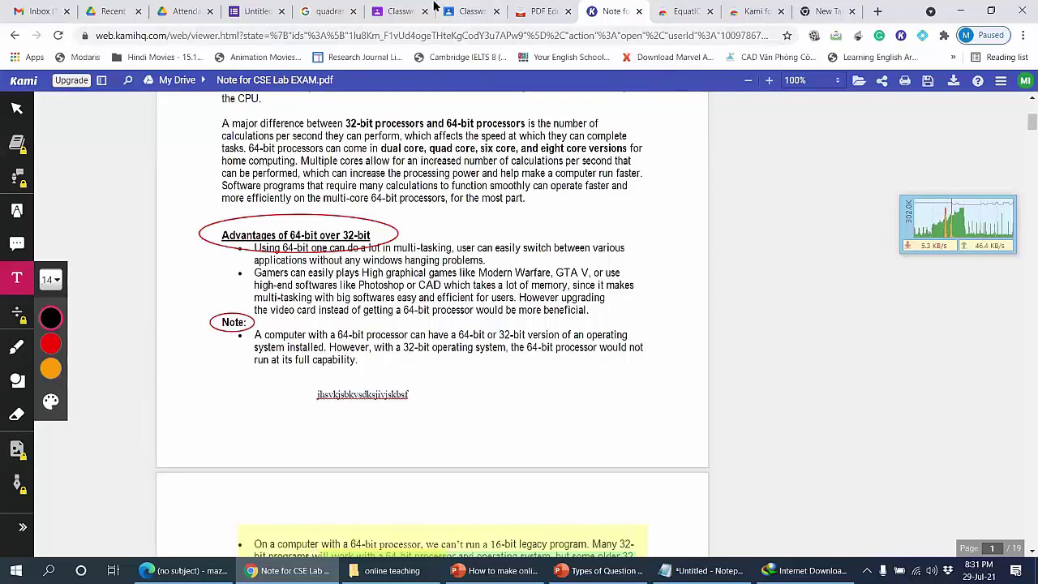
pyautogui.click(399, 10)
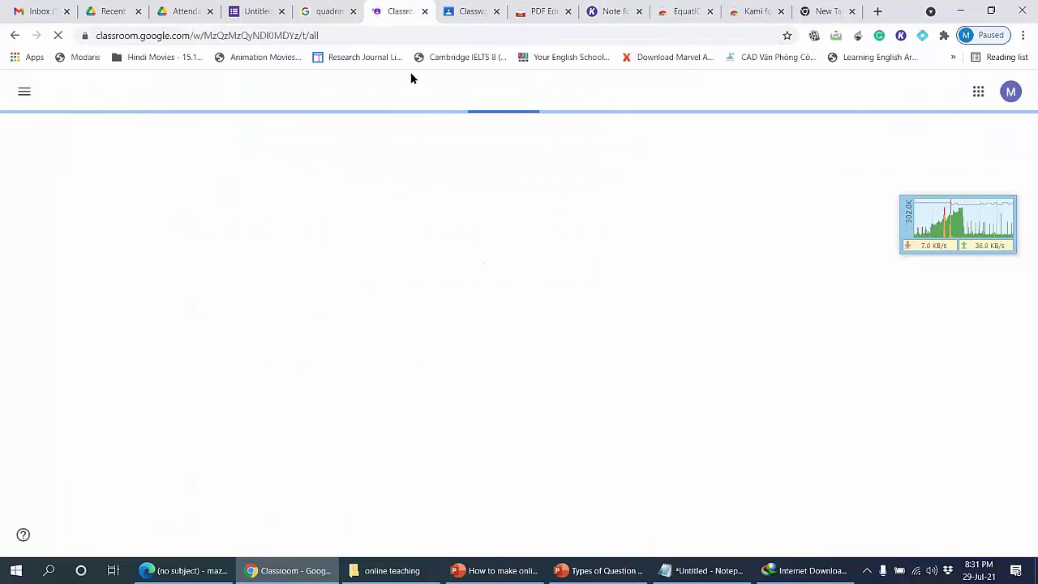
pyautogui.click(467, 11)
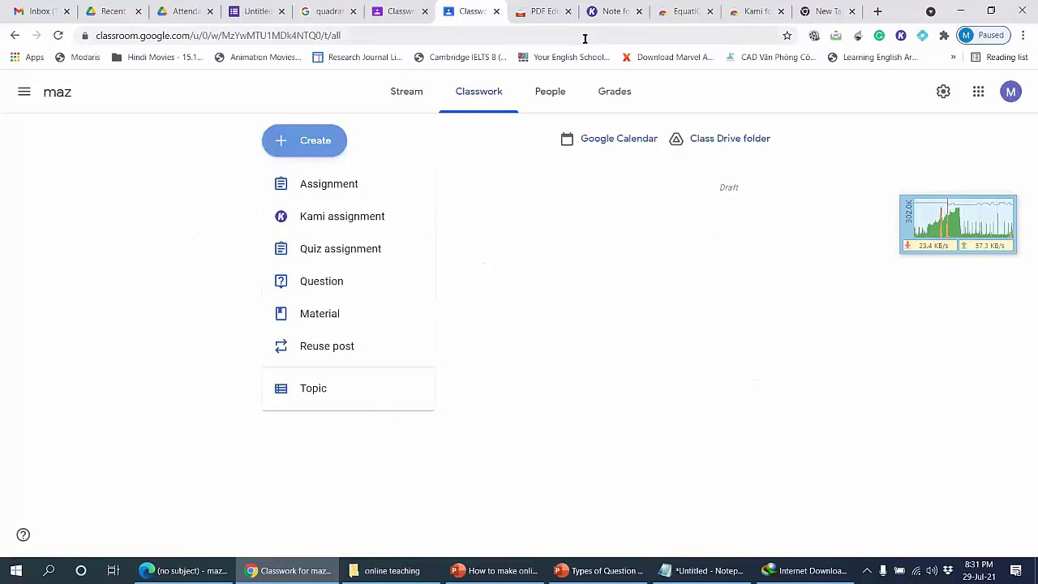
# Step: Start a quiz assignment, remove its Blank Quiz attachment, and list the attachment sources
pyautogui.click(376, 257)
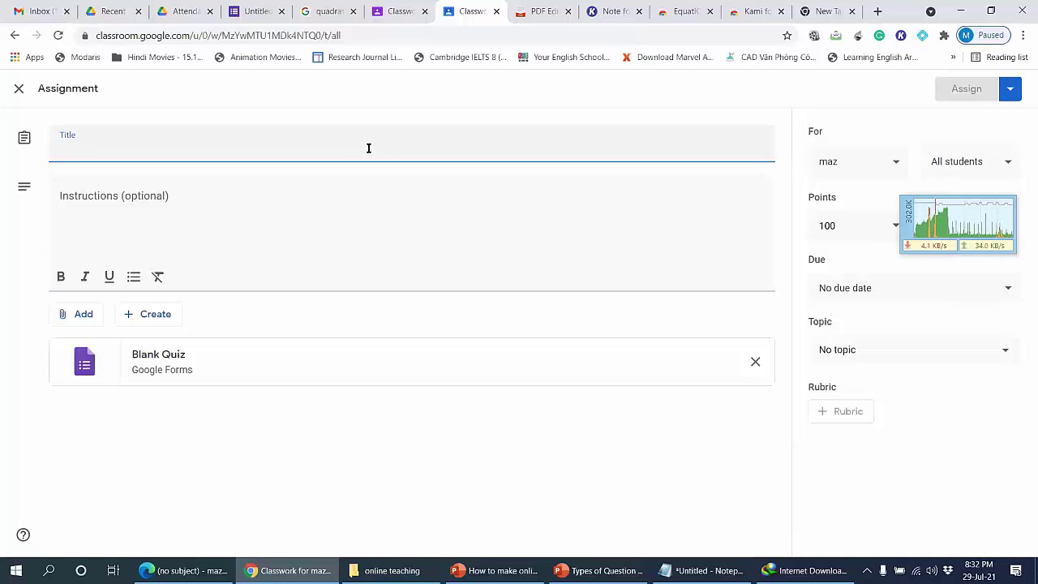
pyautogui.click(755, 362)
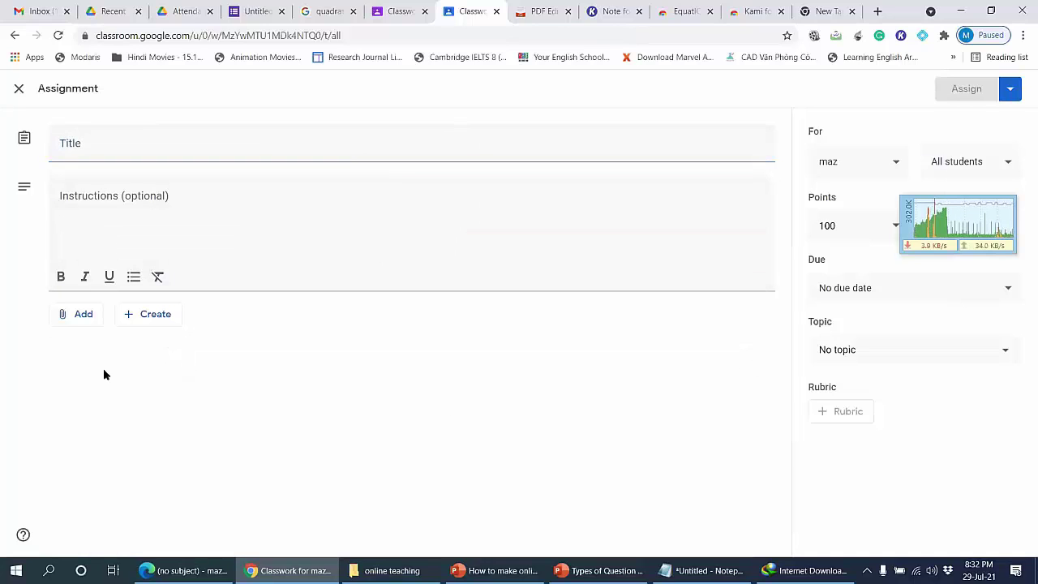
pyautogui.click(63, 315)
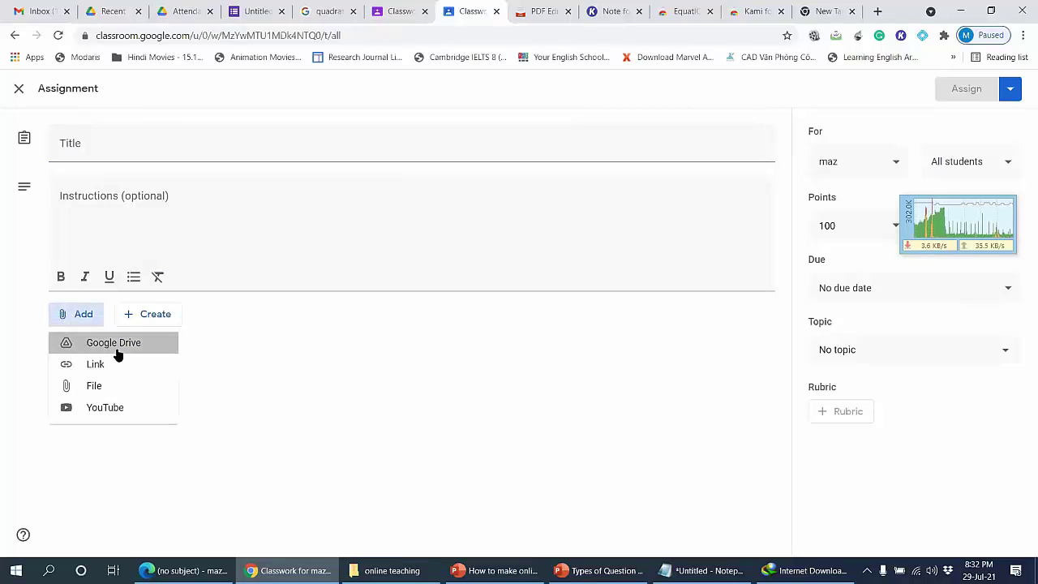
pyautogui.click(114, 344)
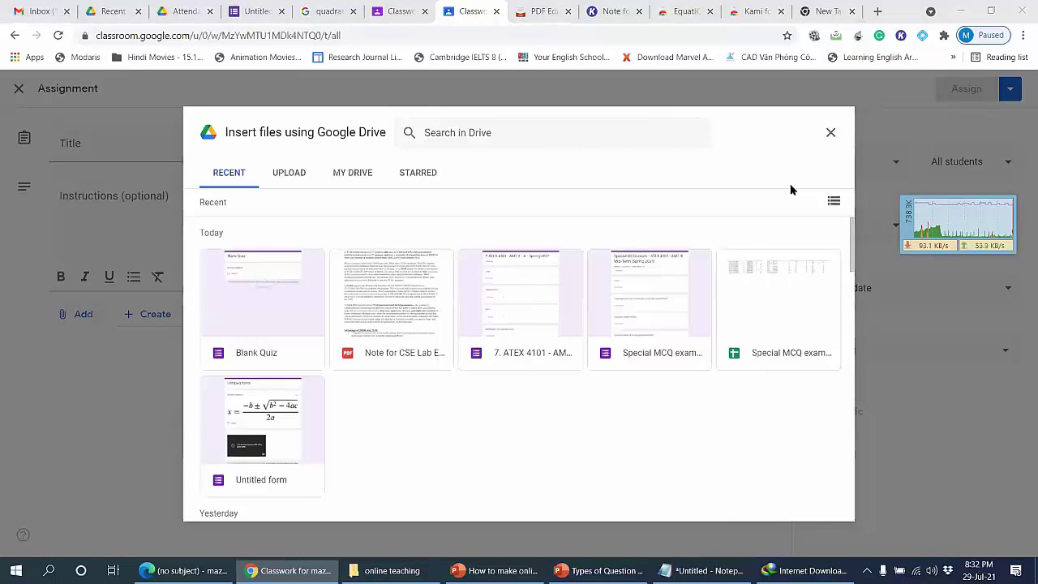
pyautogui.click(830, 133)
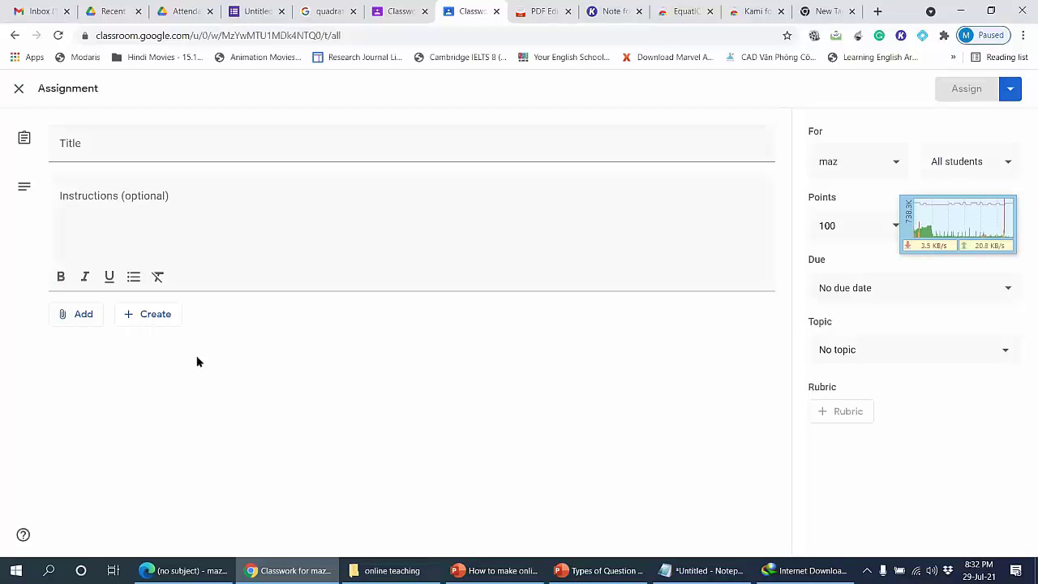
pyautogui.click(81, 318)
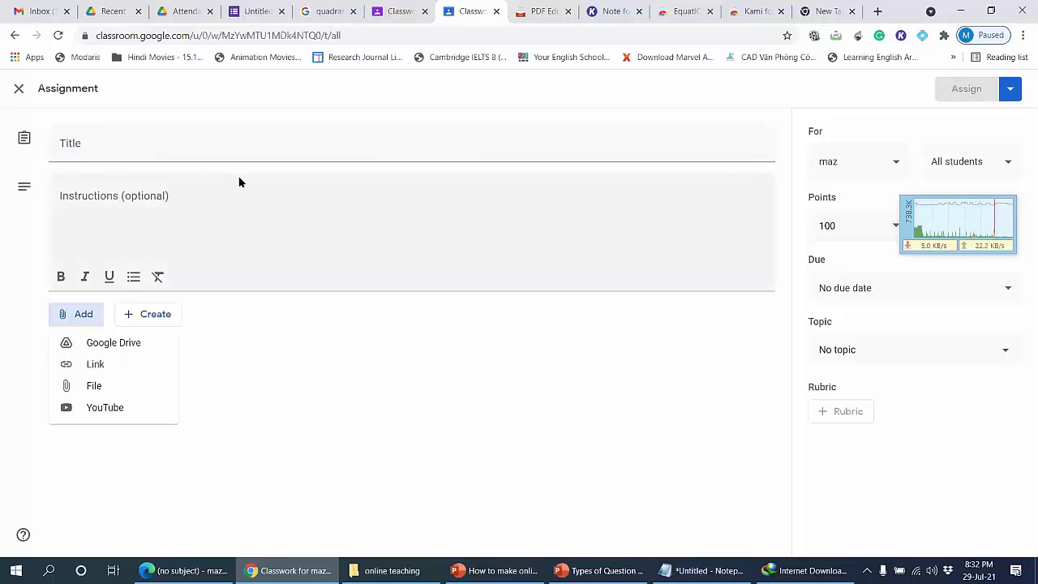
pyautogui.click(395, 12)
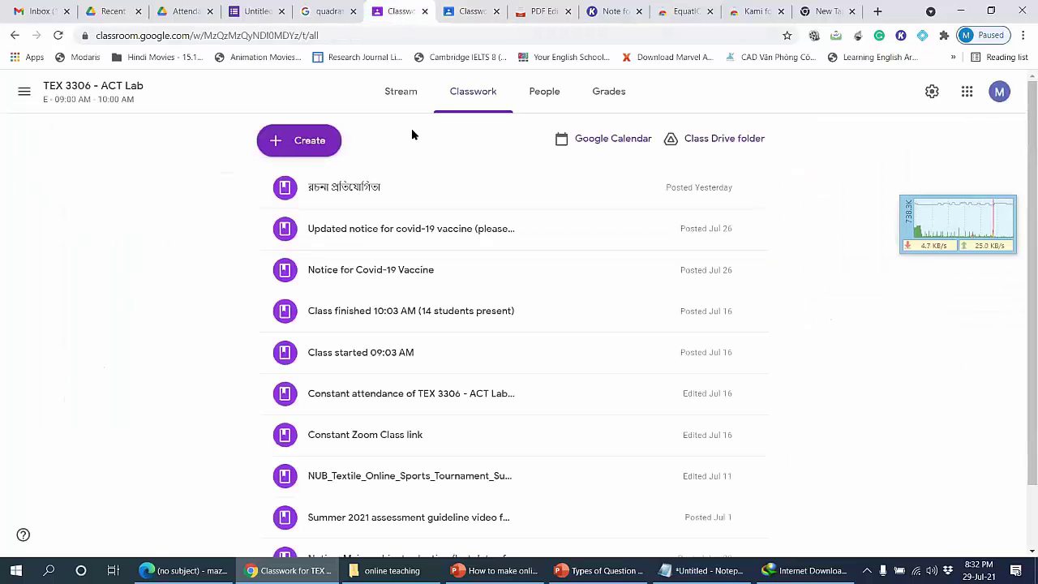
pyautogui.click(470, 11)
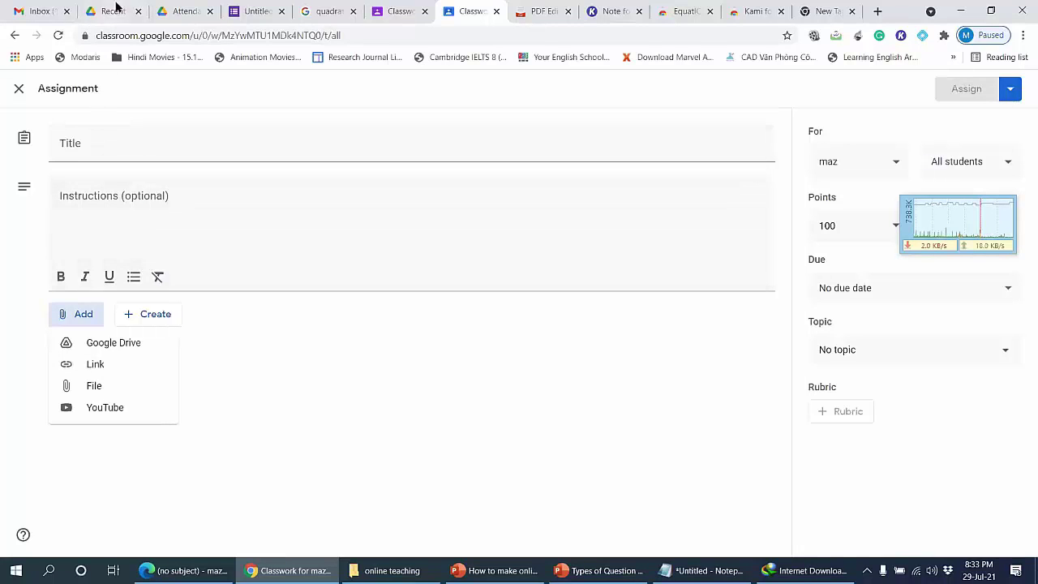
# Step: Go to Drive's Spring 2021 Attendance folder and select the ATEX 4108 form
pyautogui.click(113, 11)
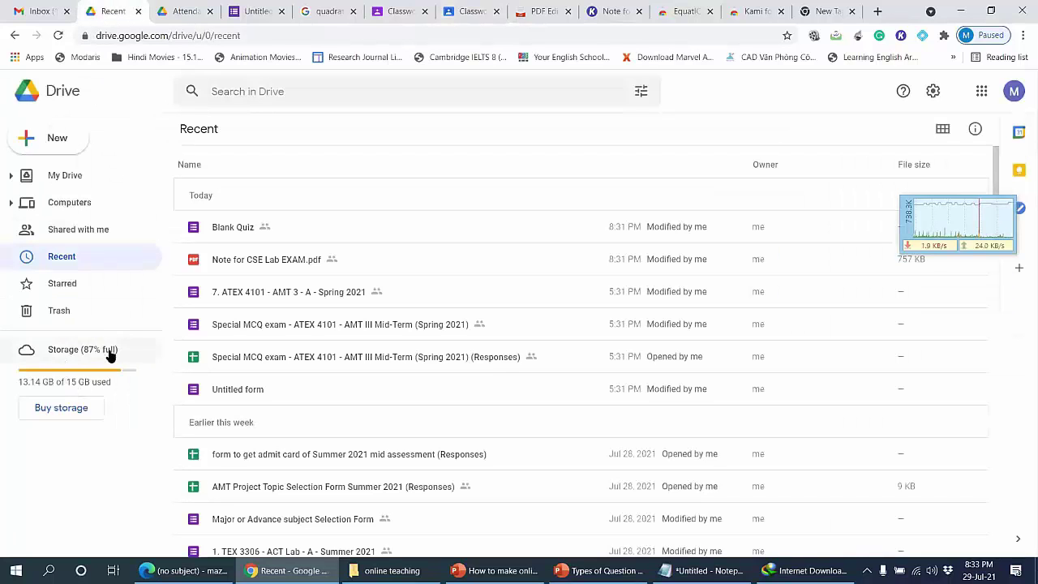
pyautogui.click(184, 10)
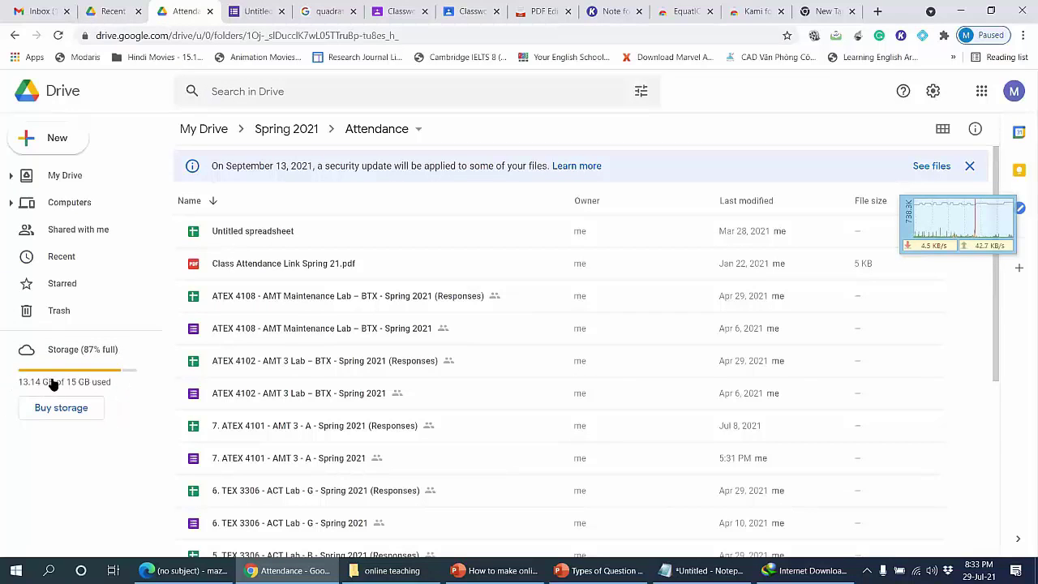
pyautogui.click(333, 329)
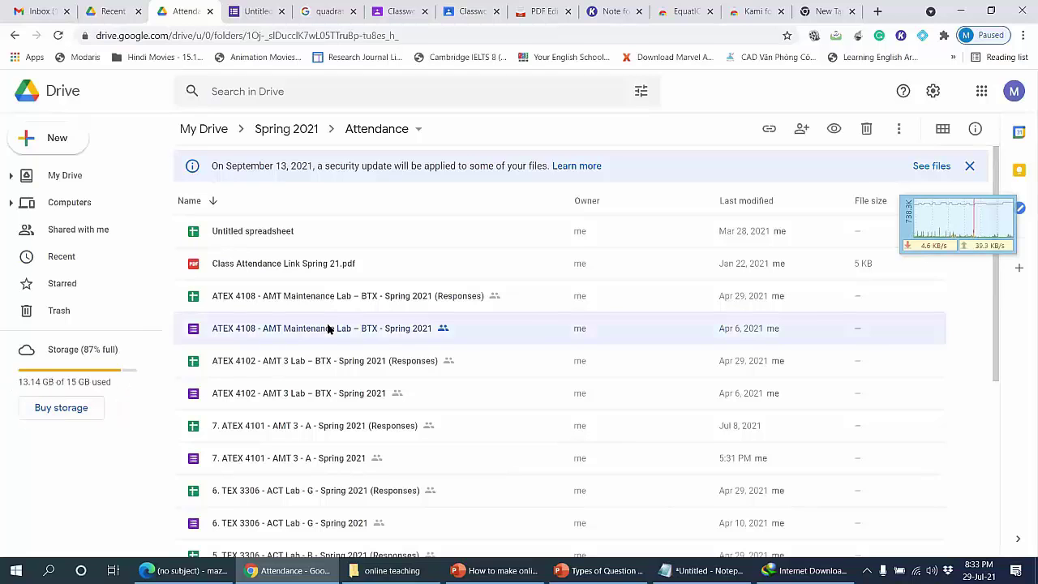
# Step: Copy an anyone-with-the-link URL for the ATEX 4108 form, then reset access to Restricted
pyautogui.rightClick(328, 329)
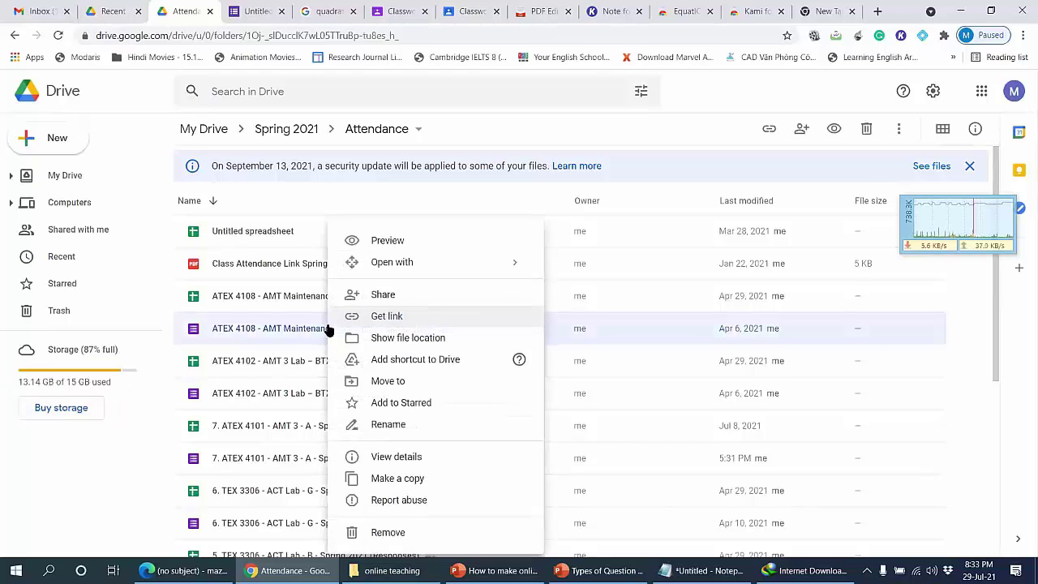
pyautogui.click(407, 316)
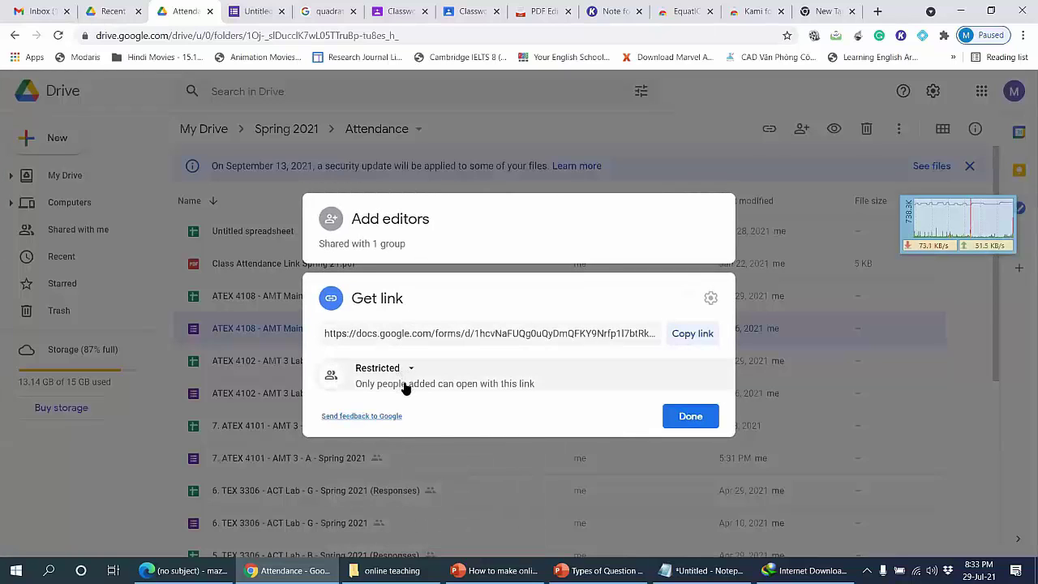
pyautogui.click(403, 371)
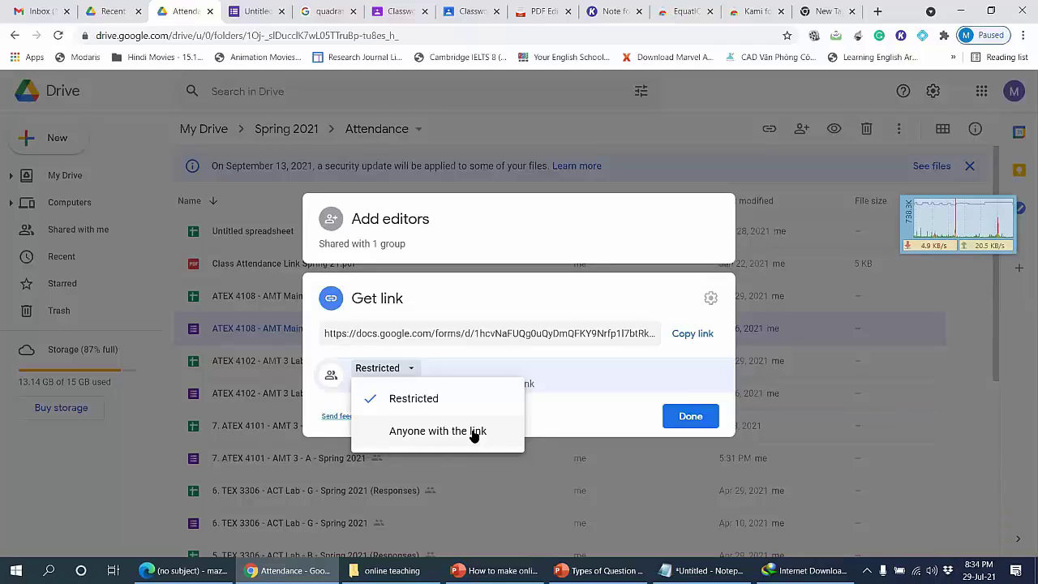
pyautogui.click(533, 291)
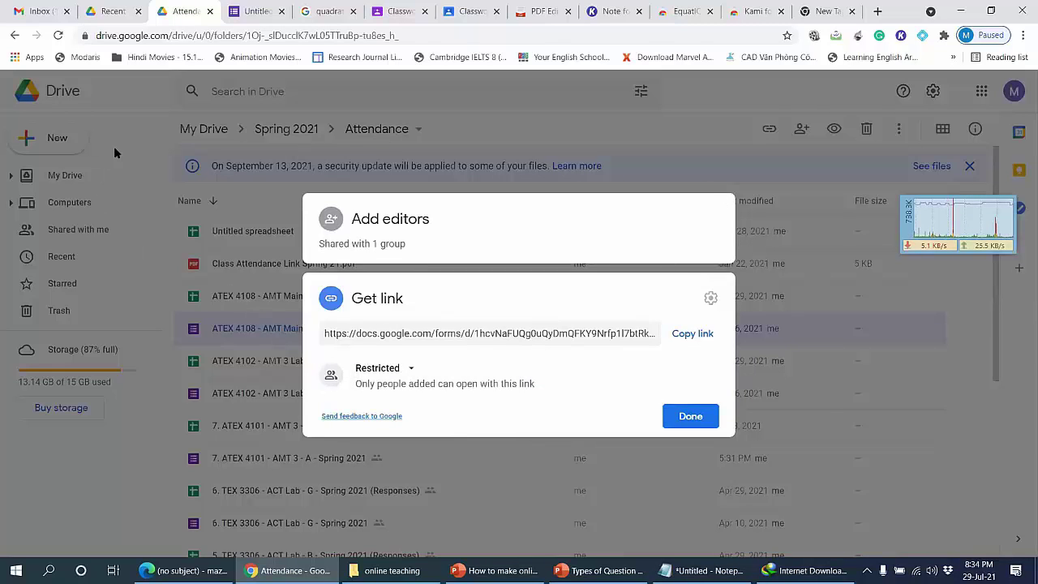
pyautogui.click(401, 370)
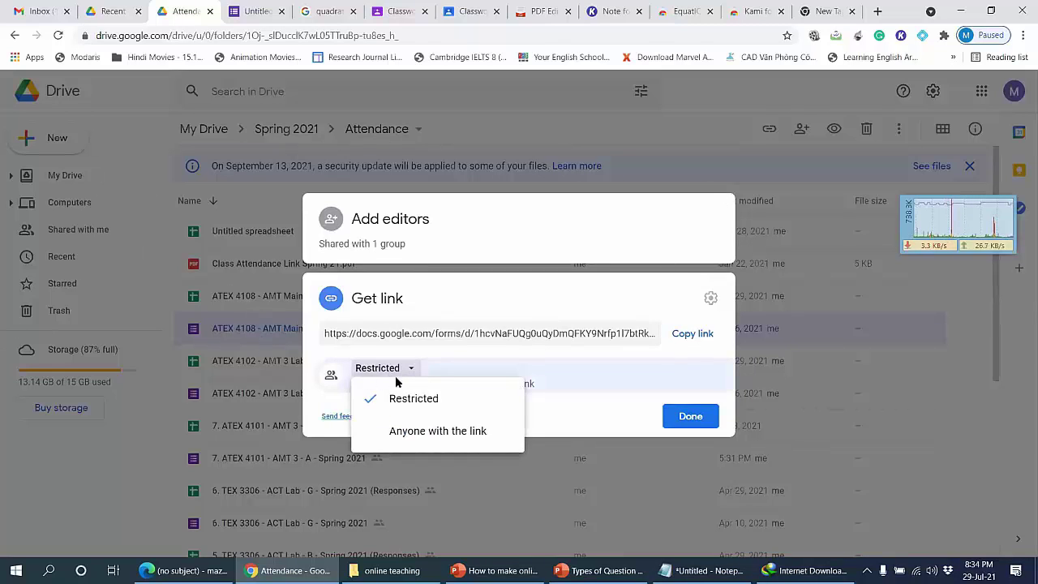
pyautogui.click(454, 431)
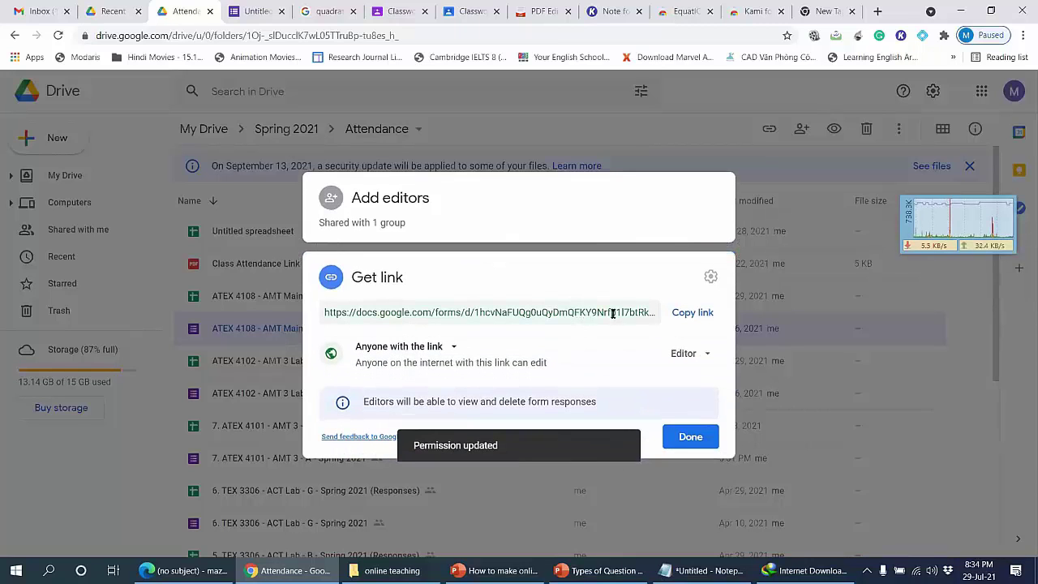
pyautogui.click(689, 316)
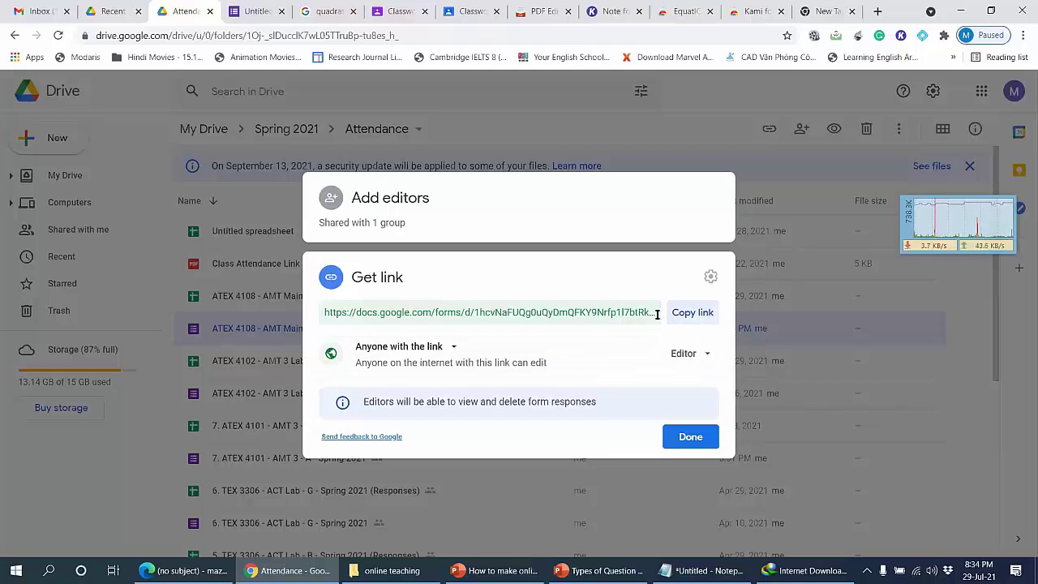
pyautogui.click(431, 346)
pyautogui.click(423, 371)
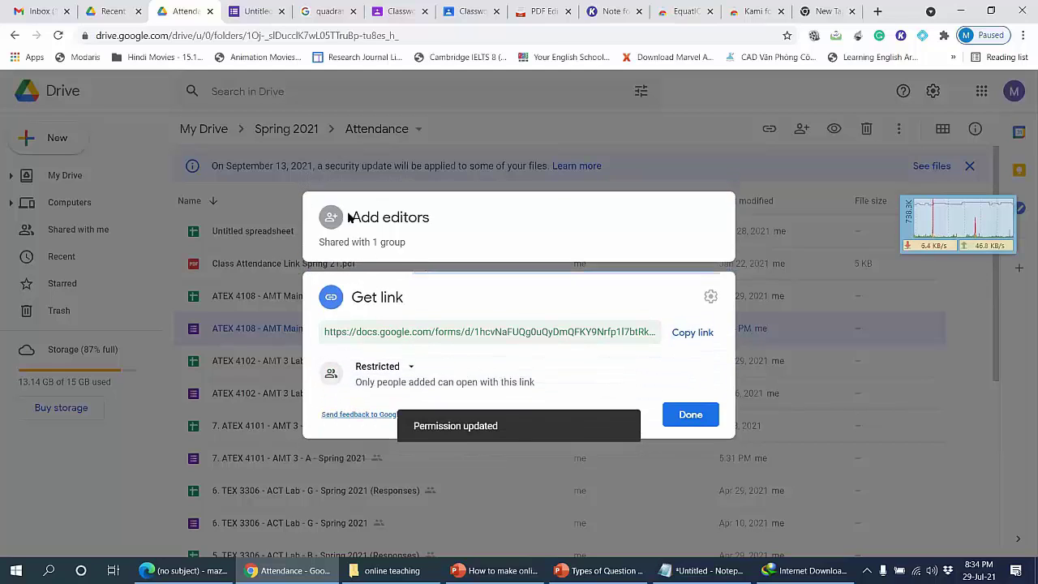
# Step: Review the ATEX 4108 form's sharing list, start adding a suggested editor, then cancel it
pyautogui.click(353, 240)
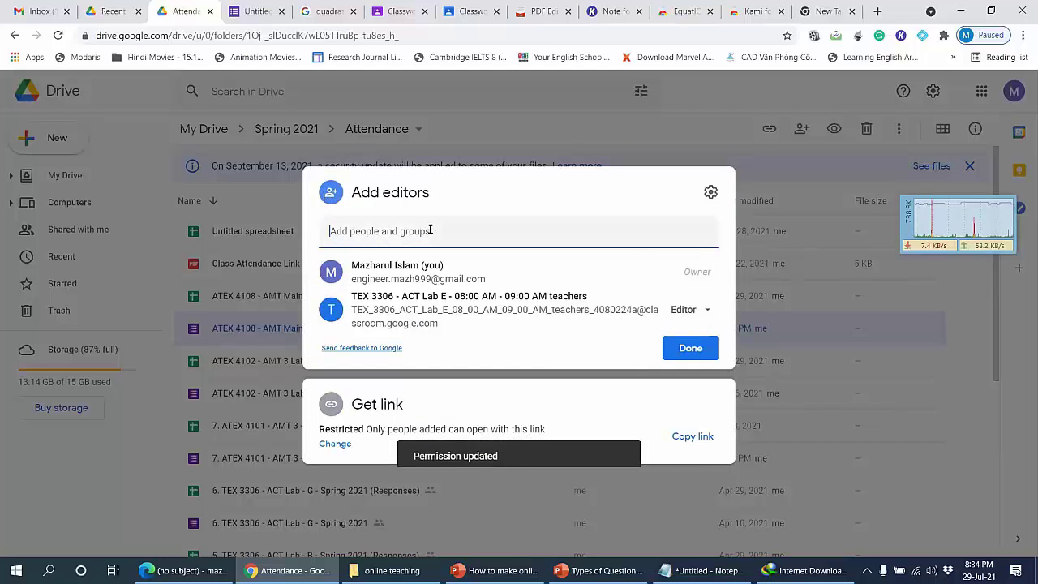
pyautogui.click(350, 230)
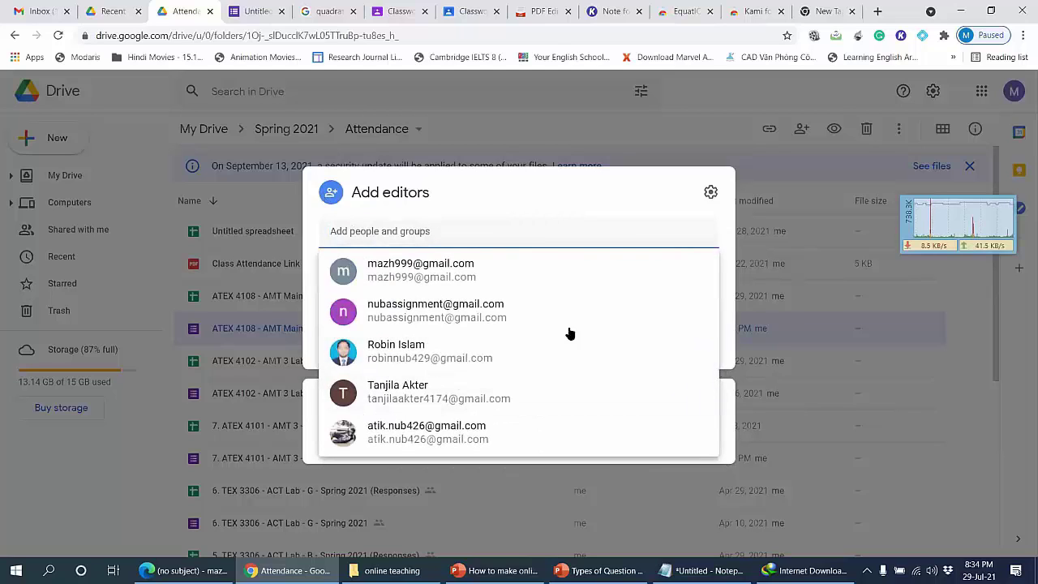
pyautogui.click(455, 317)
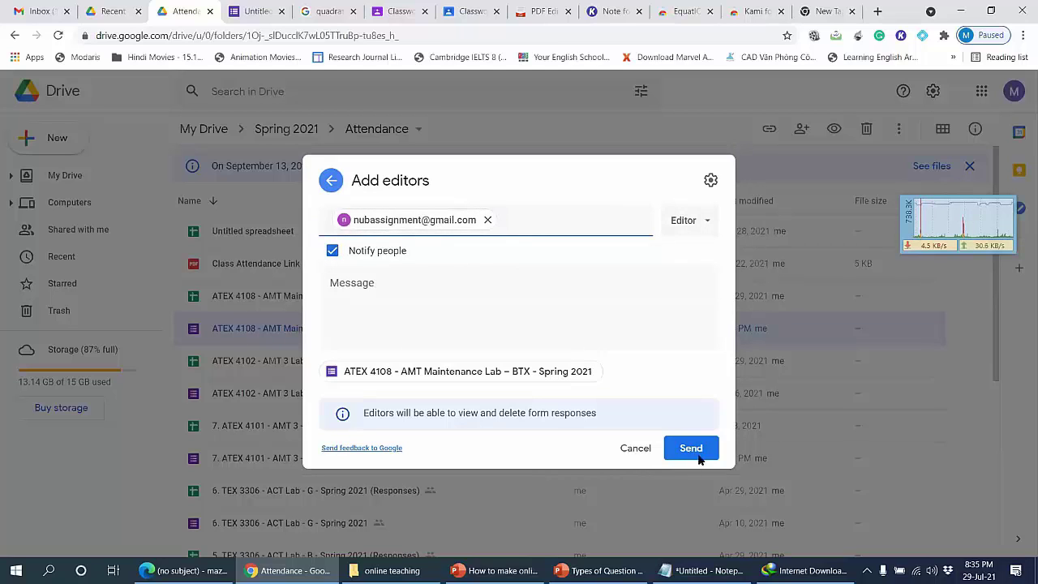
pyautogui.click(634, 448)
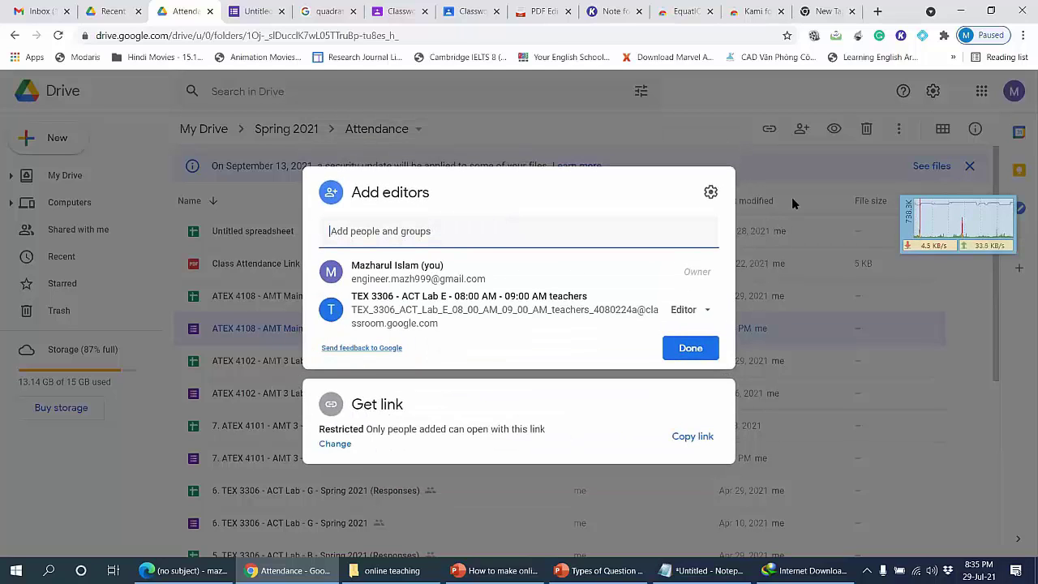
pyautogui.click(792, 203)
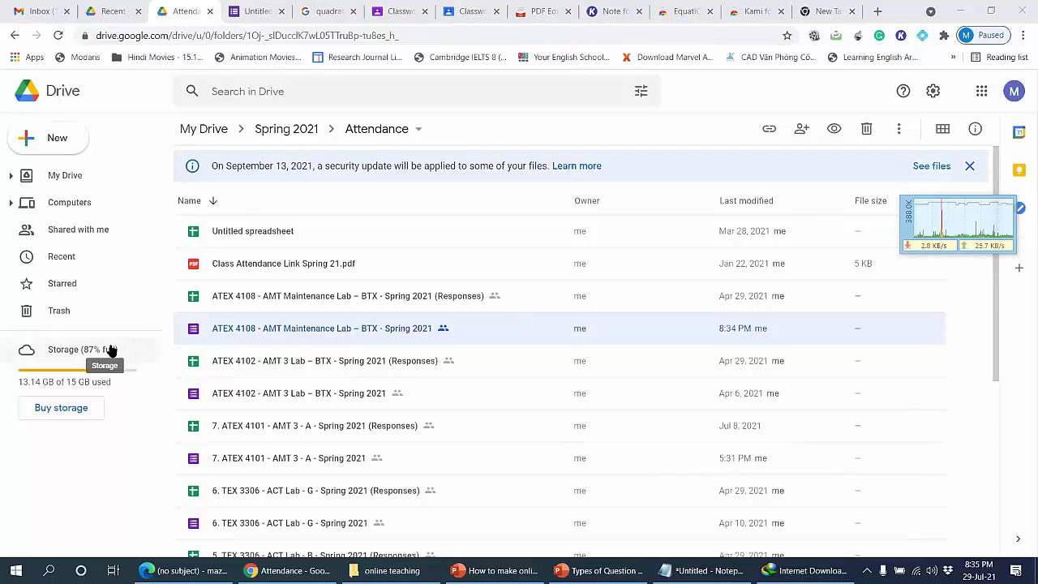
# Step: Close the unfinished Classroom assignment draft after checking the Kami note tab
pyautogui.click(609, 12)
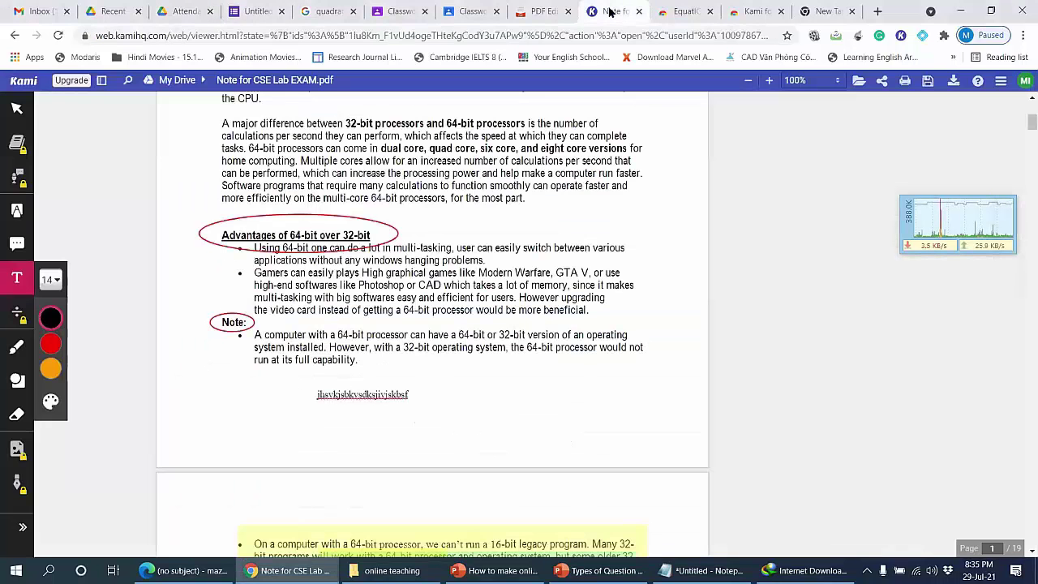
pyautogui.click(470, 11)
pyautogui.click(333, 357)
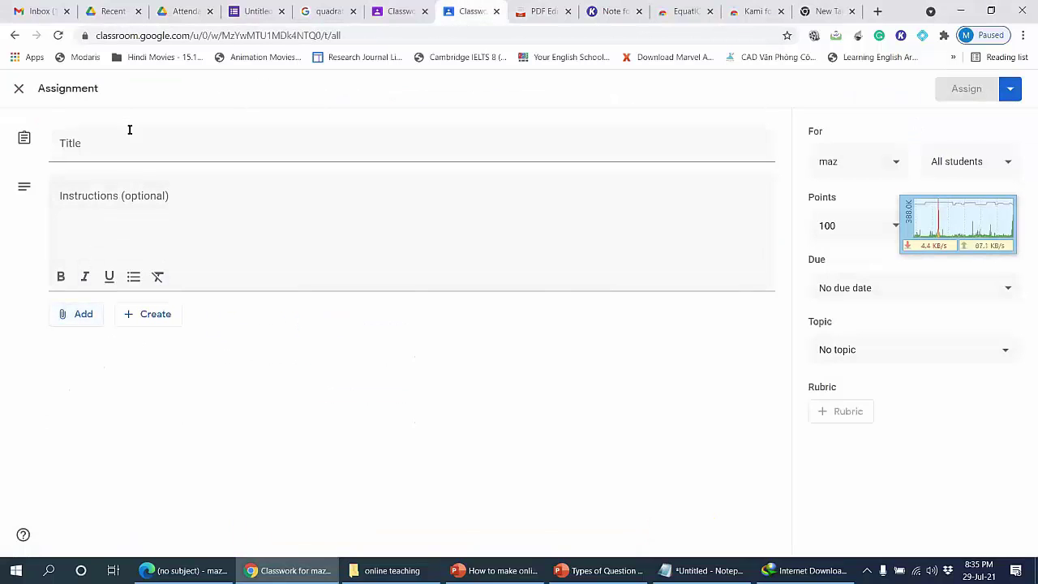
pyautogui.click(17, 91)
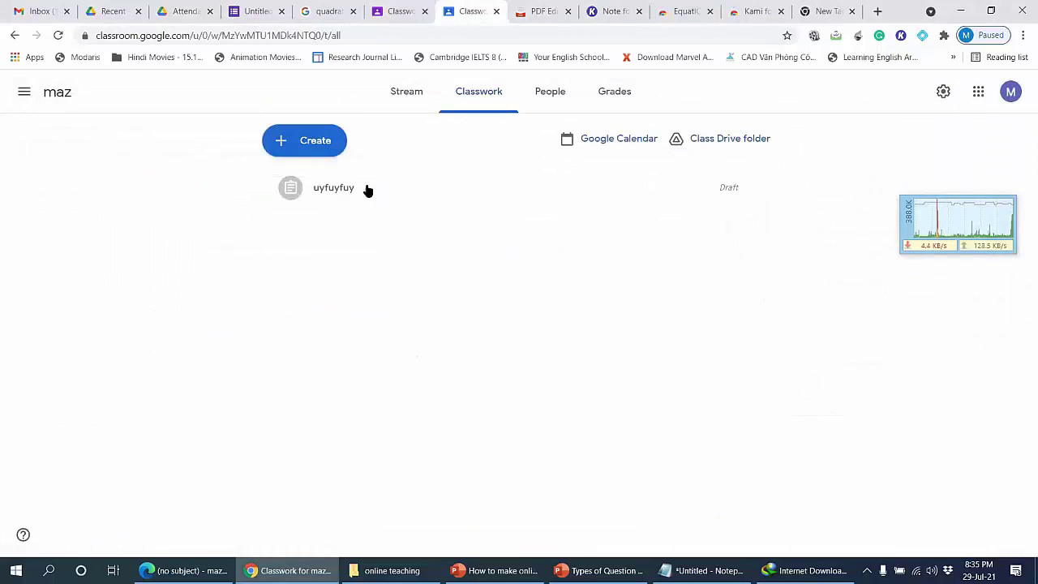
# Step: Start a new quiz assignment, remove its Blank Quiz attachment, and return to Drive's Attendance folder
pyautogui.click(329, 150)
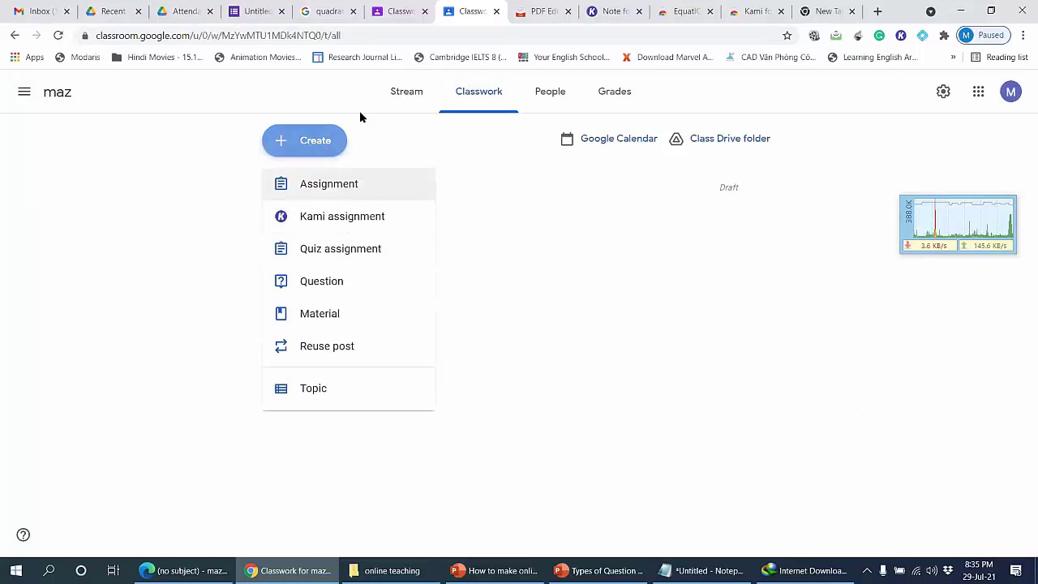
pyautogui.click(347, 251)
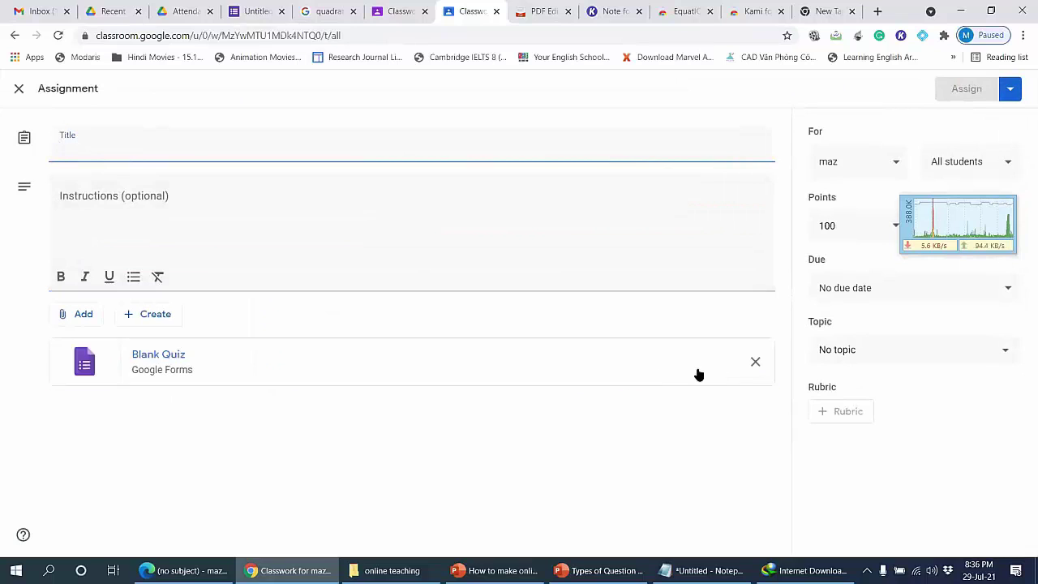
pyautogui.click(755, 362)
pyautogui.click(63, 315)
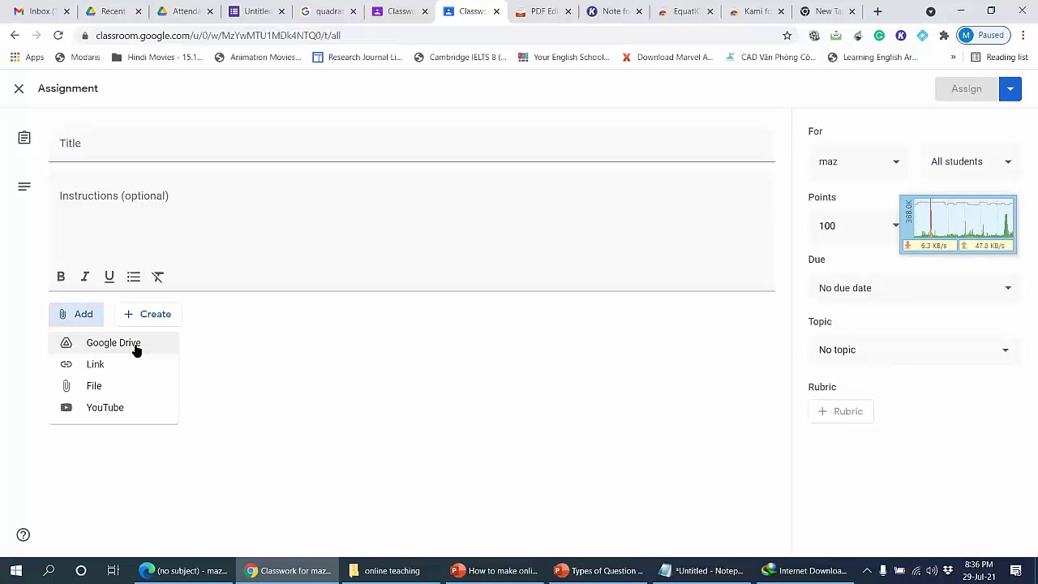
pyautogui.click(333, 379)
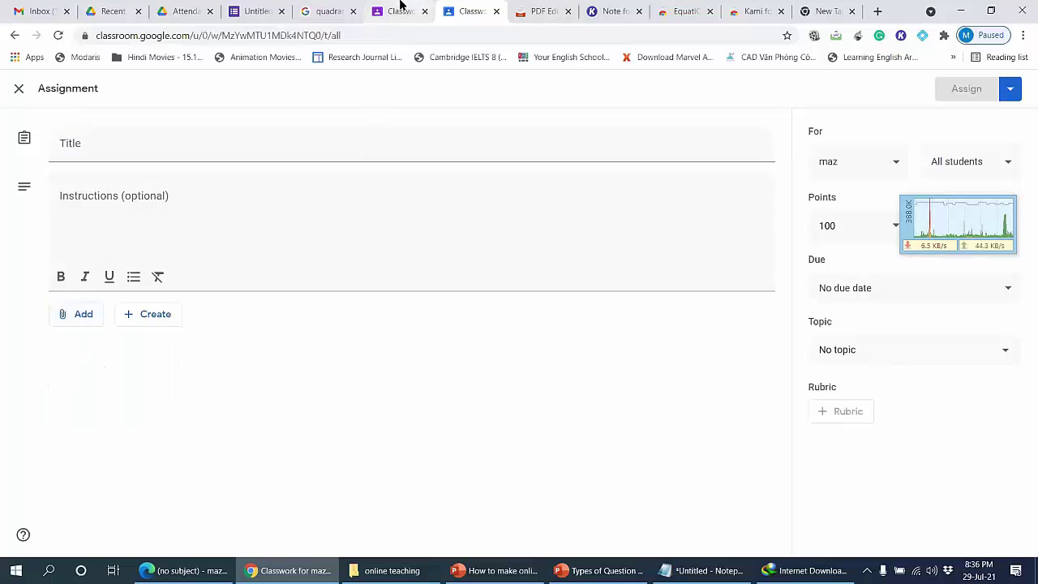
pyautogui.click(181, 8)
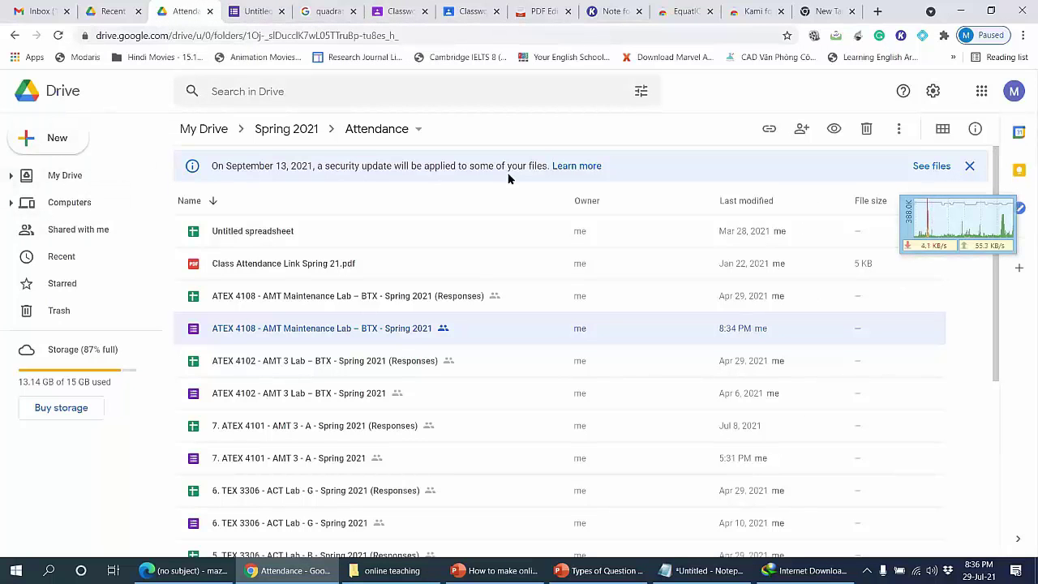
# Step: From the Gmail inbox, reach Google Drive's recent files through the Google apps launcher
pyautogui.click(36, 11)
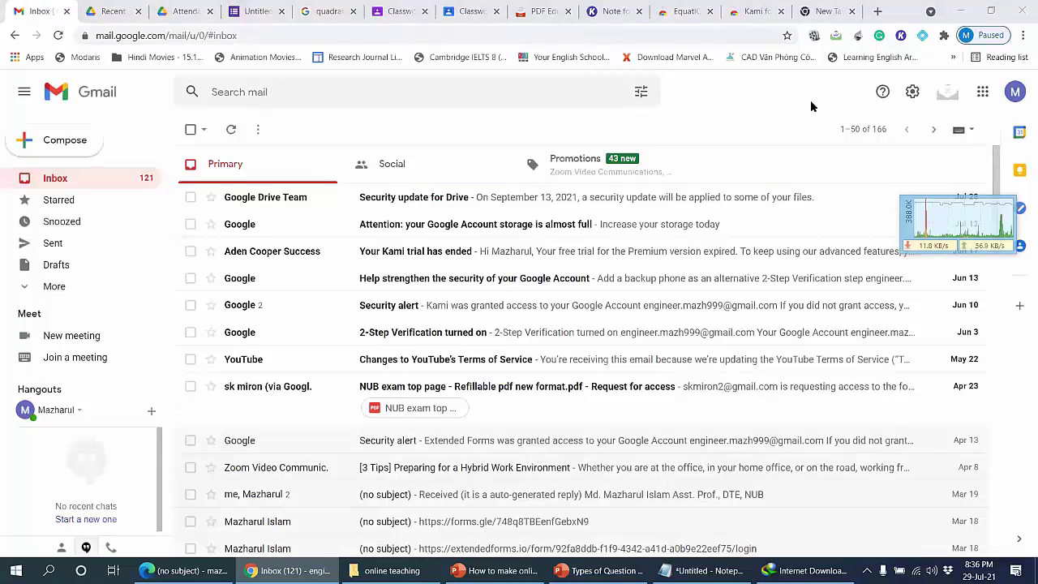
pyautogui.click(980, 95)
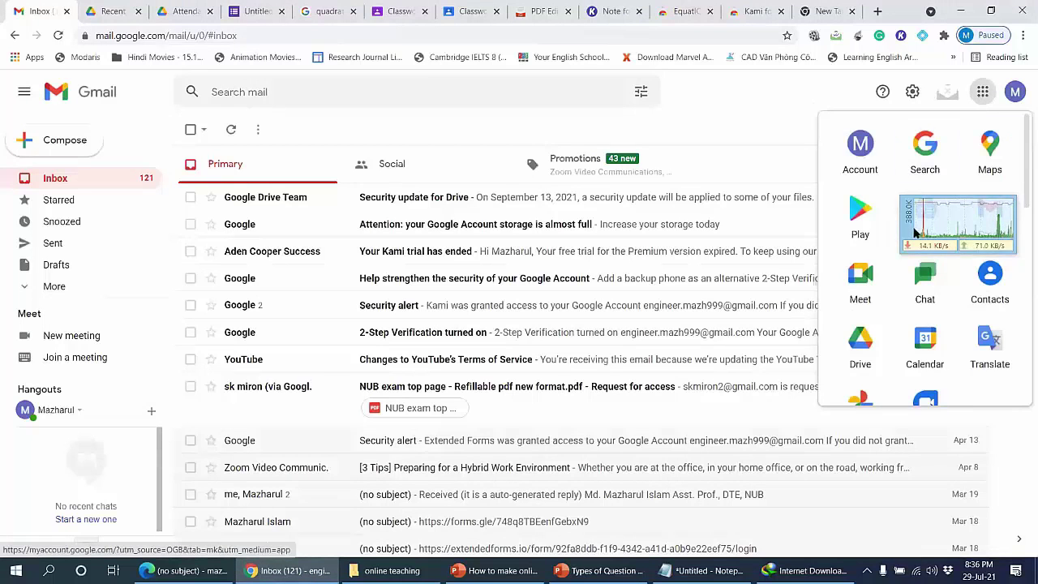
pyautogui.click(955, 211)
pyautogui.click(981, 93)
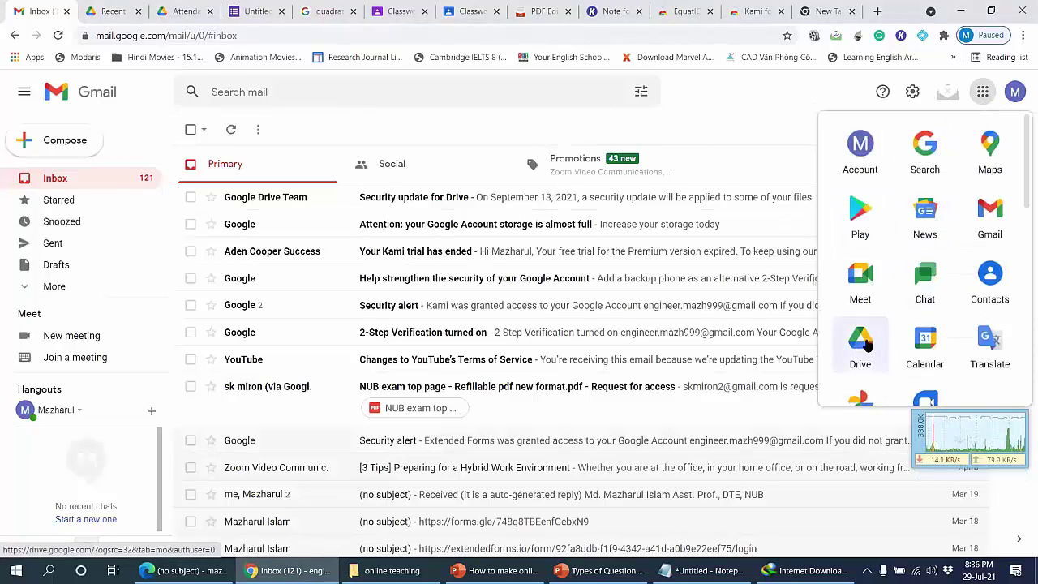
pyautogui.click(142, 10)
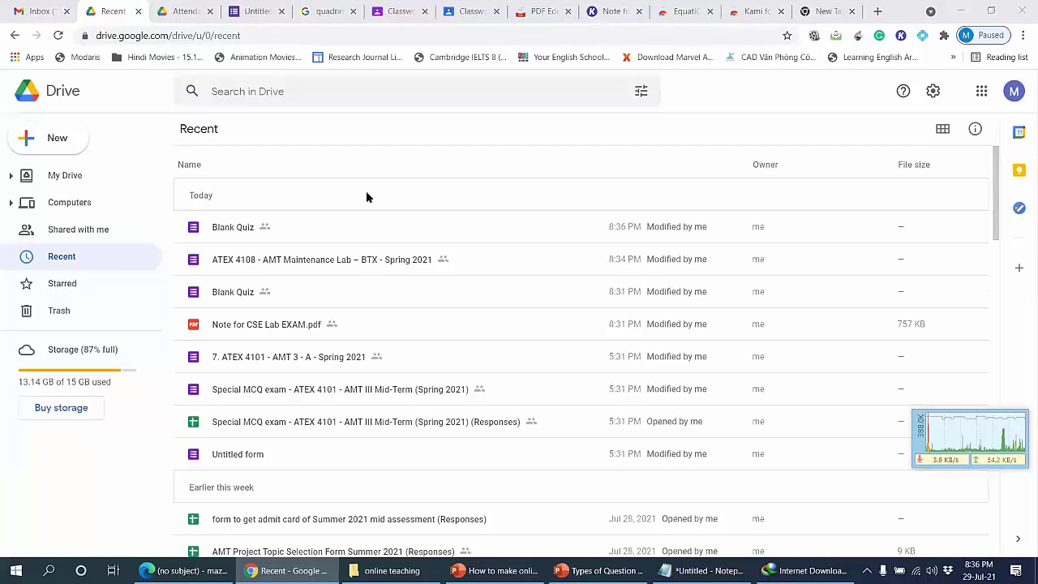
# Step: Check the account details panel, then bring the question-types PowerPoint deck forward
pyautogui.click(1015, 92)
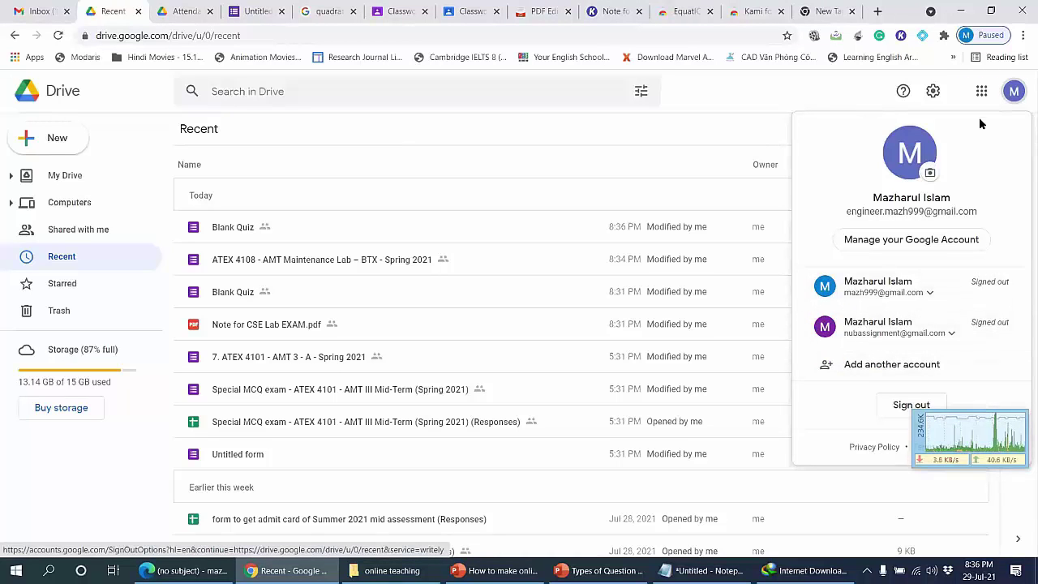
pyautogui.click(953, 71)
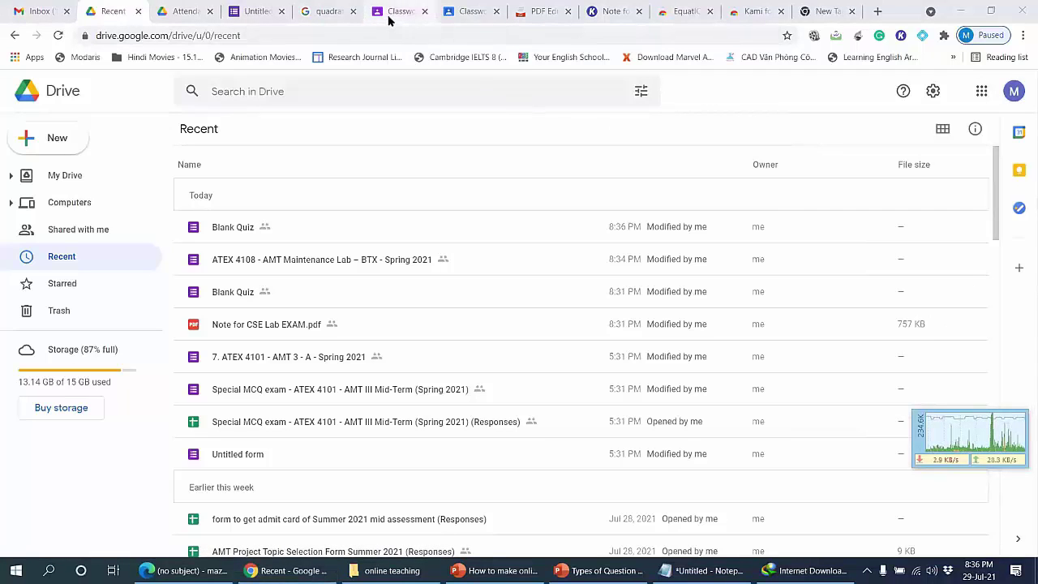
pyautogui.click(600, 570)
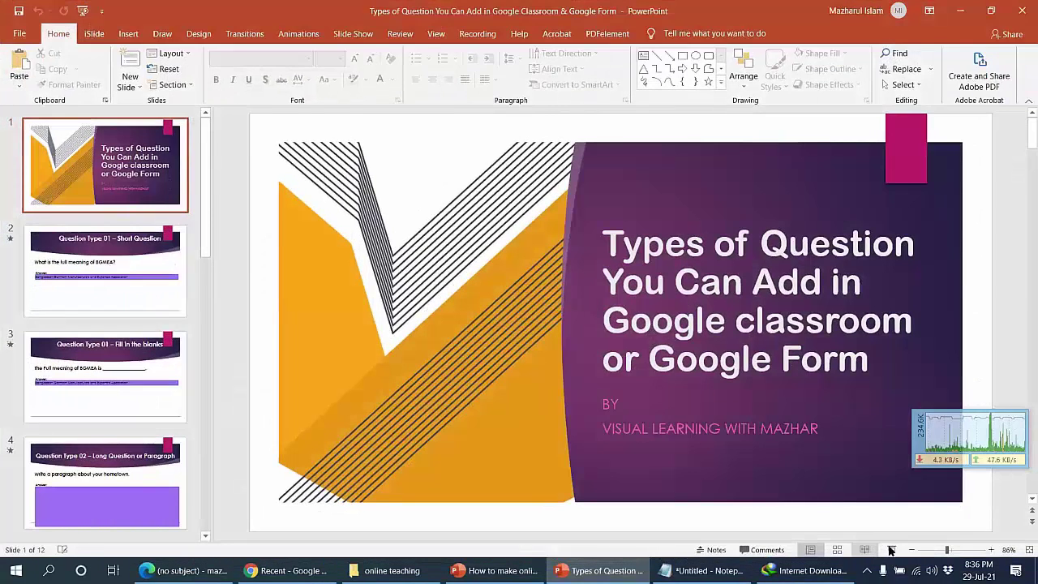
# Step: Present the deck to the Short Question slide on BGMEA's full meaning, reveal 'Answer:', then exit
pyautogui.click(894, 556)
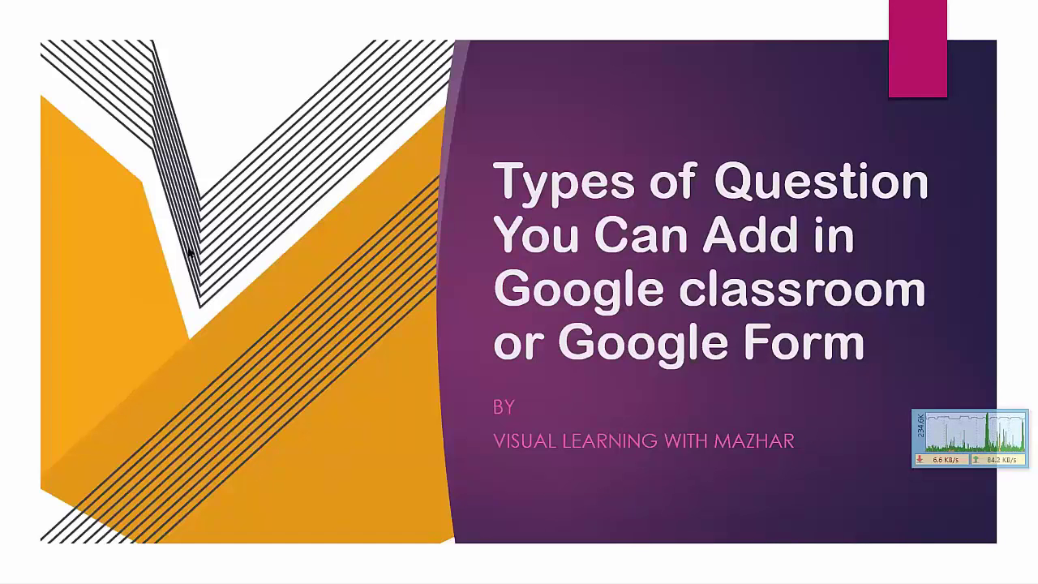
pyautogui.click(454, 326)
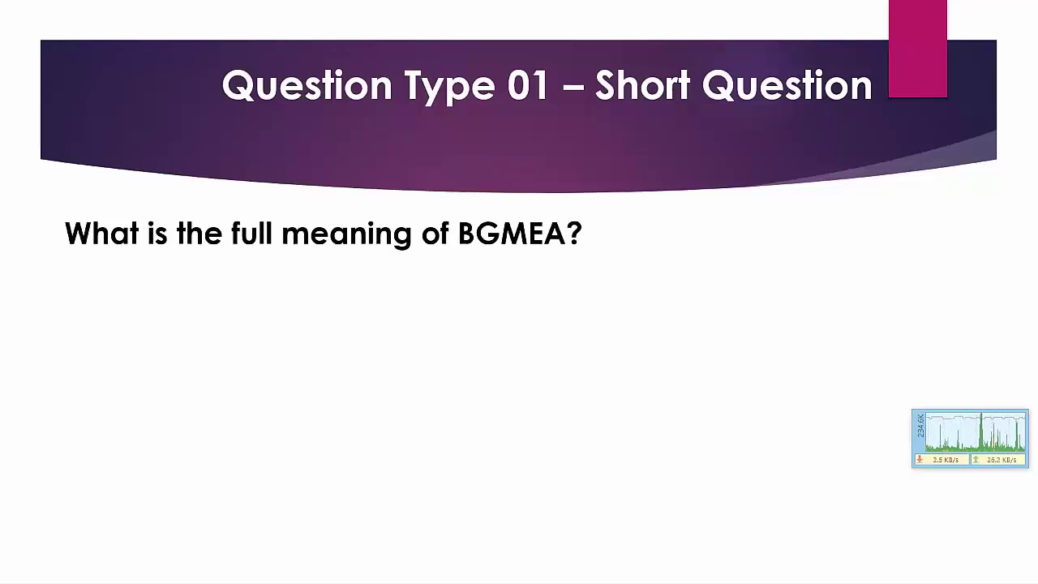
pyautogui.press('Right')
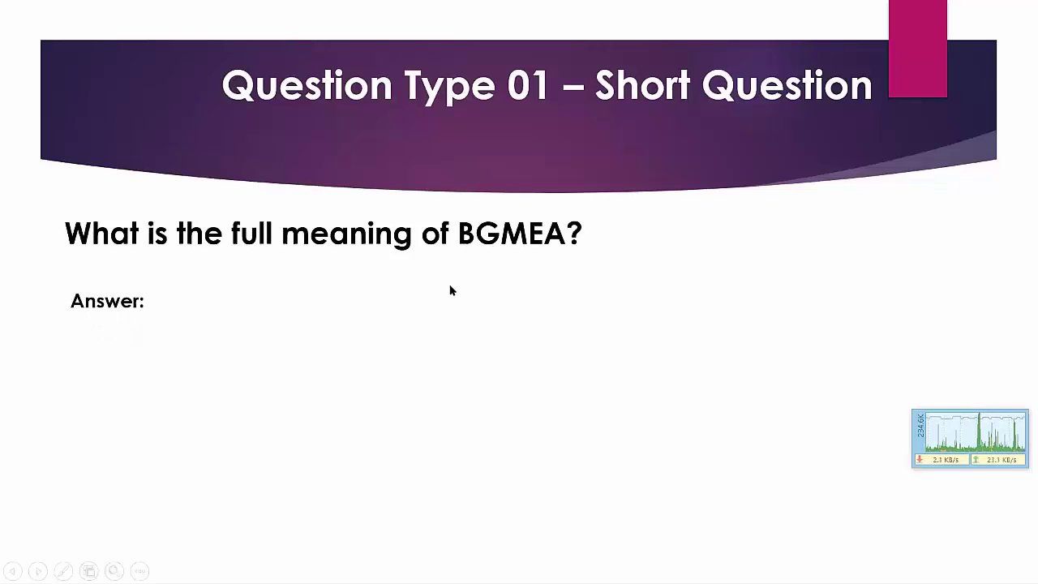
pyautogui.press('Escape')
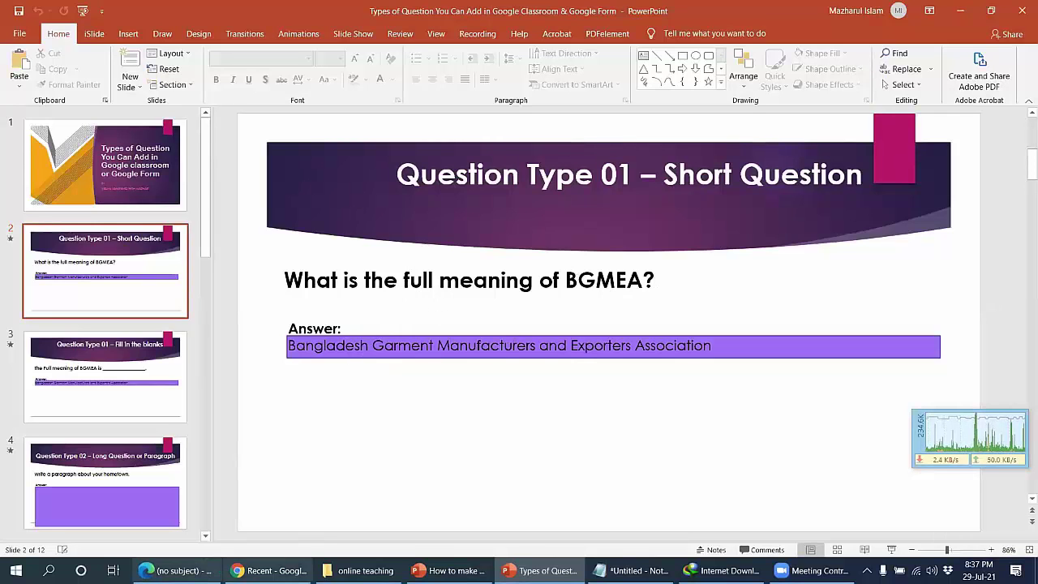
# Step: Switch through the browser tabs and close the Untitled form tab
pyautogui.click(175, 570)
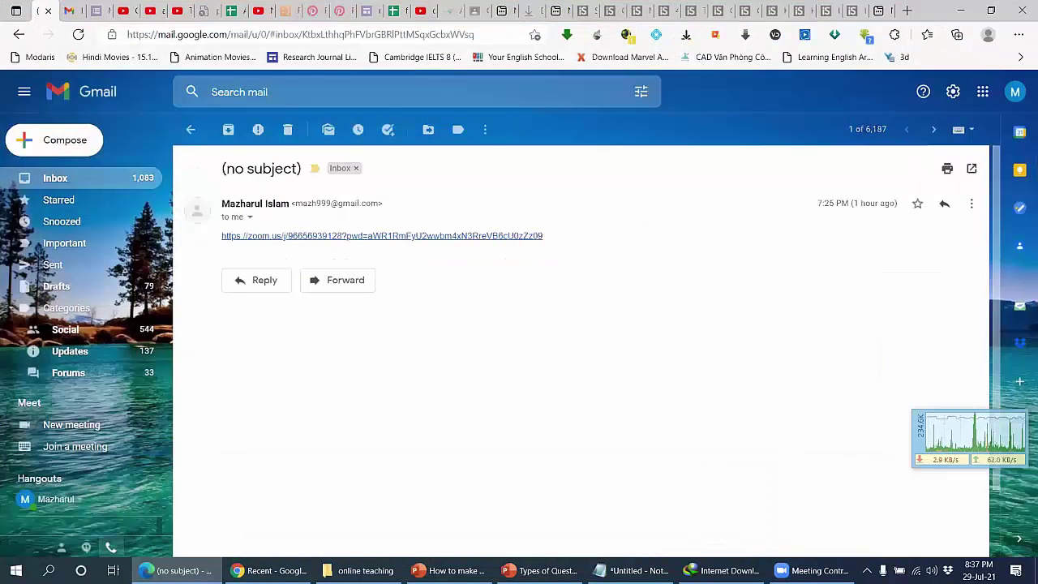
pyautogui.click(269, 570)
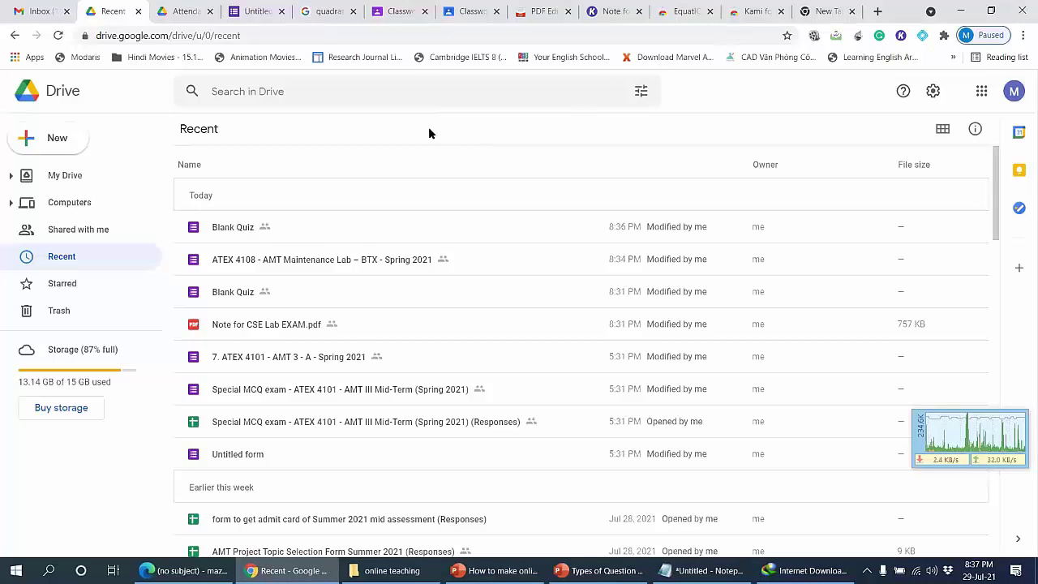
pyautogui.click(398, 13)
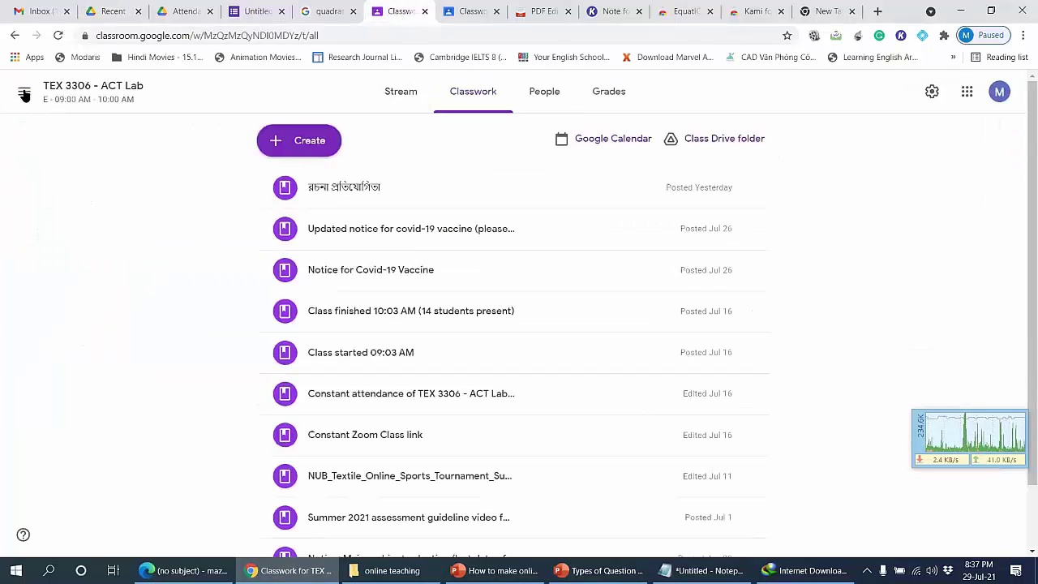
pyautogui.click(254, 10)
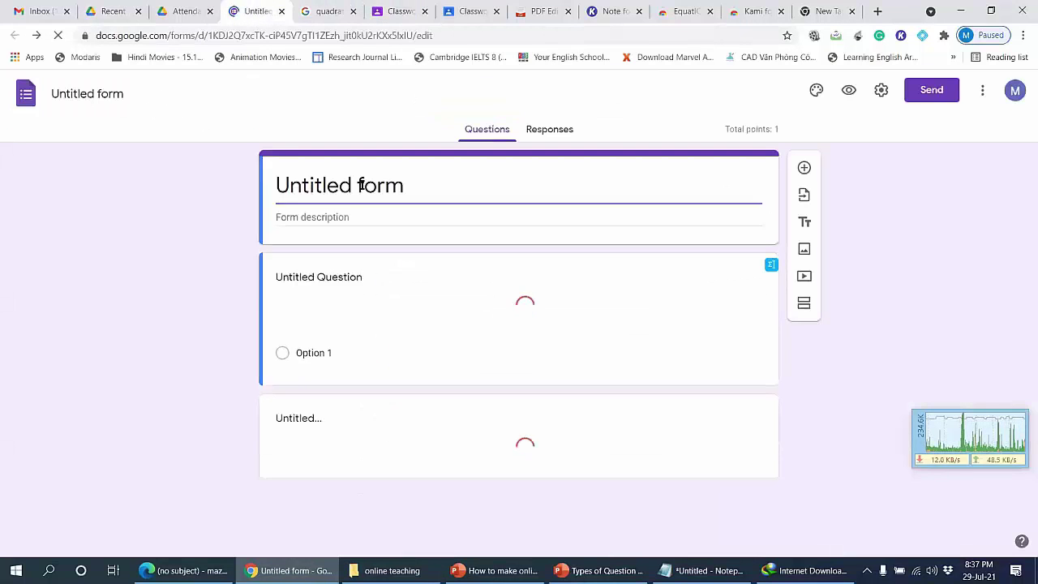
pyautogui.click(357, 183)
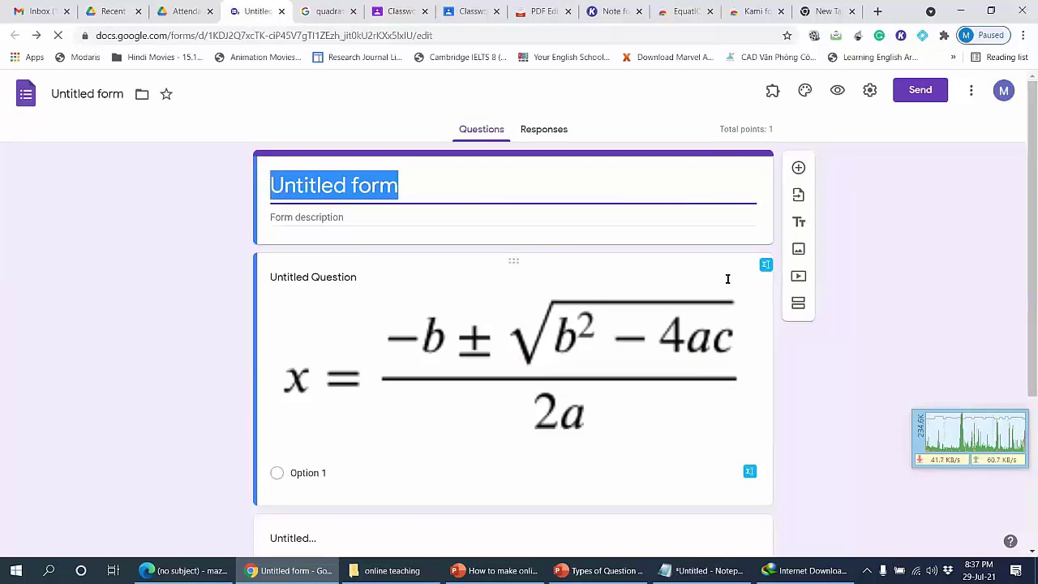
pyautogui.click(281, 11)
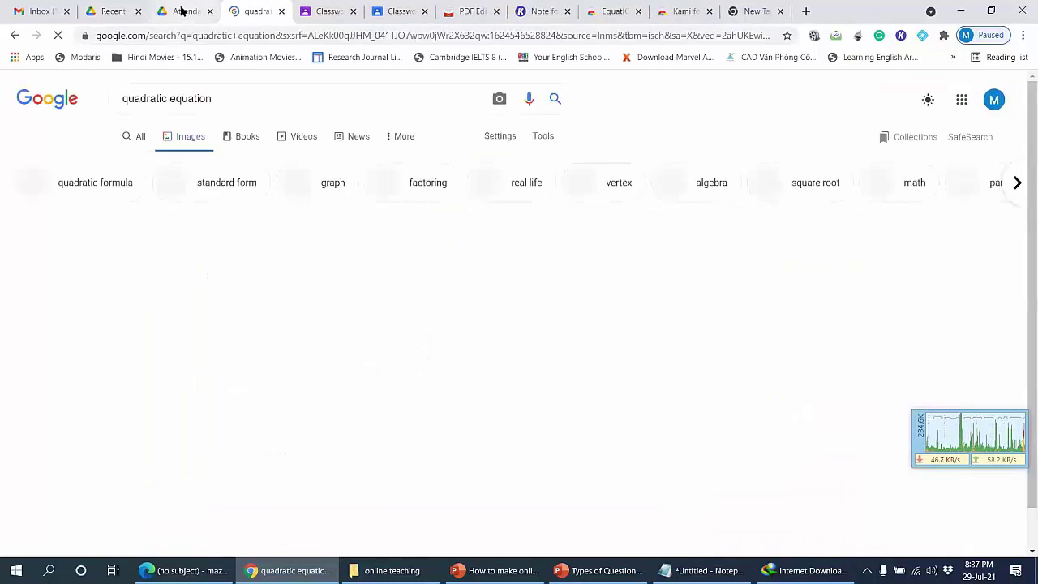
# Step: Create a new blank Google Form from Drive's Attendance folder via New > Google Forms
pyautogui.click(184, 11)
pyautogui.click(54, 139)
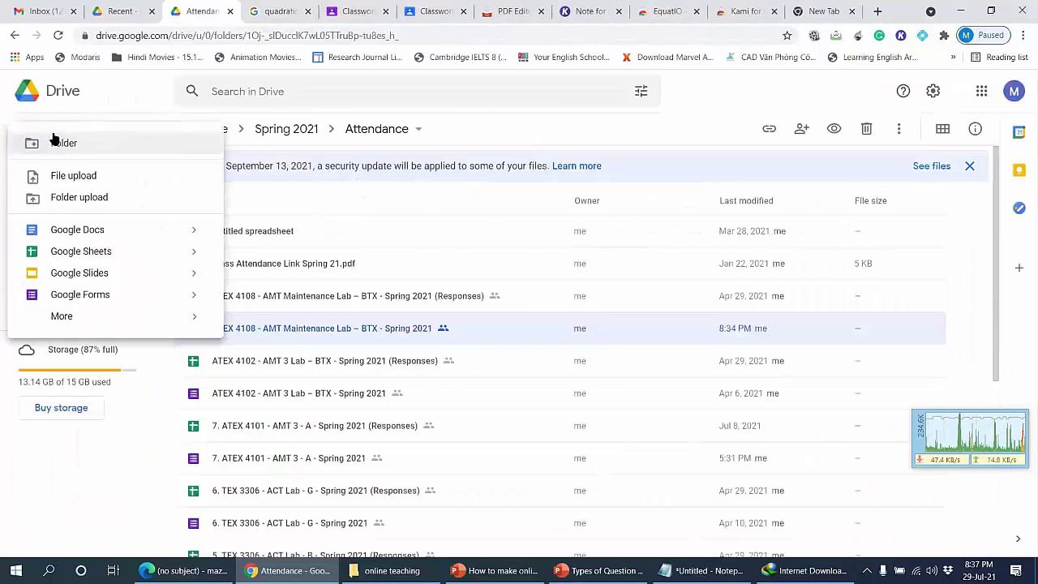
pyautogui.click(114, 296)
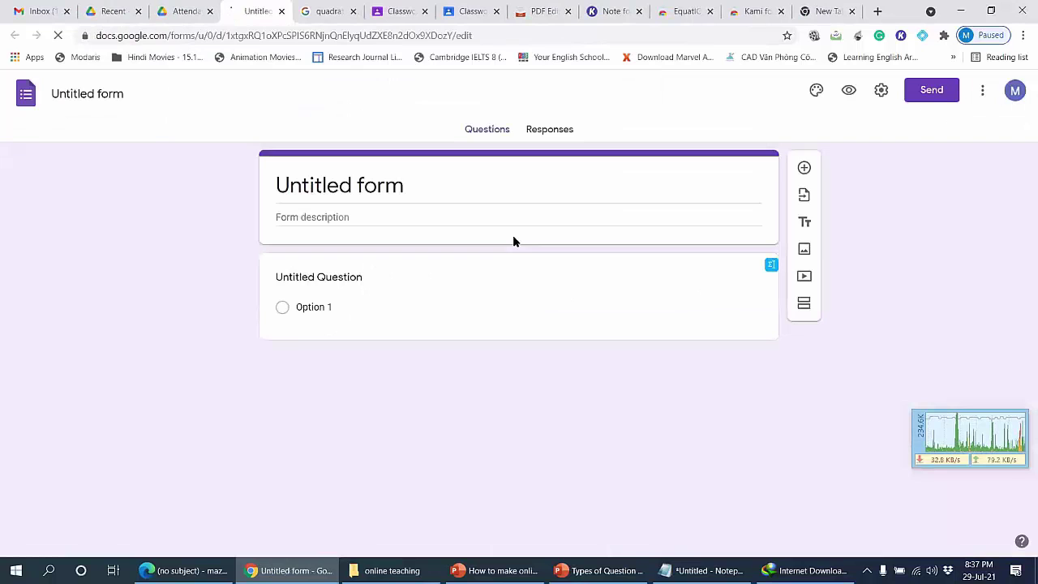
# Step: Change the new form's first untitled question from Multiple choice to Short answer
pyautogui.click(102, 87)
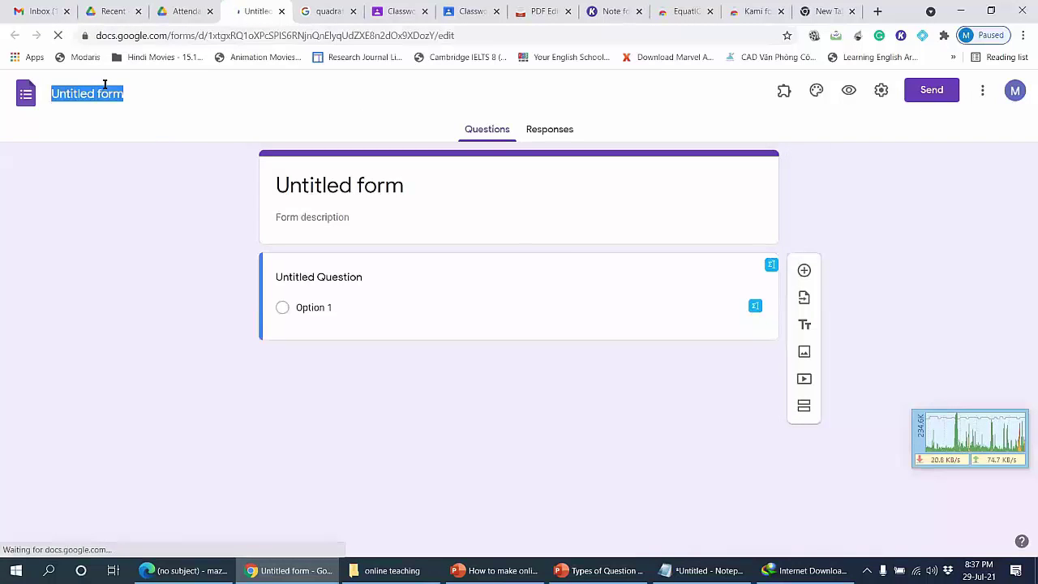
pyautogui.click(405, 184)
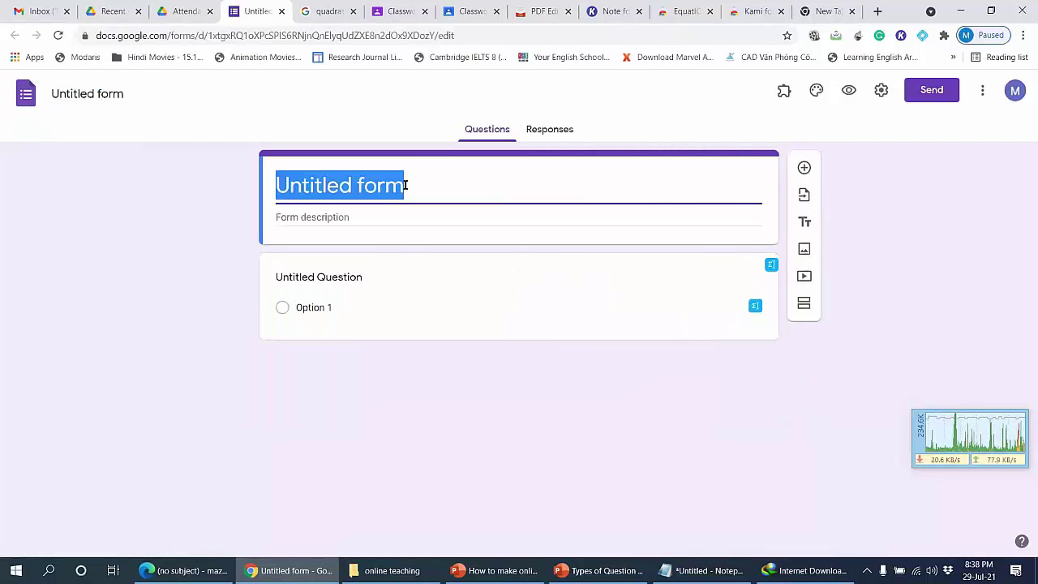
pyautogui.click(368, 276)
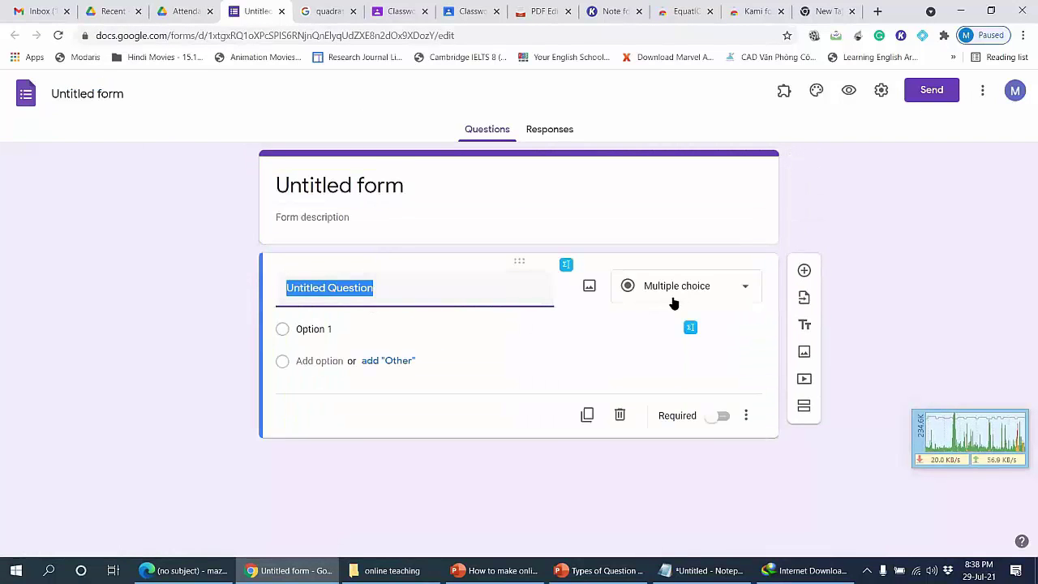
pyautogui.click(723, 291)
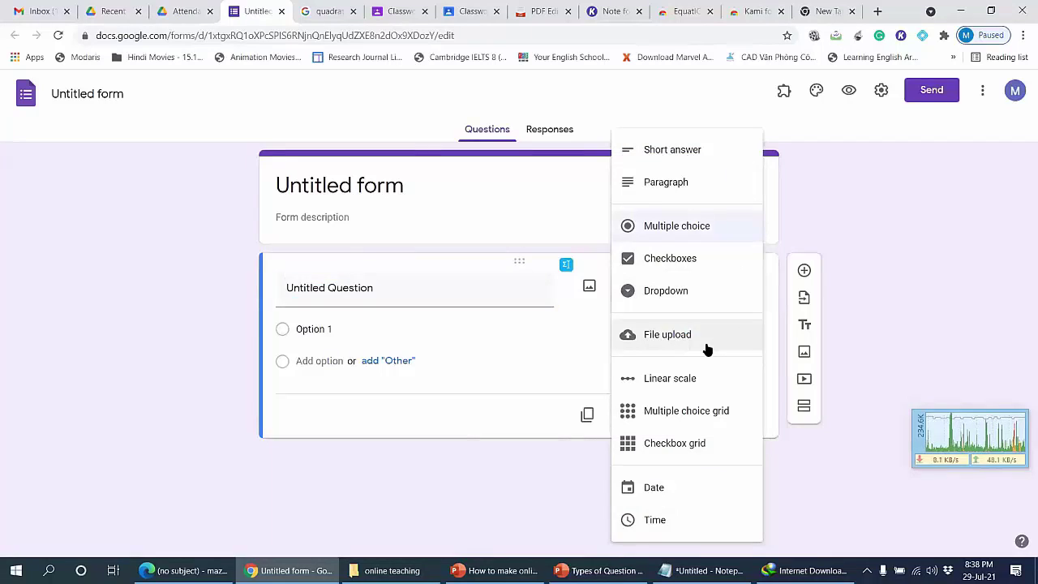
pyautogui.click(470, 502)
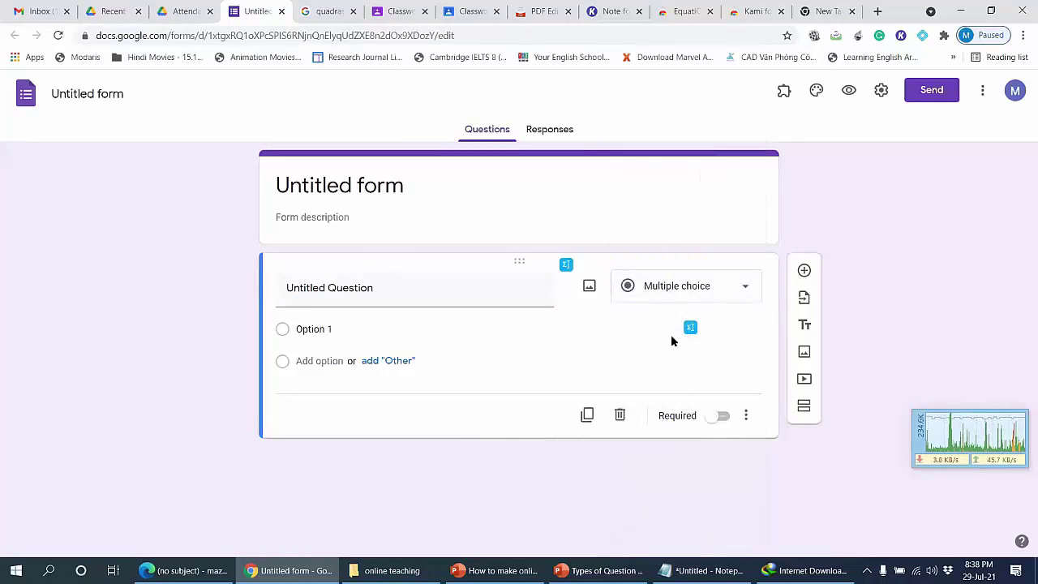
pyautogui.click(675, 287)
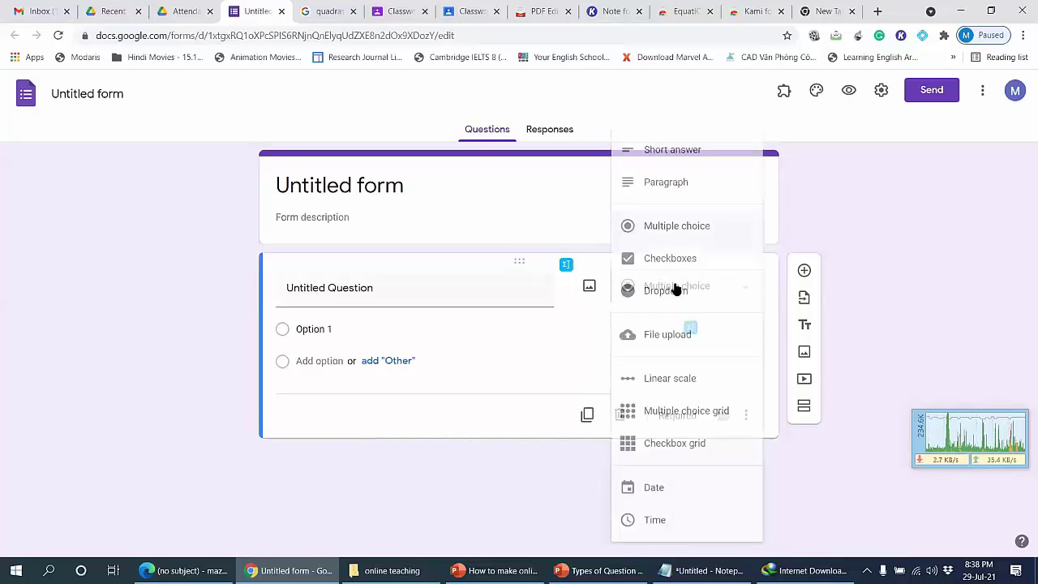
pyautogui.click(672, 149)
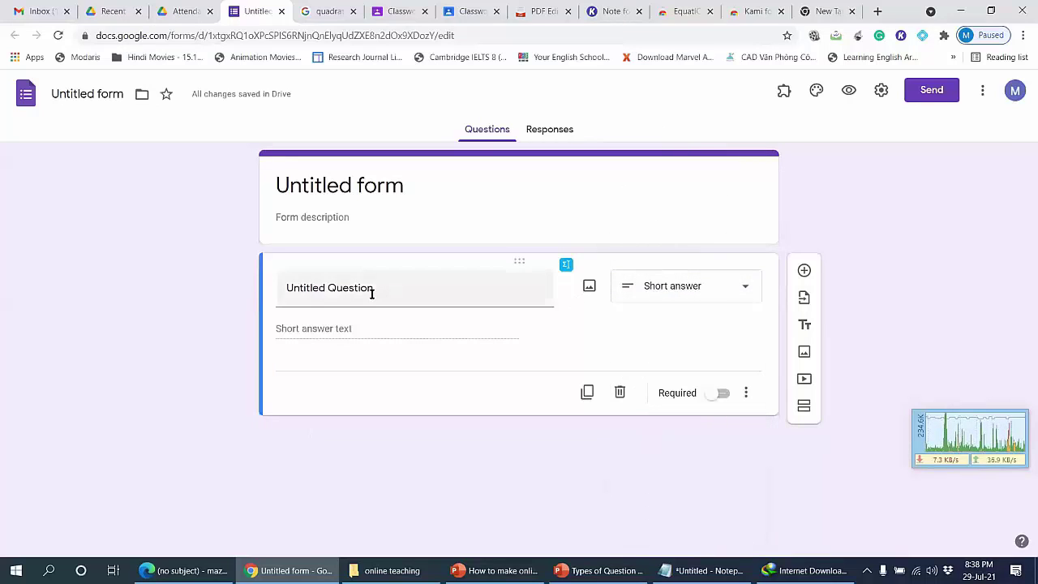
pyautogui.moveTo(371, 293); pyautogui.dragTo(295, 290)
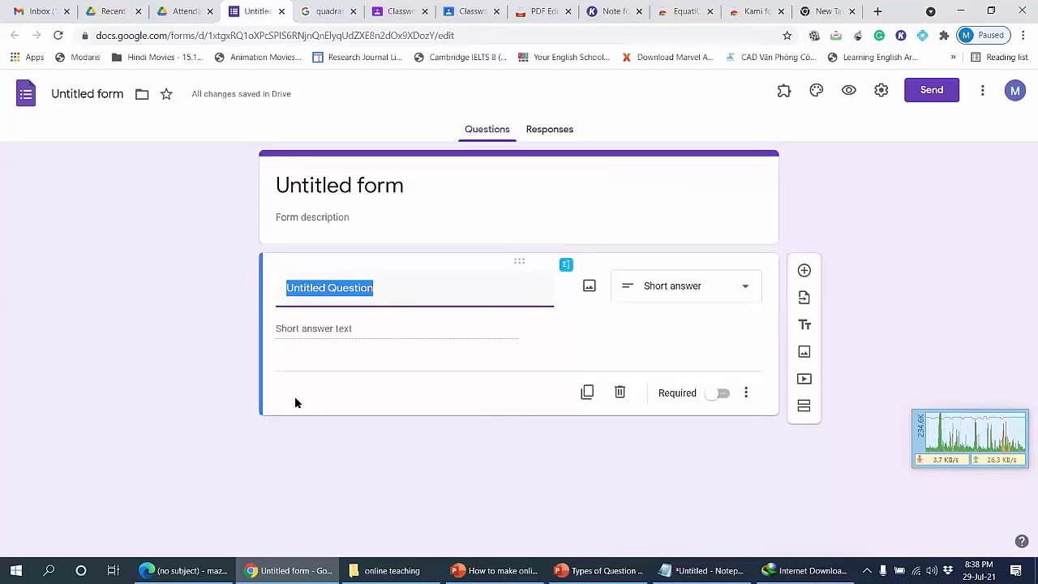
# Step: Turn on 'Make this a quiz' in the form's Quizzes settings, then return to Classroom Classwork
pyautogui.click(881, 92)
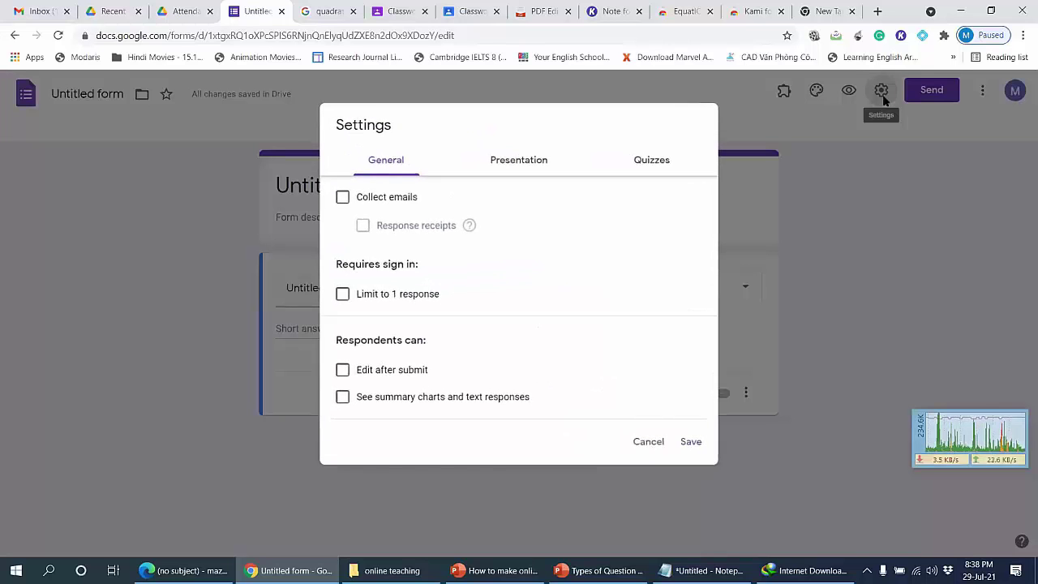
pyautogui.click(631, 160)
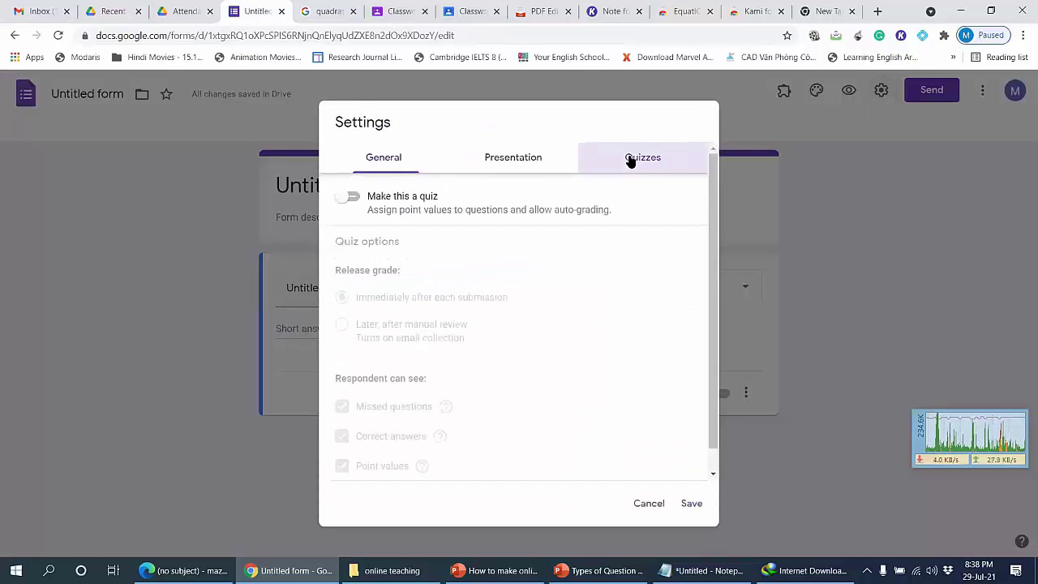
pyautogui.click(350, 197)
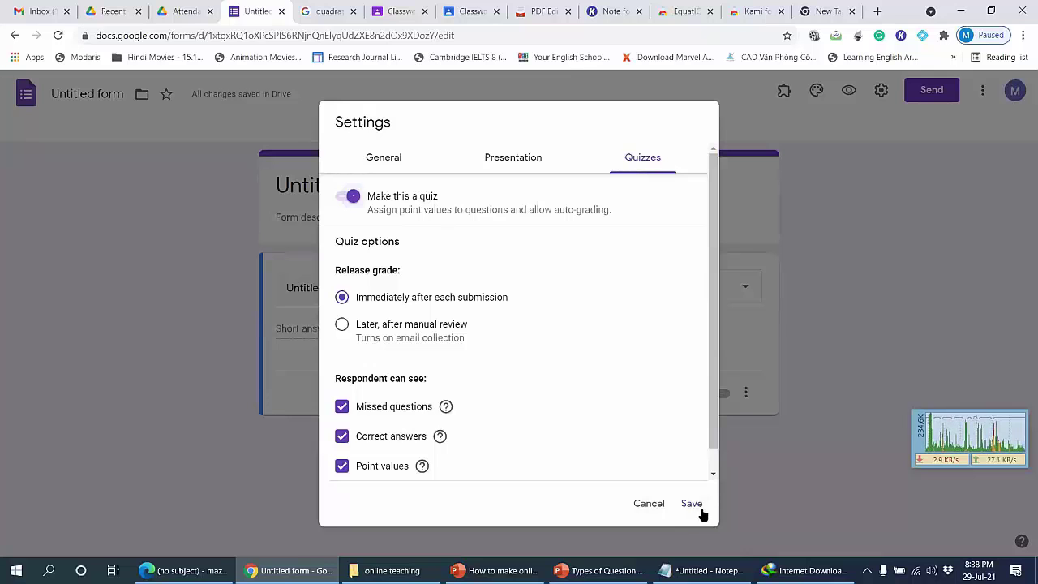
pyautogui.click(388, 14)
pyautogui.click(302, 154)
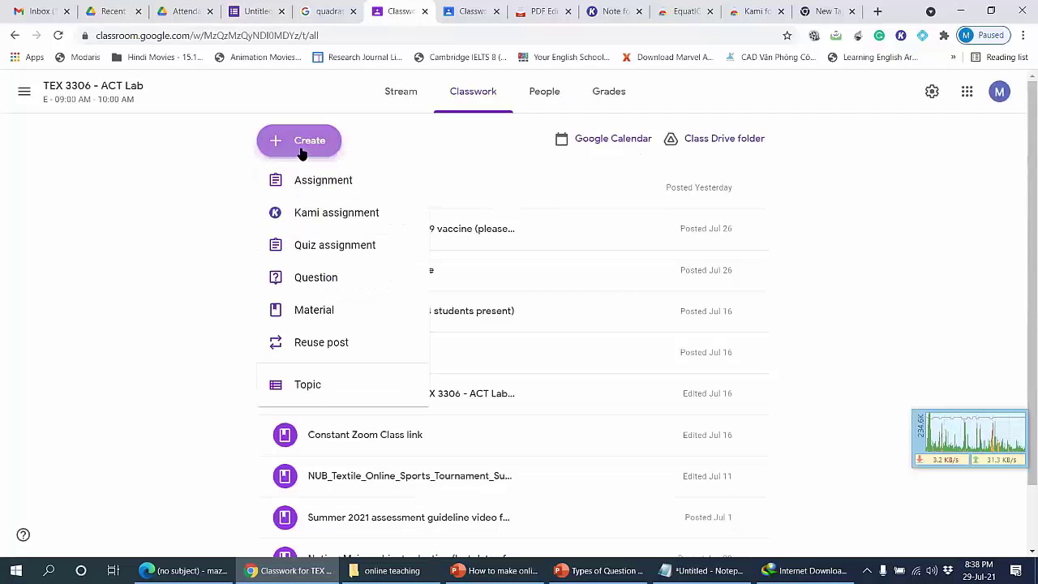
# Step: Create a Classroom quiz assignment and open its attached Blank Quiz form to edit the first question
pyautogui.click(333, 248)
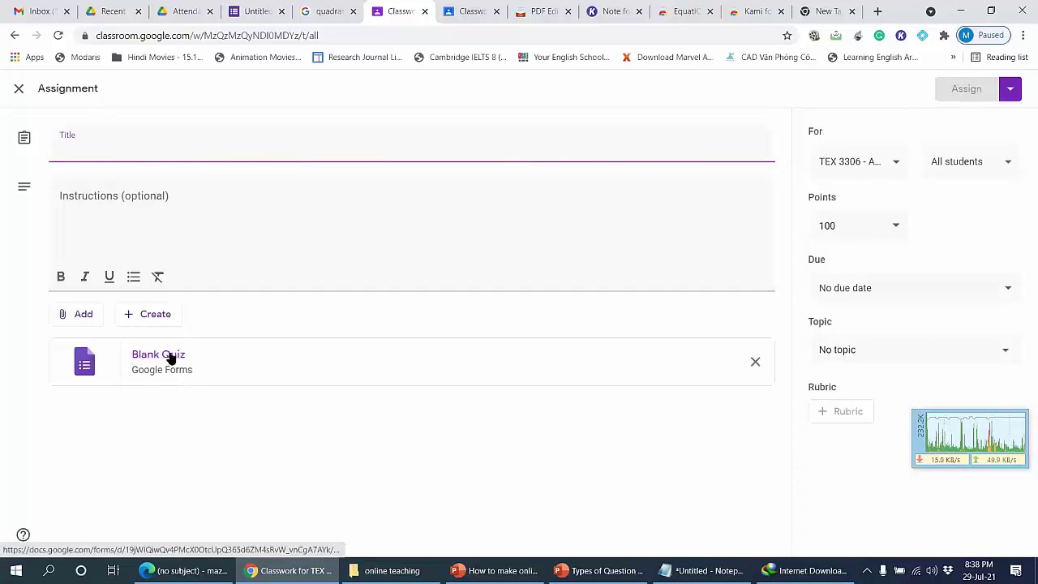
pyautogui.click(178, 357)
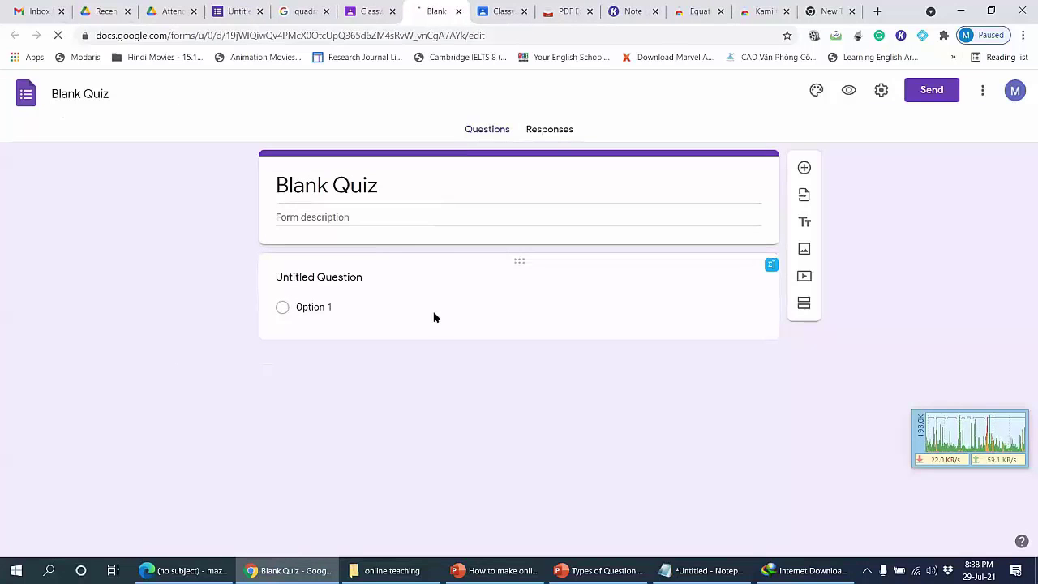
pyautogui.click(332, 307)
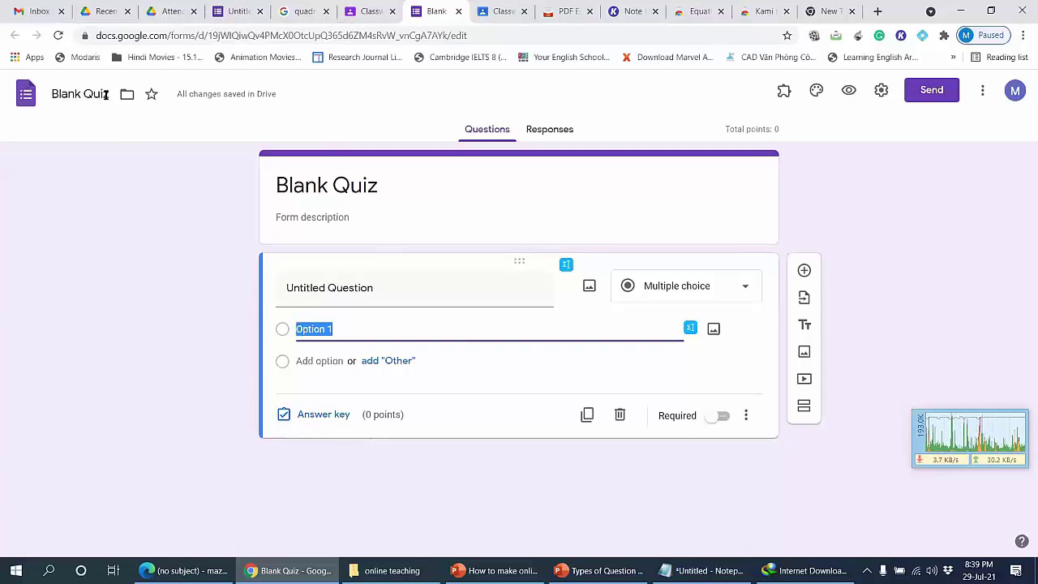
pyautogui.click(172, 12)
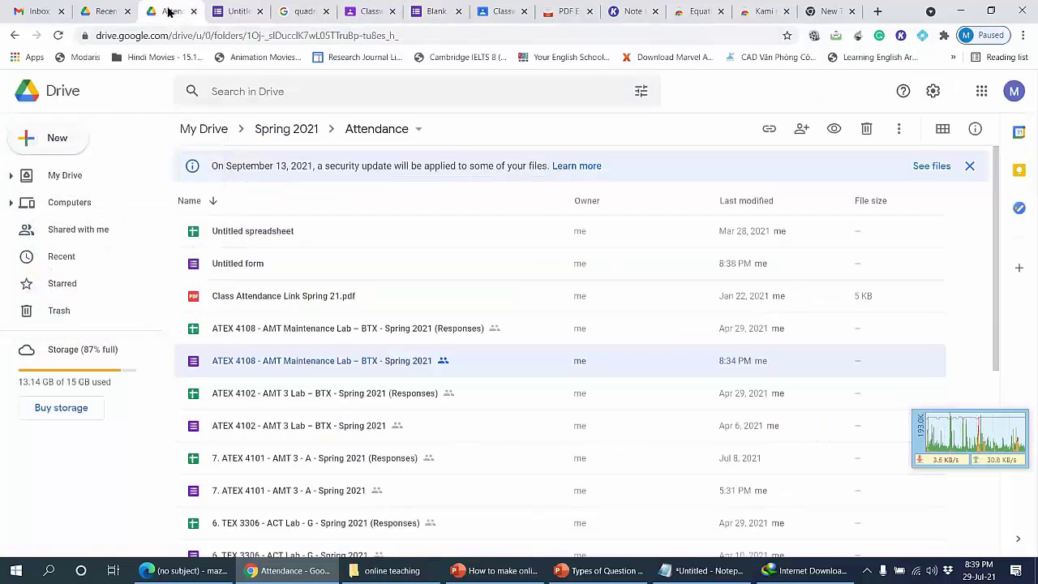
# Step: Glance at Drive's New menu, then return to the Untitled form's quiz settings
pyautogui.click(25, 143)
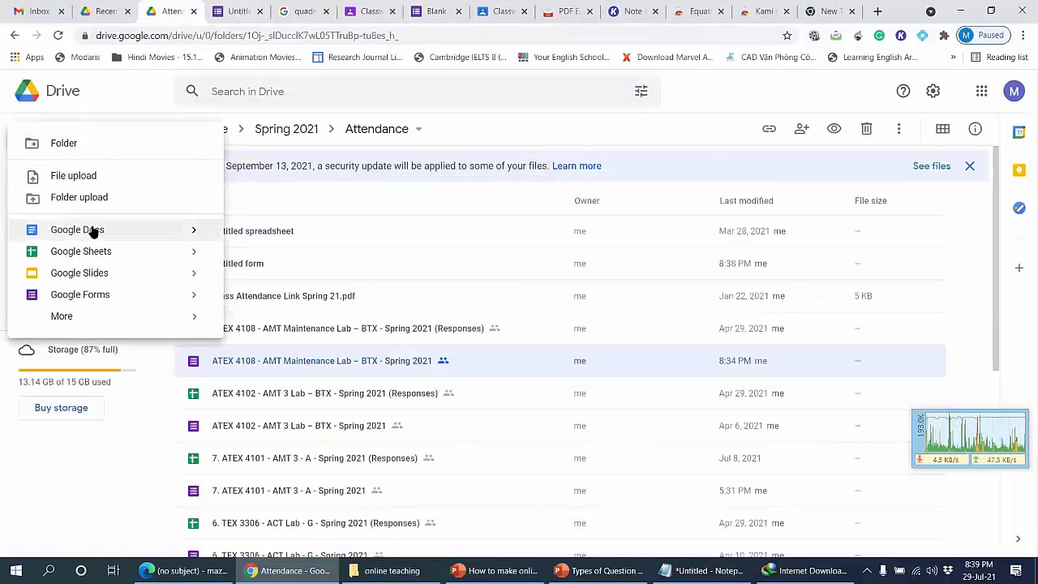
pyautogui.click(237, 11)
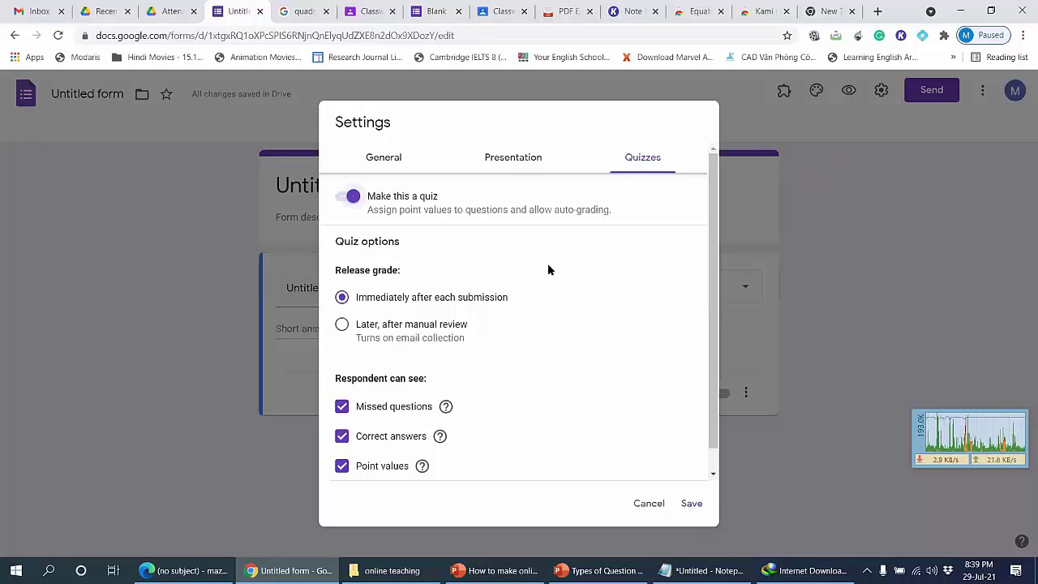
# Step: Release grades after manual review, hide correct answers, keep missed questions shown, and save
pyautogui.click(361, 327)
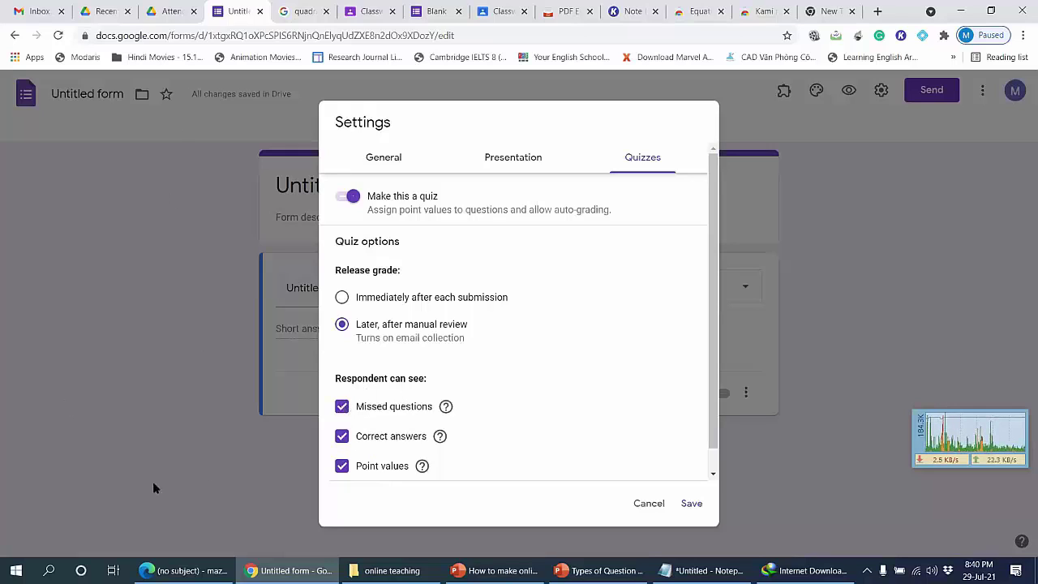
pyautogui.click(342, 406)
pyautogui.click(341, 436)
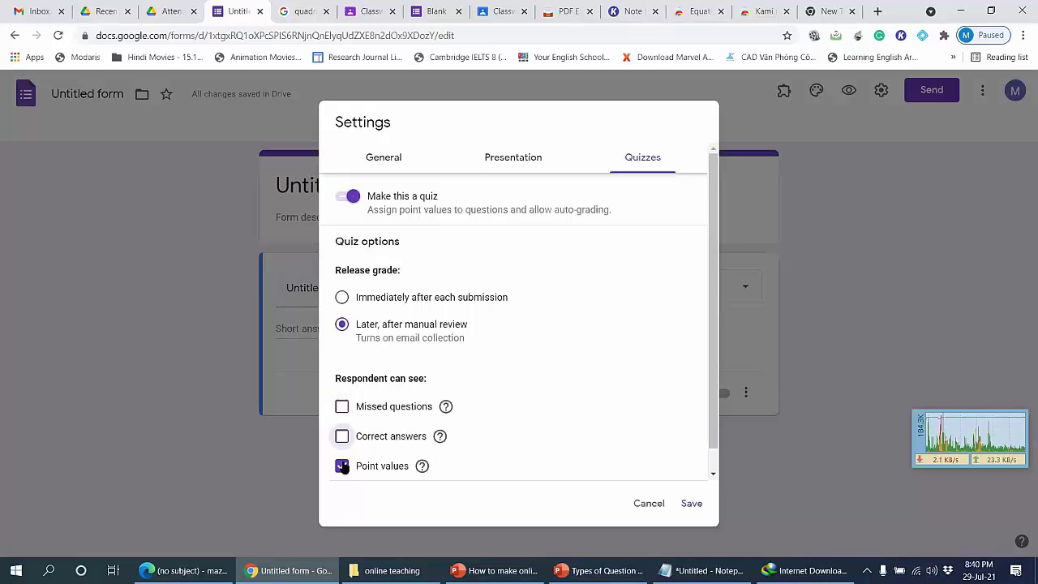
pyautogui.click(342, 406)
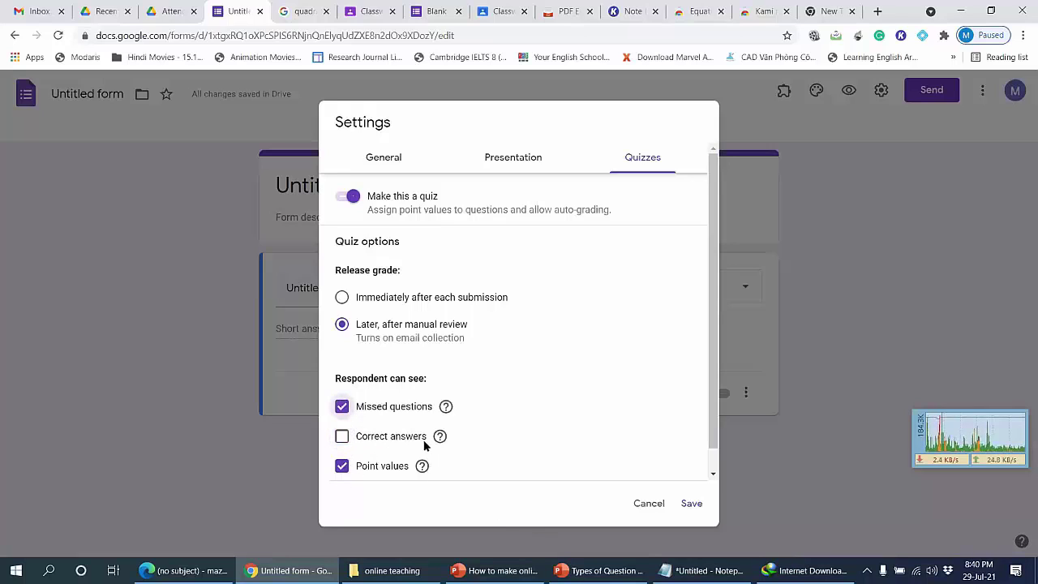
pyautogui.click(685, 504)
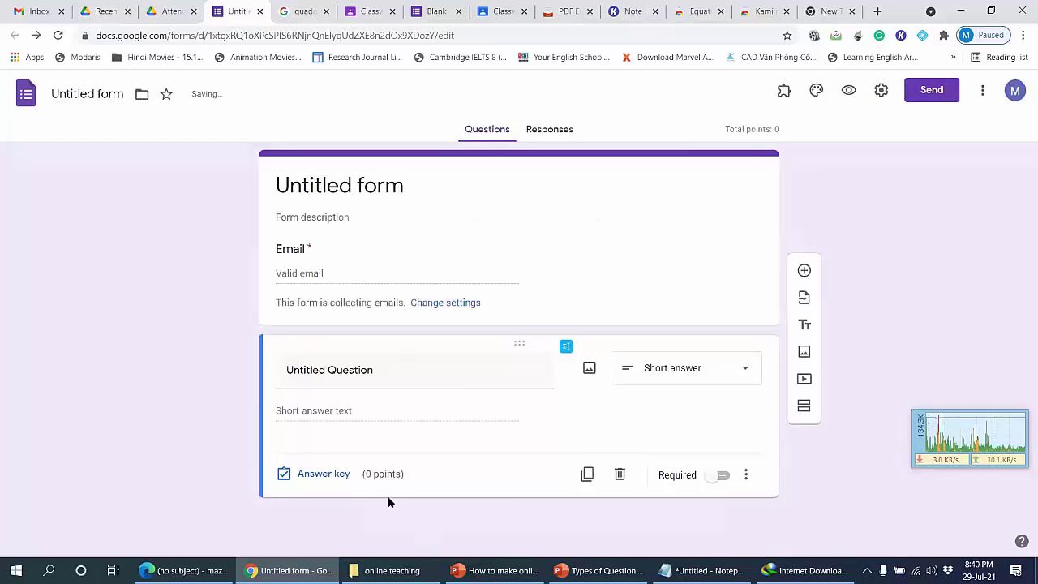
# Step: Add a correct-answer entry to the short-answer key, then select PowerPoint's BGMEA answer text
pyautogui.click(336, 475)
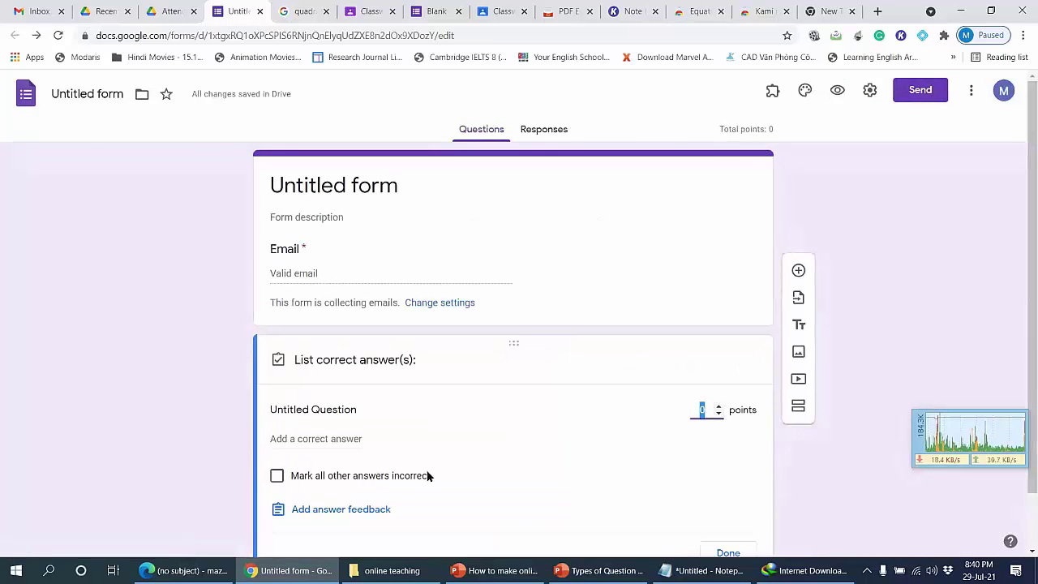
pyautogui.click(325, 439)
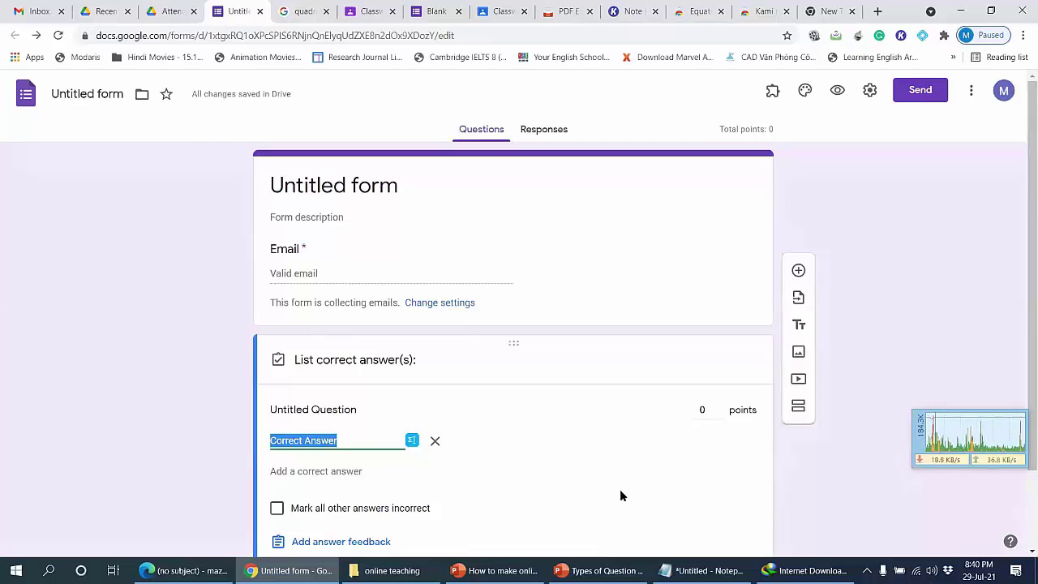
pyautogui.scroll(-1, 603, 282)
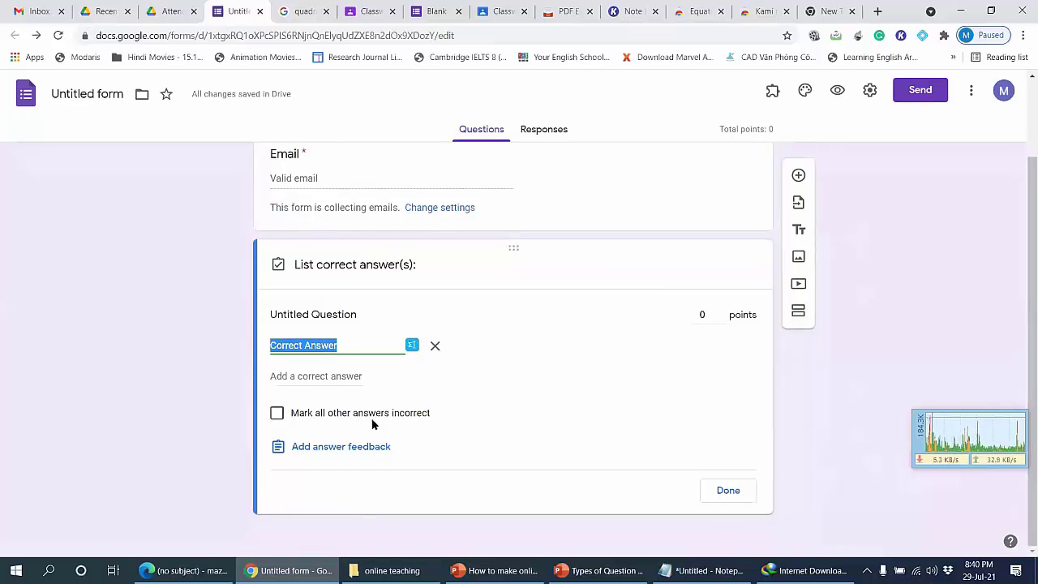
pyautogui.click(336, 310)
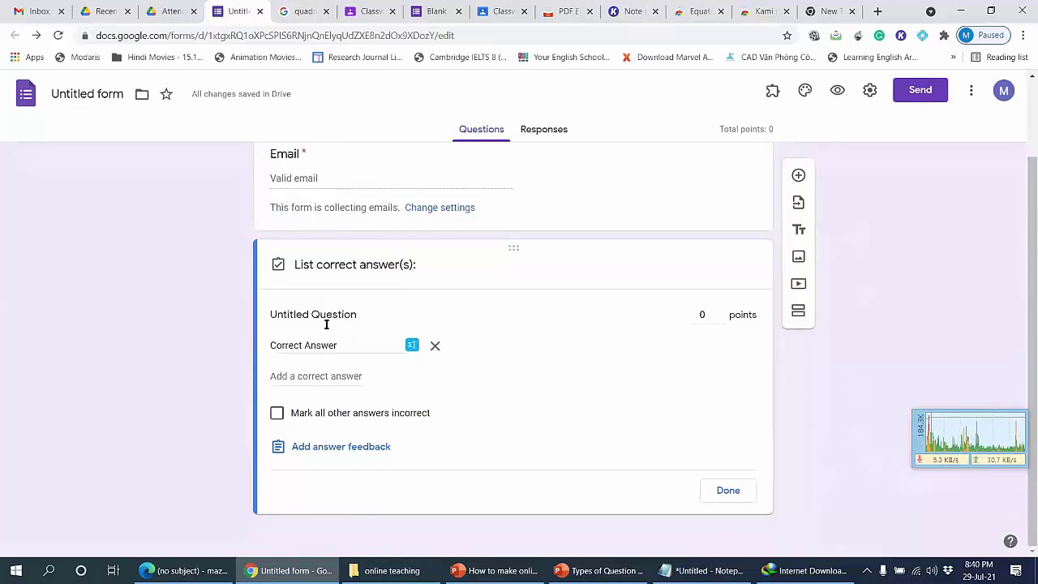
pyautogui.click(598, 570)
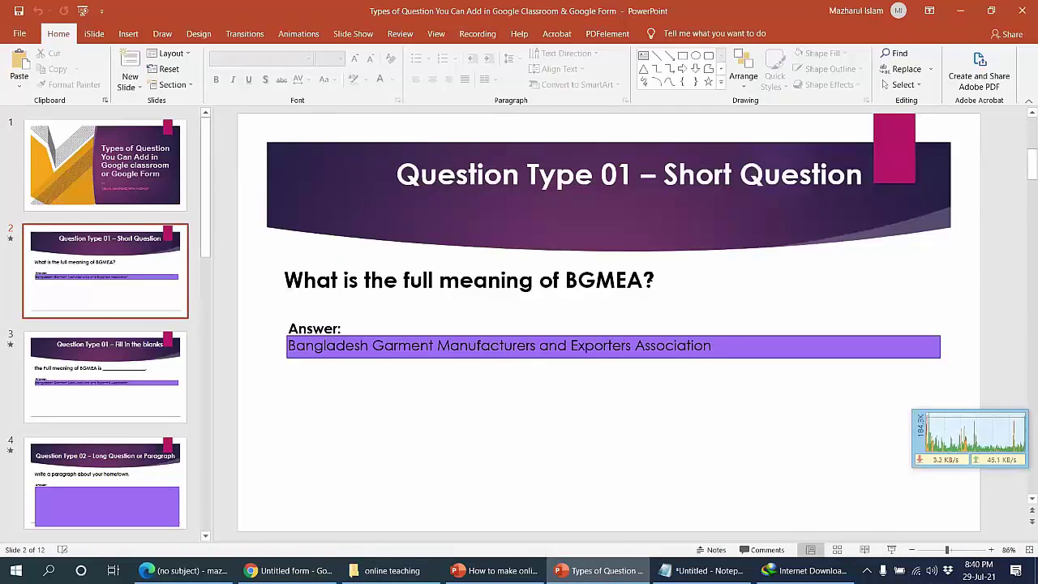
pyautogui.moveTo(289, 345); pyautogui.dragTo(647, 357)
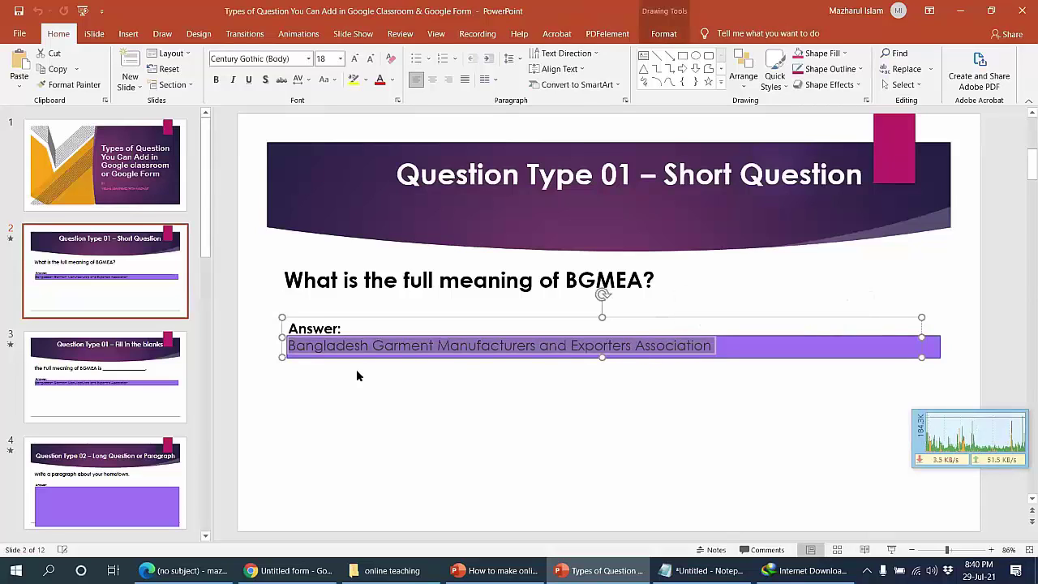
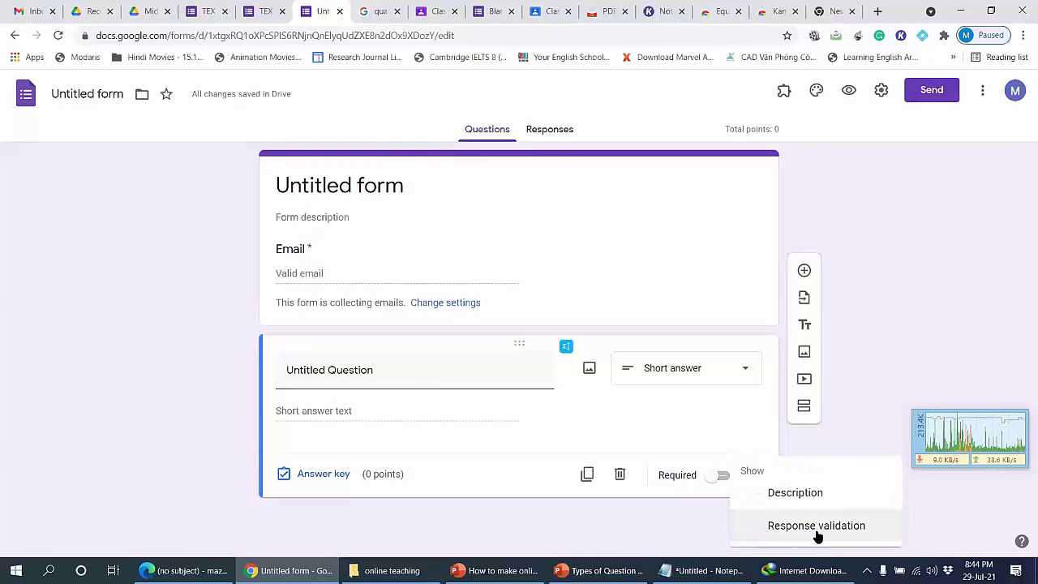
# Step: Add response validation requiring the short answer to be a Number that 'Is number'
pyautogui.click(816, 526)
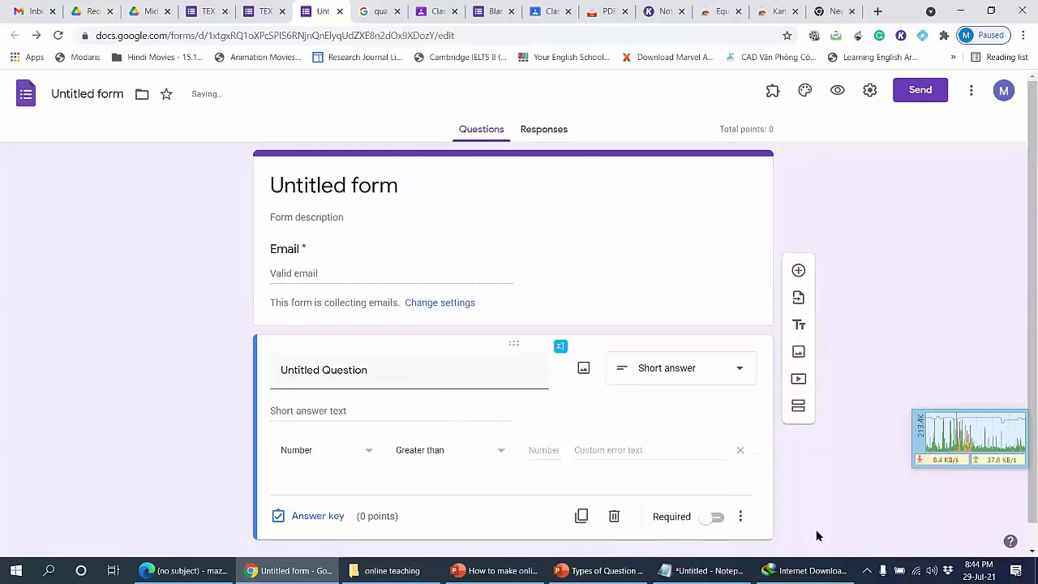
pyautogui.click(359, 451)
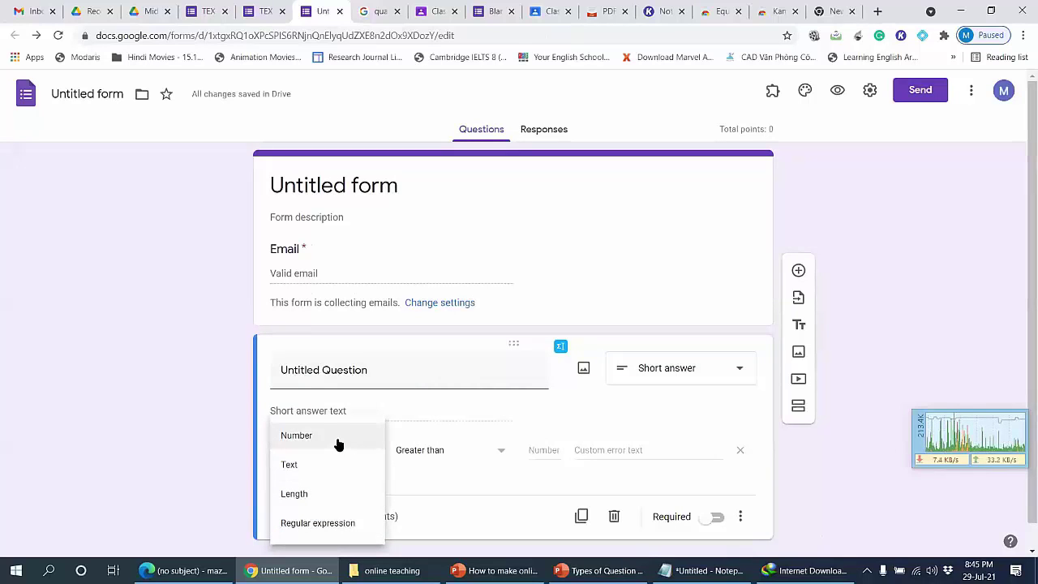
pyautogui.click(338, 438)
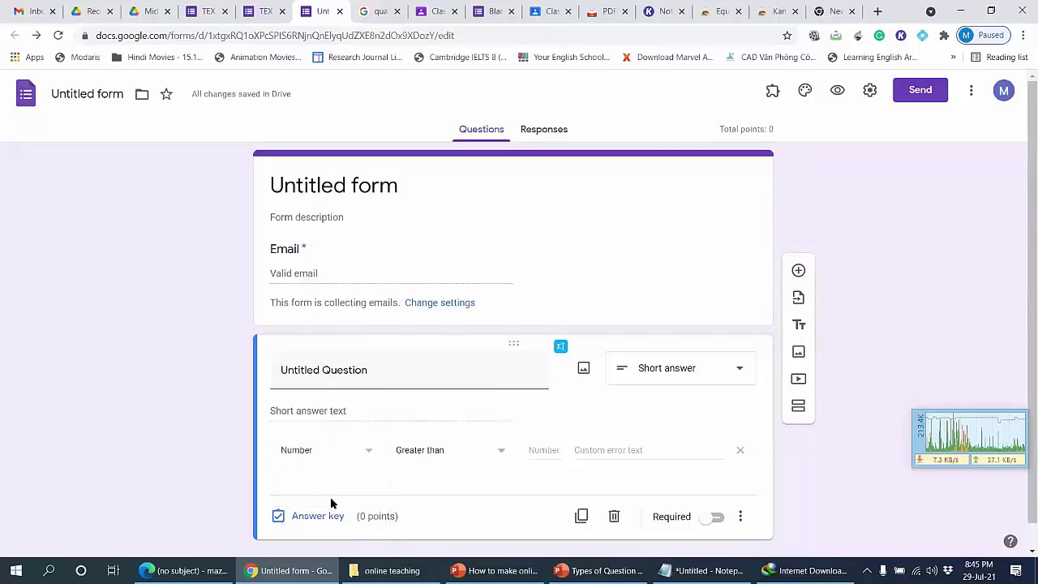
pyautogui.click(471, 457)
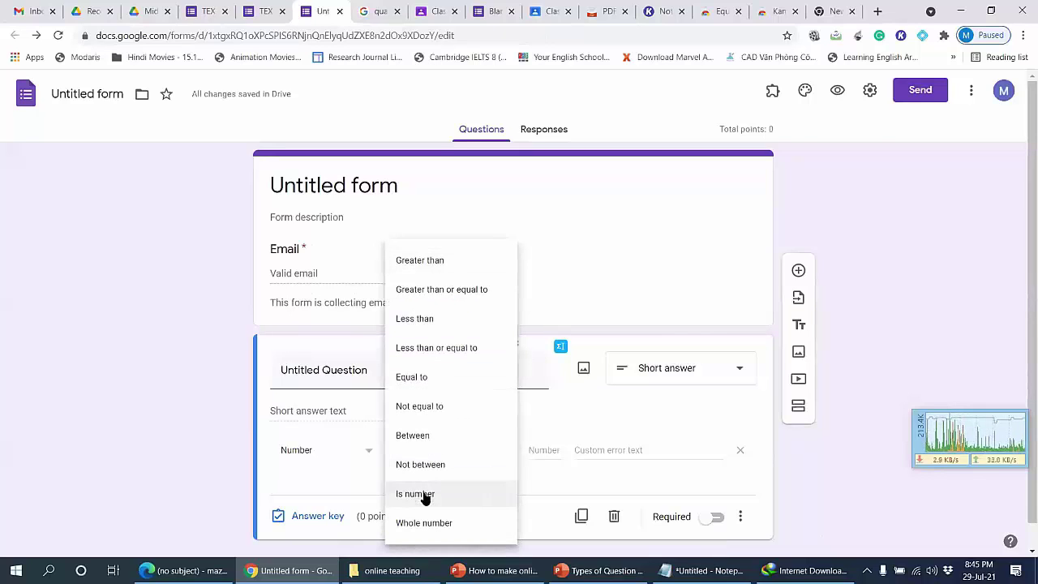
pyautogui.click(424, 492)
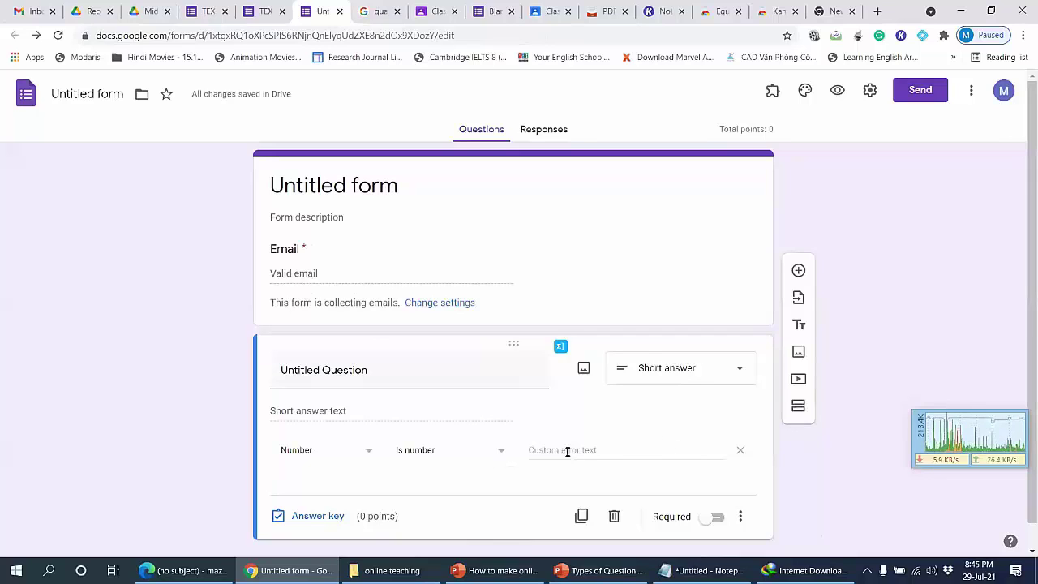
# Step: Preview the form and enter test answers 'ygfdgcfgd' and '15 c' to trigger the number error
pyautogui.click(839, 90)
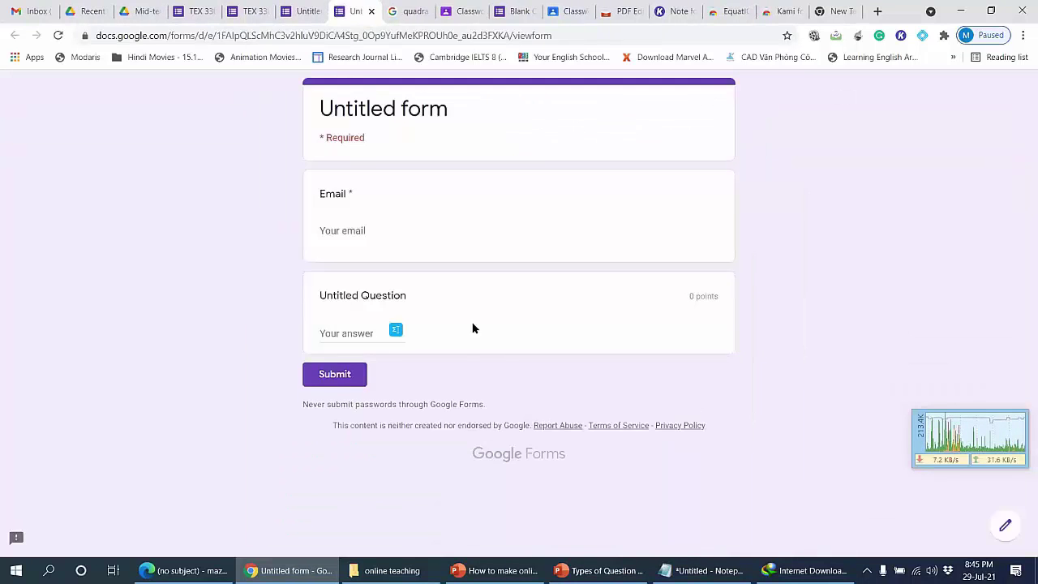
pyautogui.click(350, 334)
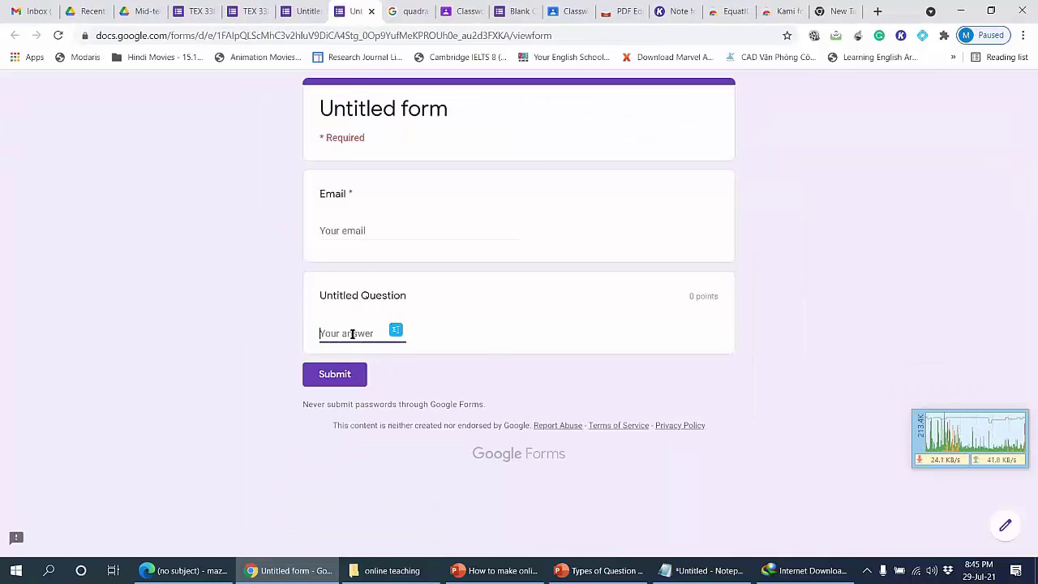
pyautogui.write('ygfdgcfgd')
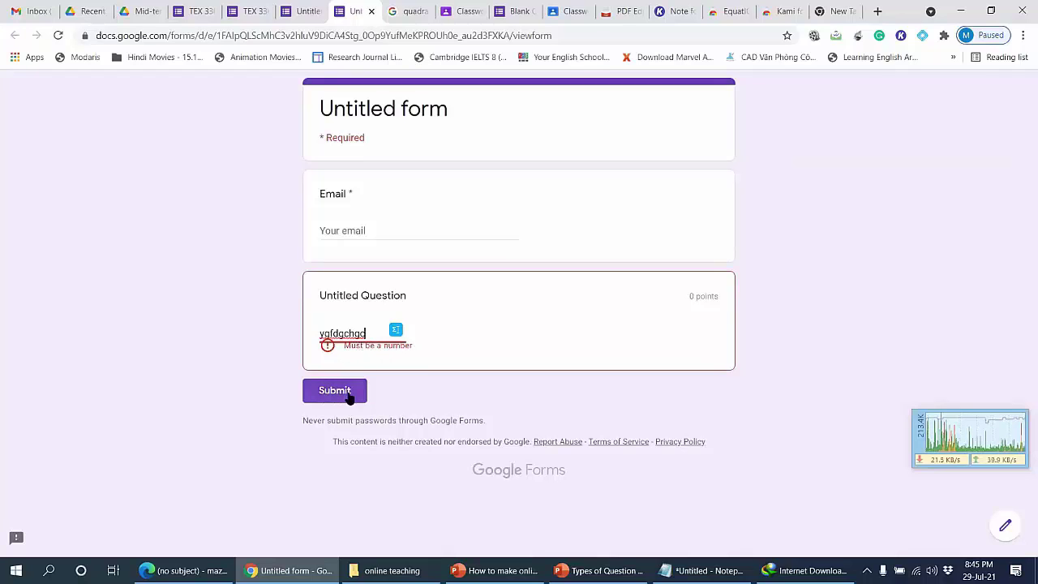
pyautogui.doubleClick(350, 333)
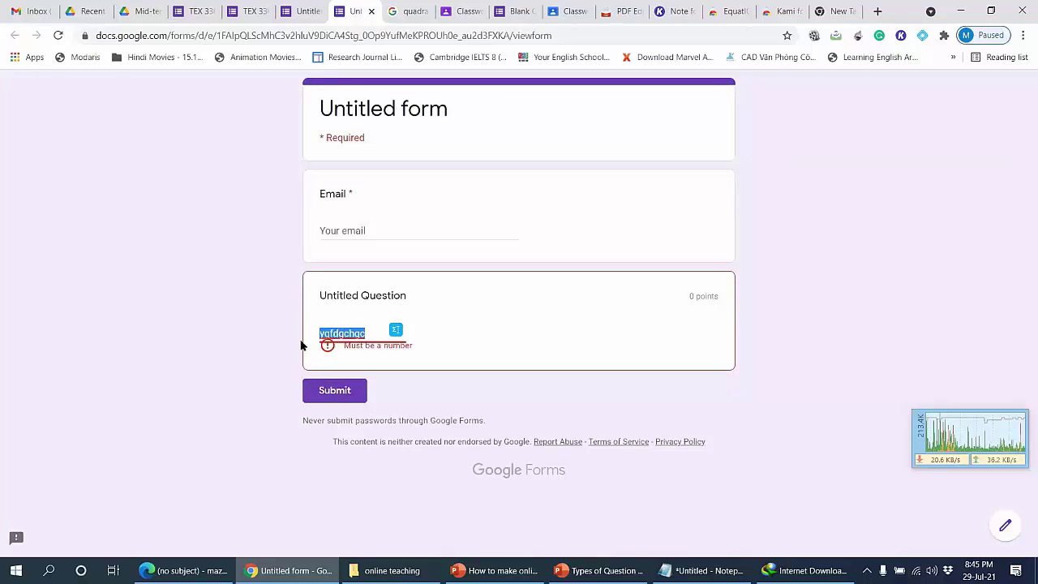
pyautogui.write('15')
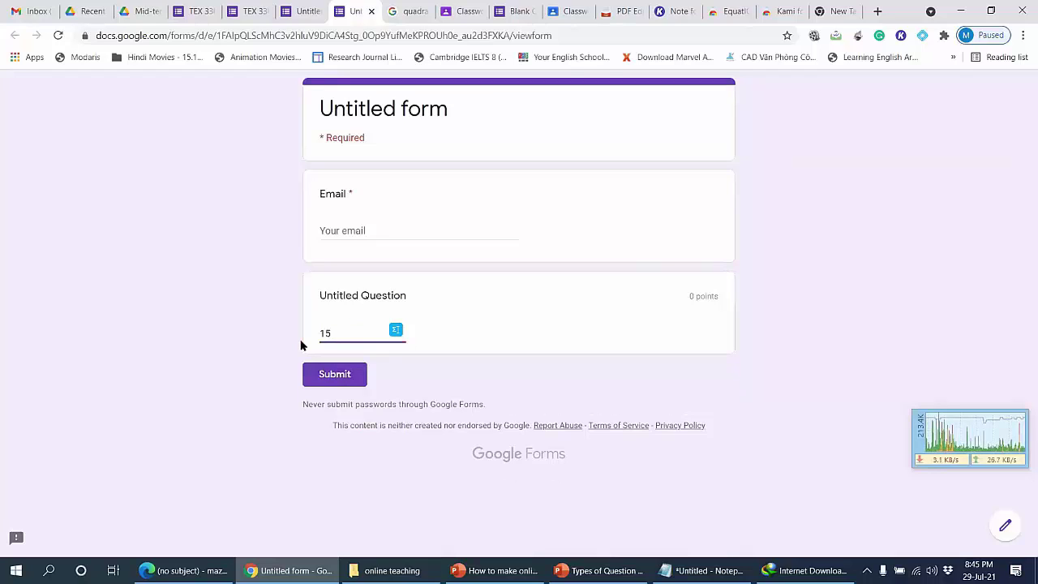
pyautogui.write(' cm')
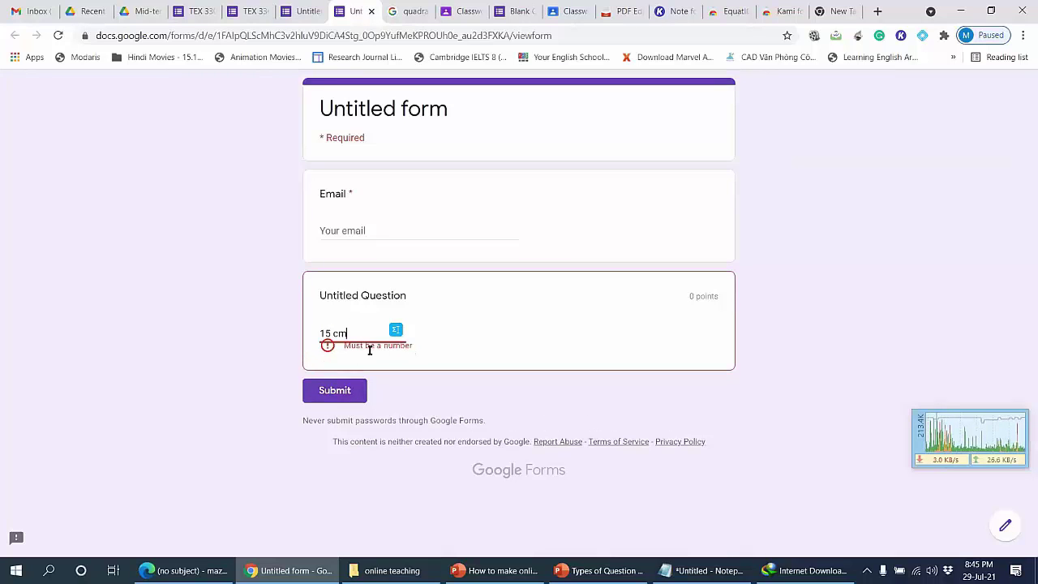
# Step: Clear the test answer and close the preview, leaving without saving
pyautogui.moveTo(357, 333); pyautogui.dragTo(288, 330)
pyautogui.press('BackSpace')
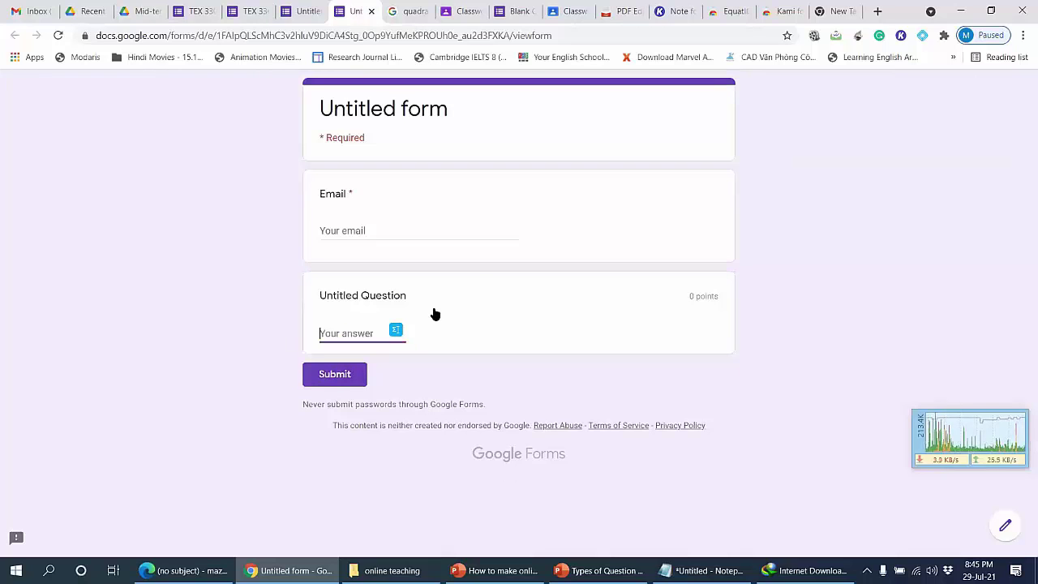
pyautogui.click(371, 11)
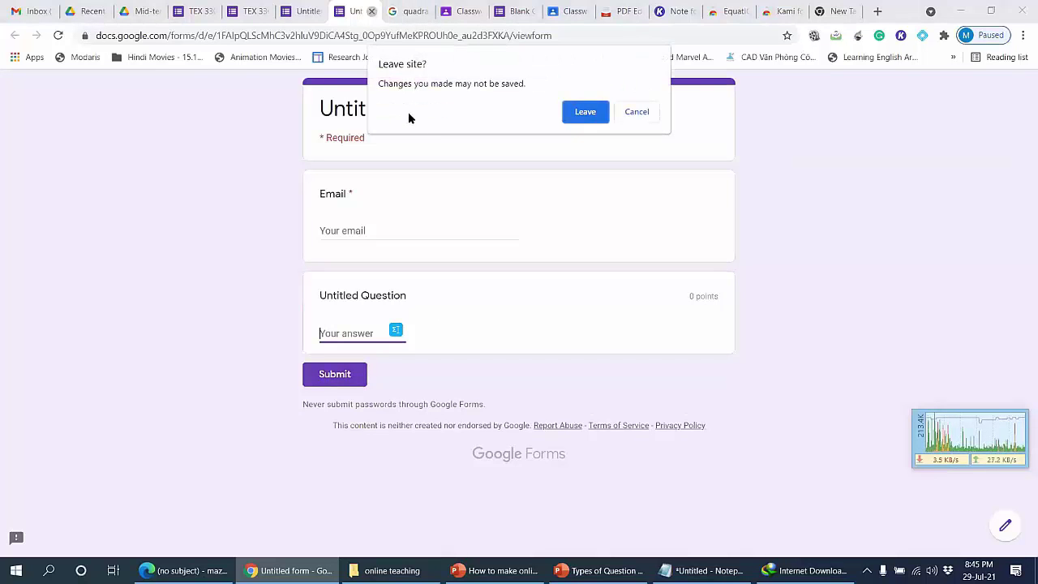
pyautogui.click(590, 112)
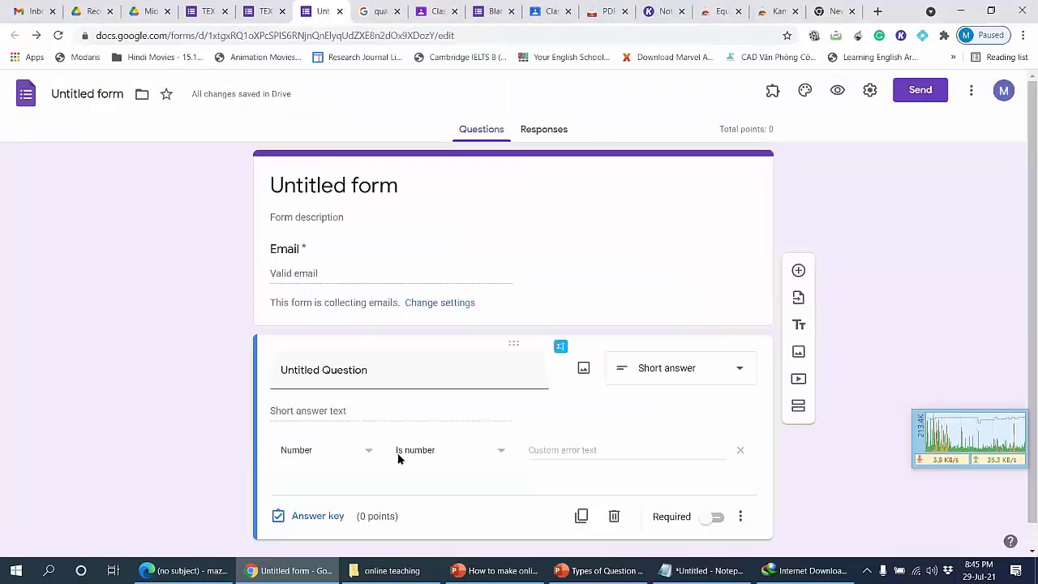
# Step: Open the question's answer key, then bring the PowerPoint slides forward
pyautogui.click(315, 517)
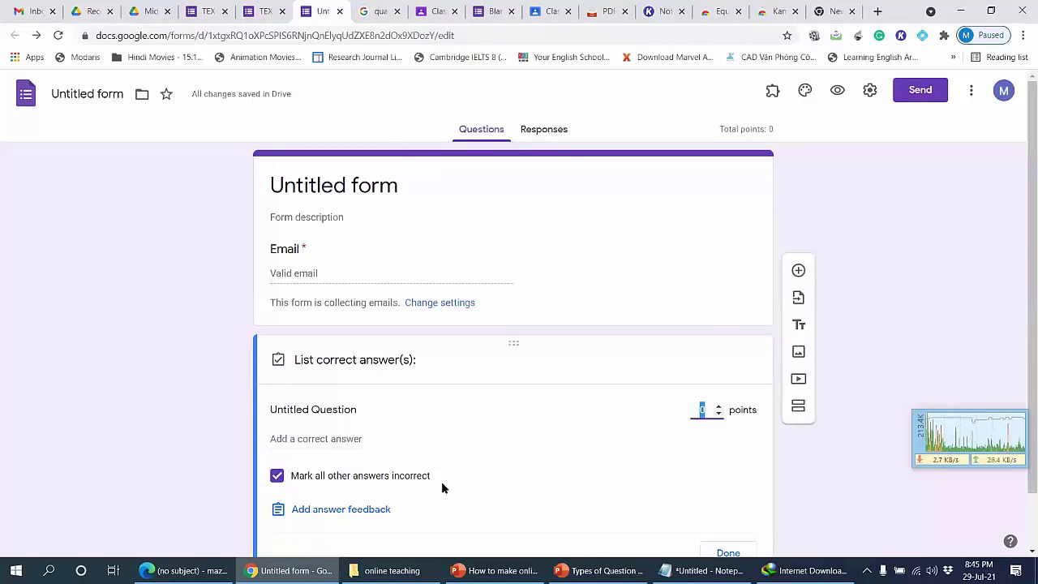
pyautogui.click(600, 570)
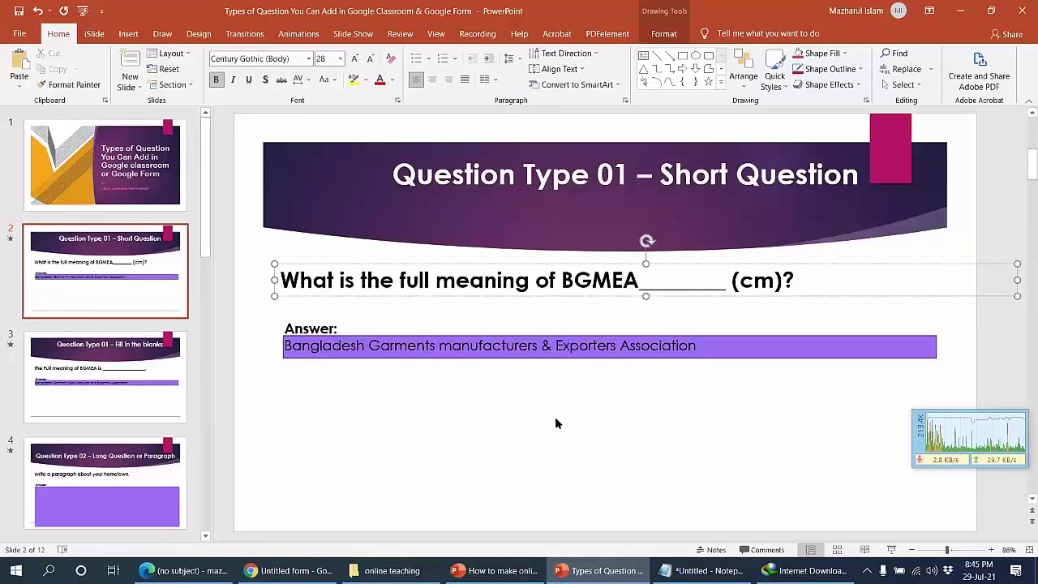
# Step: Show PowerPoint's slide 3, Fill in the blanks, then return to the Google Form
pyautogui.click(220, 386)
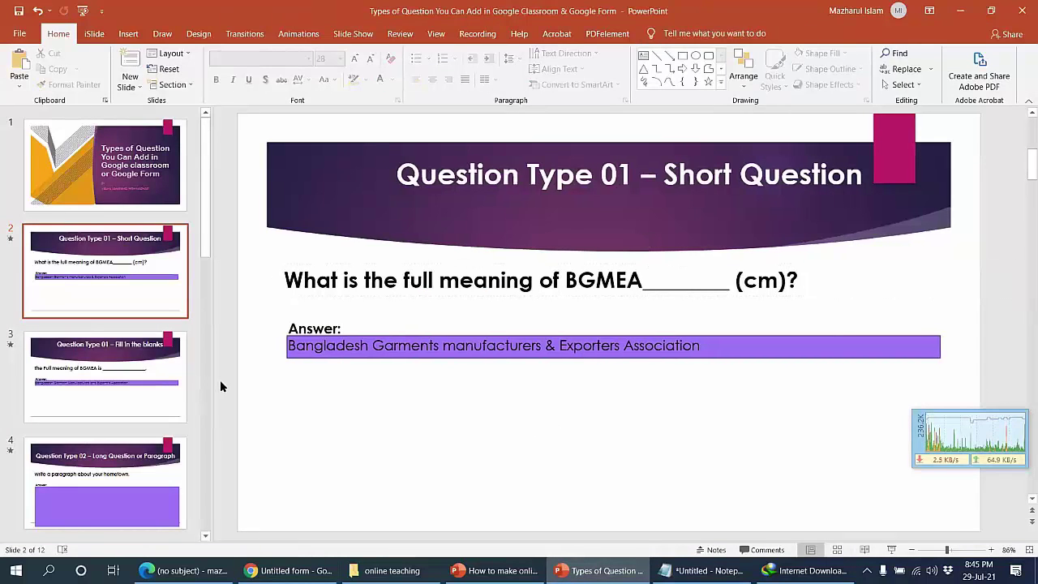
pyautogui.click(184, 569)
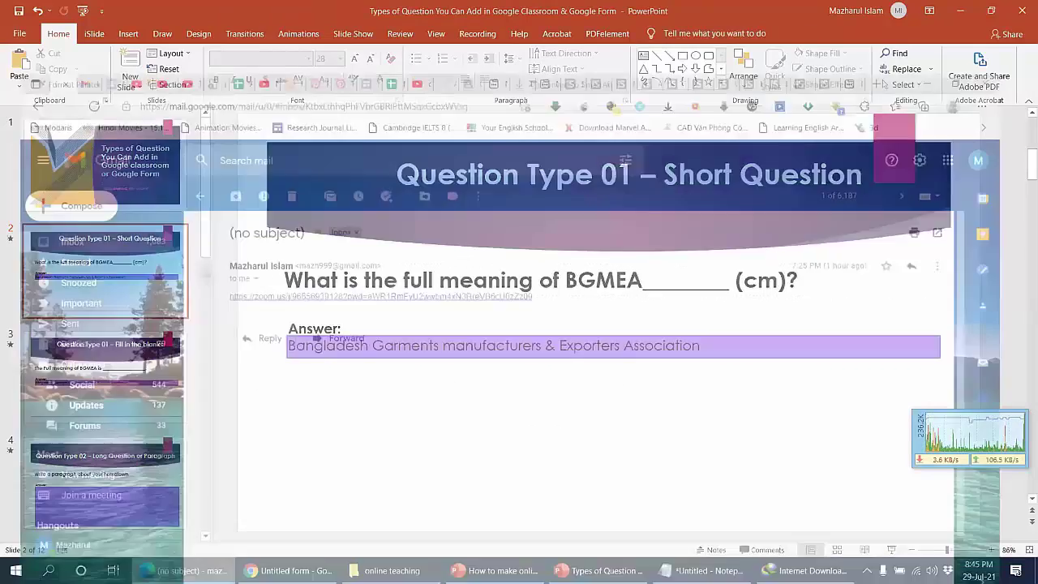
pyautogui.hotkey('alt', 'Tab')
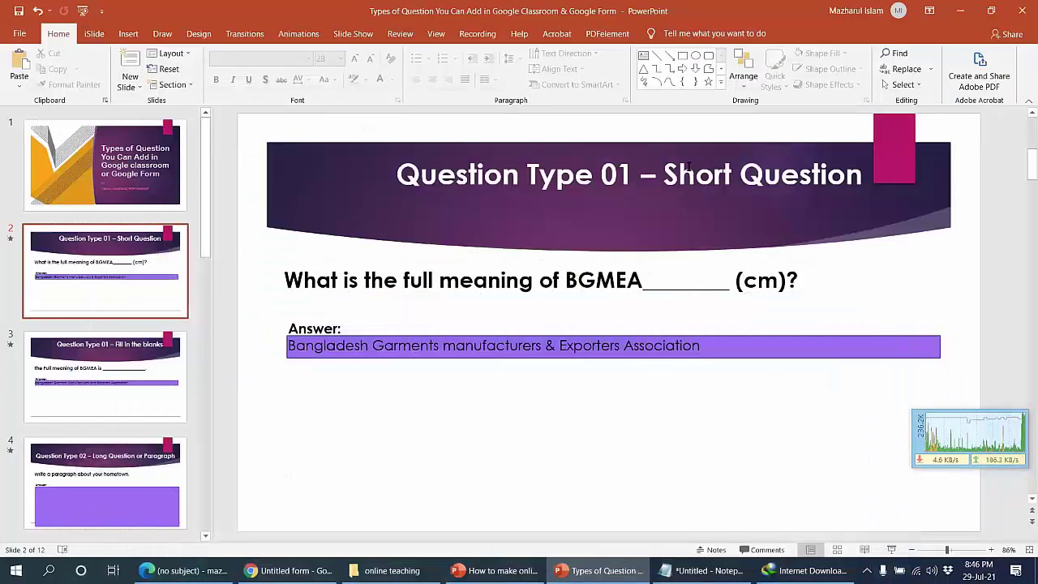
pyautogui.click(46, 399)
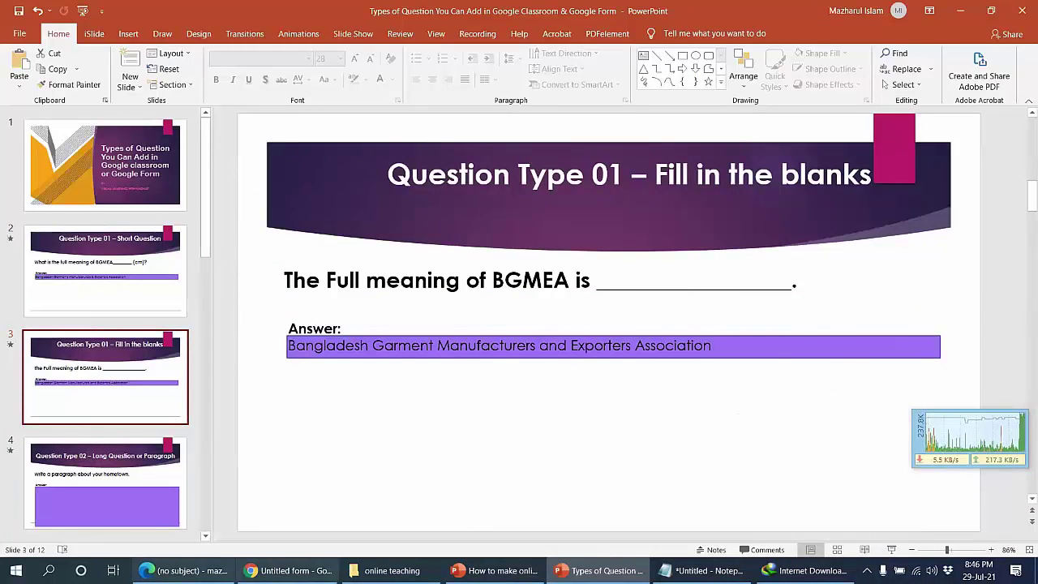
pyautogui.click(284, 569)
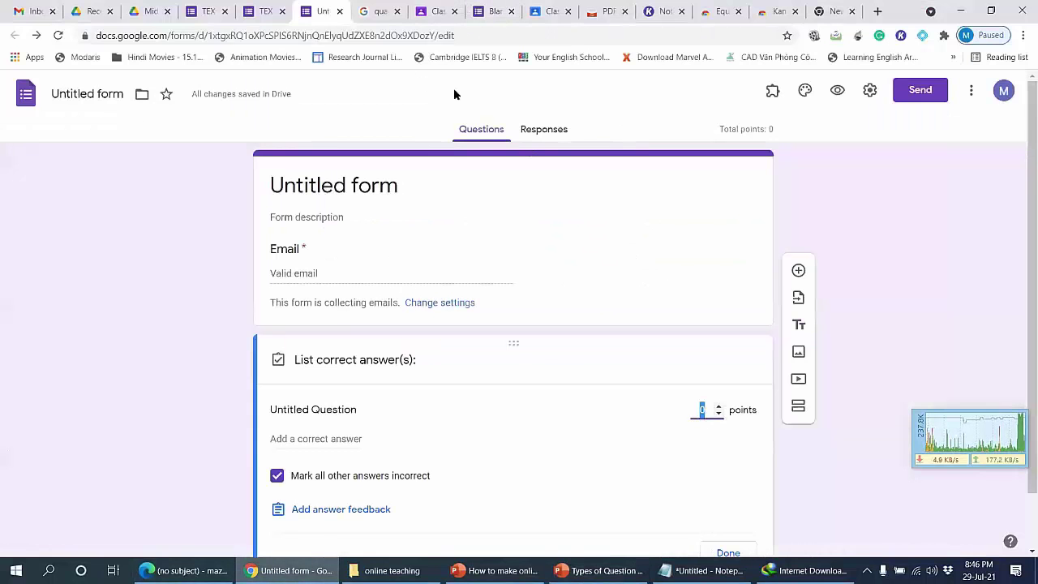
# Step: Close the answer key view and return to editing the short-answer question
pyautogui.click(512, 132)
pyautogui.click(501, 130)
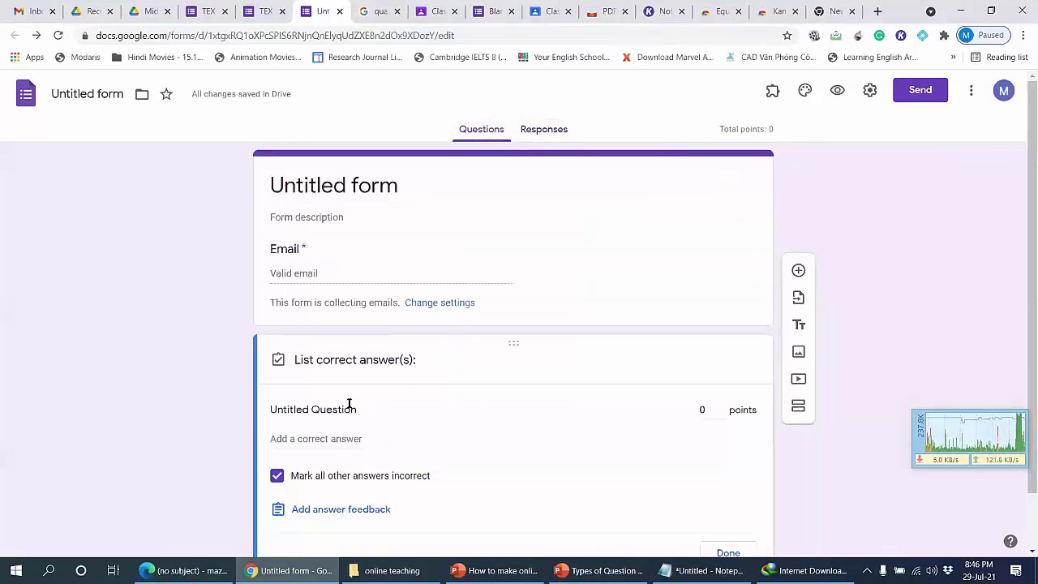
pyautogui.scroll(-1, 330, 343)
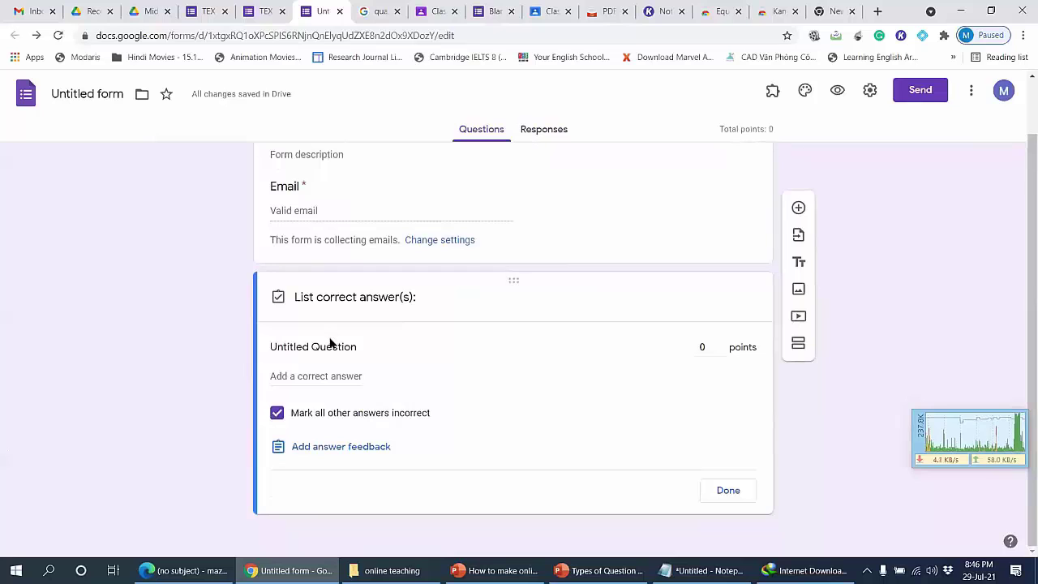
pyautogui.doubleClick(331, 343)
pyautogui.click(733, 492)
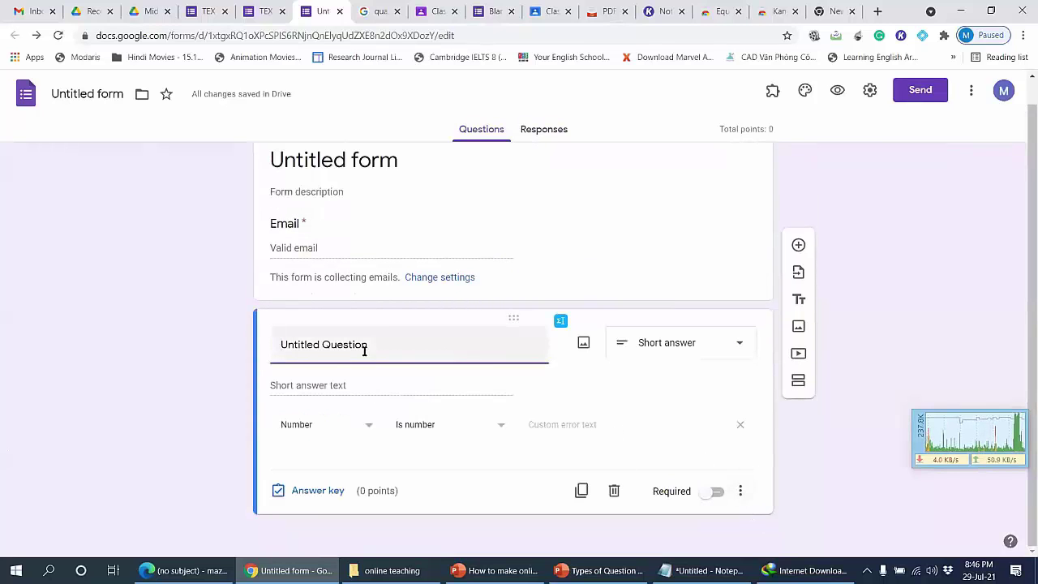
# Step: Keep it Short answer, retitle it 'ufaHjVBA___________________' and remove its number validation
pyautogui.click(670, 342)
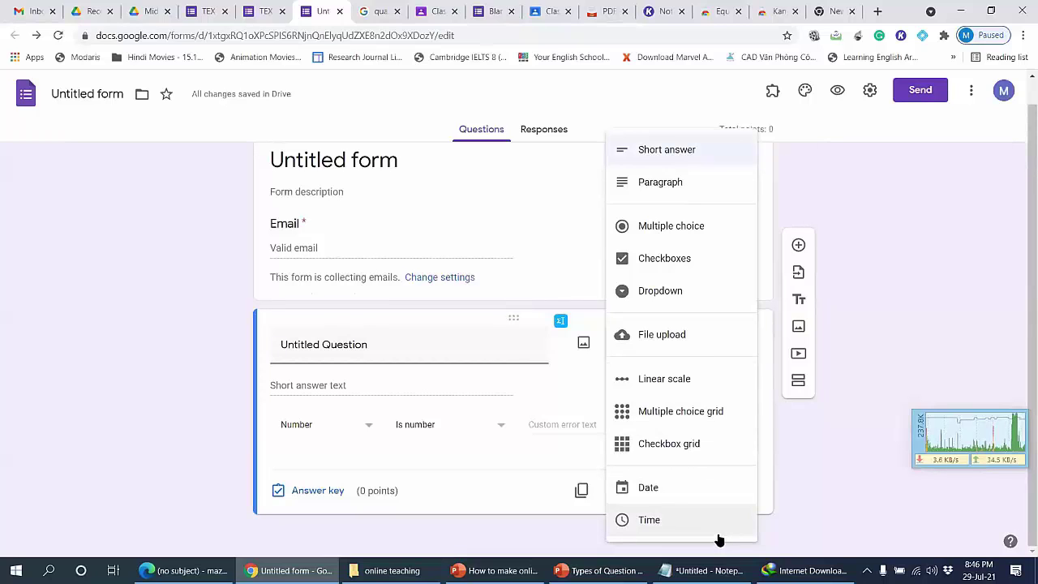
pyautogui.click(675, 151)
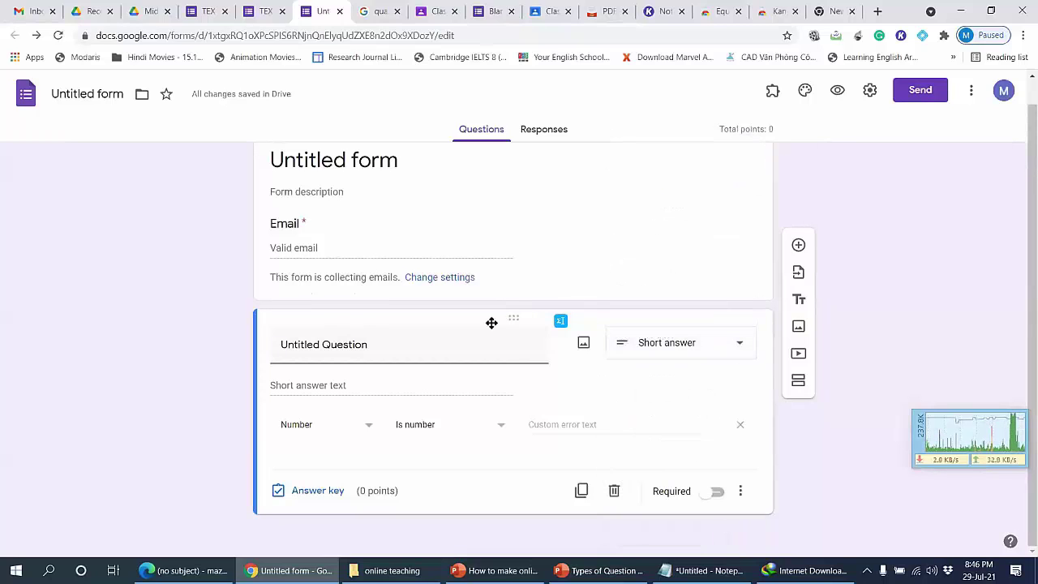
pyautogui.click(423, 350)
pyautogui.write('ufaH')
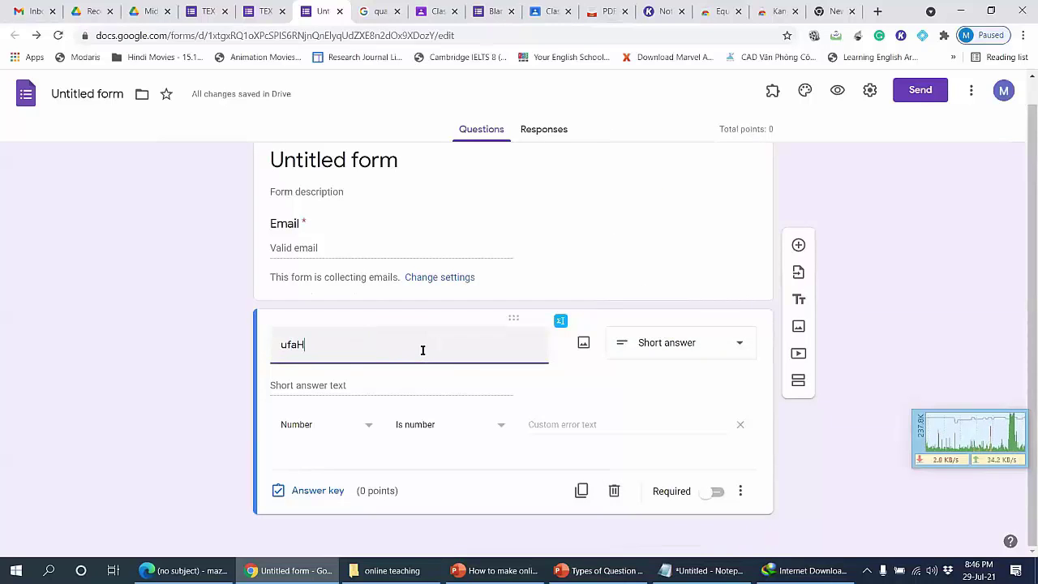
pyautogui.write('jVBA___________________')
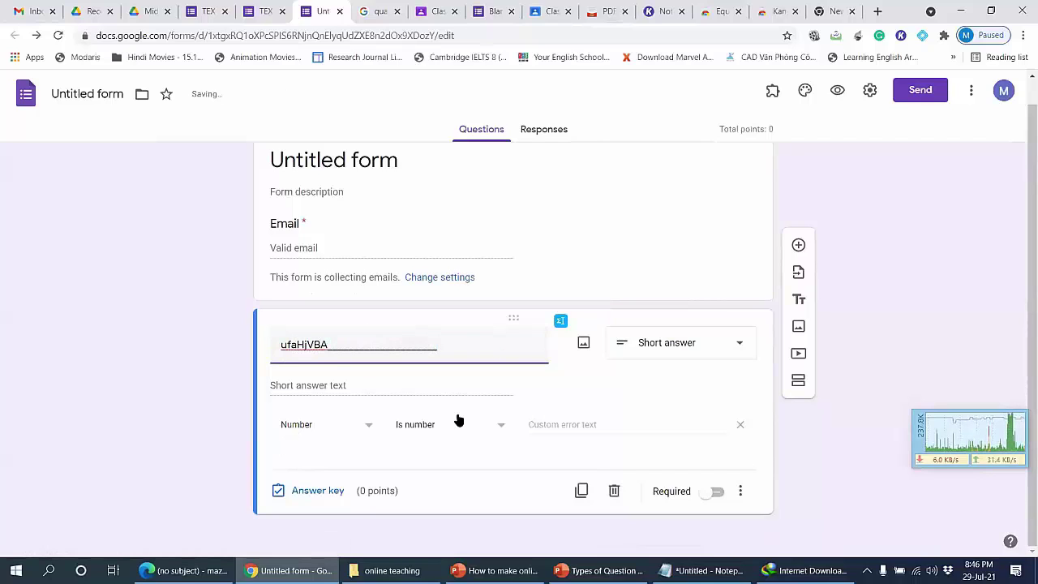
pyautogui.click(740, 425)
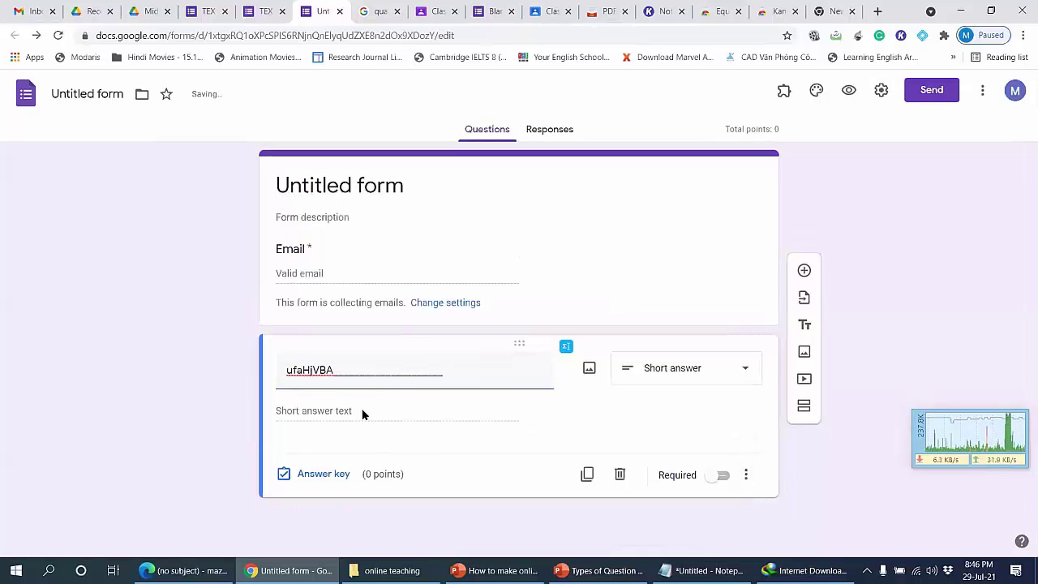
# Step: Scroll PowerPoint to slide 4, Long Question or Paragraph, then return to the form
pyautogui.click(600, 570)
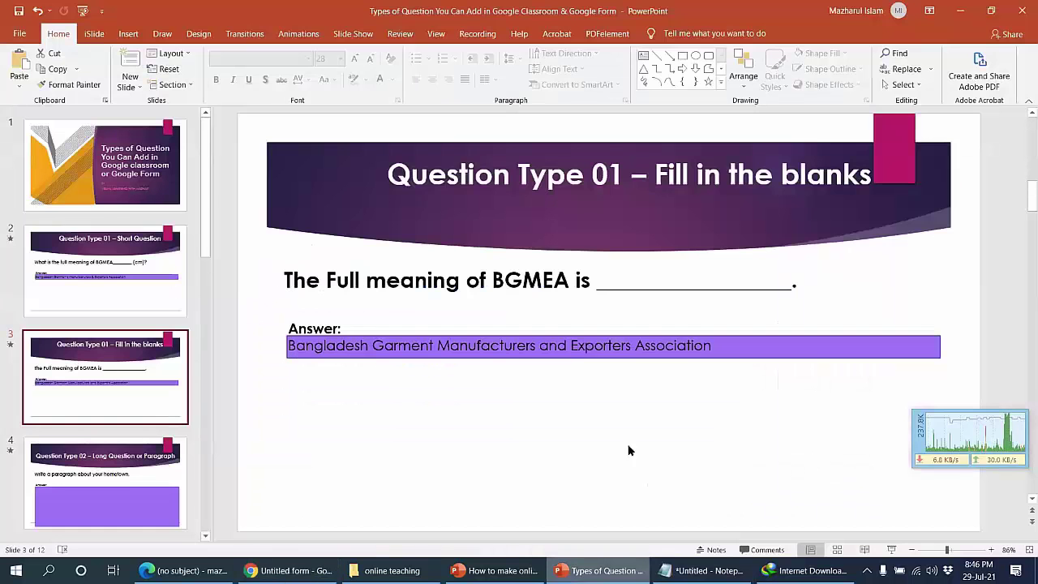
pyautogui.scroll(-2, 640, 347)
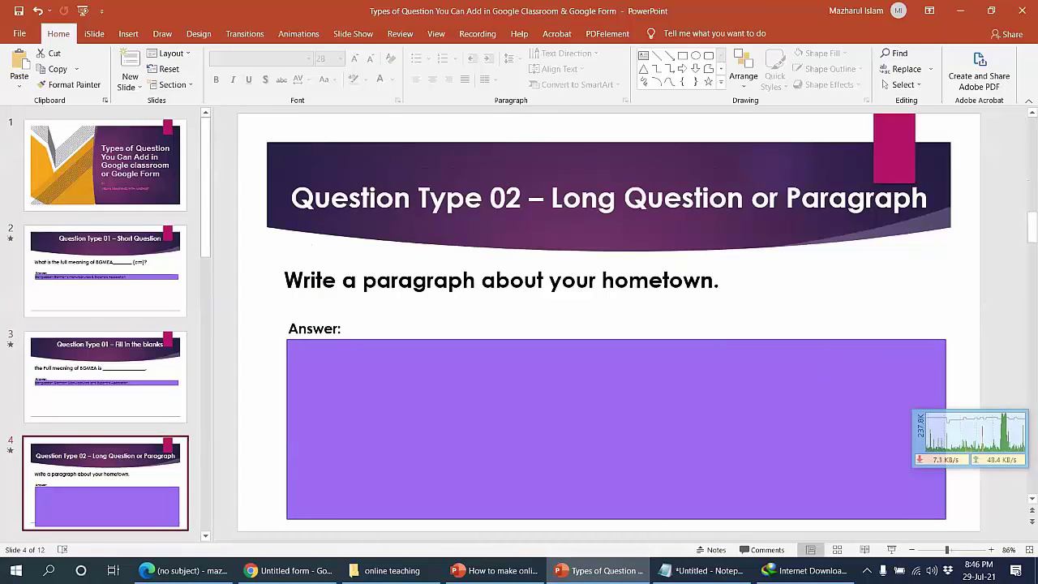
pyautogui.hotkey('alt', 'Tab')
# Step: Change the question to Paragraph and add length validation with a minimum character count rule
pyautogui.click(676, 377)
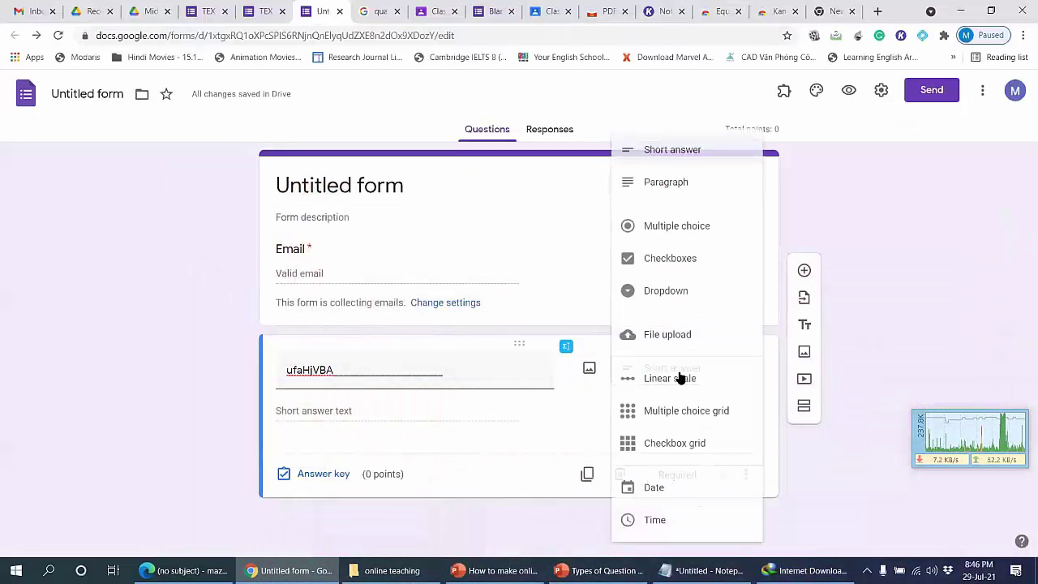
pyautogui.click(663, 187)
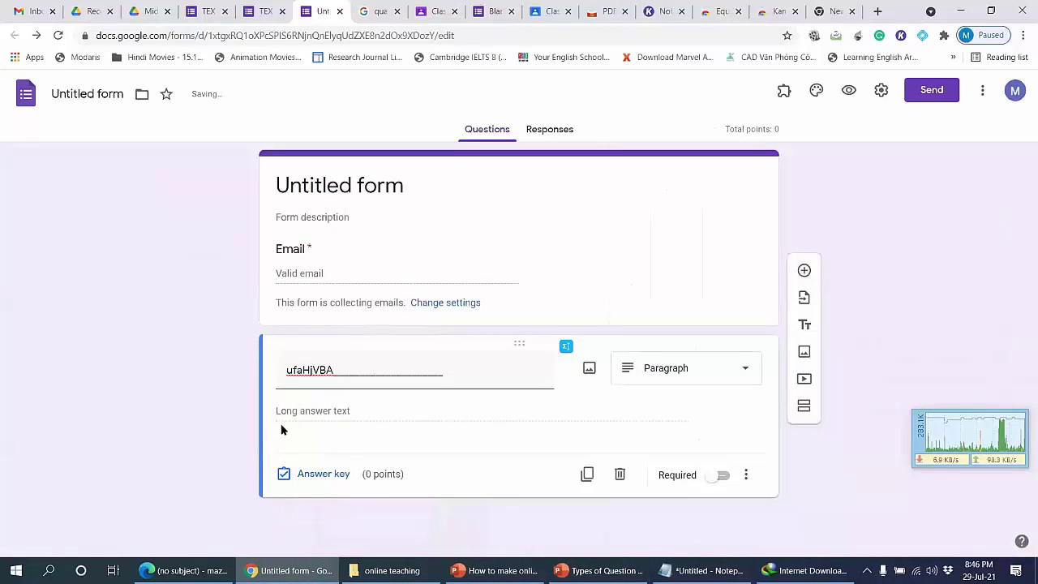
pyautogui.click(746, 474)
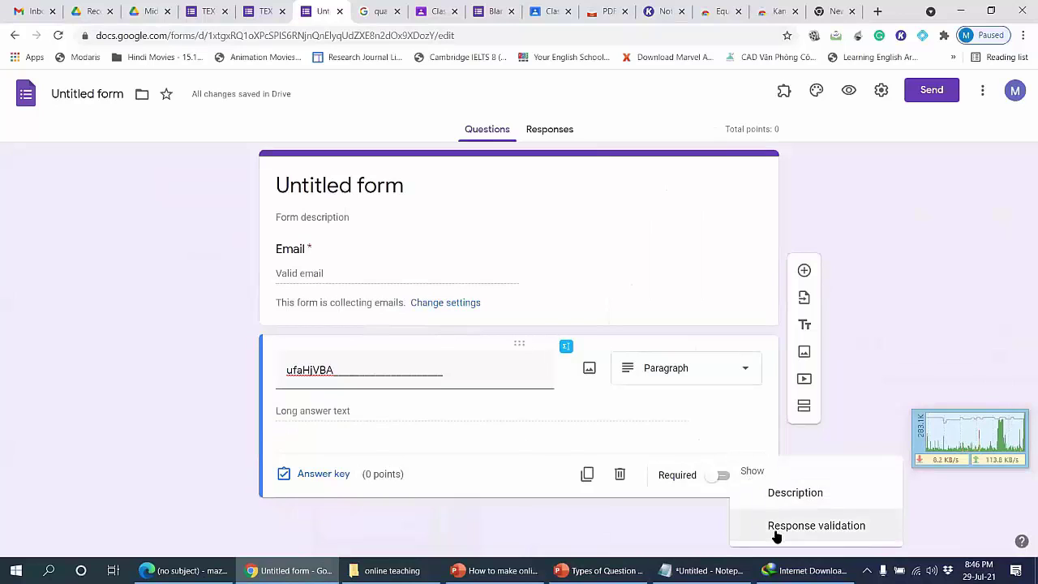
pyautogui.click(815, 526)
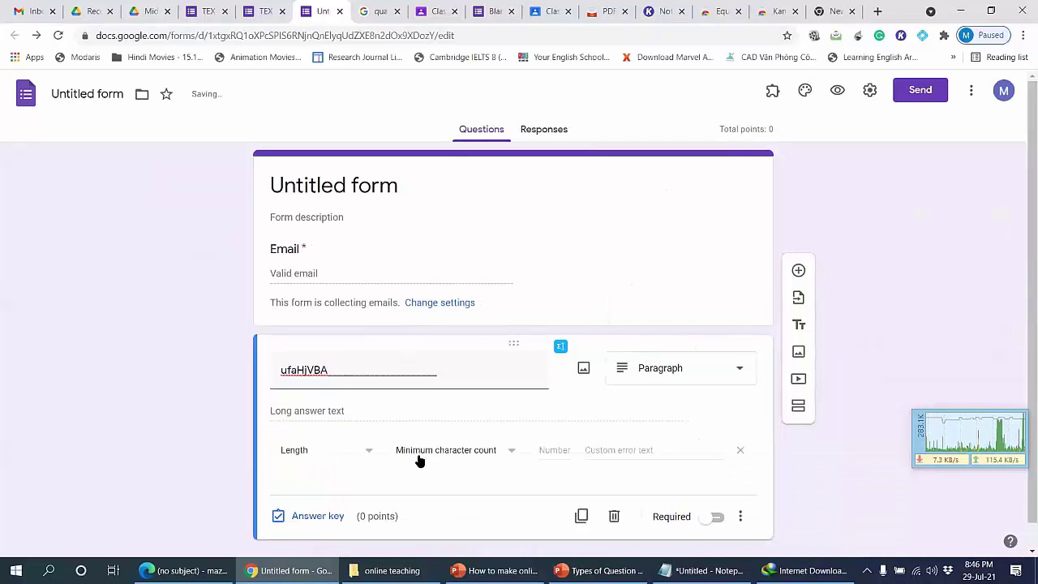
pyautogui.click(453, 450)
pyautogui.click(462, 454)
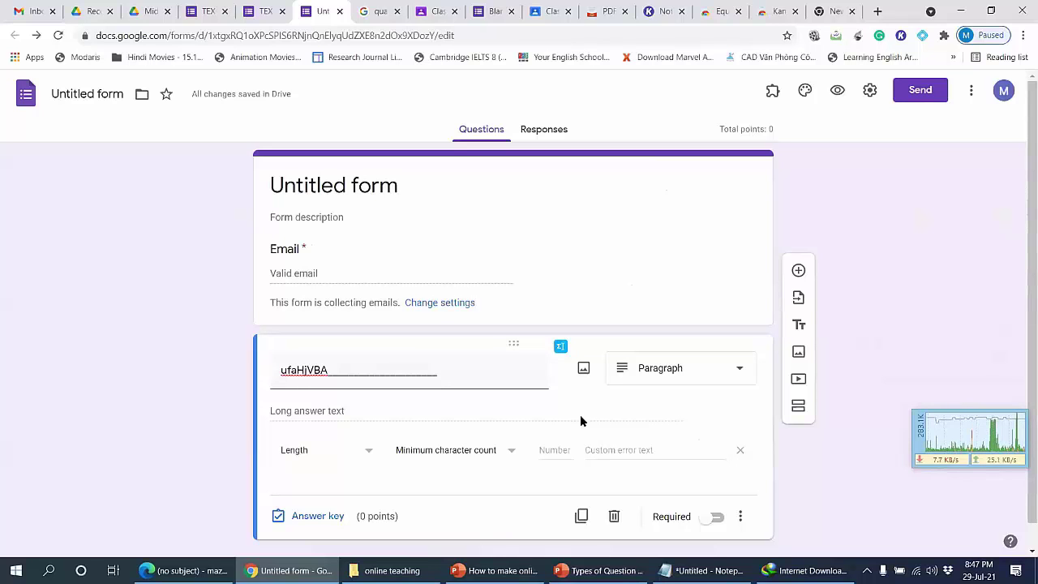
# Step: Switch the length rule to maximum character count, then turn response validation off
pyautogui.click(484, 459)
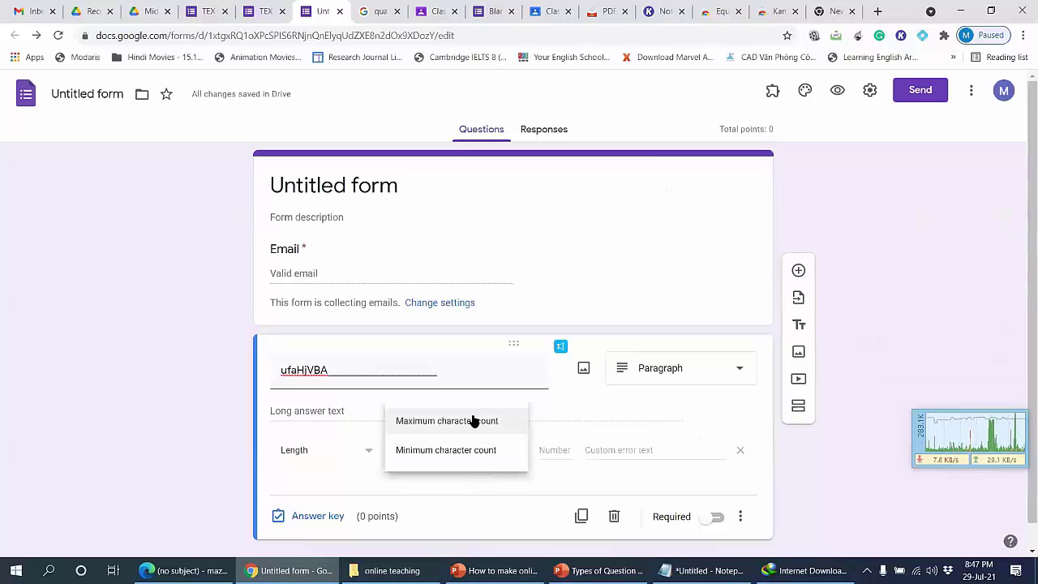
pyautogui.click(475, 420)
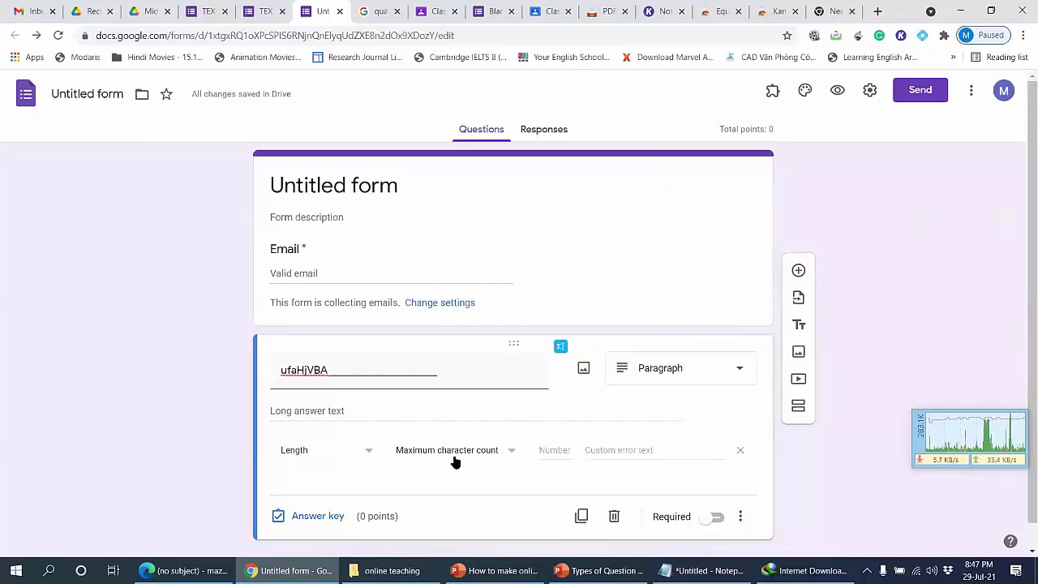
pyautogui.click(739, 514)
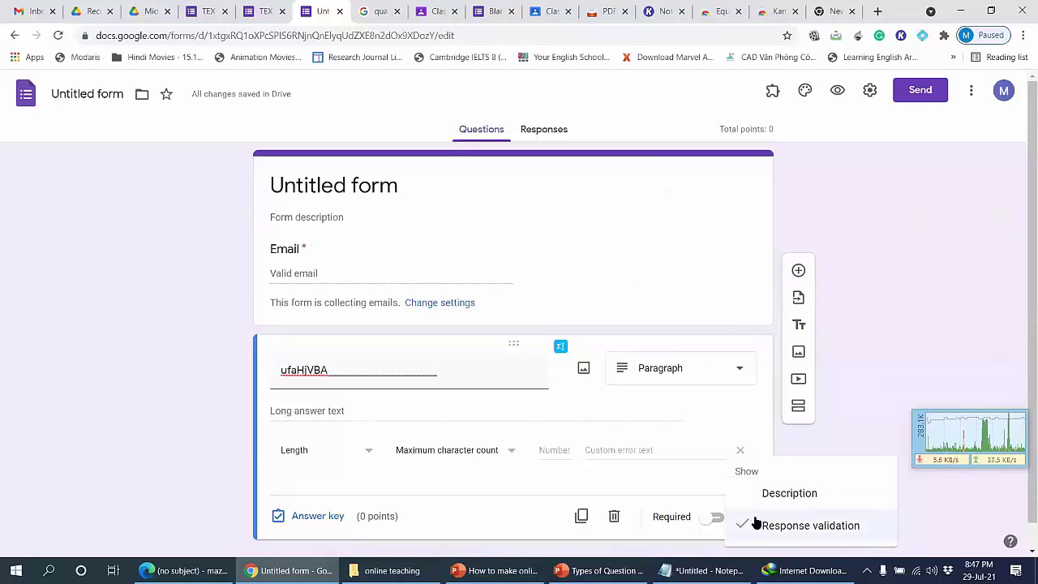
pyautogui.click(802, 526)
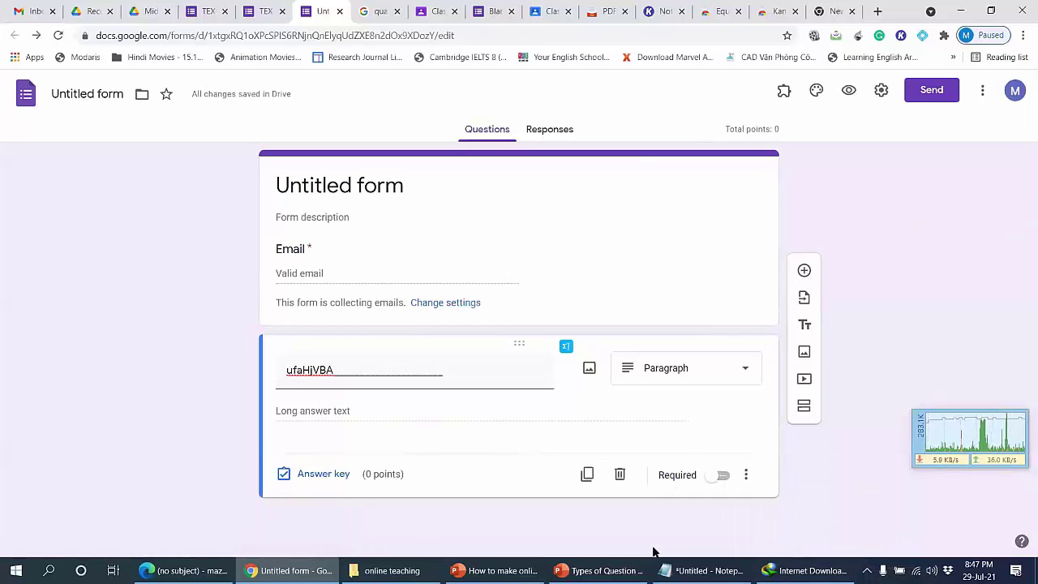
# Step: View PowerPoint's slide 5, Multiple Choice, then return to the Google Form
pyautogui.click(604, 570)
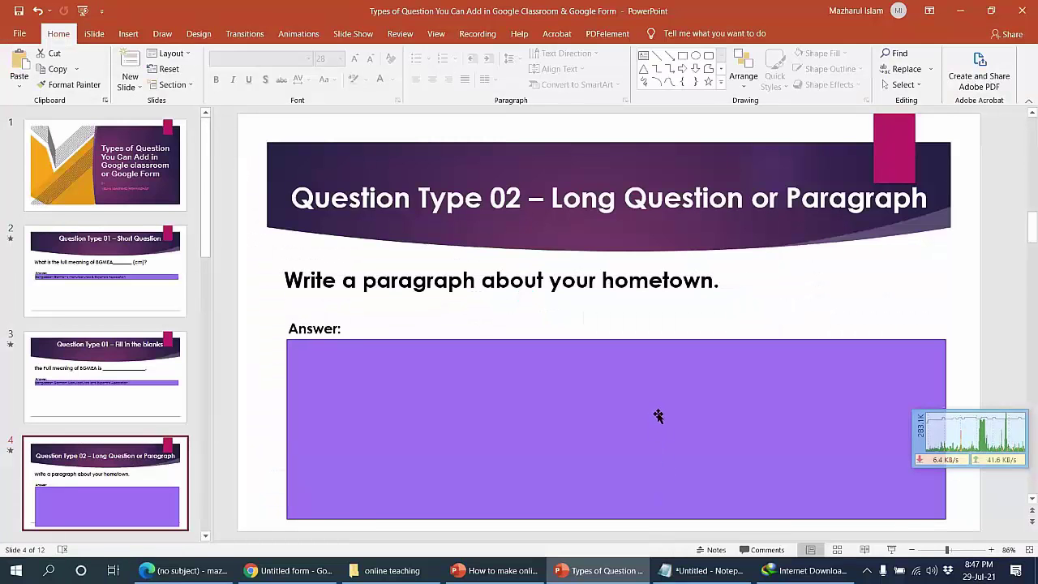
pyautogui.scroll(-1, 659, 416)
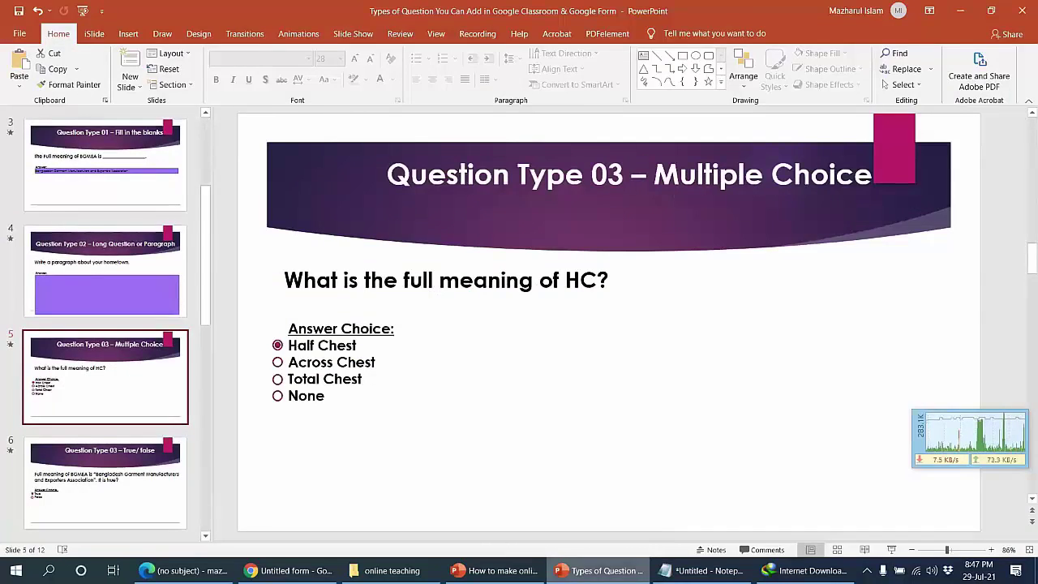
pyautogui.click(600, 570)
# Step: Change the question to Multiple choice and add answers up to Option 6
pyautogui.click(660, 370)
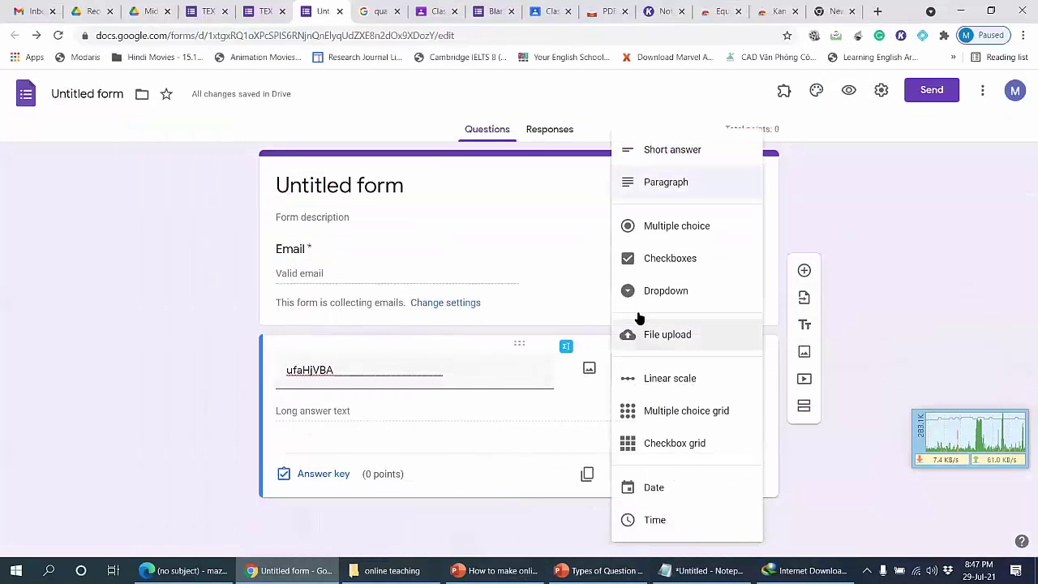
pyautogui.click(667, 230)
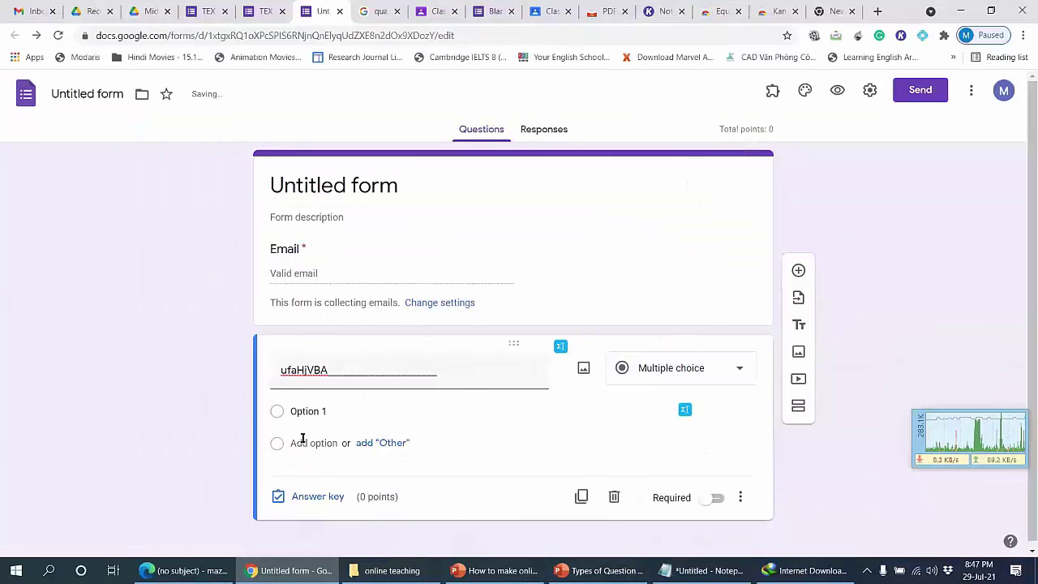
pyautogui.click(305, 411)
pyautogui.click(304, 442)
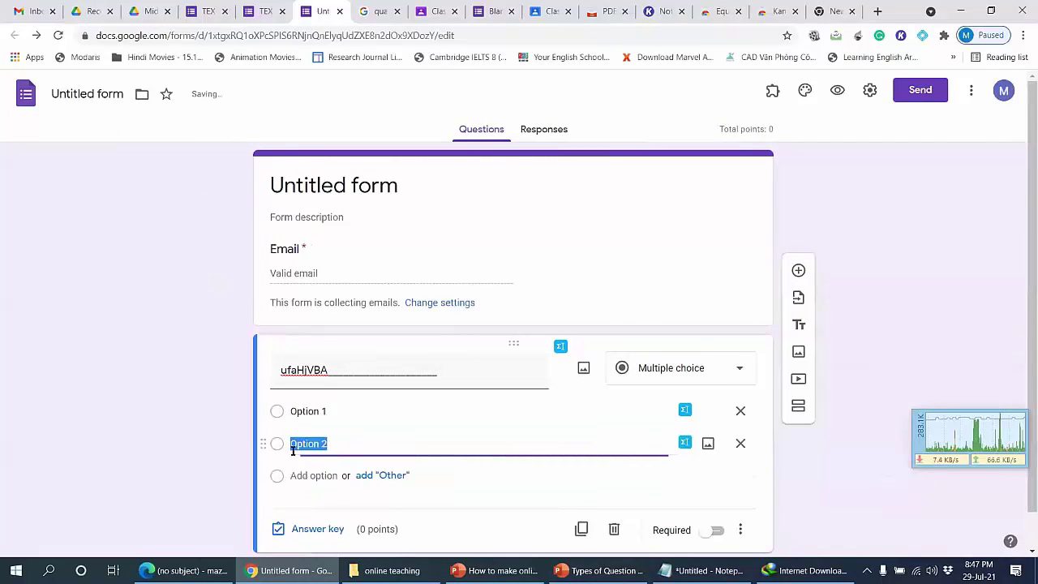
pyautogui.click(324, 476)
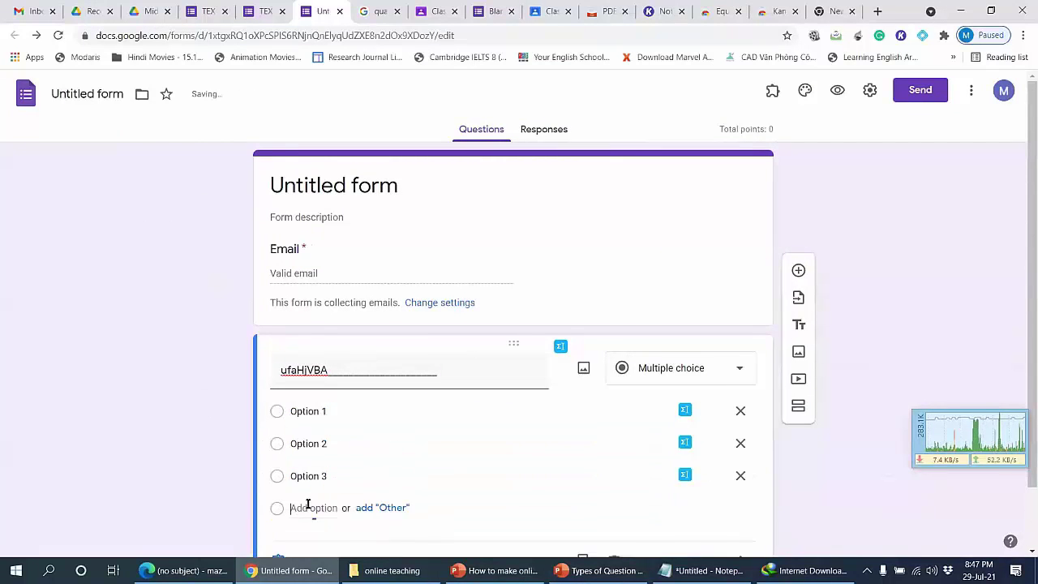
pyautogui.click(310, 506)
pyautogui.click(316, 437)
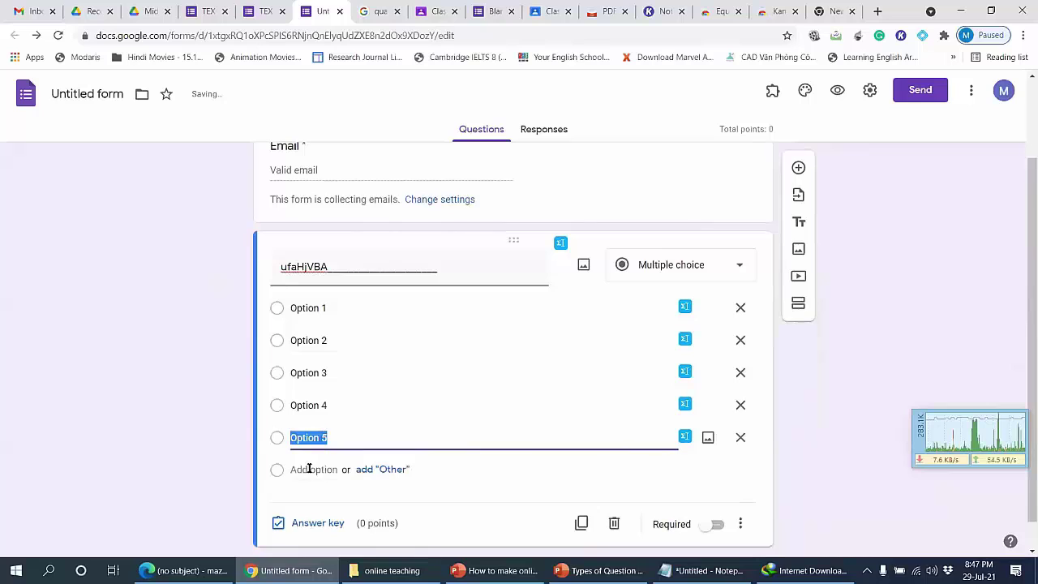
pyautogui.click(308, 469)
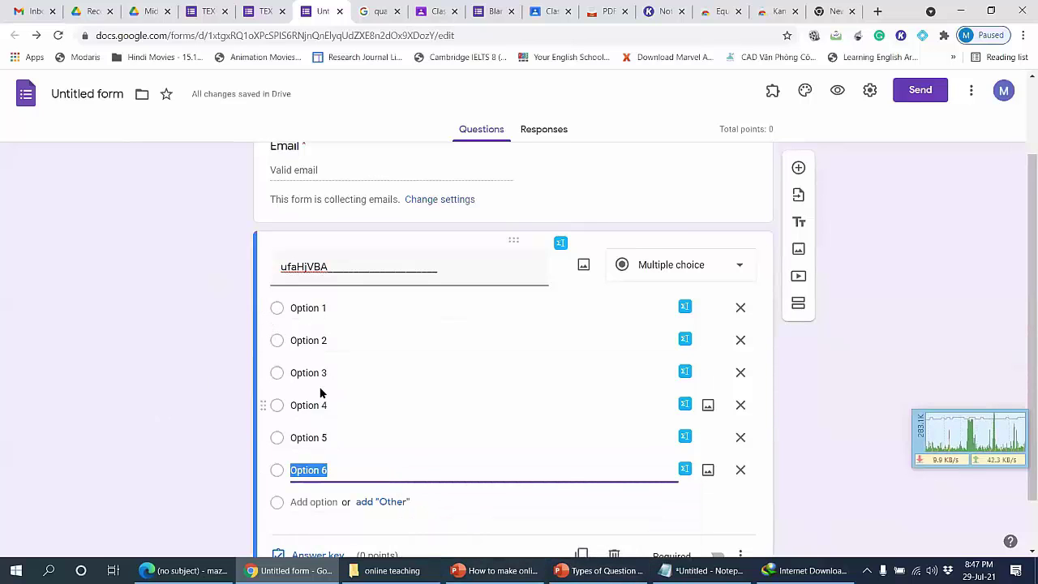
pyautogui.scroll(-1, 268, 406)
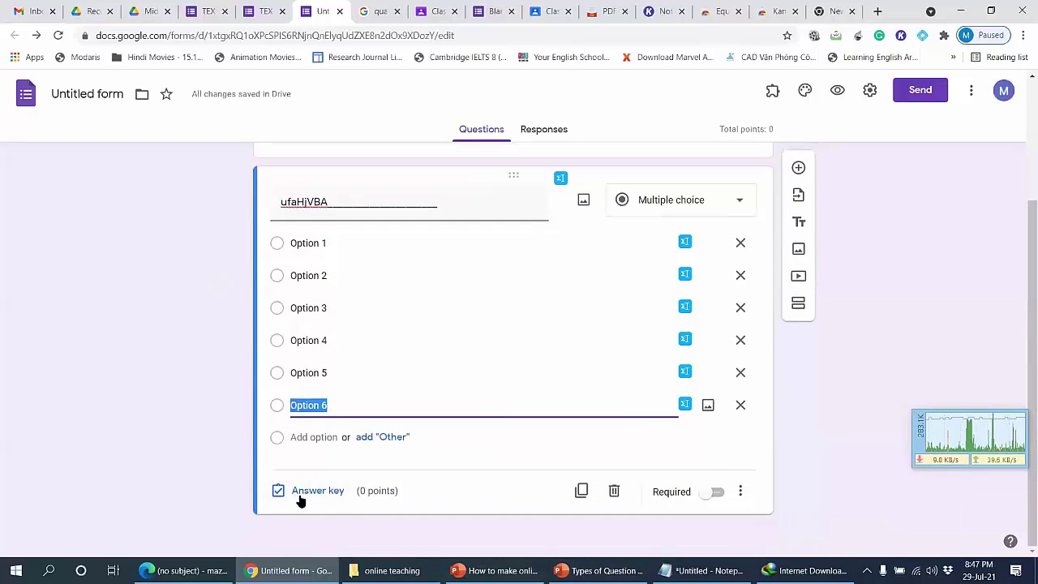
# Step: Open the answer key and mark Option 1 as the correct answer
pyautogui.click(324, 491)
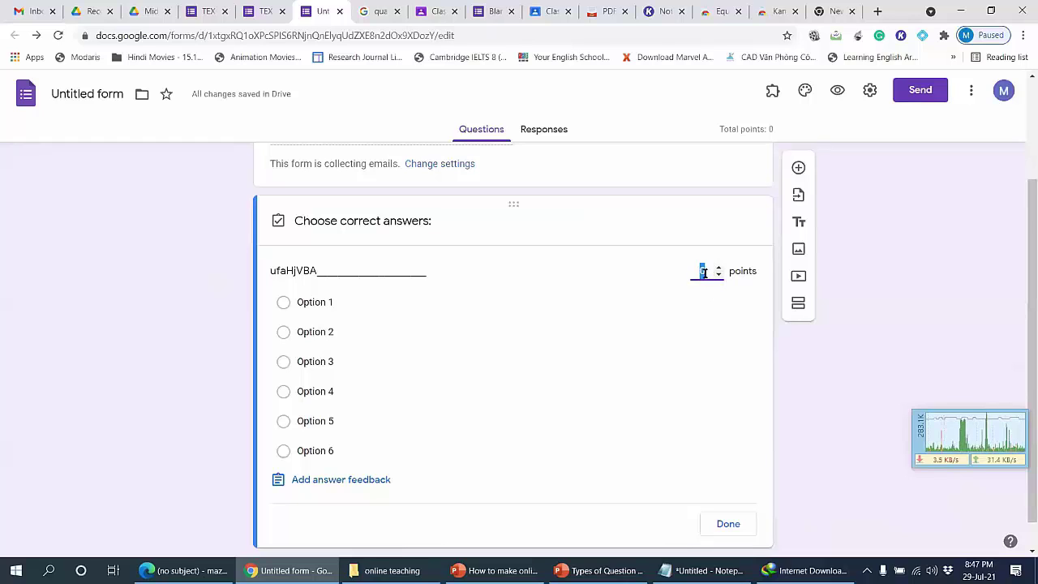
pyautogui.write('1')
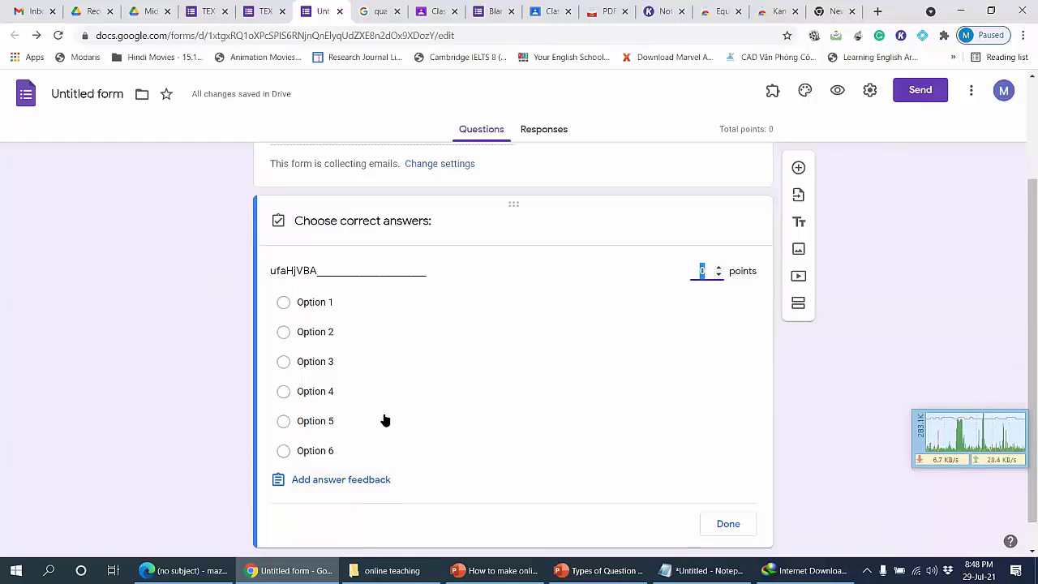
pyautogui.scroll(-1, 385, 420)
pyautogui.click(317, 274)
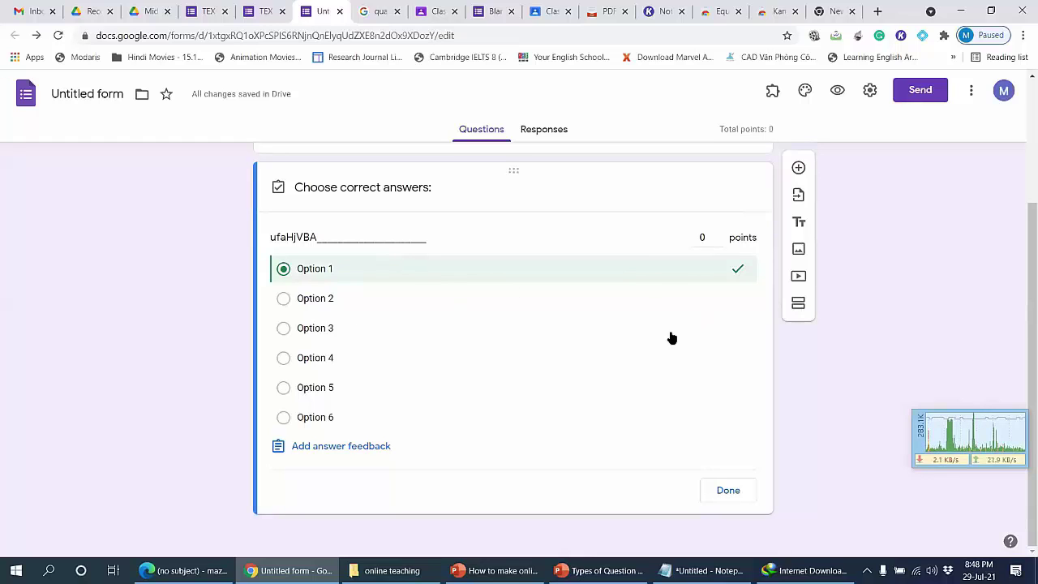
# Step: Cancel the incorrect-answer feedback, leaving it empty, and finish the answer key
pyautogui.click(315, 448)
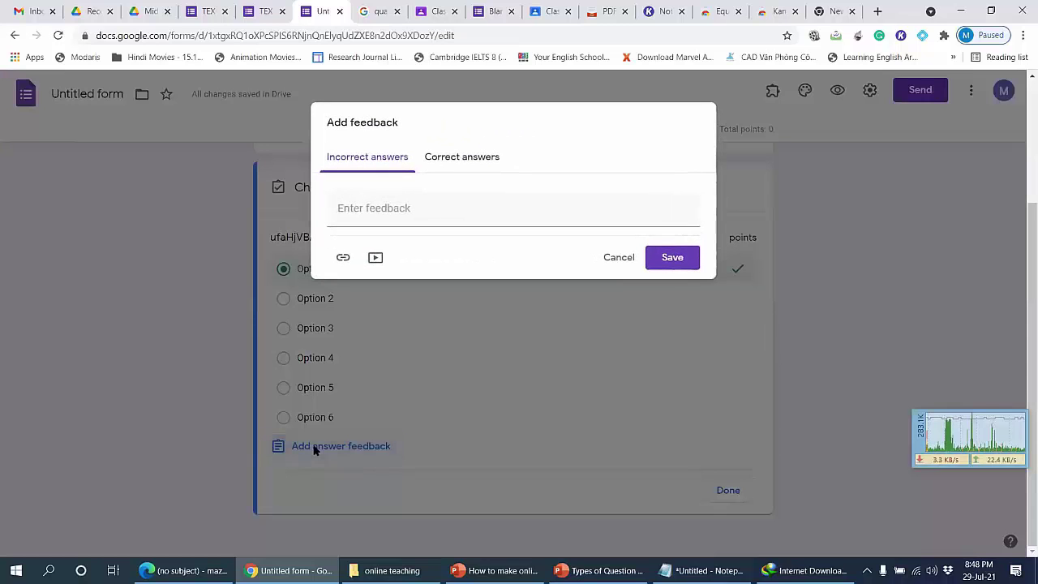
pyautogui.click(374, 210)
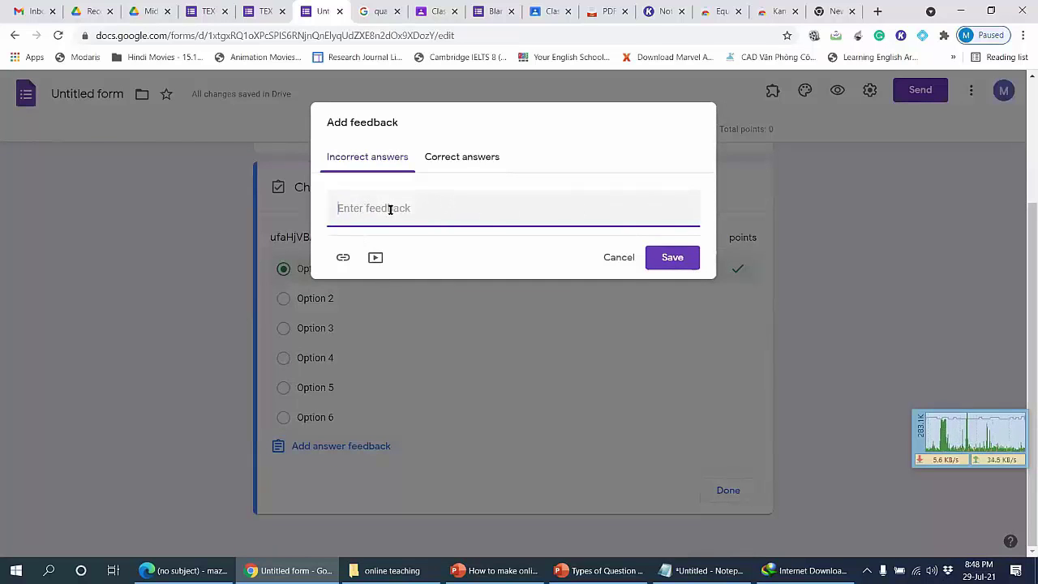
pyautogui.click(616, 257)
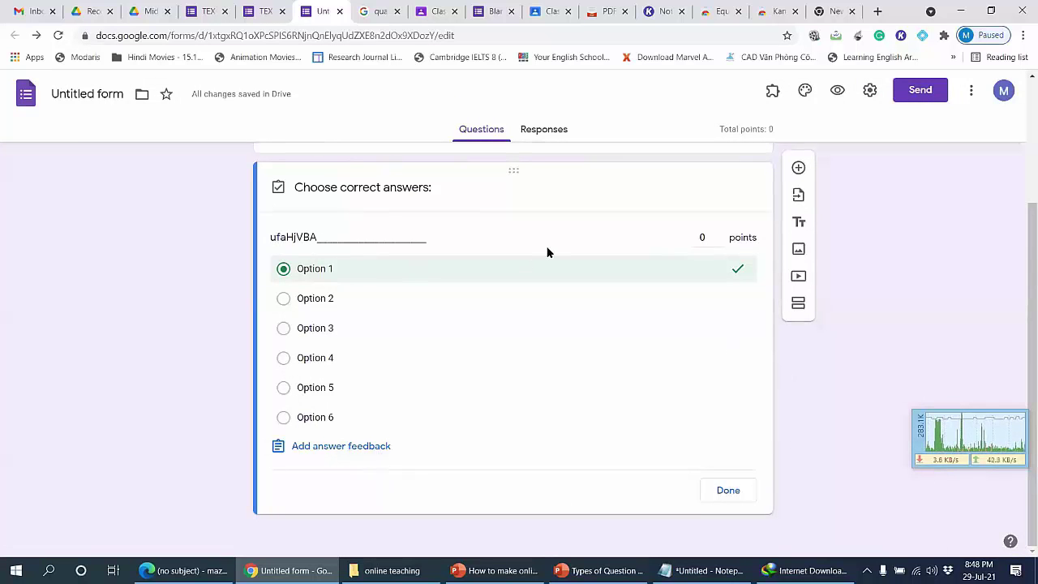
pyautogui.click(734, 492)
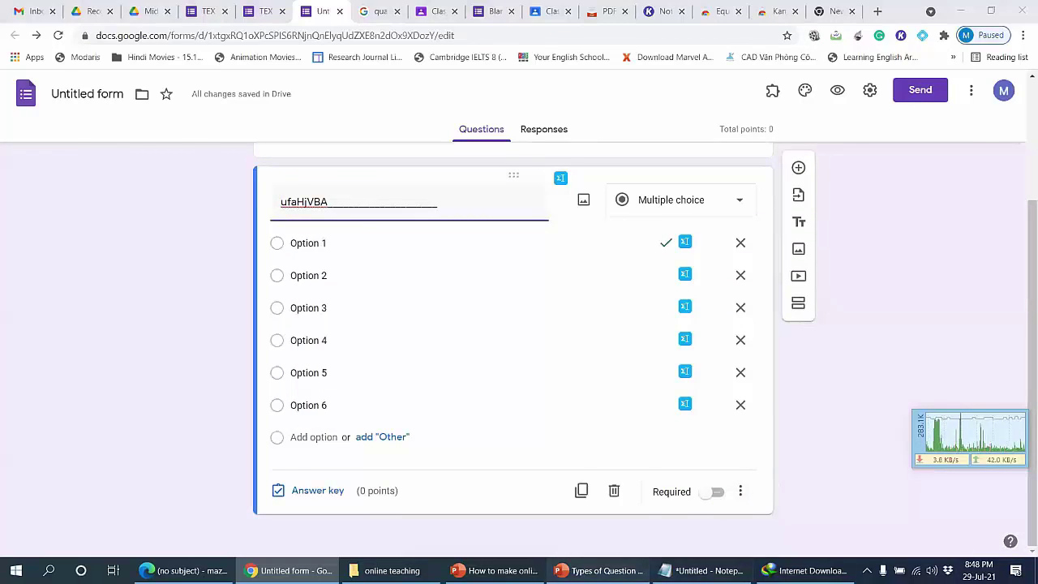
# Step: Scroll the PowerPoint deck to slide 7 'Question Type 04 – Check Box', then minimize it
pyautogui.hotkey('alt', 'Tab')
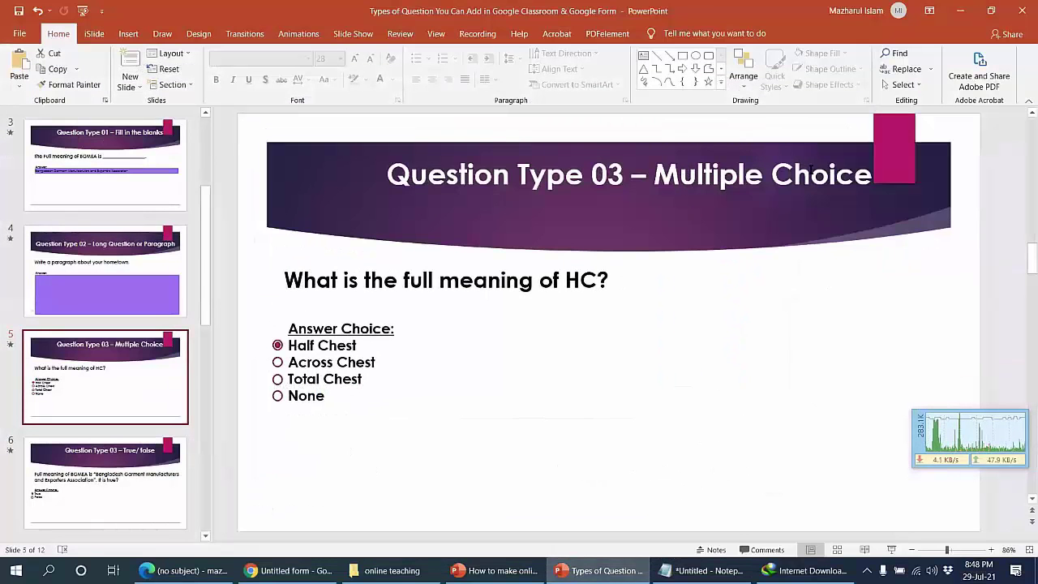
pyautogui.scroll(-1, 809, 169)
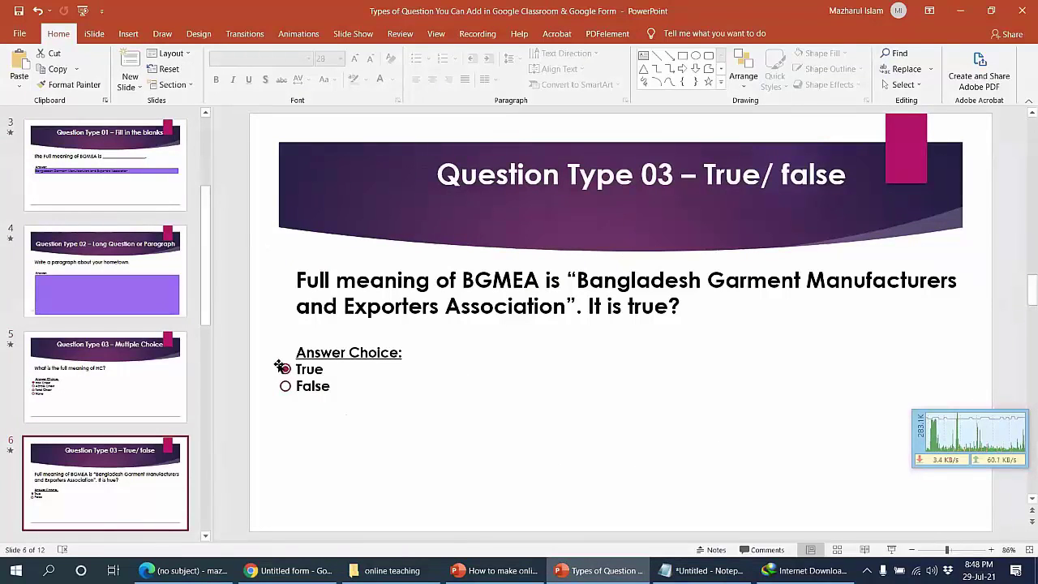
pyautogui.scroll(-1, 535, 335)
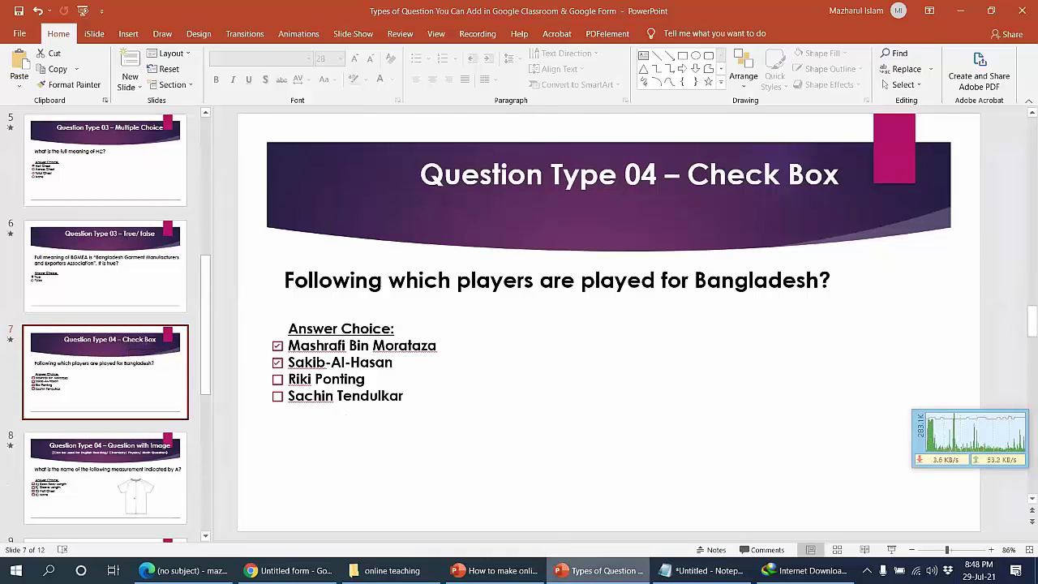
pyautogui.click(577, 570)
# Step: Change the question type from Multiple choice to Checkboxes
pyautogui.click(637, 202)
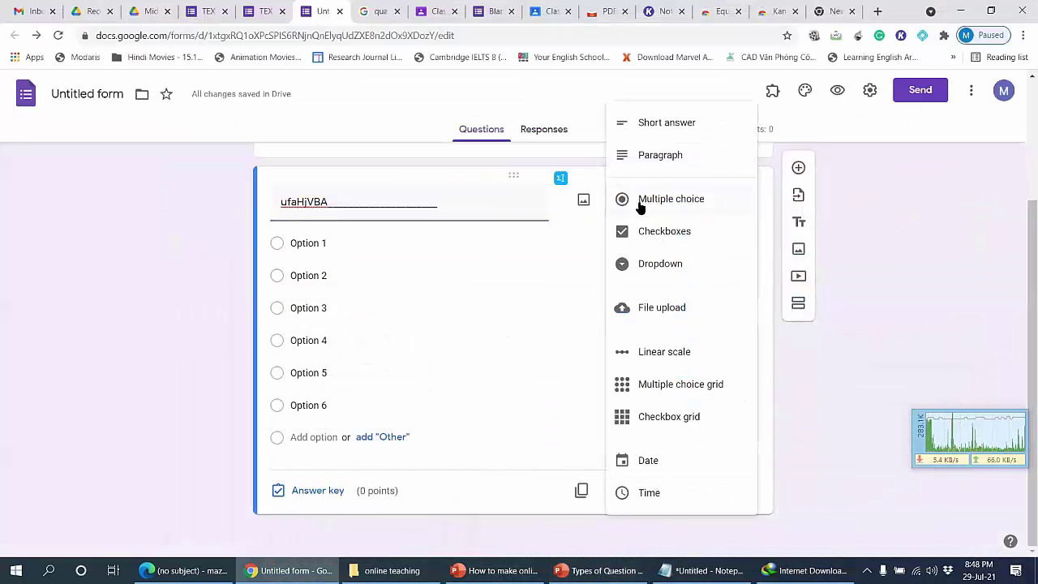
pyautogui.click(262, 277)
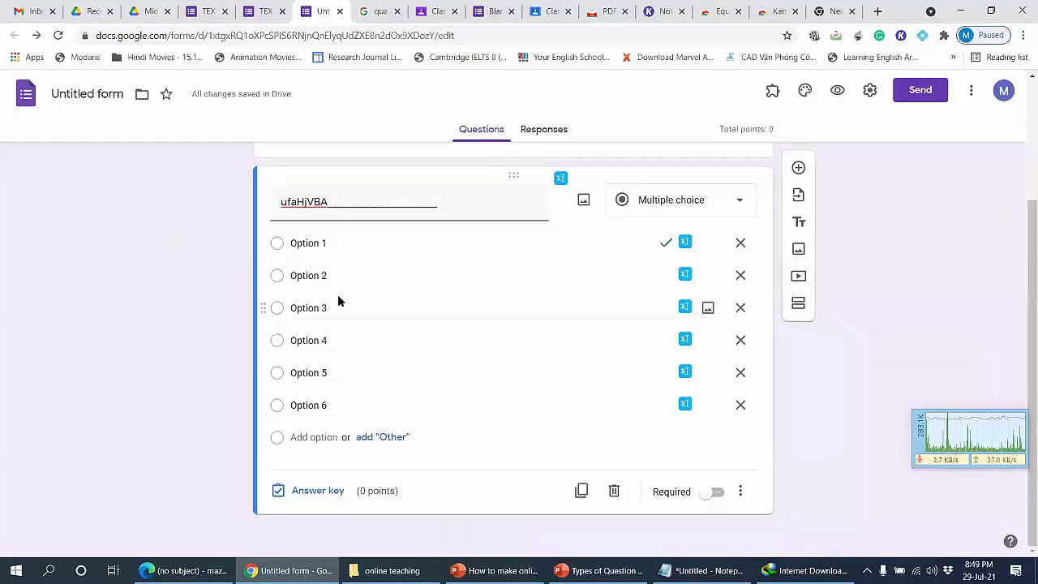
pyautogui.click(678, 199)
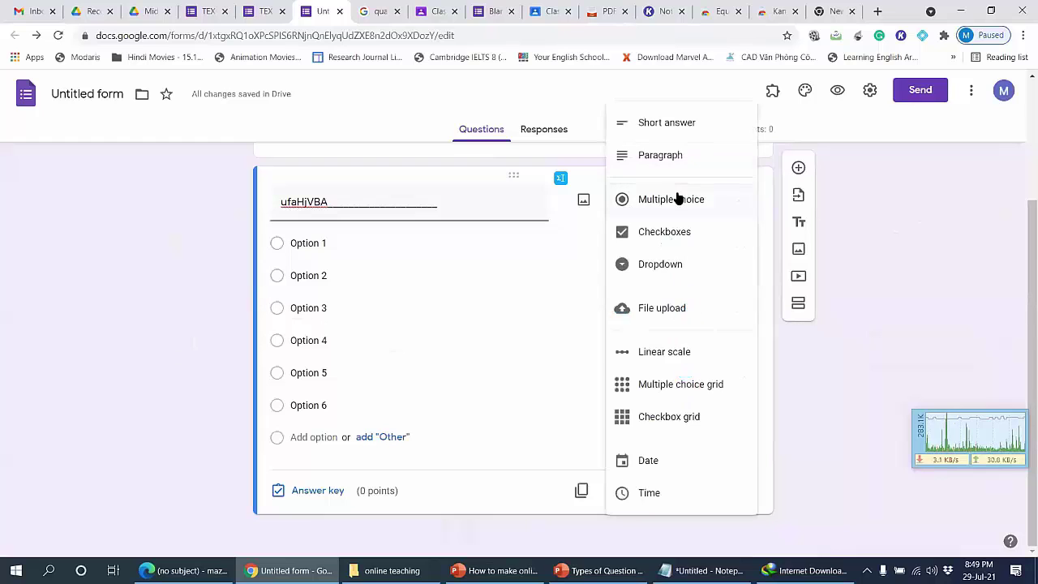
pyautogui.click(659, 234)
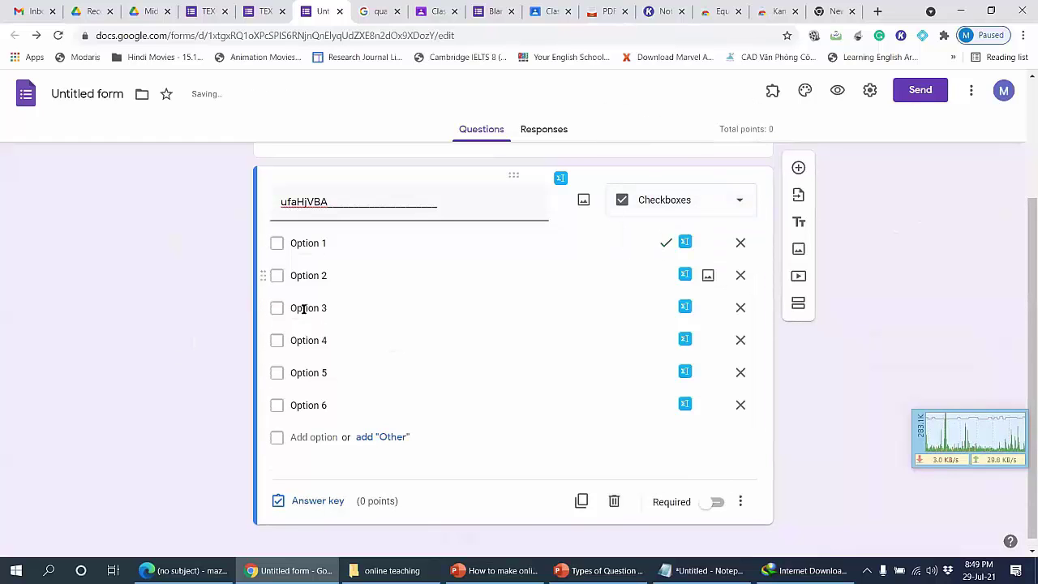
# Step: Mark Option 1 and Option 2 as the correct answers in the answer key
pyautogui.click(279, 242)
pyautogui.click(281, 276)
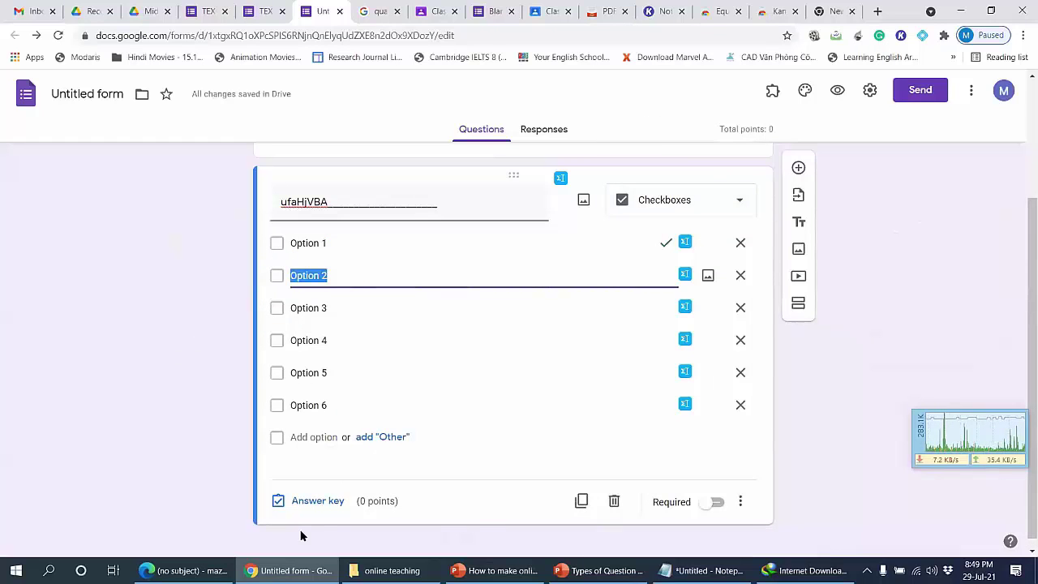
pyautogui.click(316, 507)
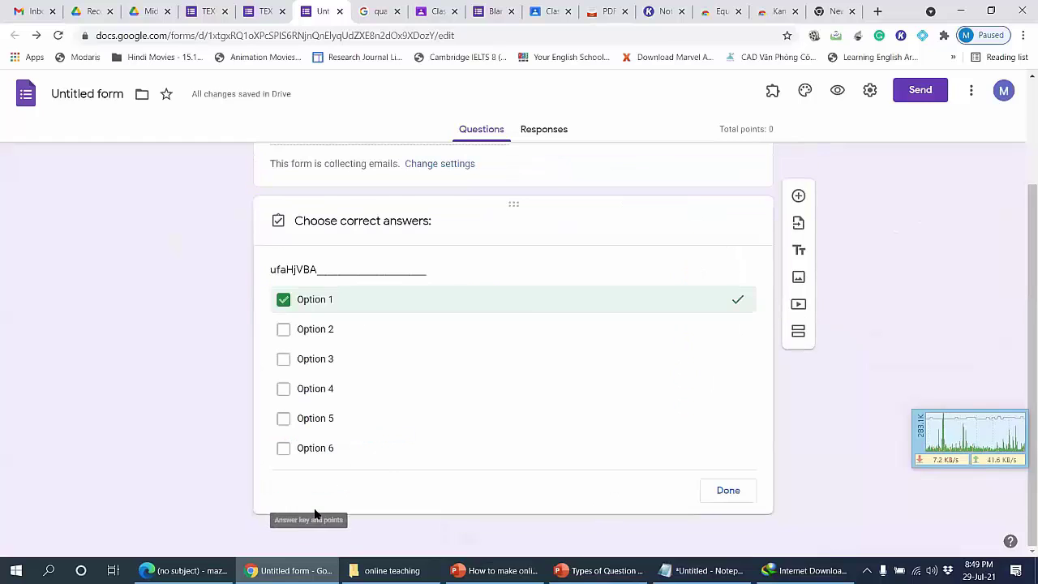
pyautogui.click(284, 334)
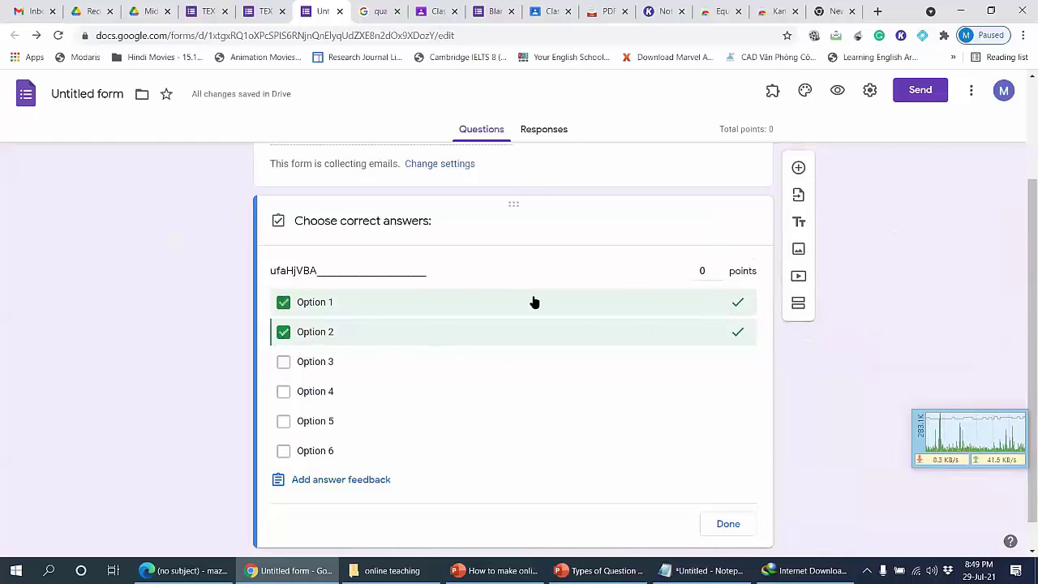
pyautogui.click(729, 523)
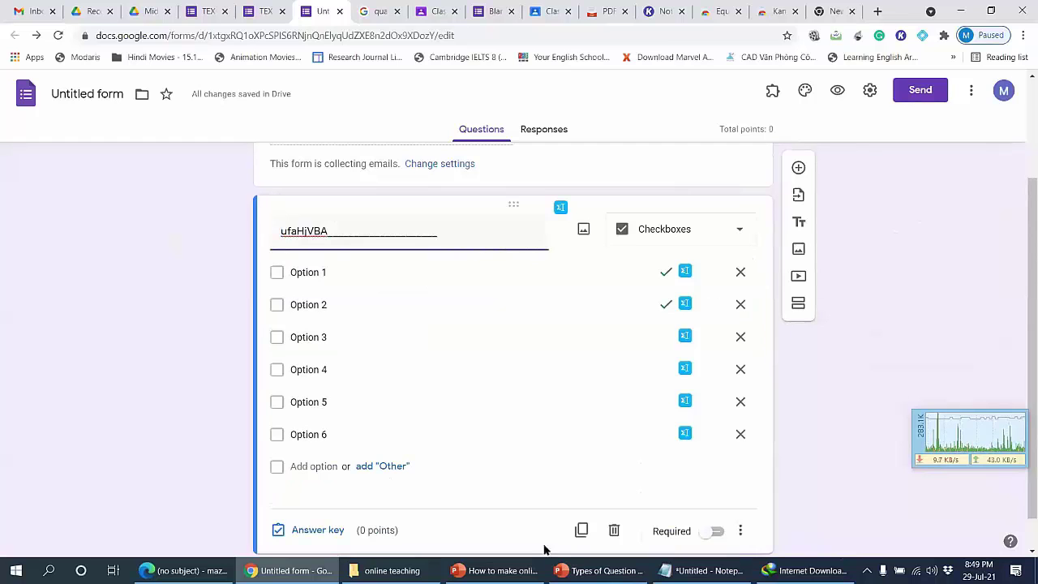
# Step: Glance ahead in the presentation slides, then return to the form
pyautogui.click(600, 570)
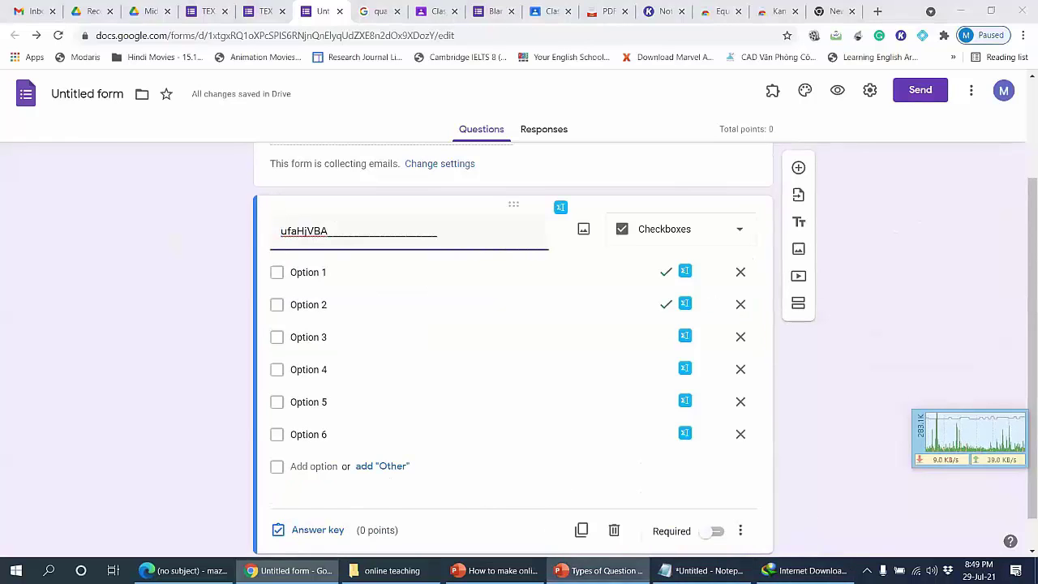
pyautogui.scroll(-1, 716, 231)
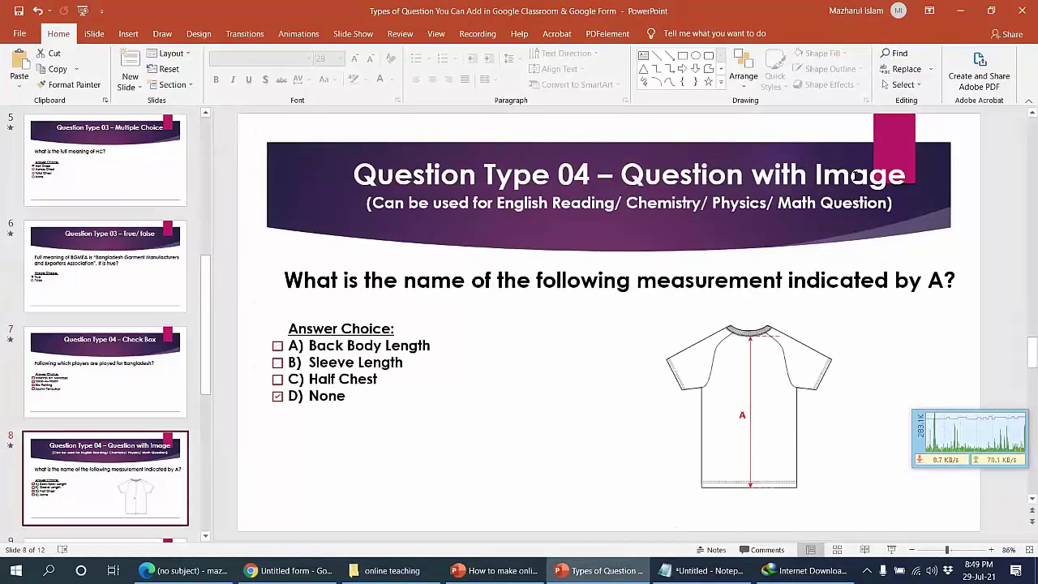
pyautogui.click(600, 570)
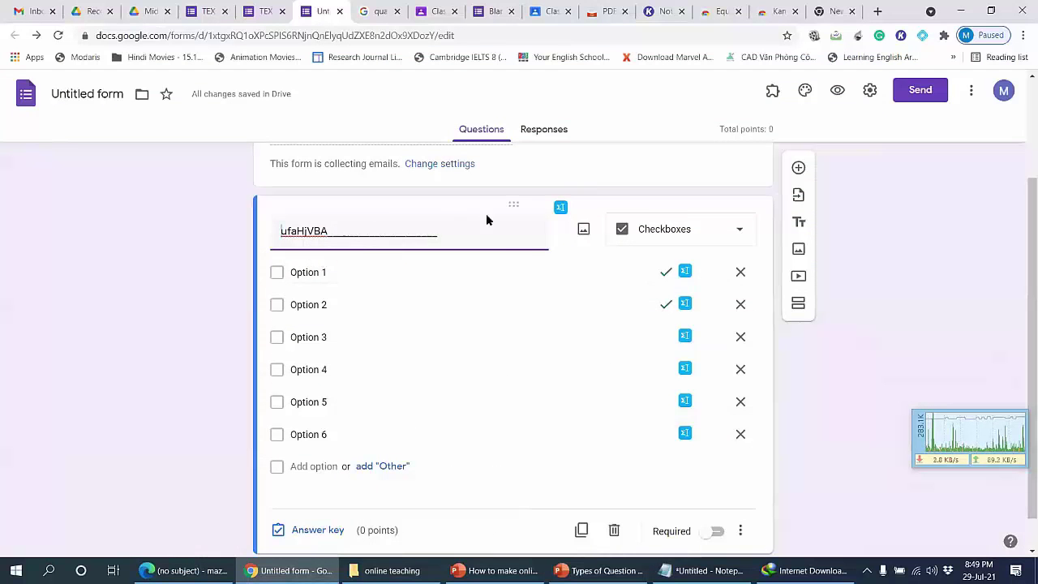
# Step: Search Google Images for 'coTTON' and insert a cotton photo into the question
pyautogui.click(584, 231)
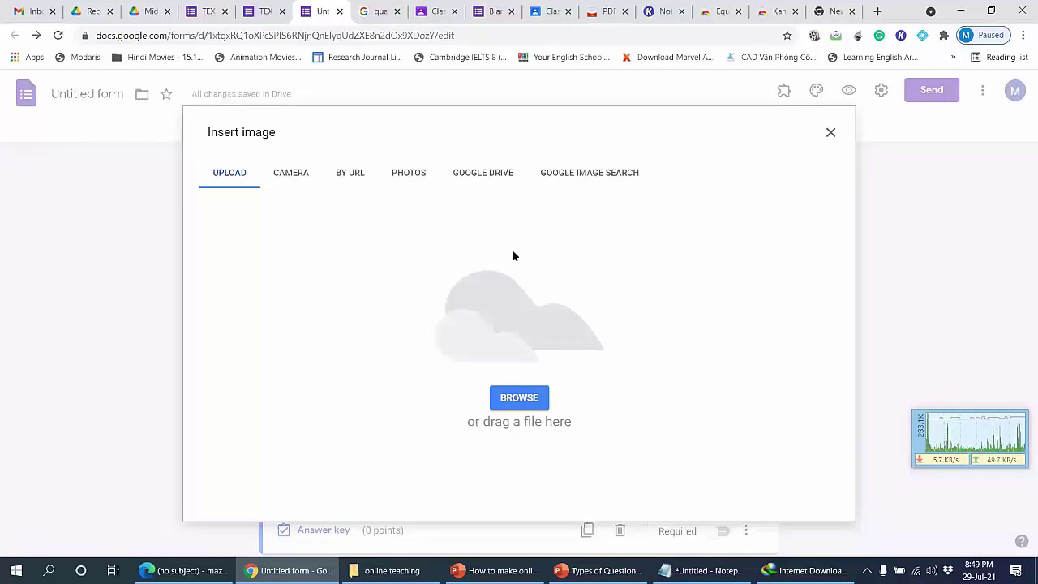
pyautogui.click(603, 180)
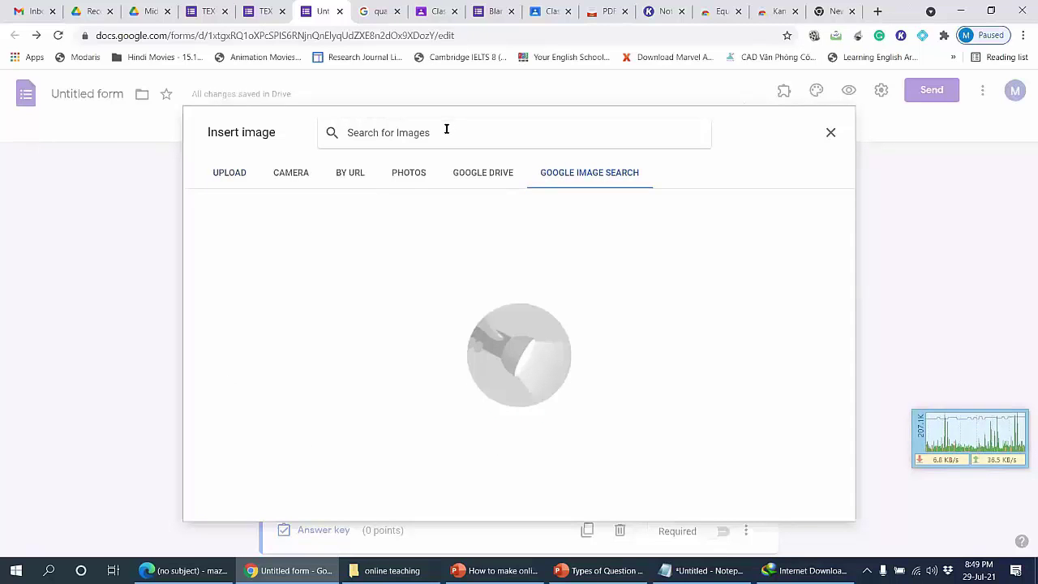
pyautogui.write('co')
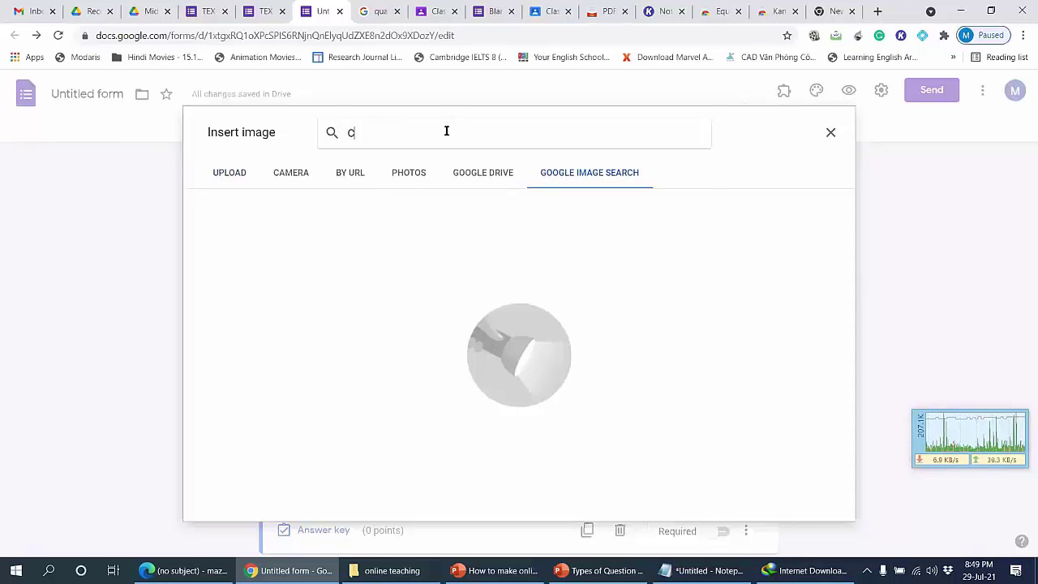
pyautogui.write('TTON')
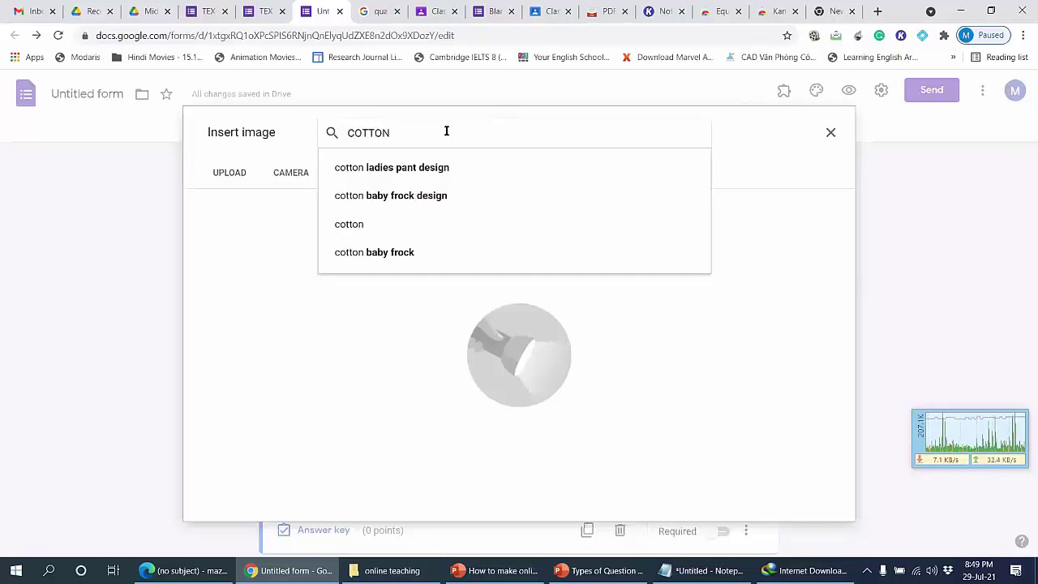
pyautogui.press('Return')
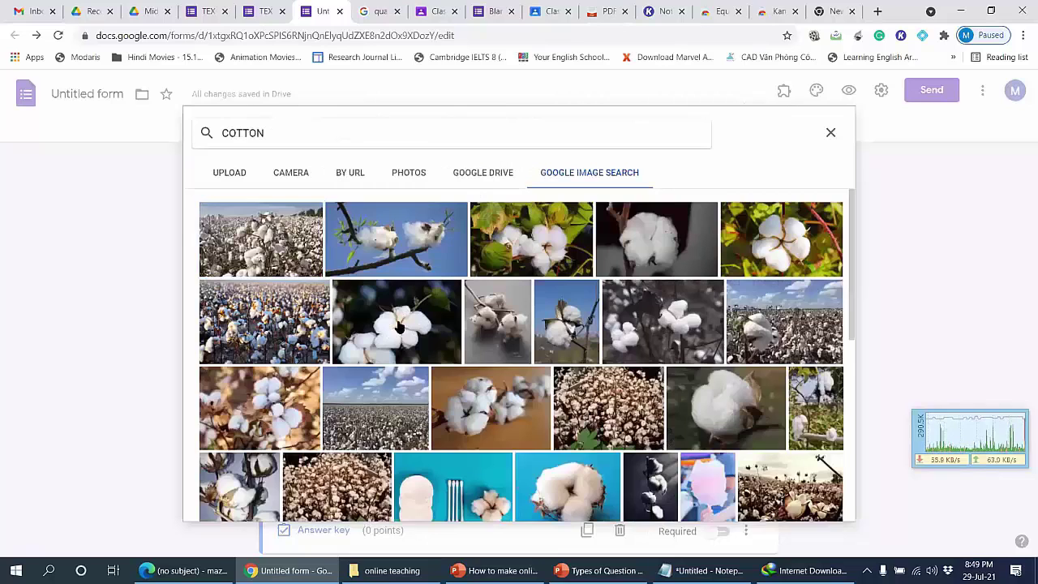
pyautogui.click(399, 326)
pyautogui.click(815, 506)
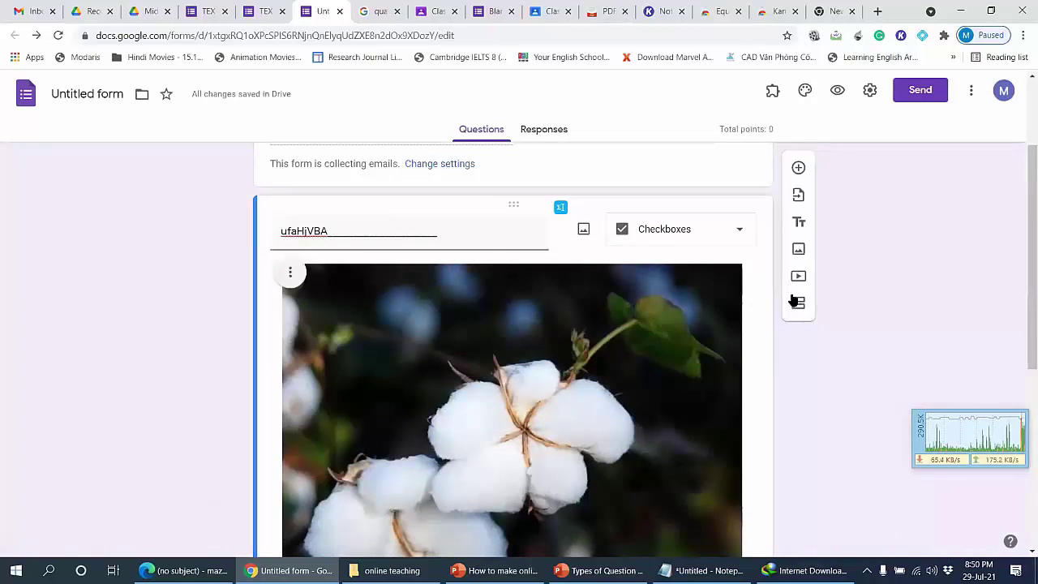
# Step: Review the answer options beneath the cotton photo, selecting Option 1
pyautogui.scroll(-3, 463, 278)
pyautogui.scroll(3, 463, 278)
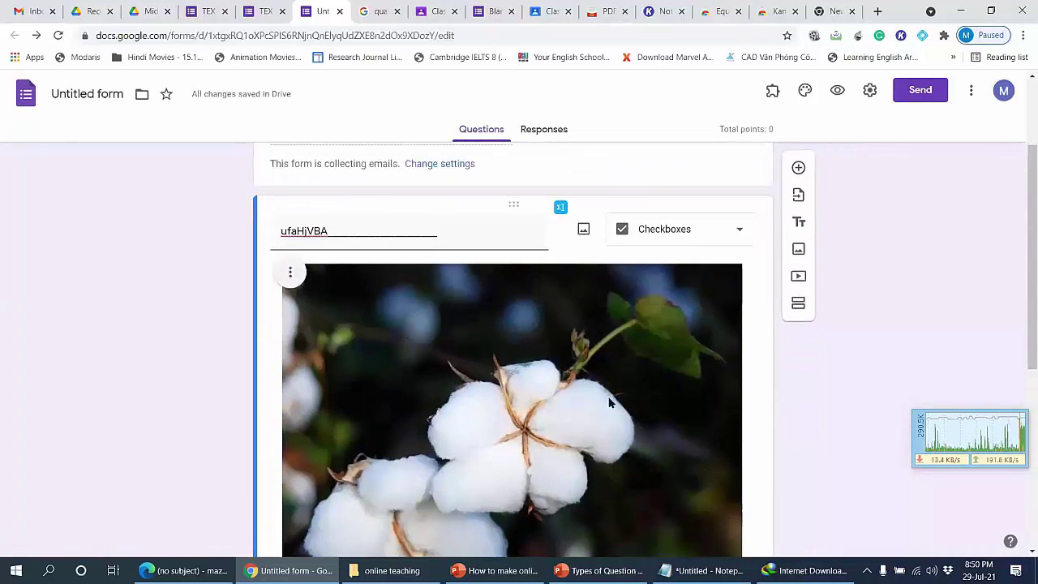
pyautogui.scroll(-2, 568, 307)
pyautogui.scroll(-1, 573, 276)
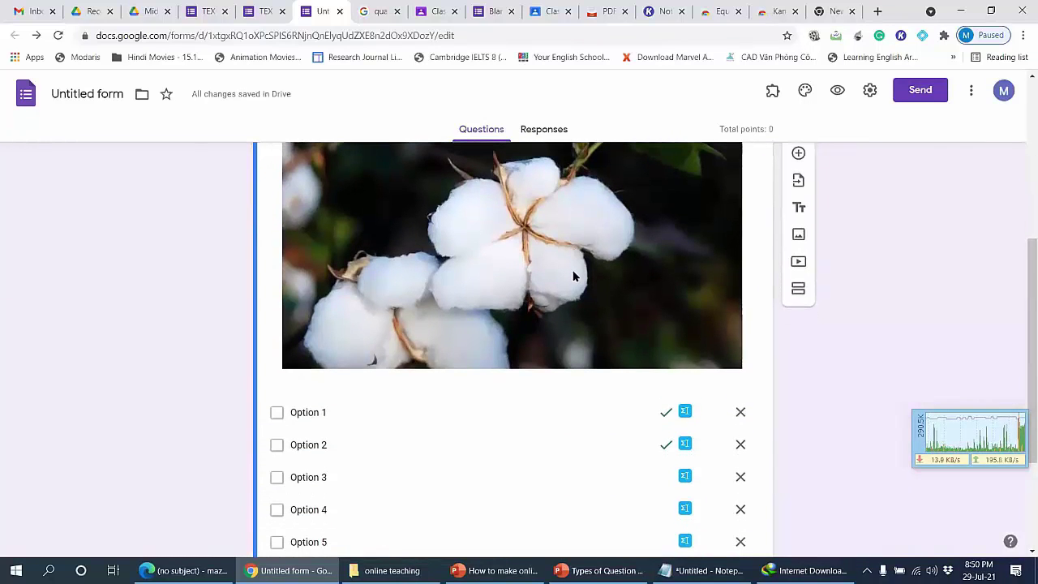
pyautogui.click(303, 413)
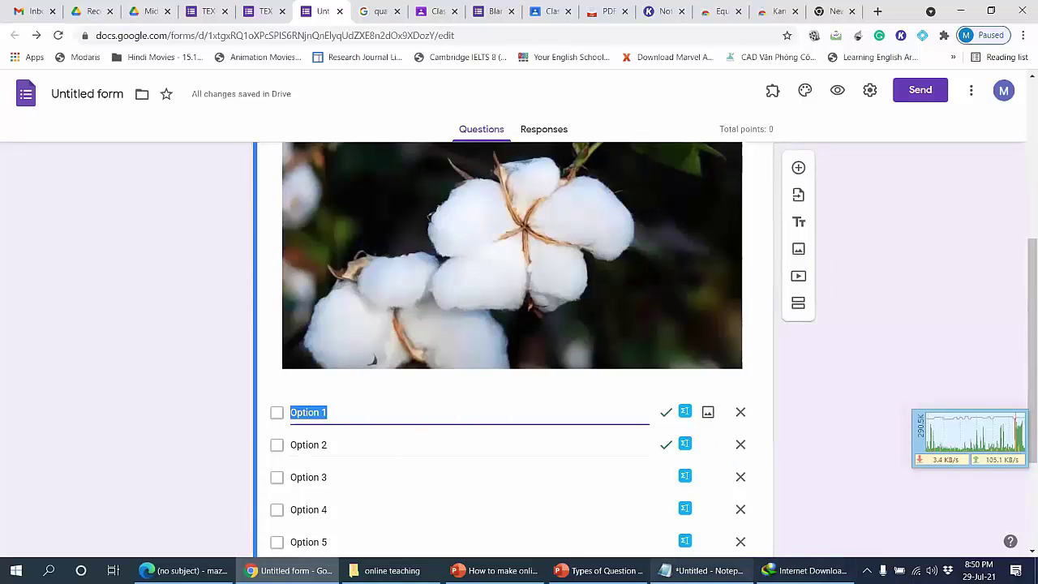
pyautogui.click(632, 570)
# Step: Highlight 'care label code' on slide 9, check the form, then advance to slide 10 'Dropdown Menu'
pyautogui.scroll(-1, 575, 433)
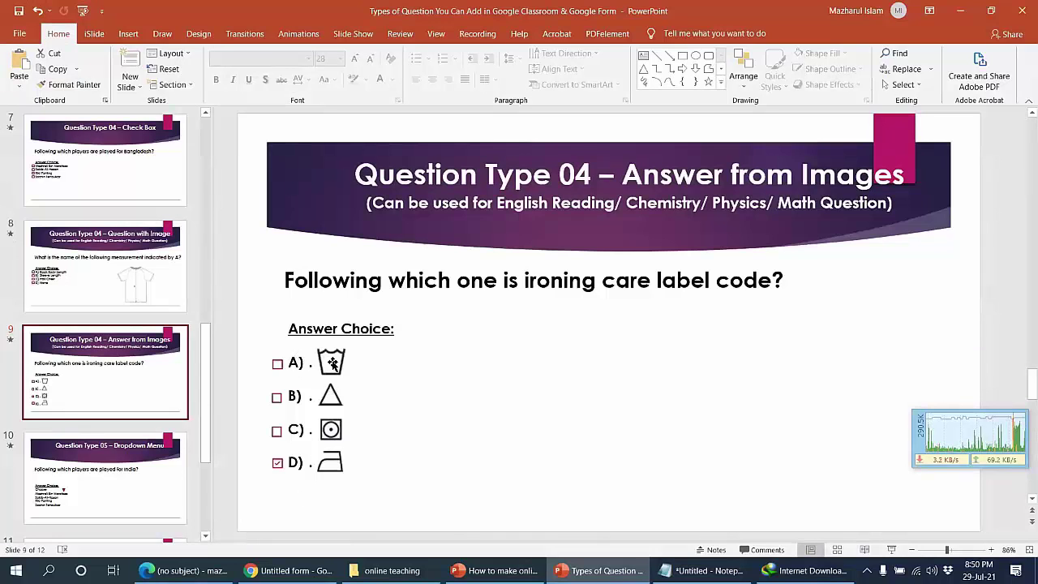
pyautogui.moveTo(601, 280); pyautogui.dragTo(770, 280)
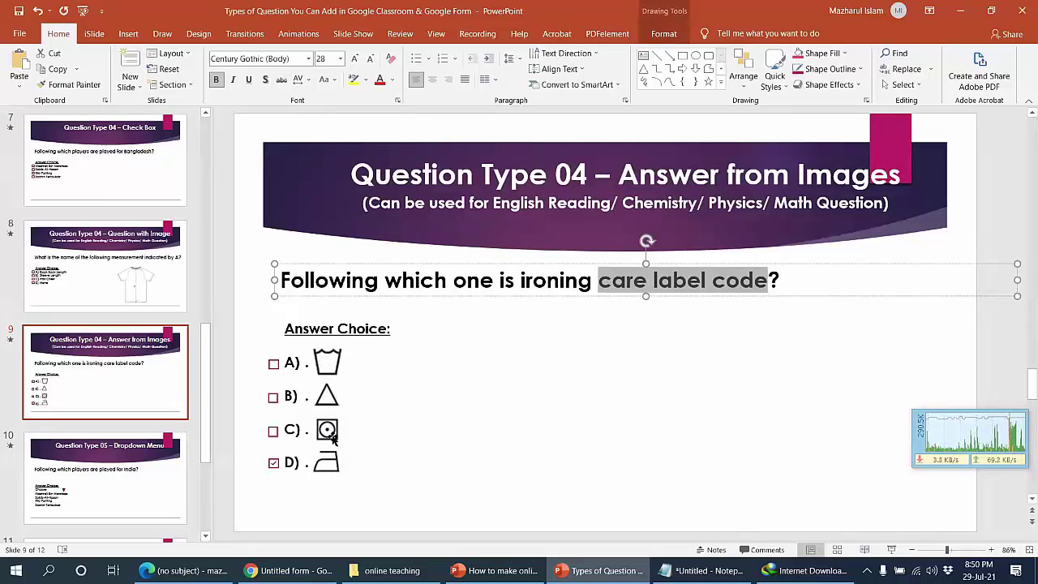
pyautogui.click(185, 570)
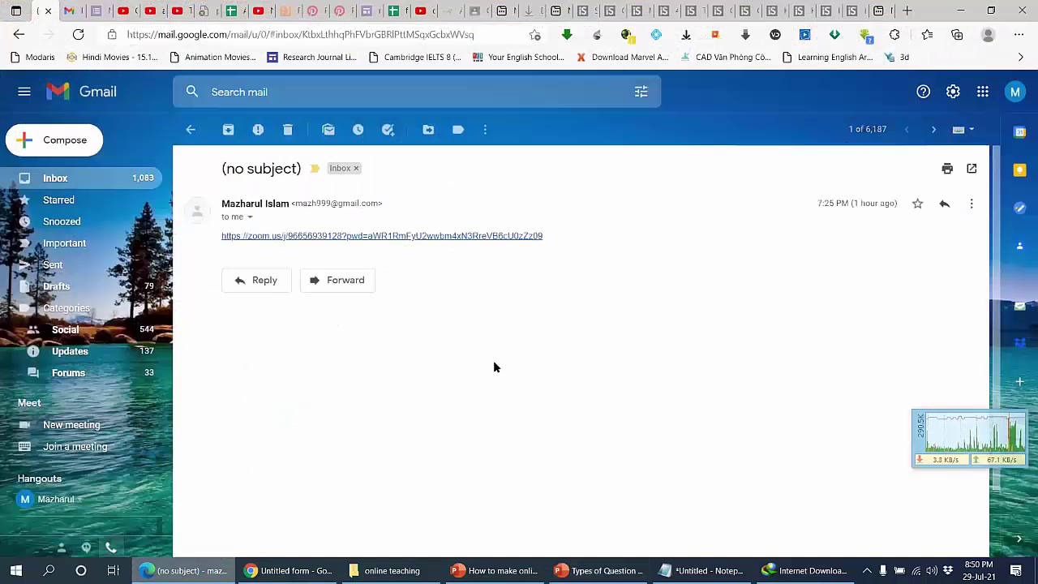
pyautogui.click(288, 569)
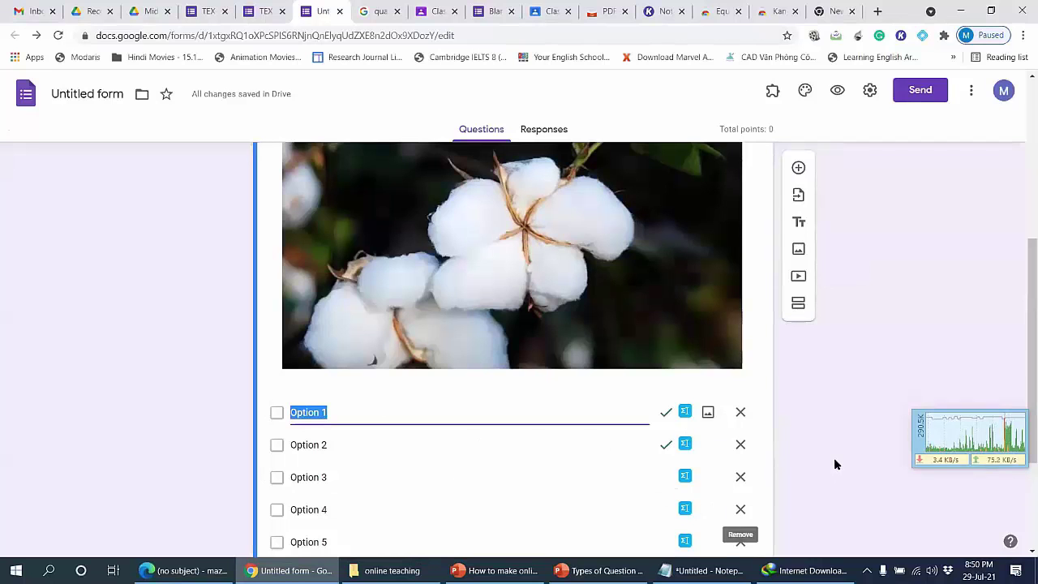
pyautogui.click(600, 570)
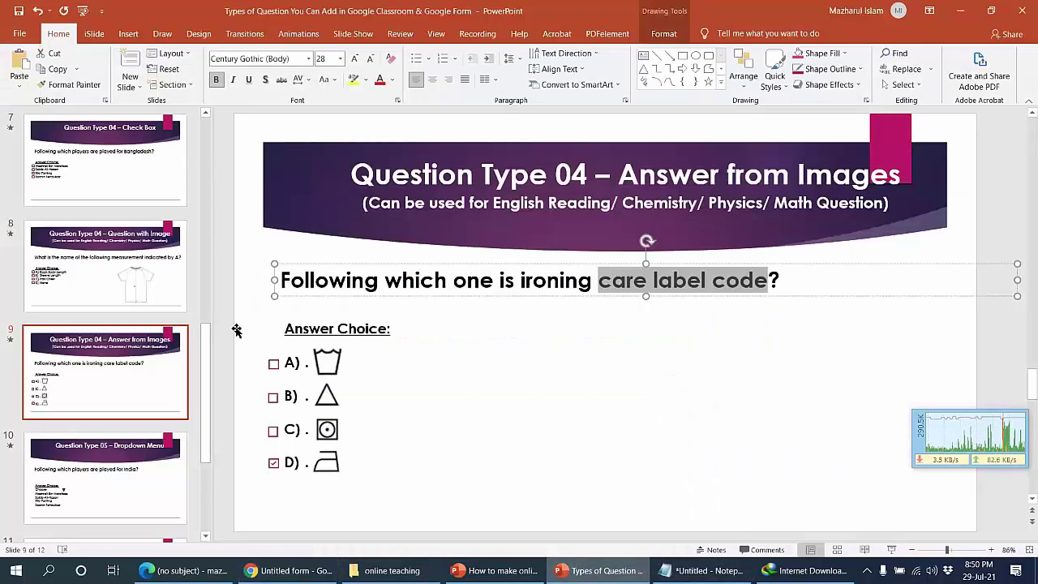
pyautogui.scroll(-1, 225, 303)
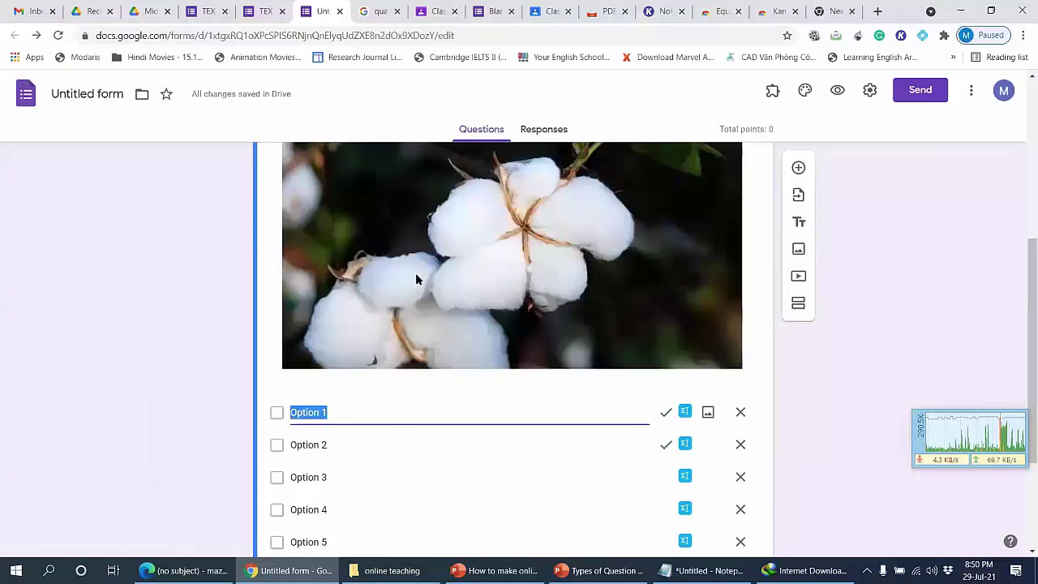
# Step: Switch the cotton-image question to Dropdown and review its Option 1–6 list
pyautogui.scroll(3, 614, 323)
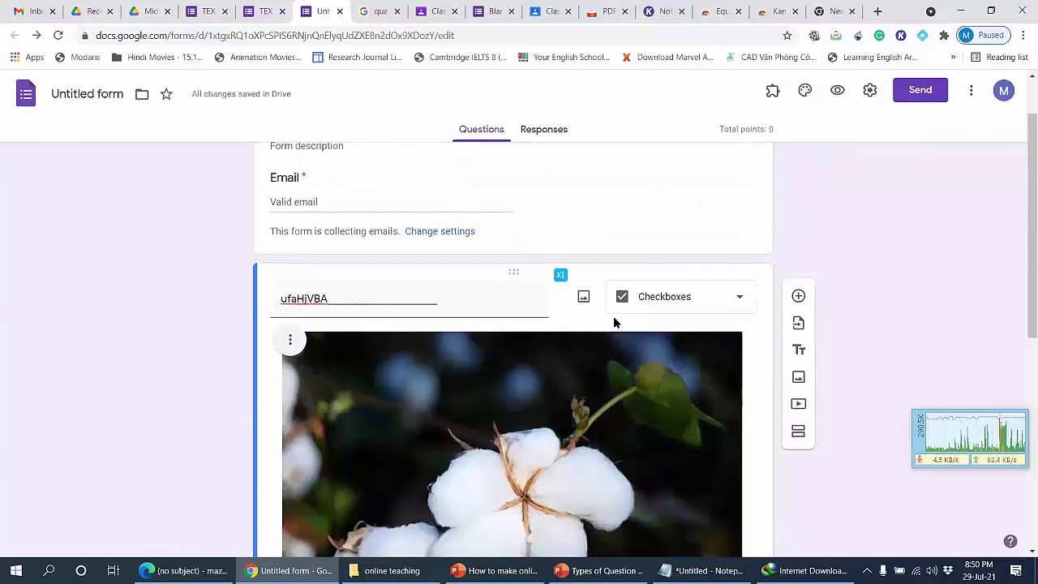
pyautogui.click(636, 295)
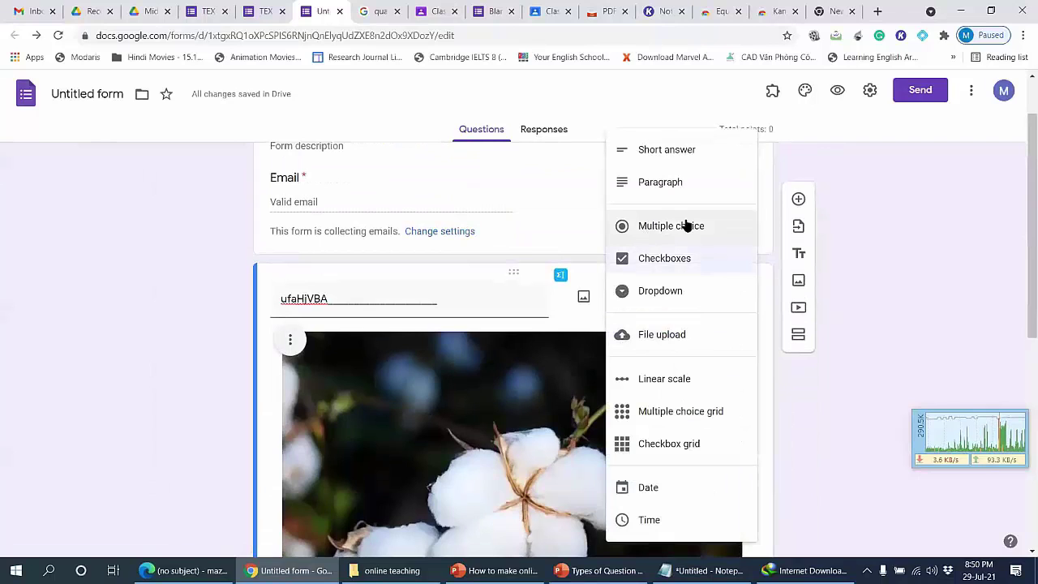
pyautogui.click(650, 299)
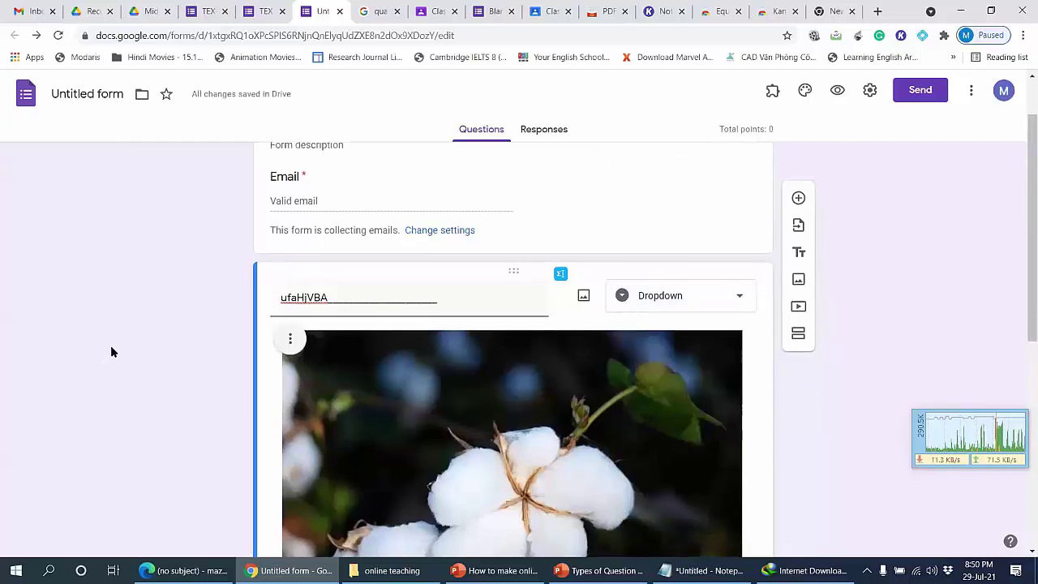
pyautogui.scroll(-5, 113, 357)
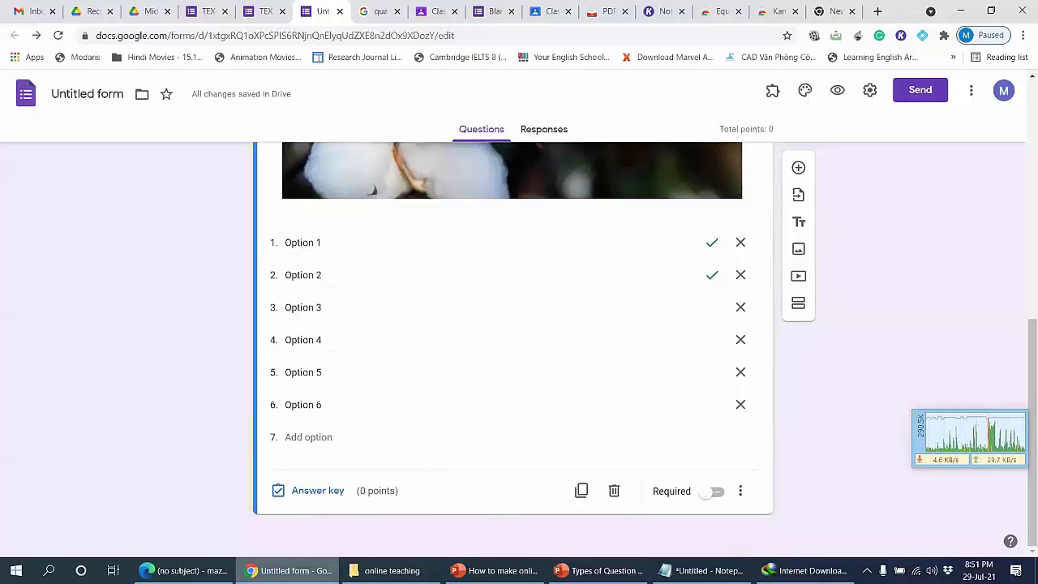
pyautogui.scroll(3, 322, 500)
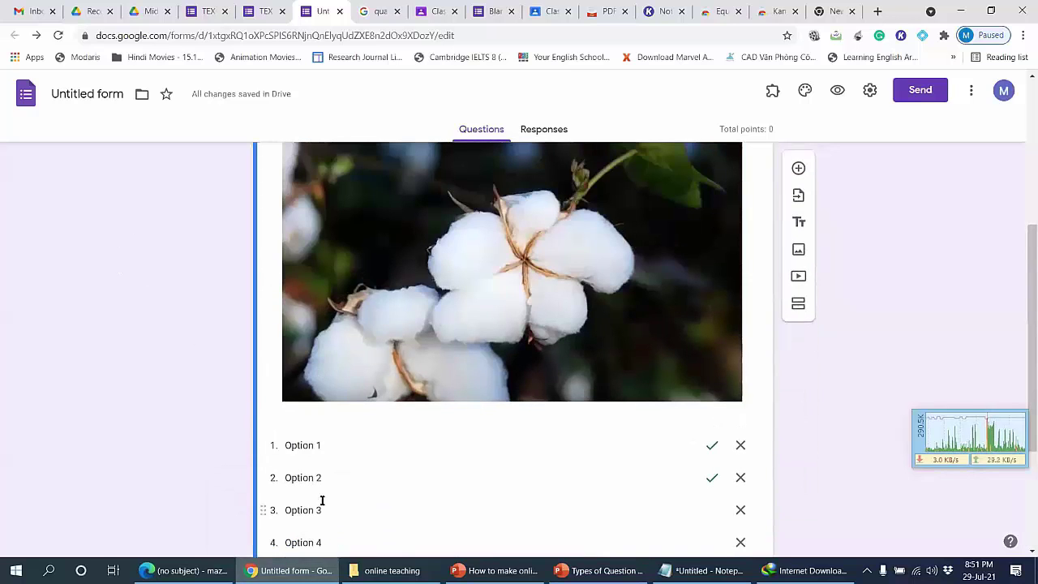
pyautogui.click(843, 89)
pyautogui.scroll(-3, 786, 236)
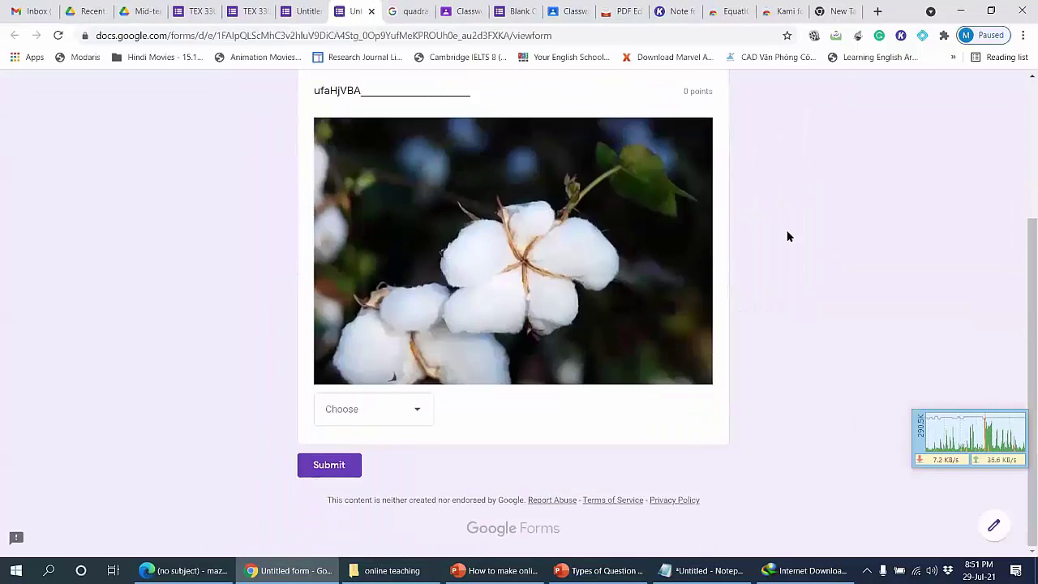
pyautogui.click(365, 410)
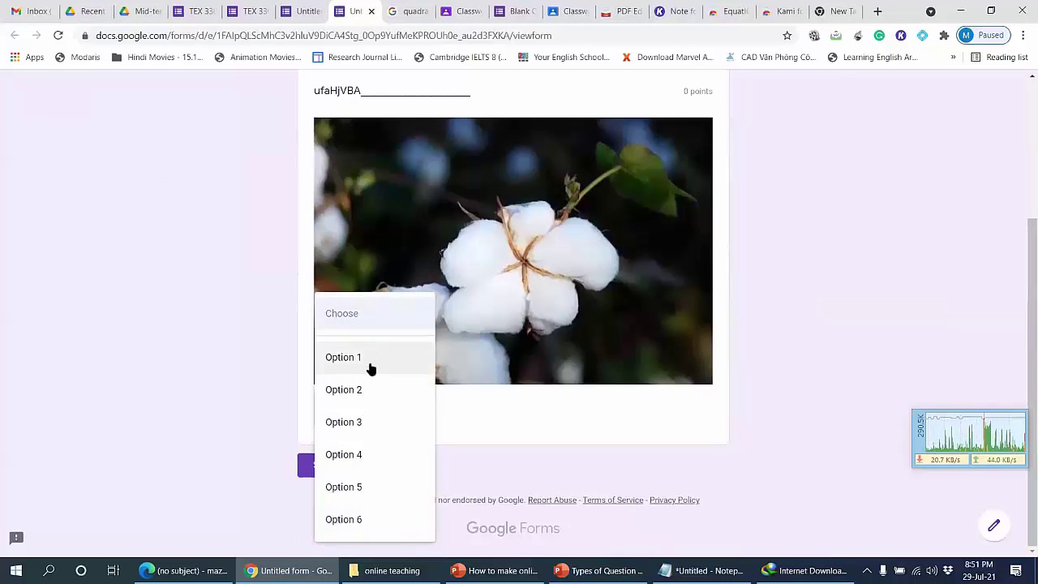
pyautogui.click(366, 422)
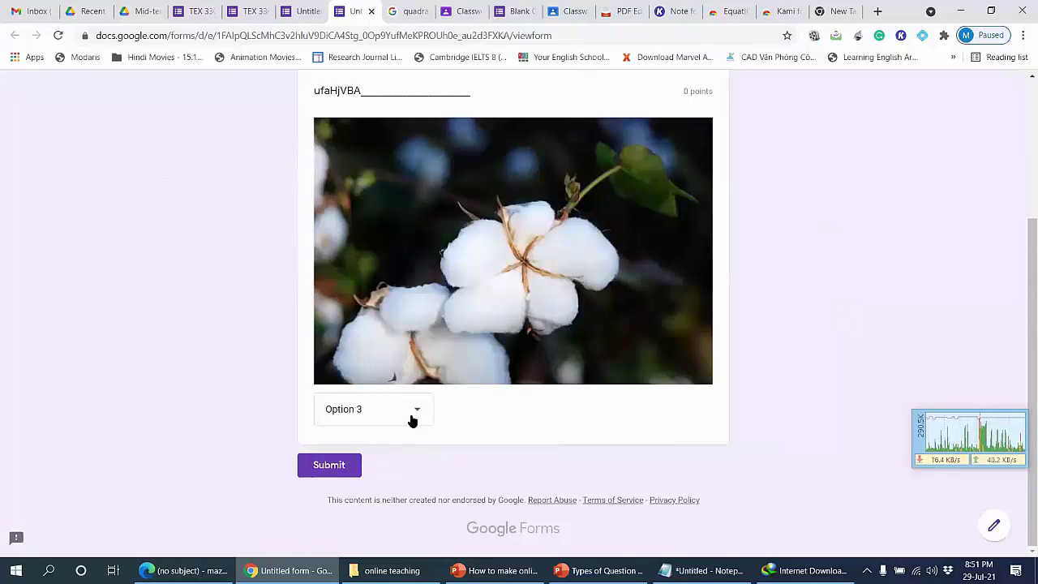
pyautogui.click(599, 569)
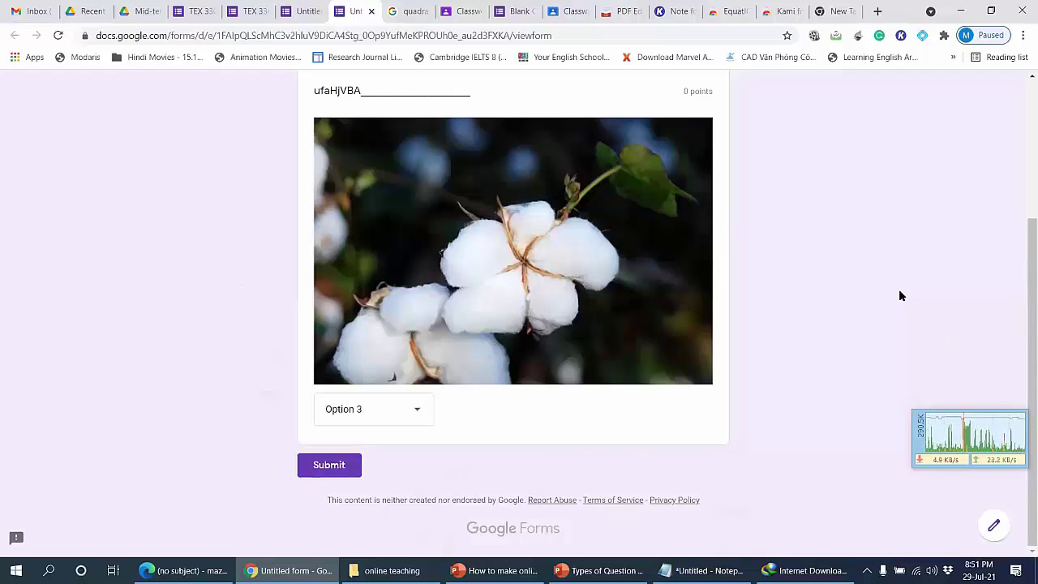
pyautogui.click(370, 12)
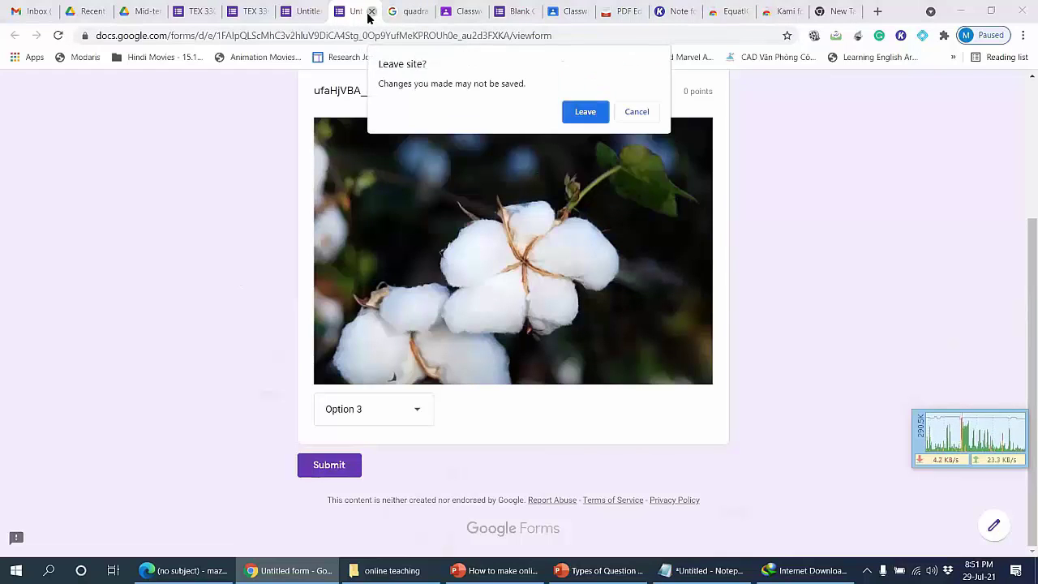
pyautogui.click(585, 111)
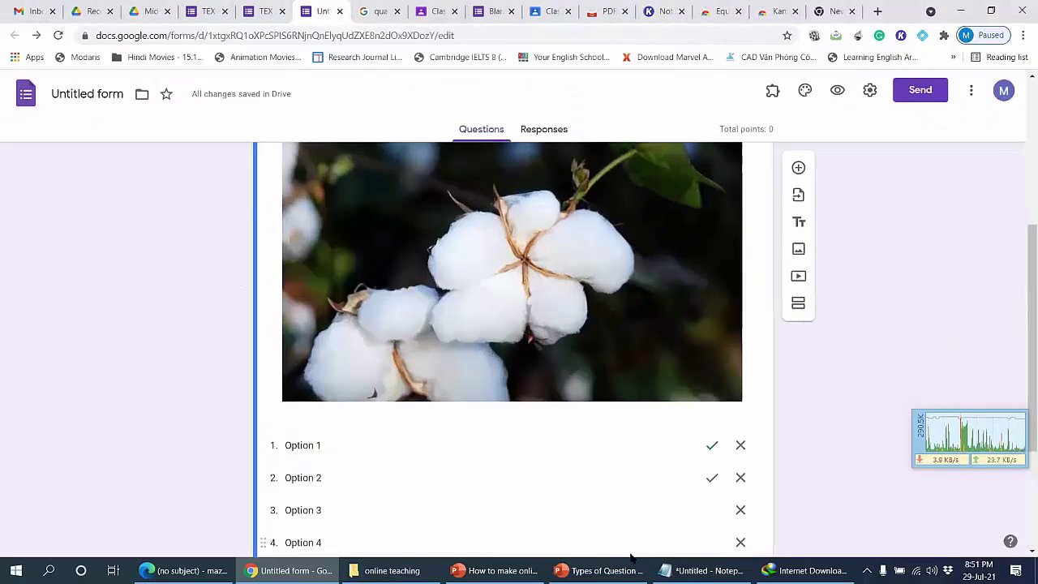
pyautogui.click(600, 570)
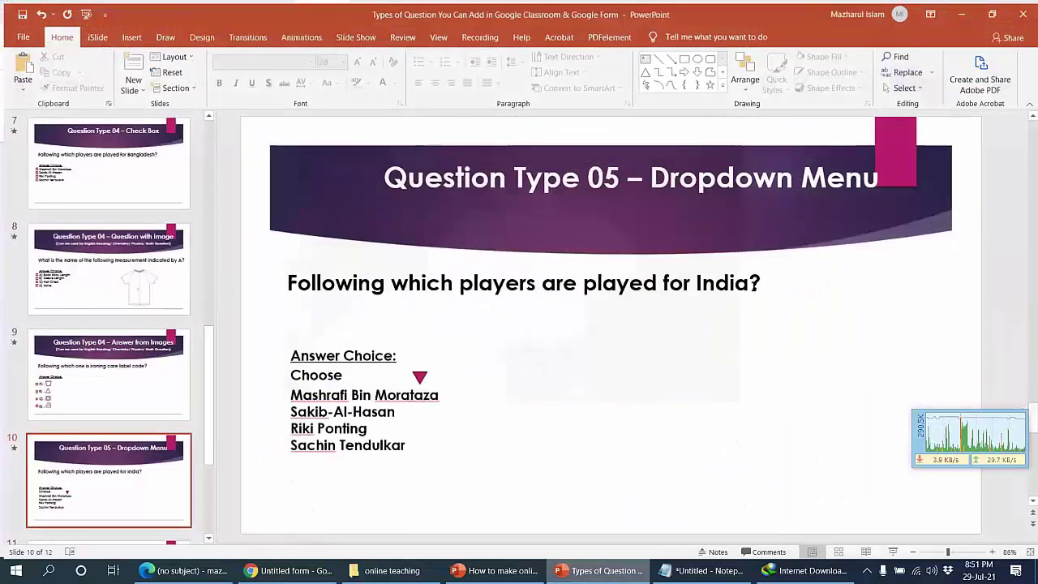
pyautogui.scroll(-1, 754, 286)
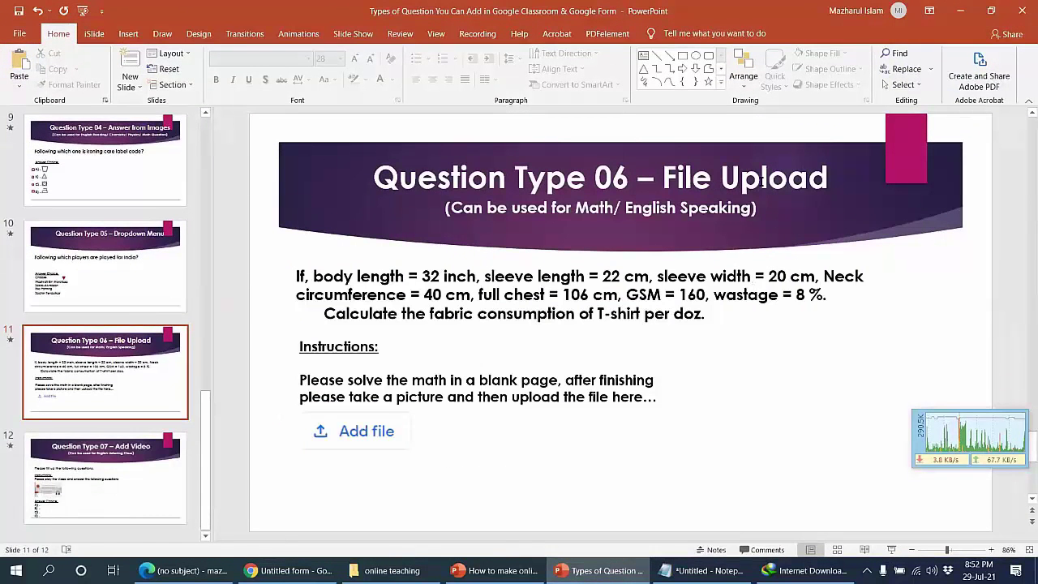
pyautogui.click(580, 564)
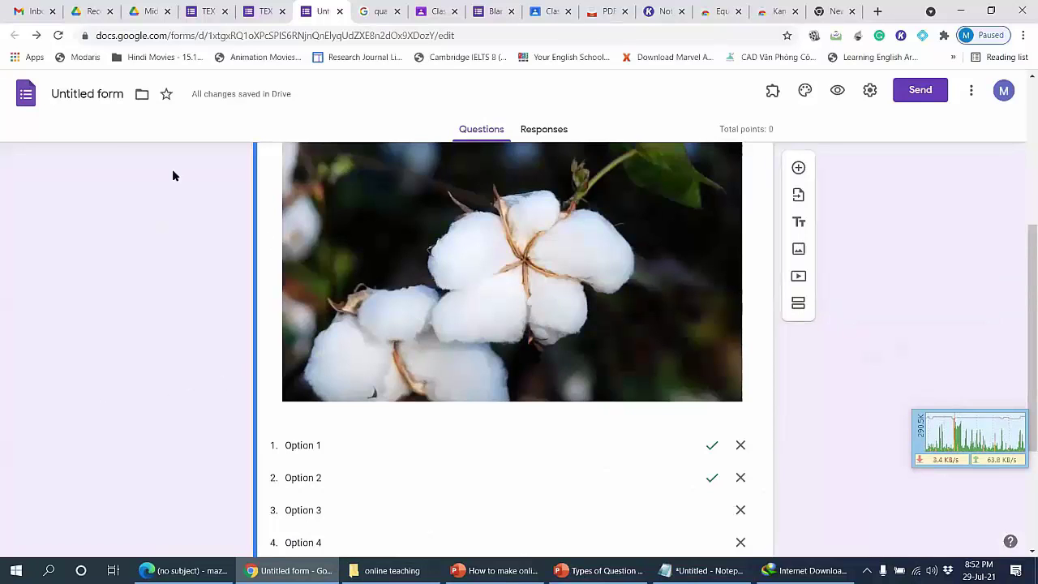
pyautogui.scroll(-3, 282, 336)
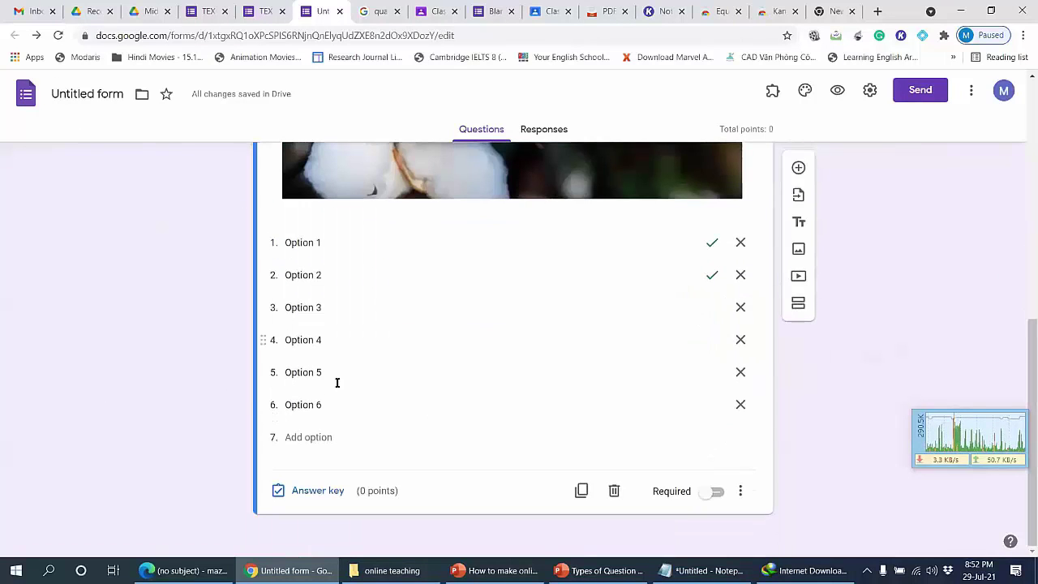
# Step: Add a File upload question after the dropdown, max 1 file, allowing only specific file types
pyautogui.click(798, 167)
pyautogui.click(669, 362)
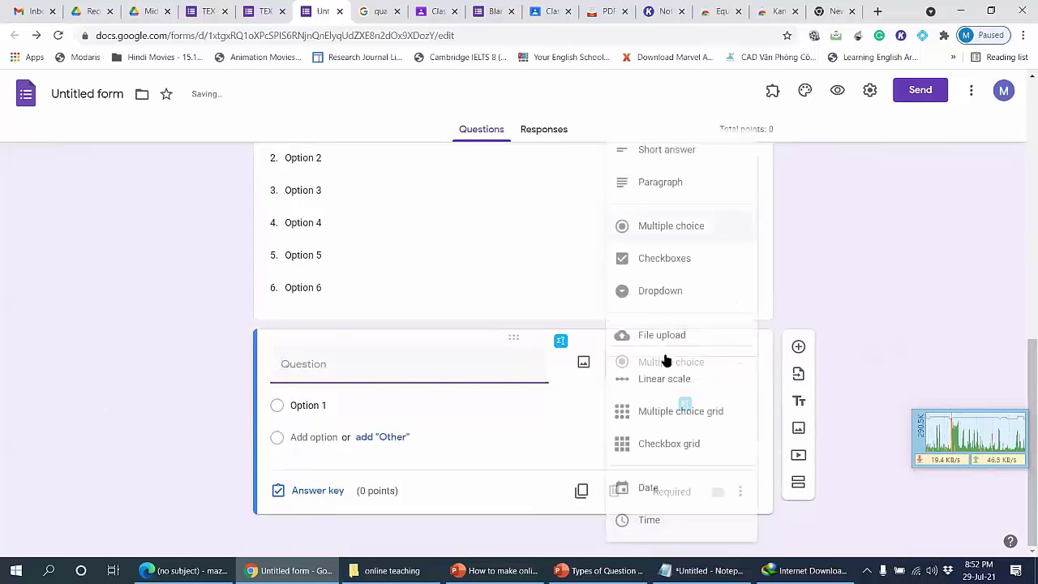
pyautogui.click(639, 340)
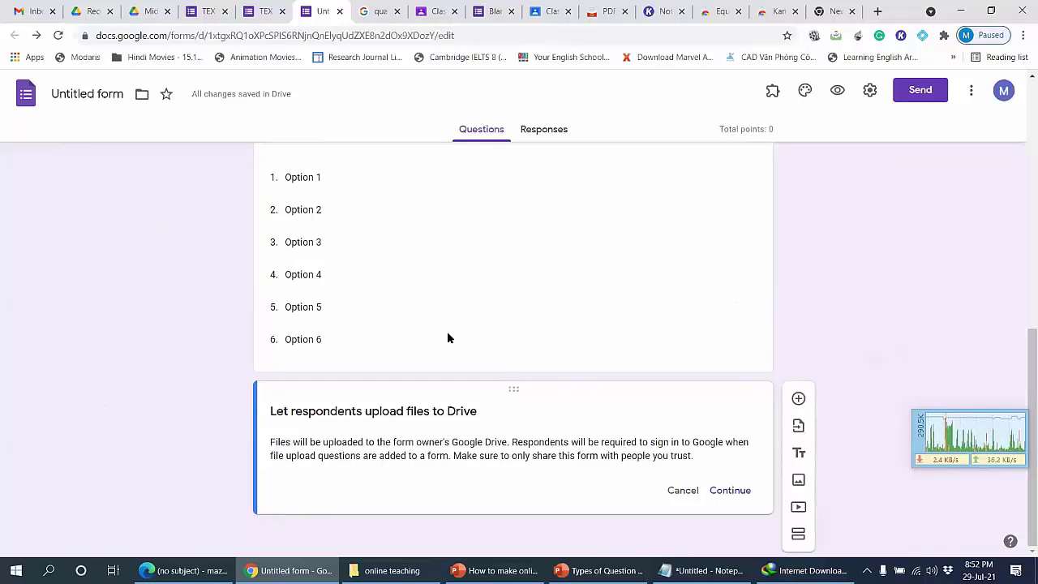
pyautogui.click(735, 490)
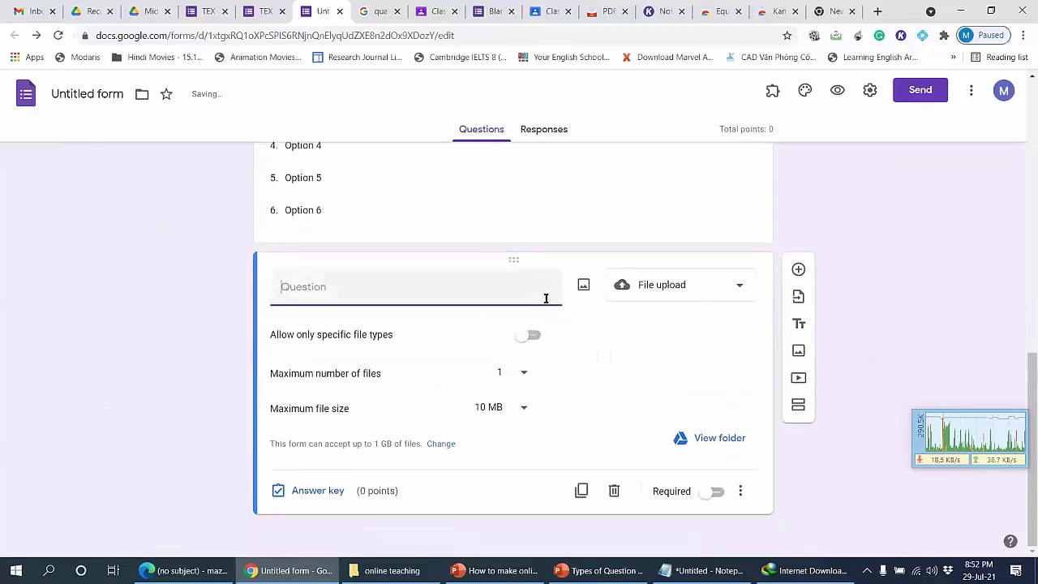
pyautogui.click(517, 377)
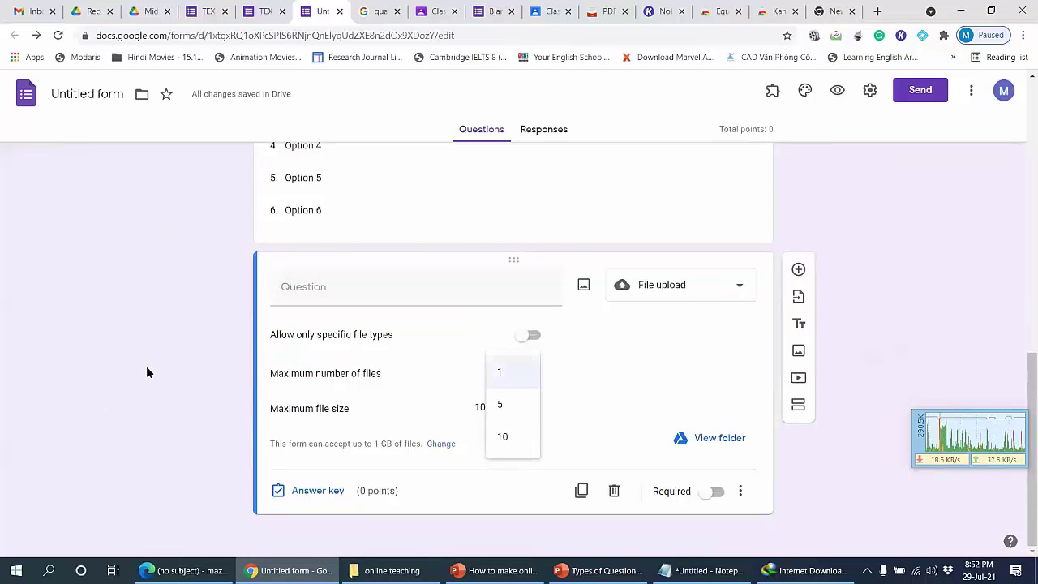
pyautogui.click(516, 372)
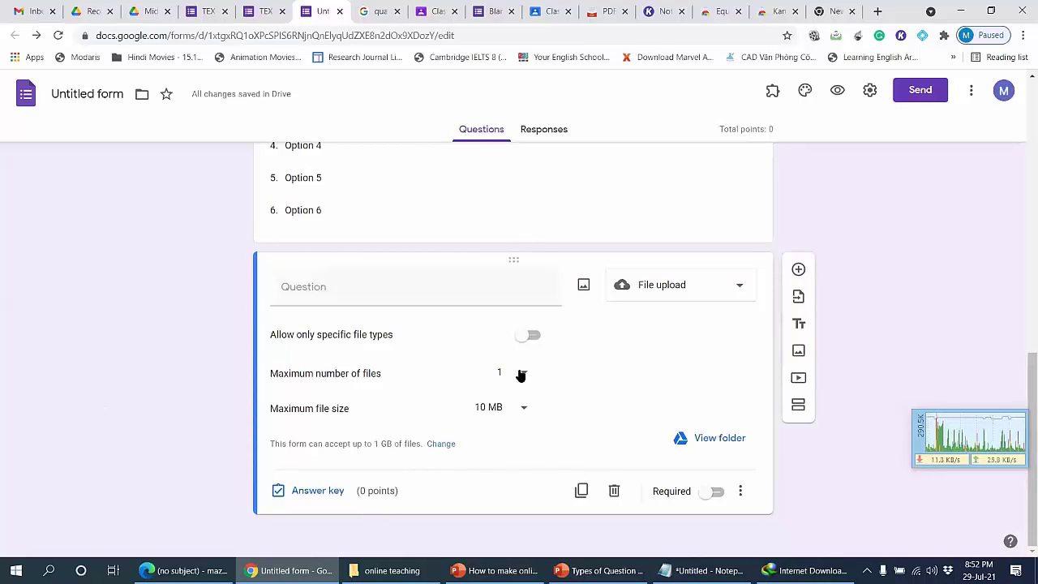
pyautogui.click(521, 376)
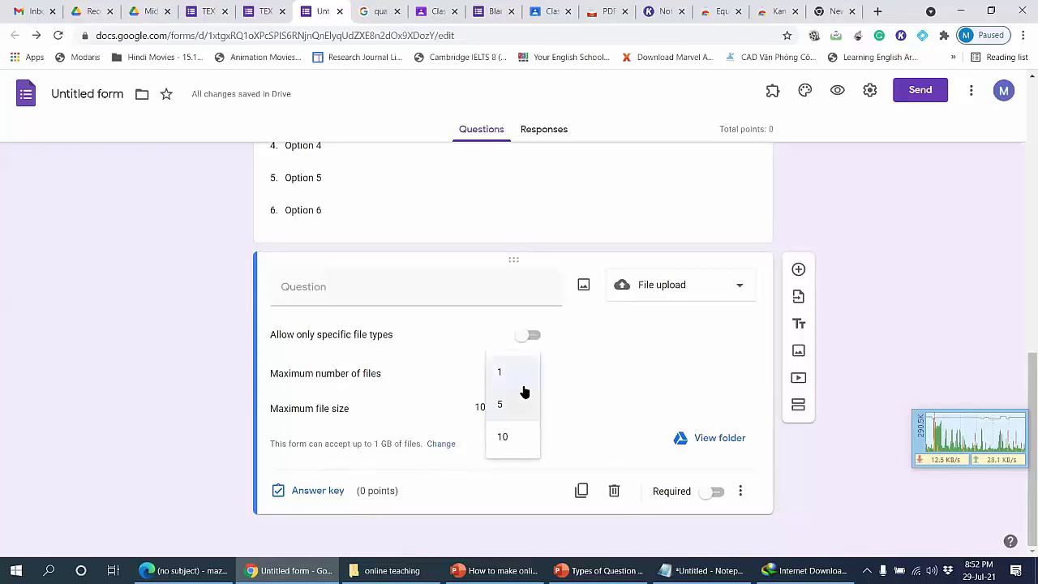
pyautogui.click(524, 385)
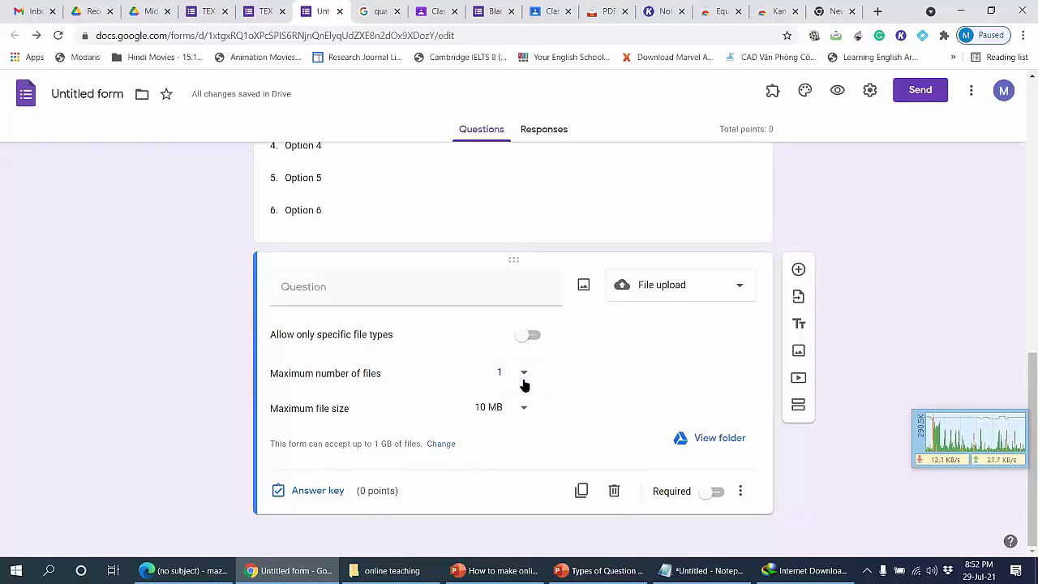
pyautogui.click(533, 335)
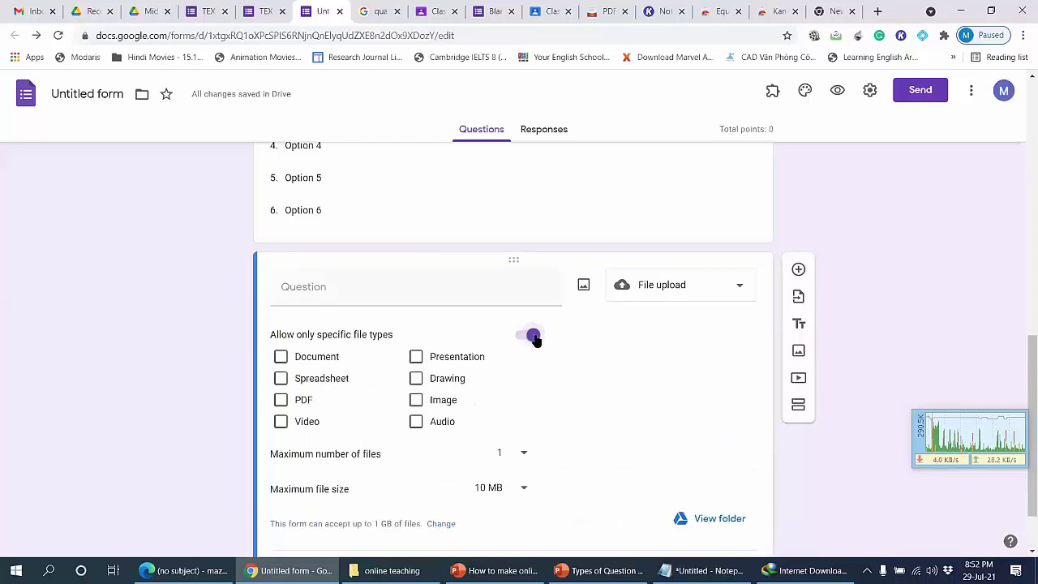
# Step: Allow only PDF uploads, keeping the form's total upload limit at 1 GB instead of 10 GB
pyautogui.click(280, 400)
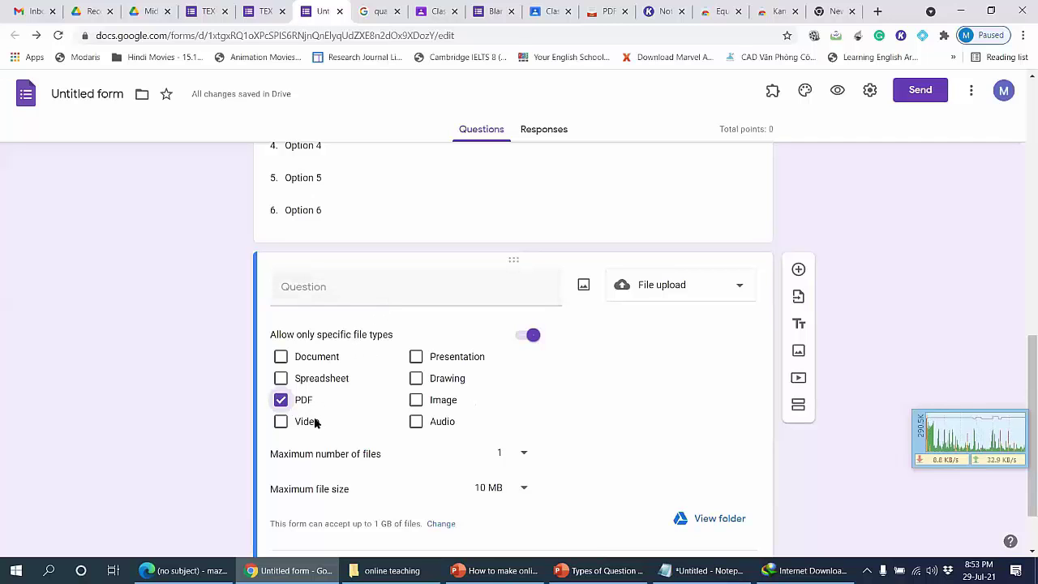
pyautogui.scroll(-1, 139, 378)
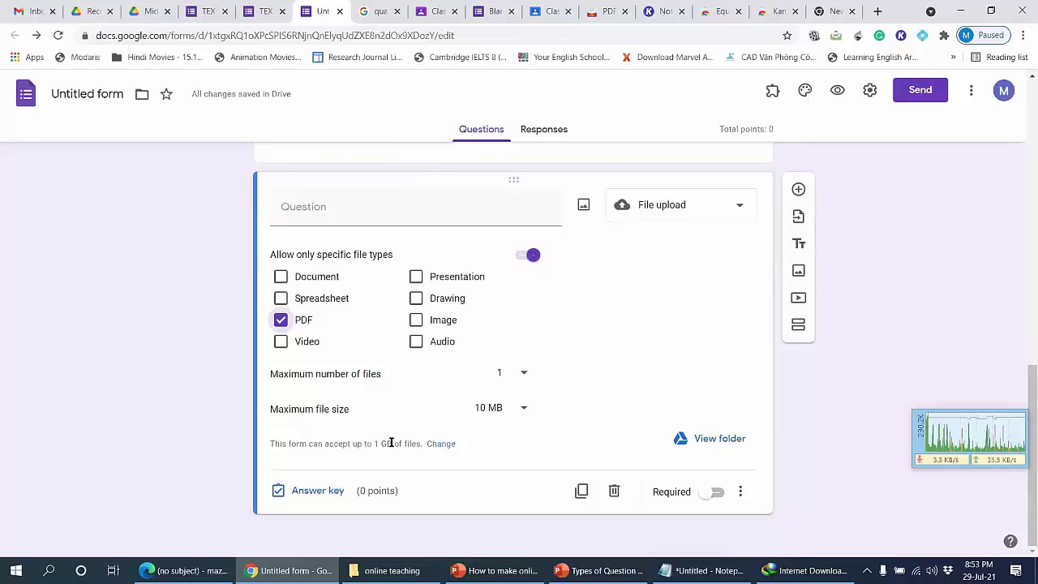
pyautogui.moveTo(373, 443); pyautogui.dragTo(443, 440)
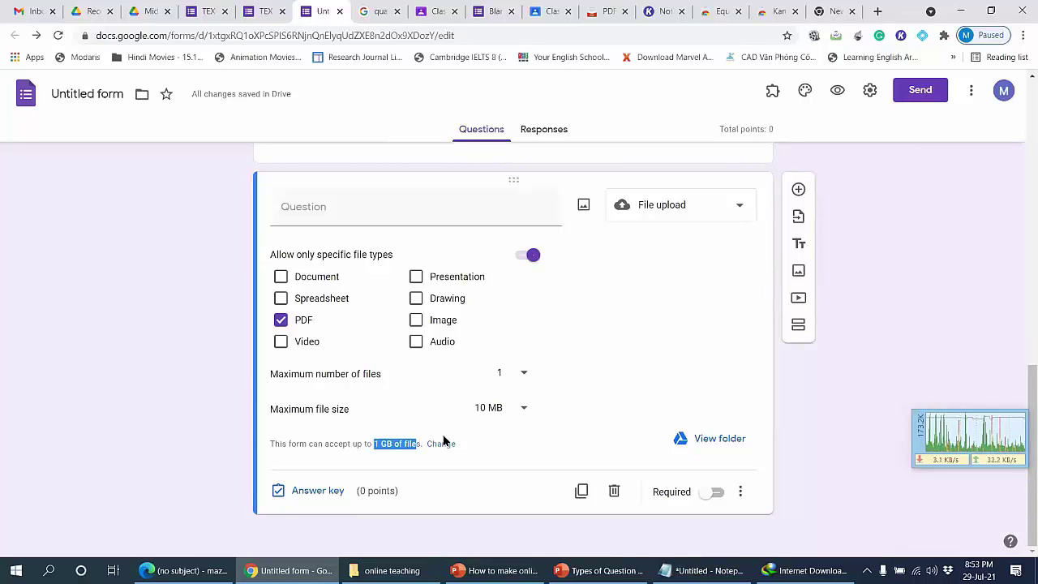
pyautogui.click(443, 444)
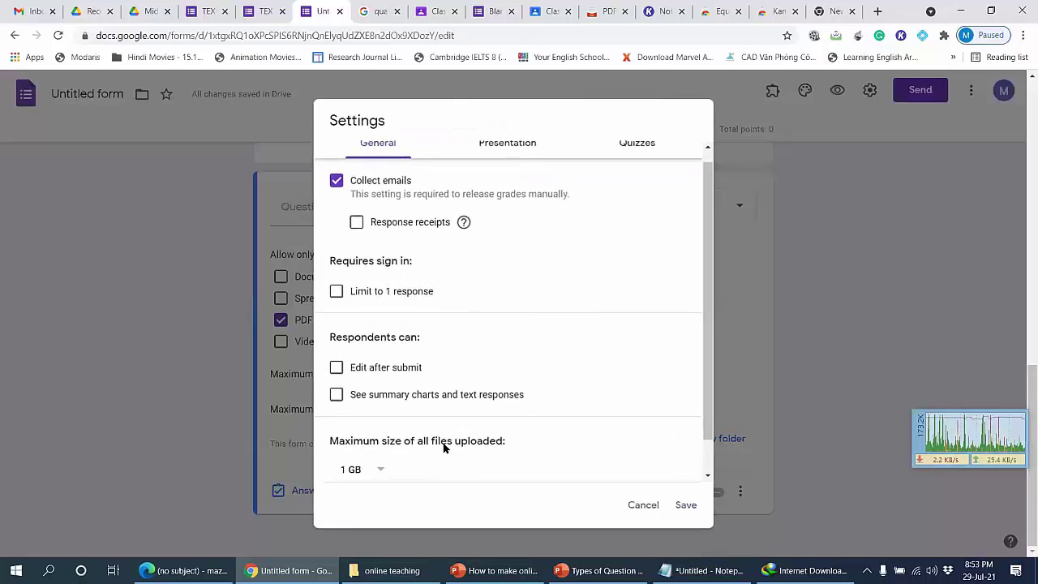
pyautogui.click(376, 472)
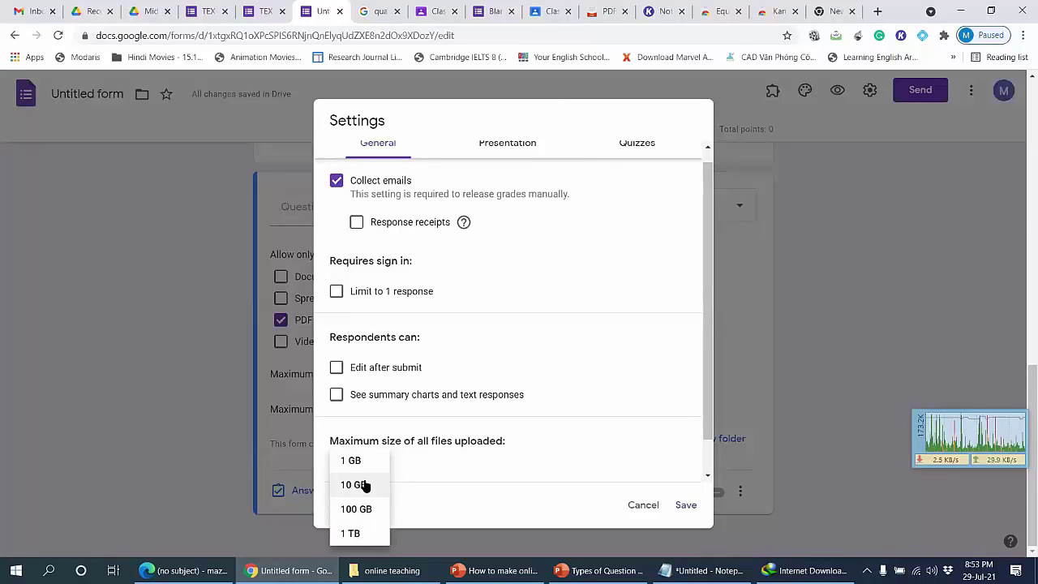
pyautogui.click(364, 485)
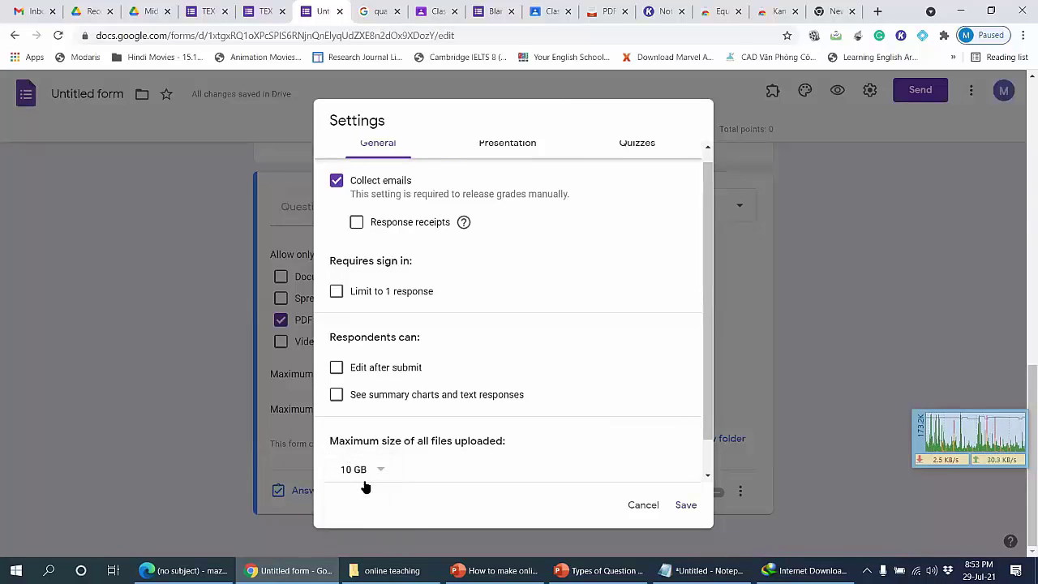
pyautogui.click(653, 505)
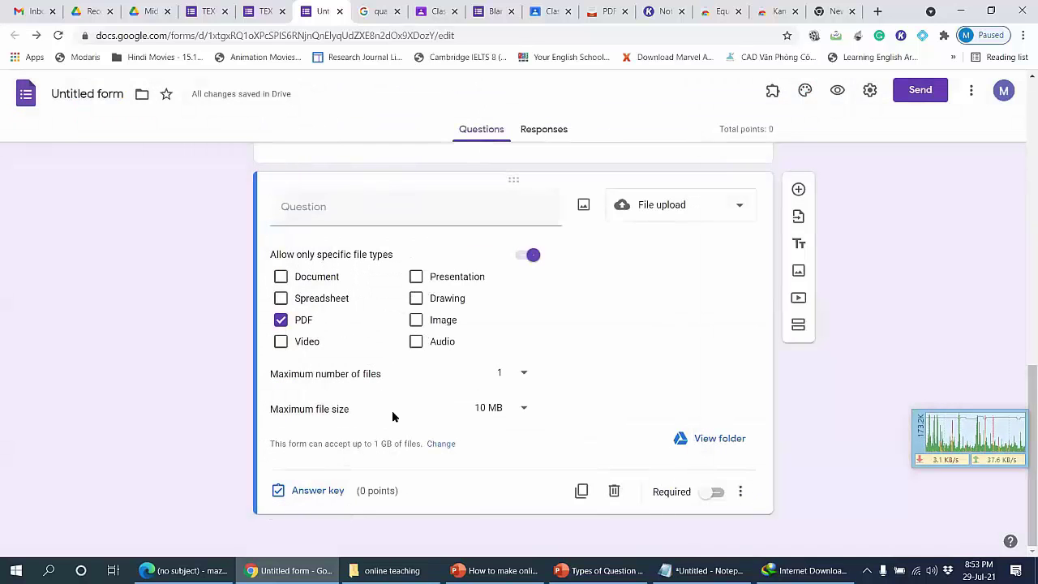
# Step: Switch through the Drive and TEX tabs back to the Untitled form editor
pyautogui.click(150, 11)
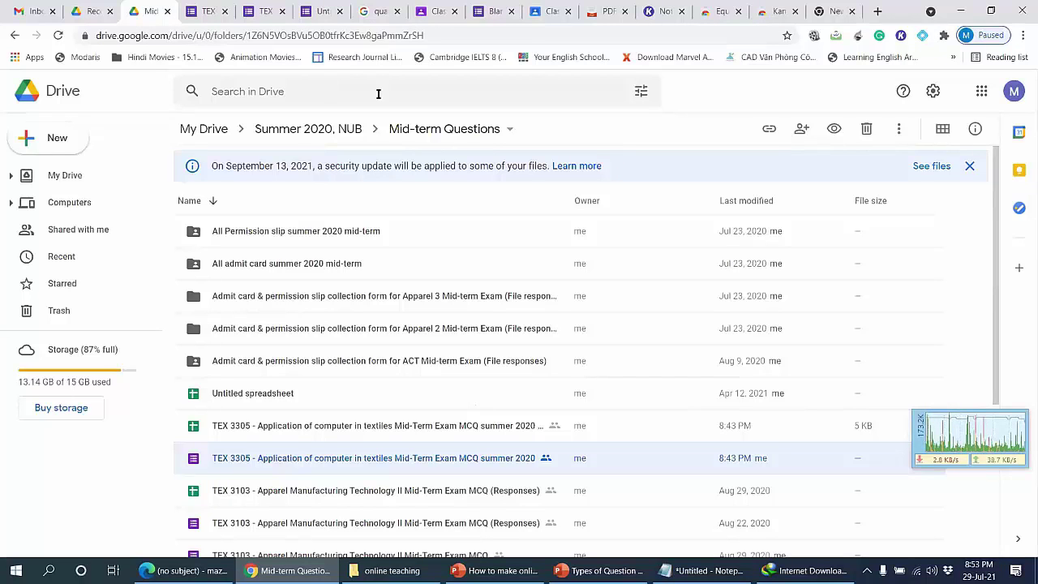
pyautogui.click(255, 11)
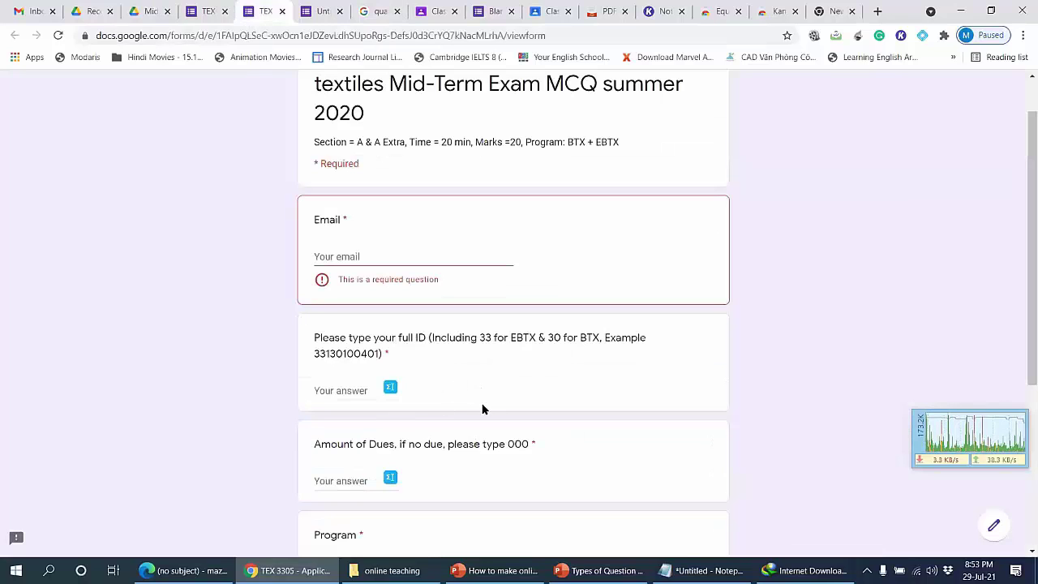
pyautogui.click(322, 11)
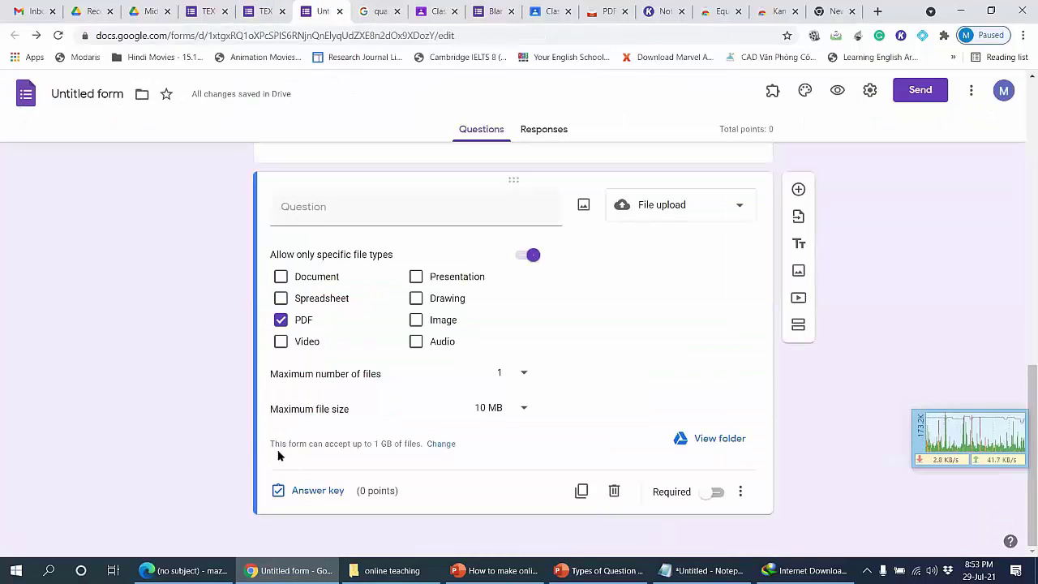
# Step: Check the Maximum size of all files uploaded setting and close Settings unchanged at 1 GB
pyautogui.click(869, 91)
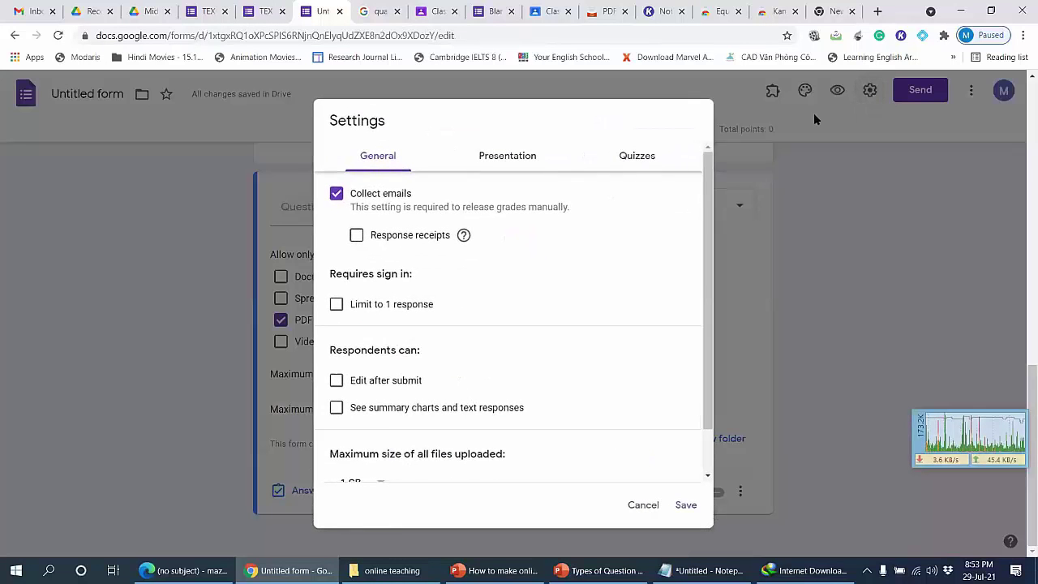
pyautogui.scroll(-2, 550, 239)
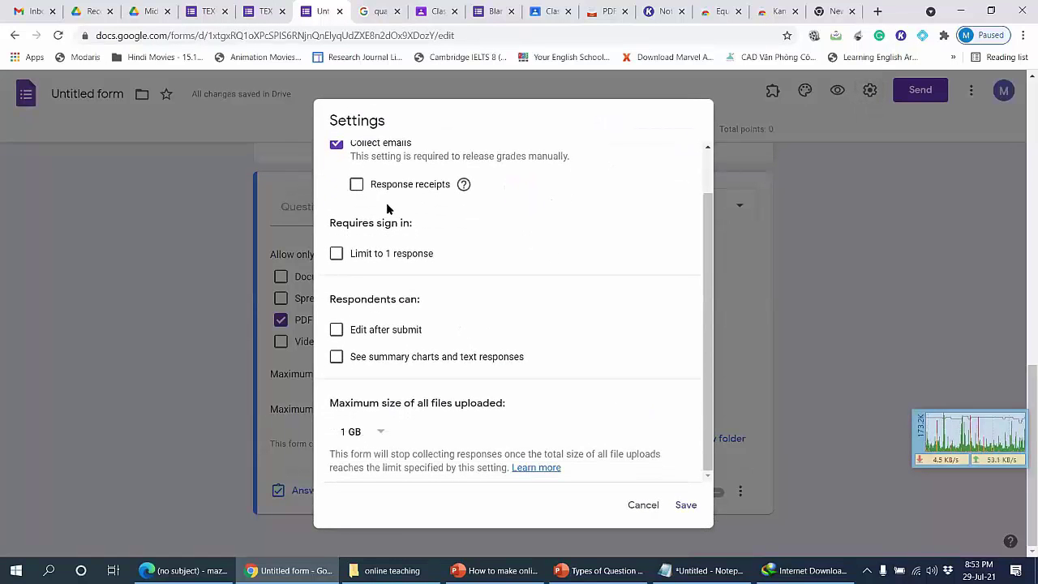
pyautogui.scroll(2, 373, 186)
pyautogui.scroll(-2, 397, 325)
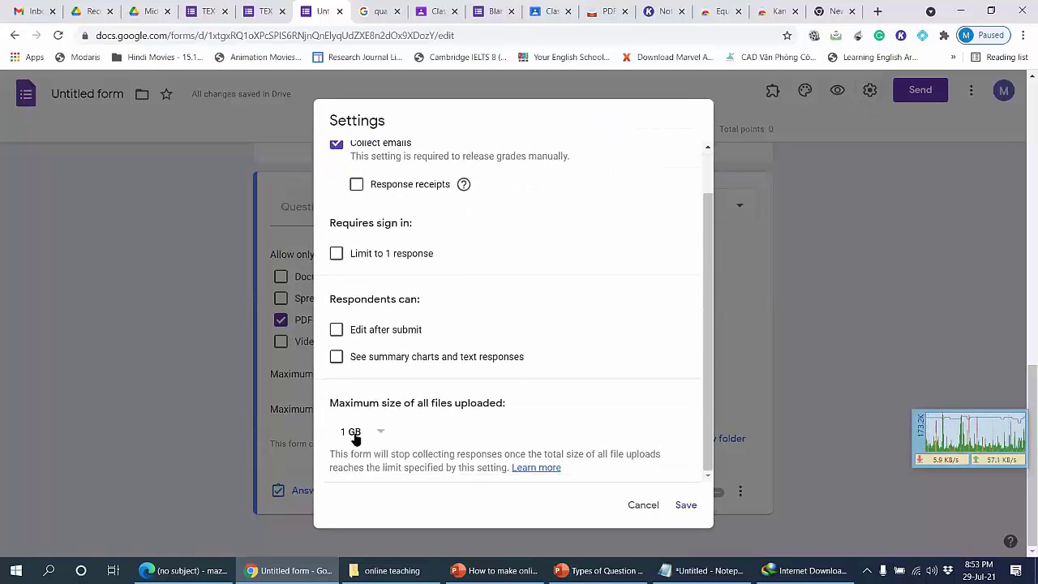
pyautogui.click(643, 506)
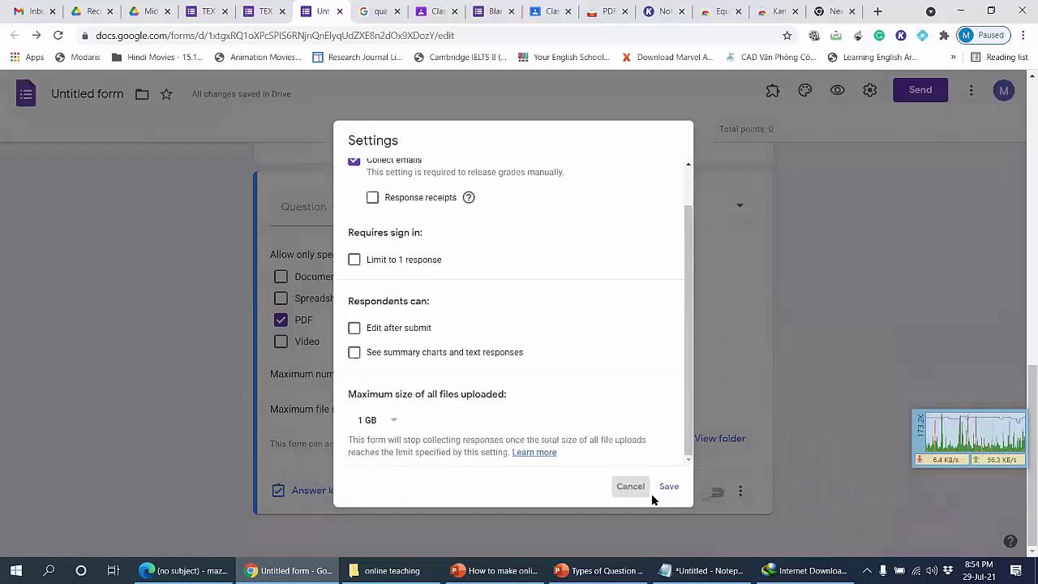
pyautogui.scroll(10, 785, 378)
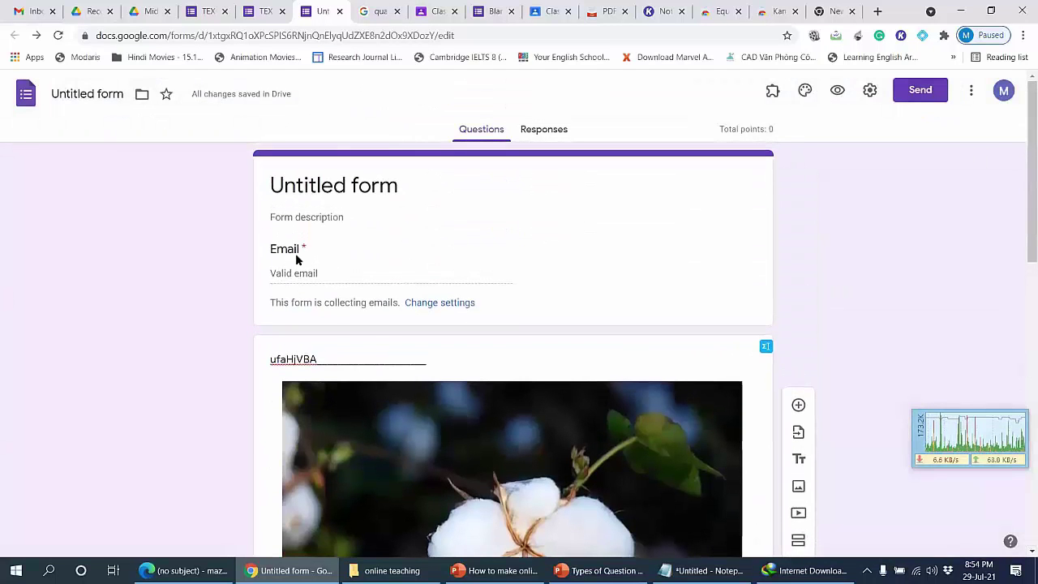
pyautogui.click(298, 272)
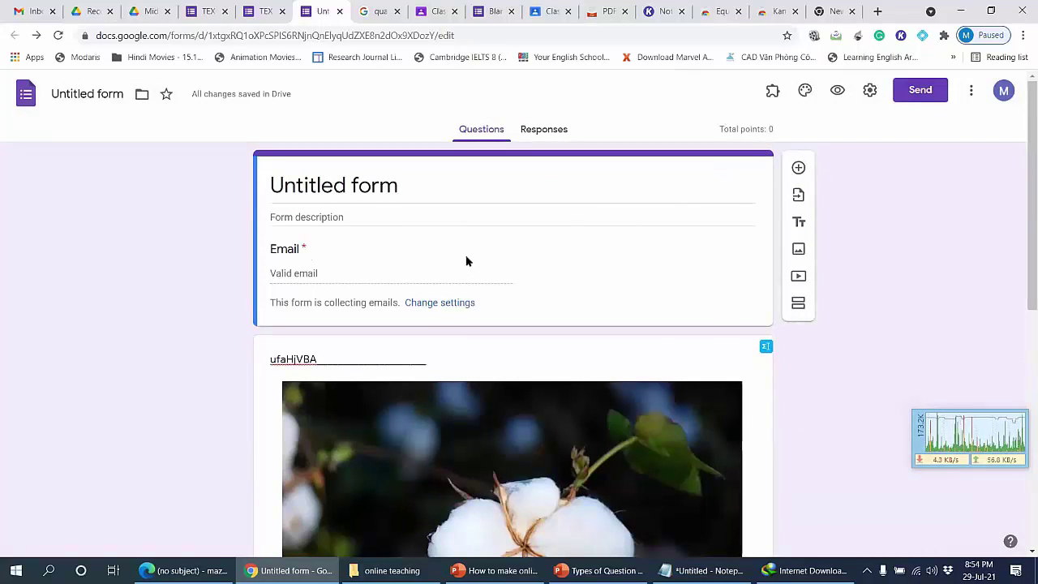
pyautogui.click(869, 99)
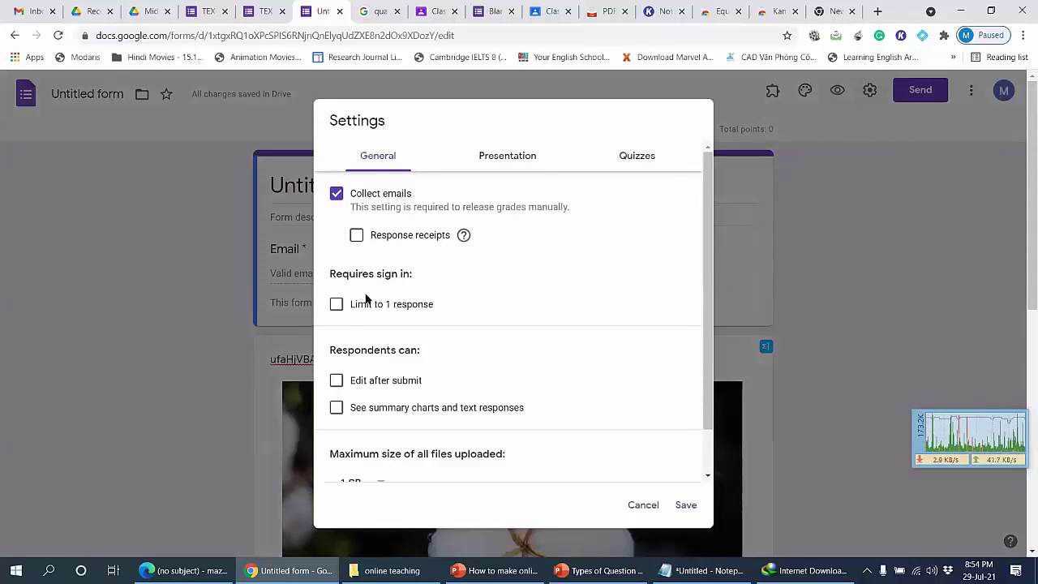
pyautogui.click(336, 304)
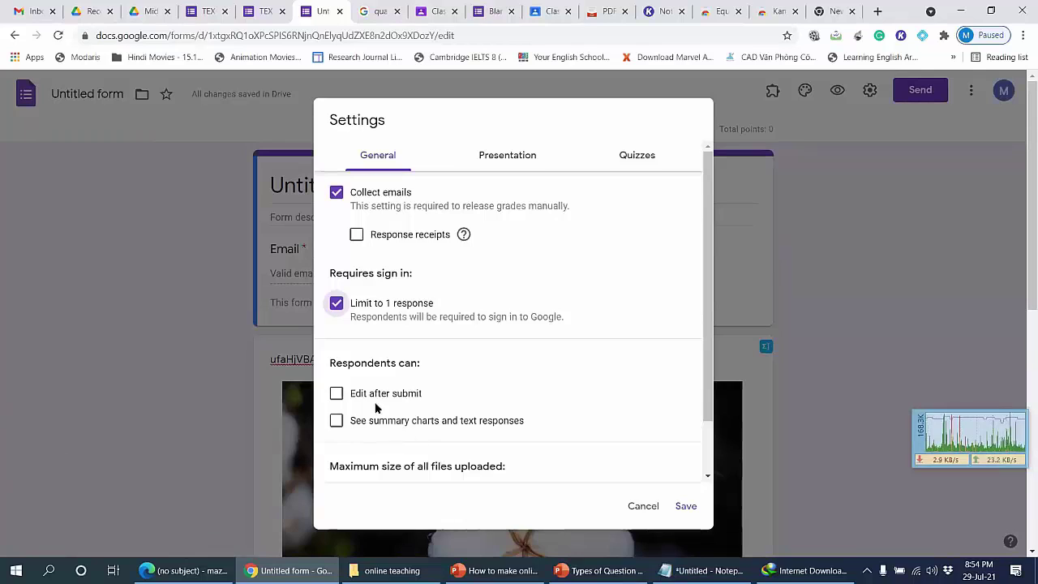
pyautogui.click(335, 394)
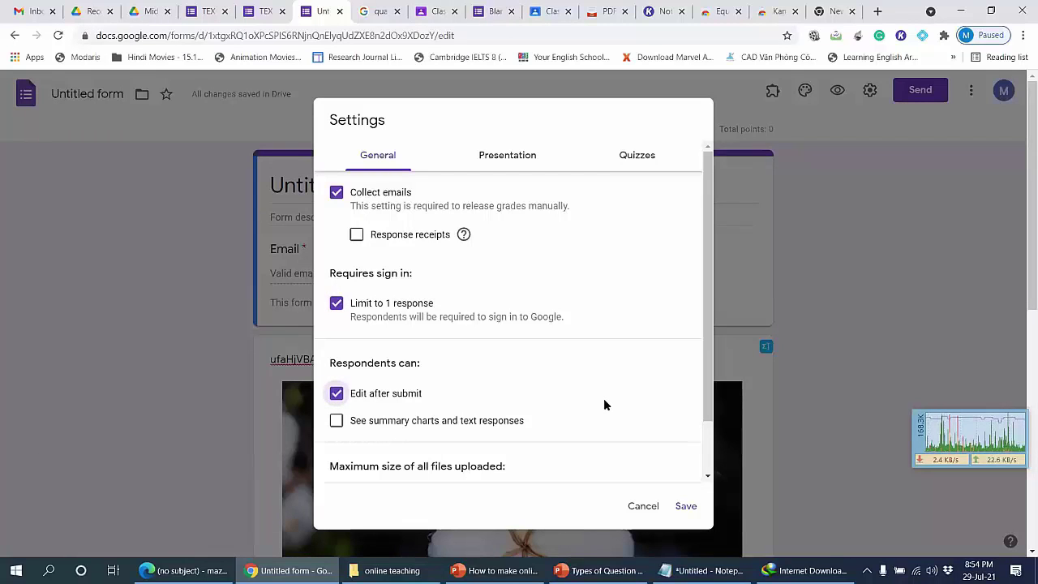
pyautogui.click(652, 160)
pyautogui.click(535, 162)
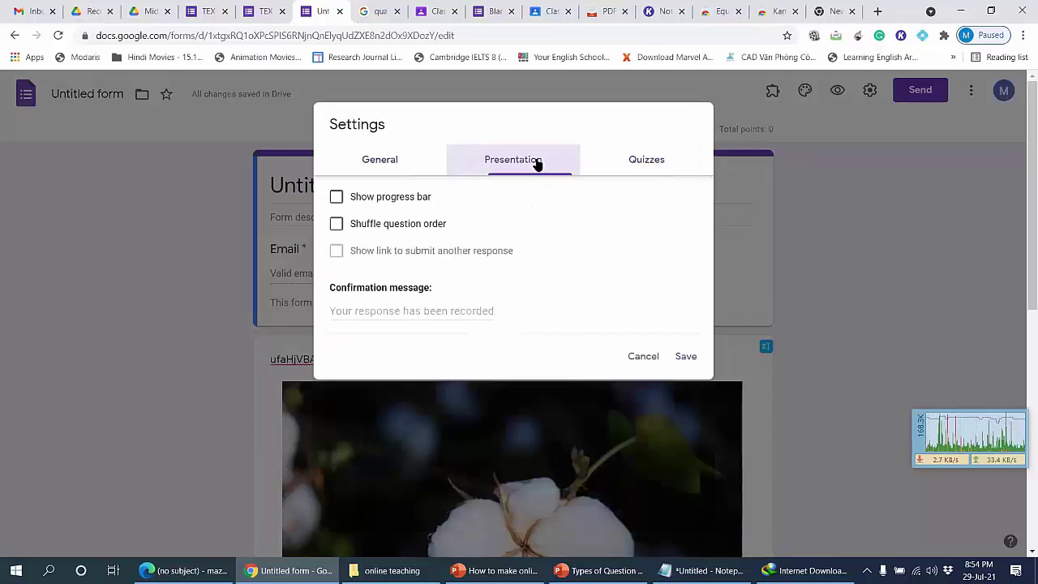
pyautogui.click(382, 165)
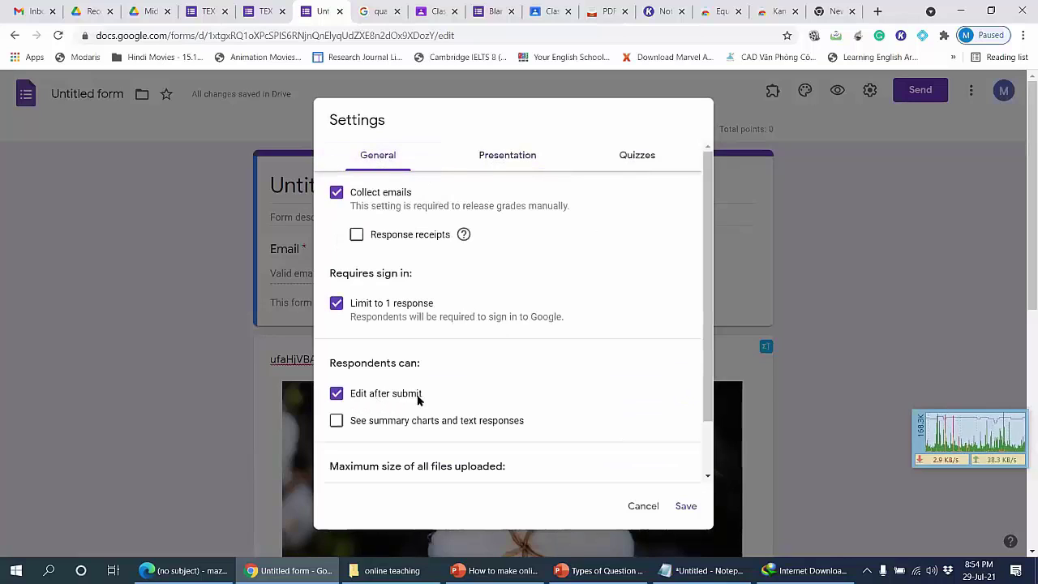
pyautogui.click(337, 394)
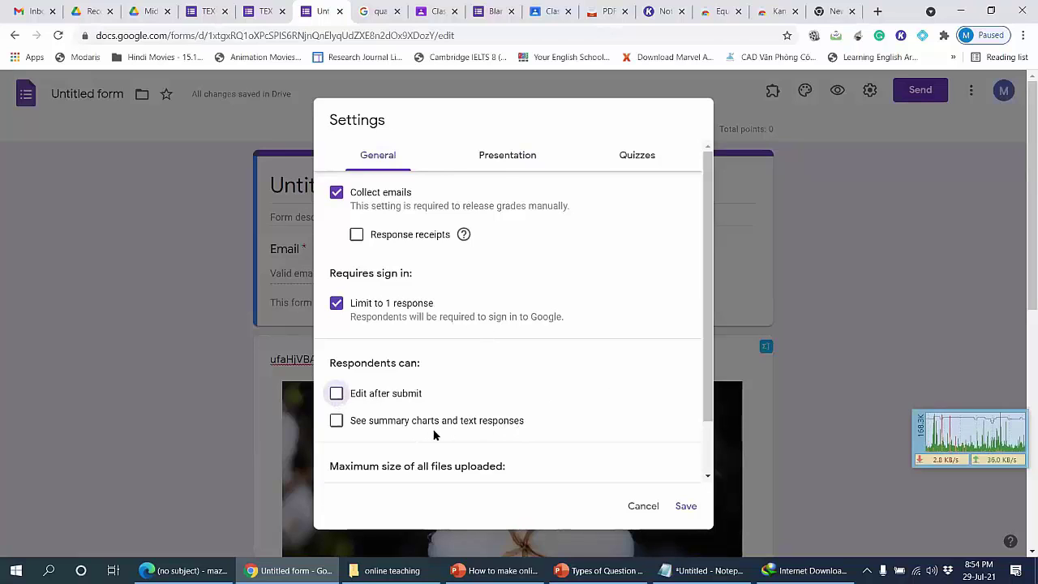
pyautogui.click(507, 155)
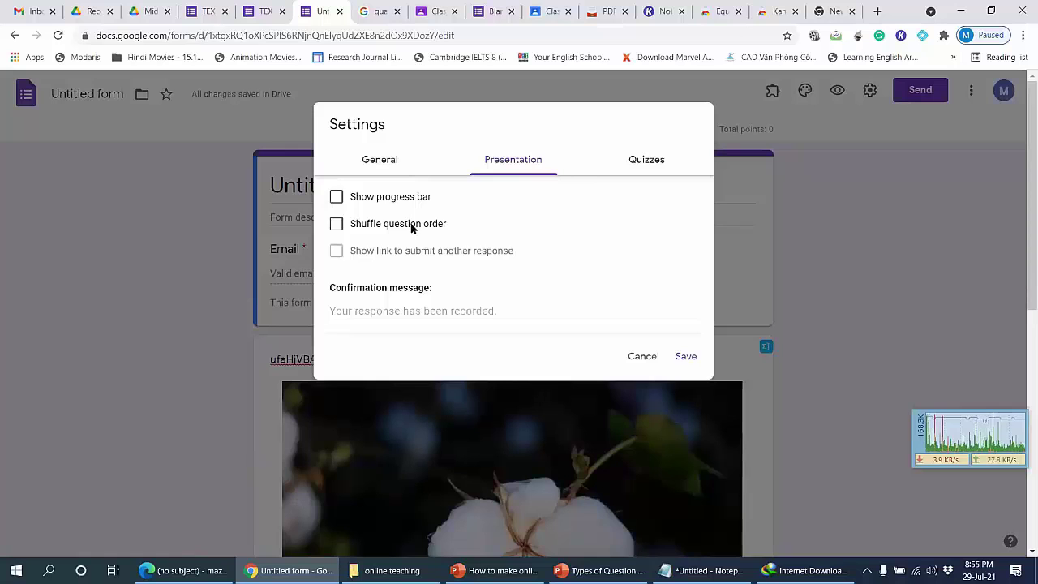
pyautogui.click(640, 356)
pyautogui.scroll(-6, 192, 302)
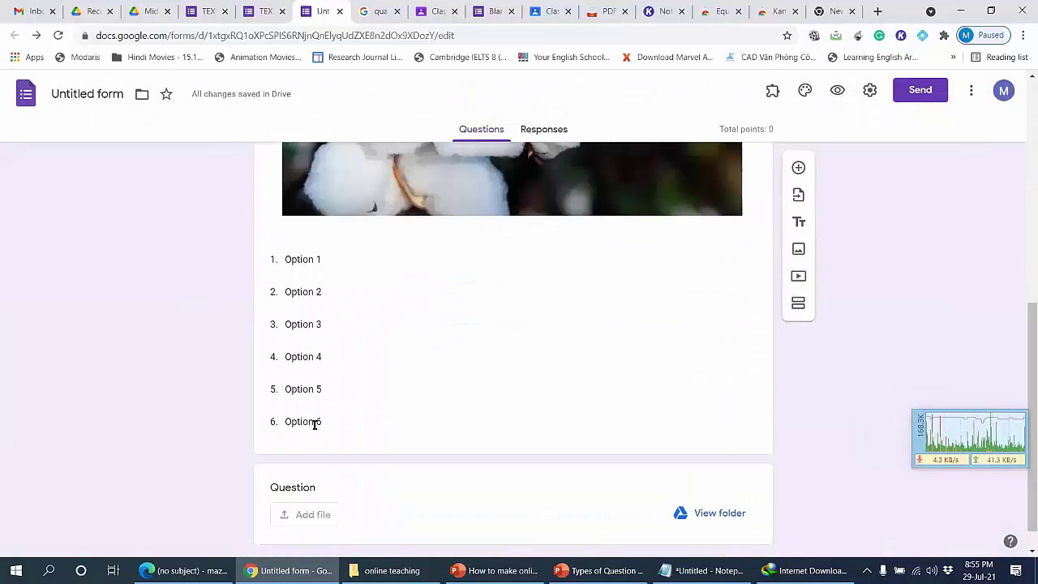
# Step: Turn on Shuffle option order for the cotton image question
pyautogui.click(319, 259)
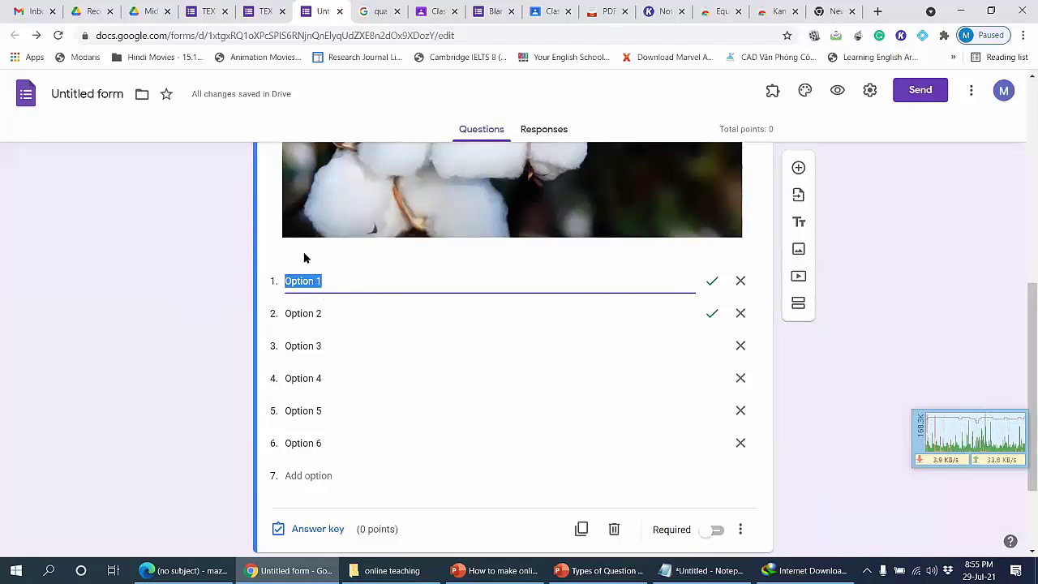
pyautogui.scroll(-2, 303, 251)
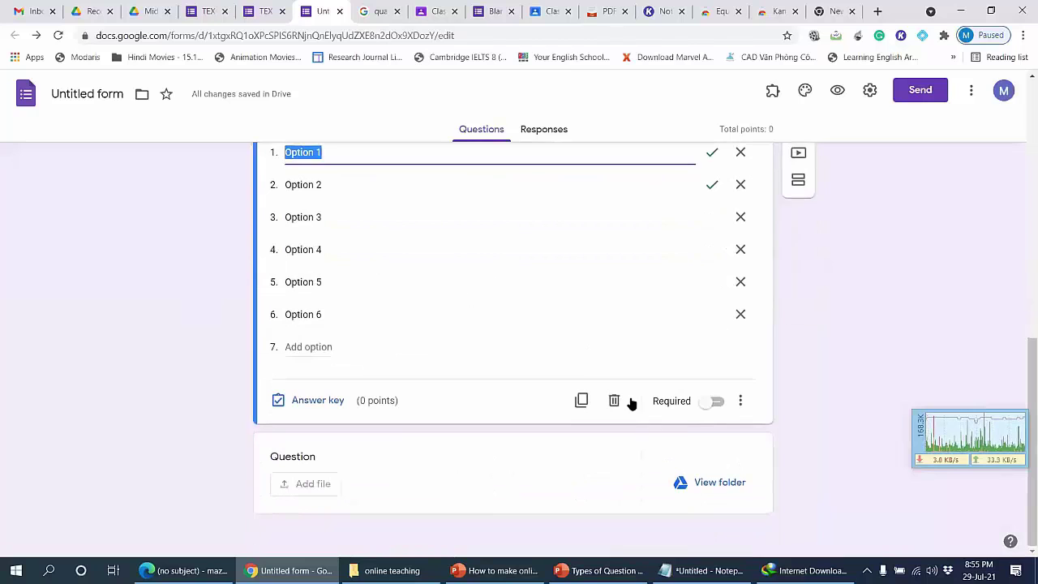
pyautogui.click(738, 401)
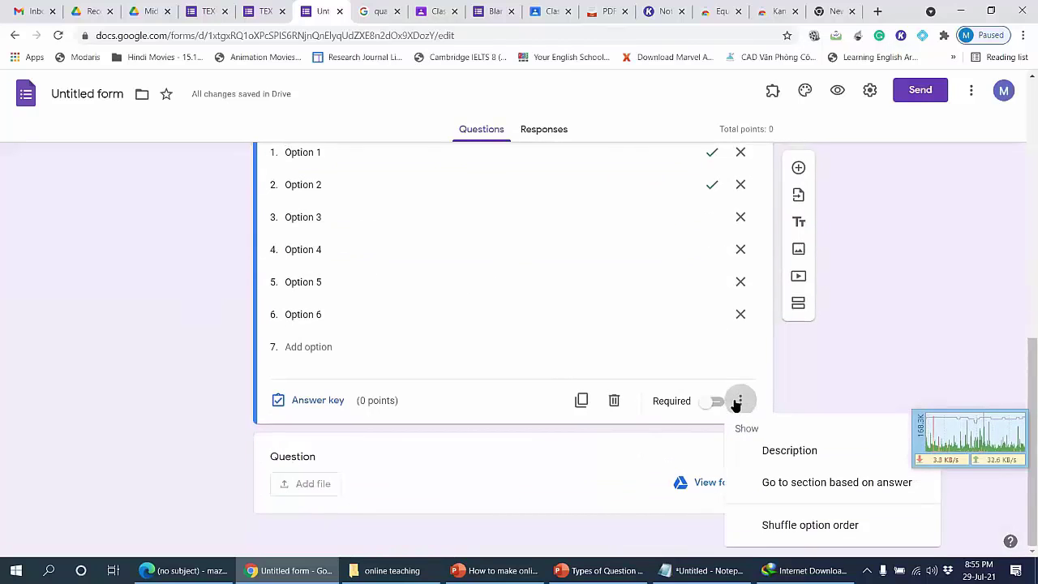
pyautogui.click(808, 527)
pyautogui.scroll(2, 262, 420)
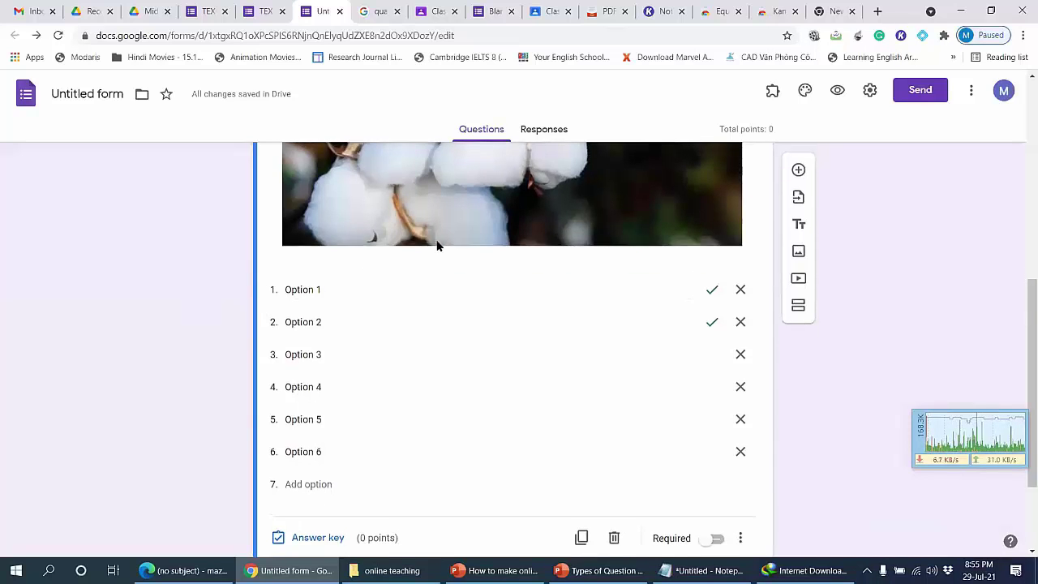
pyautogui.scroll(3, 365, 275)
pyautogui.scroll(-4, 378, 206)
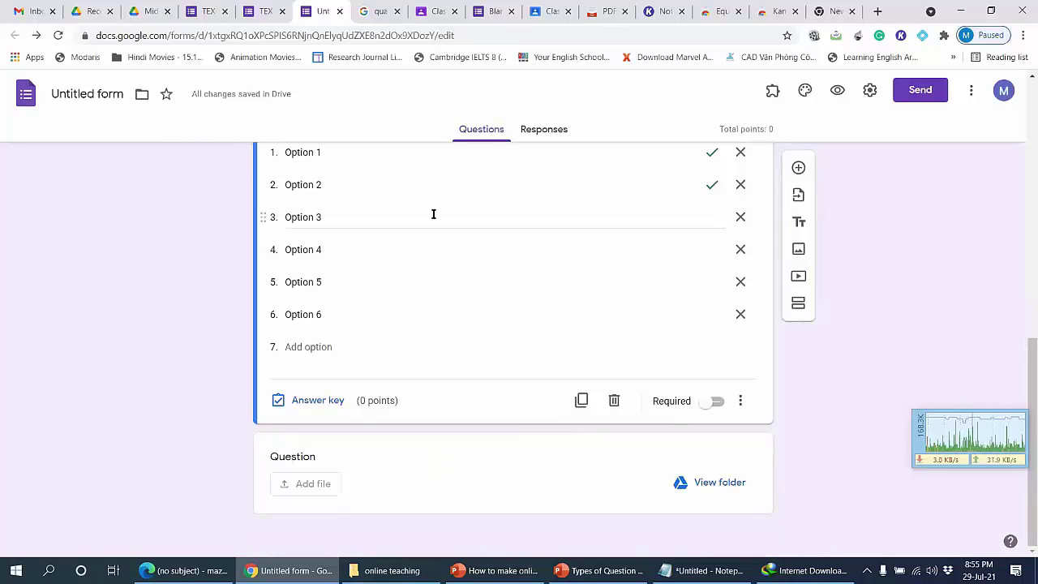
# Step: Try Shuffle question order in Presentation settings, cancel it, and open the TEX form tab
pyautogui.click(869, 90)
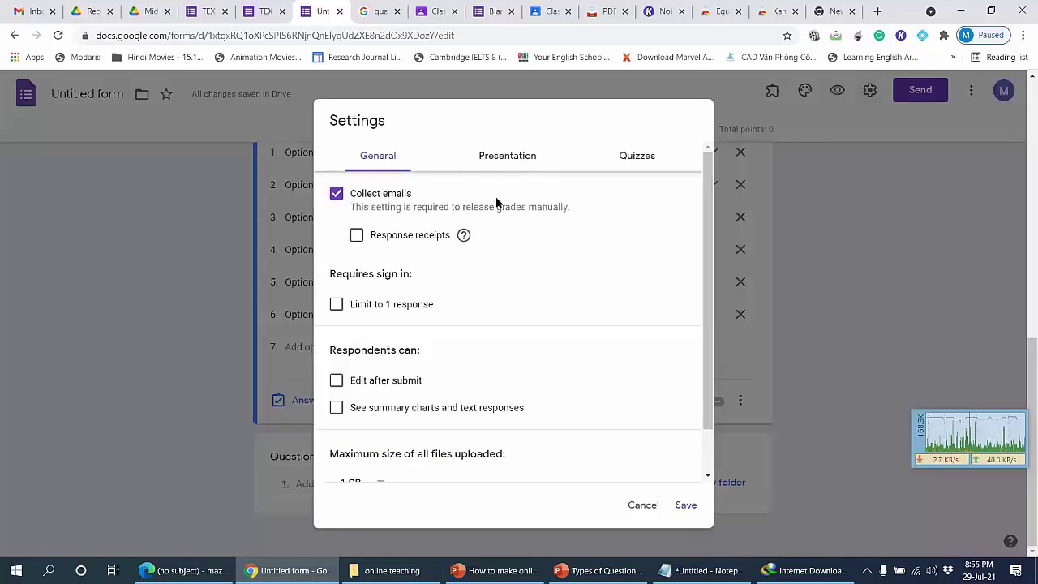
pyautogui.click(506, 156)
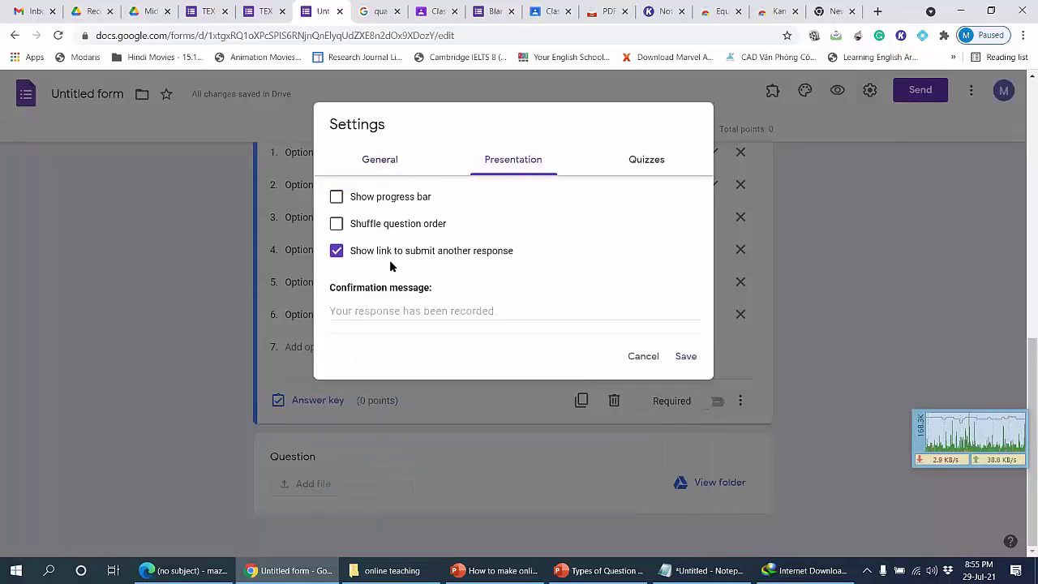
pyautogui.click(337, 224)
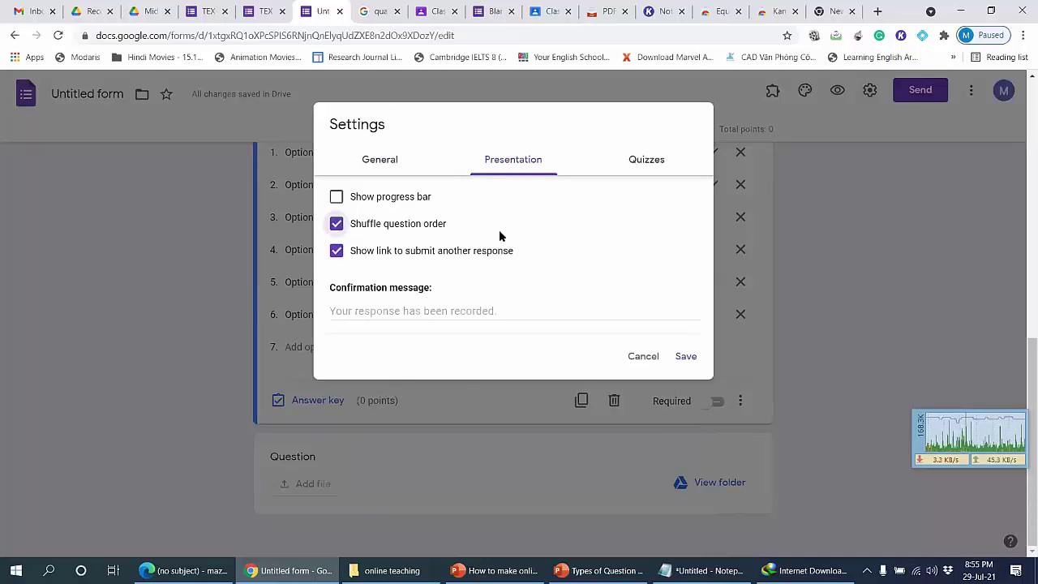
pyautogui.click(638, 363)
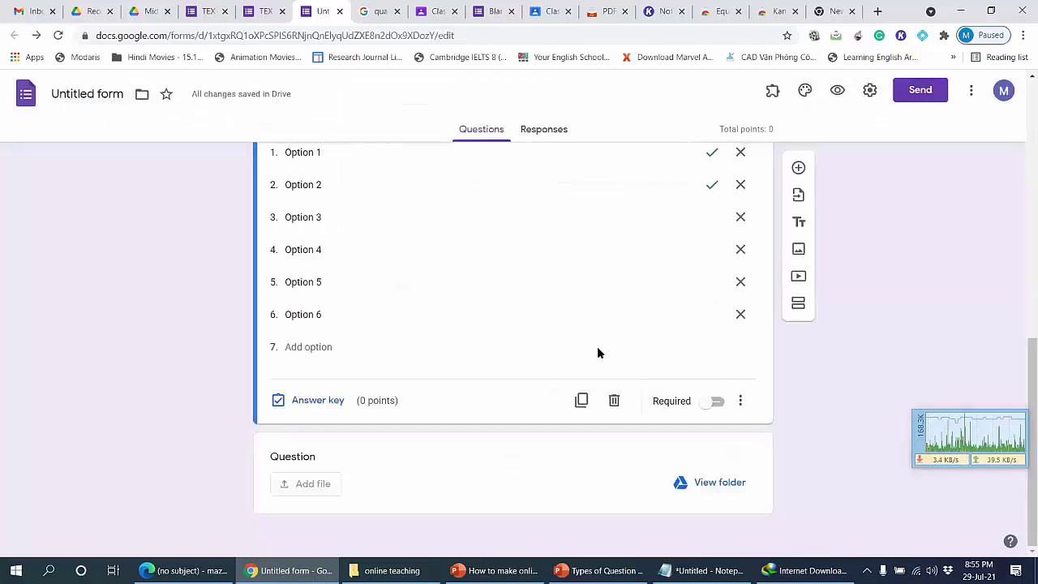
pyautogui.click(257, 13)
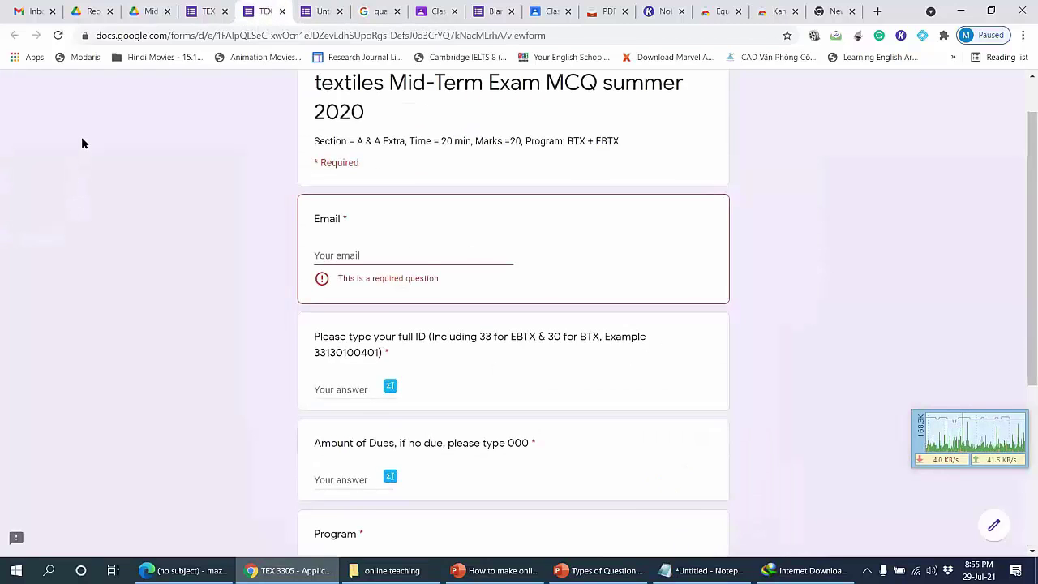
# Step: Scroll through the TEX form's ID, dues, Program and mobile-number questions, then return to the Untitled form
pyautogui.scroll(-1, 81, 136)
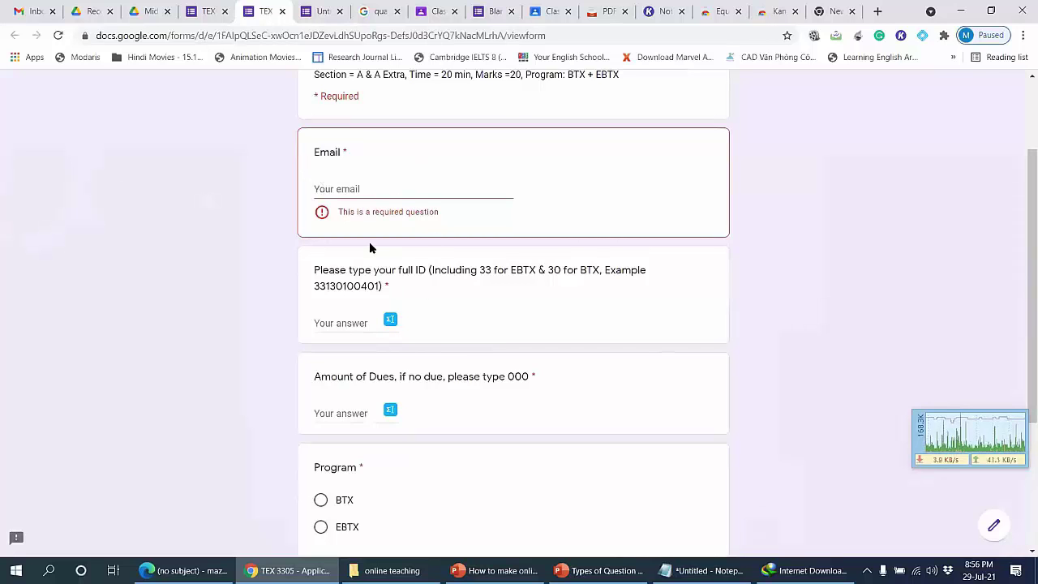
pyautogui.scroll(-1, 370, 248)
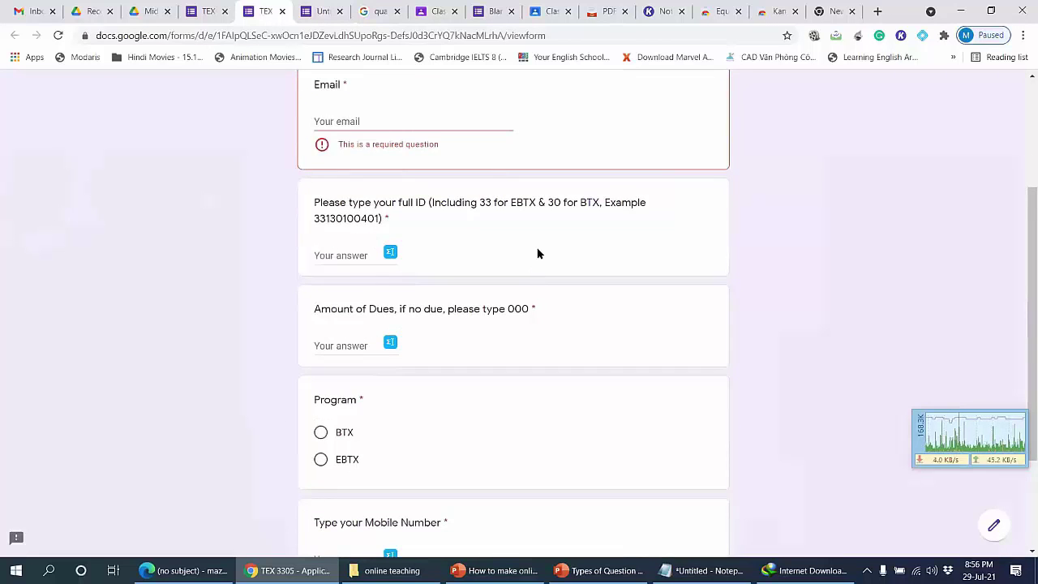
pyautogui.scroll(-2, 537, 254)
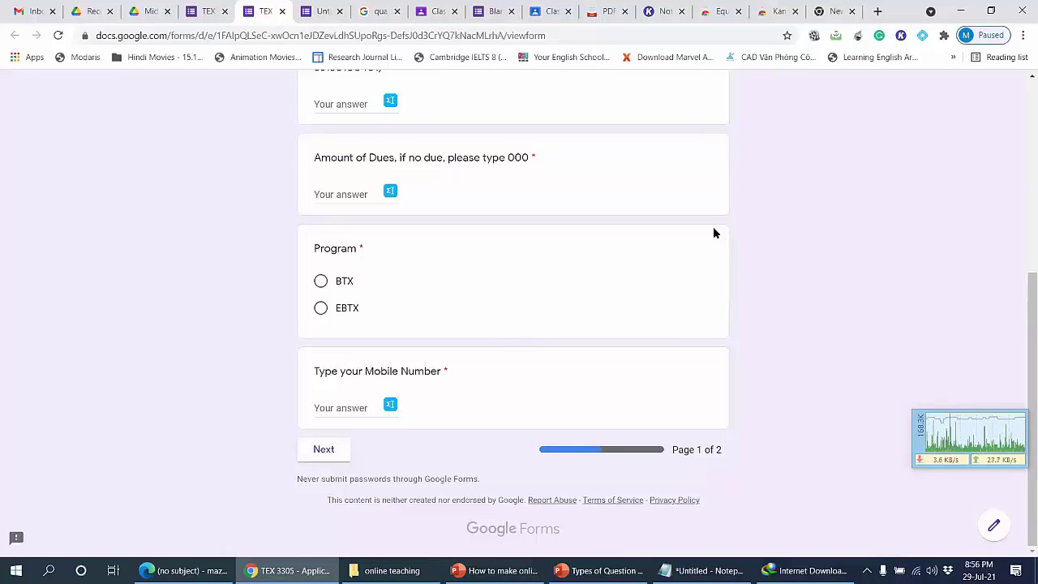
pyautogui.scroll(3, 522, 356)
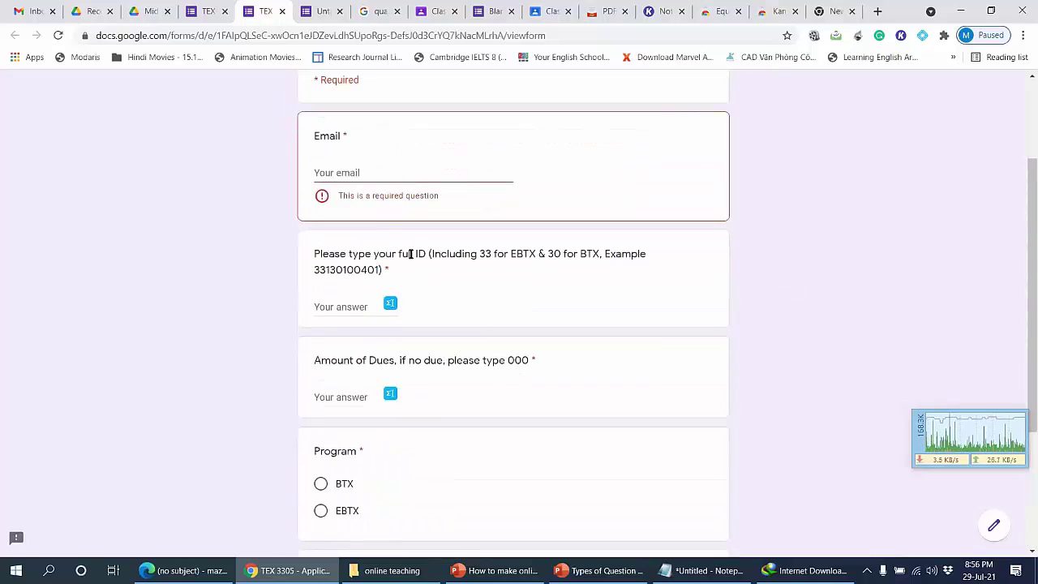
pyautogui.scroll(-2, 405, 427)
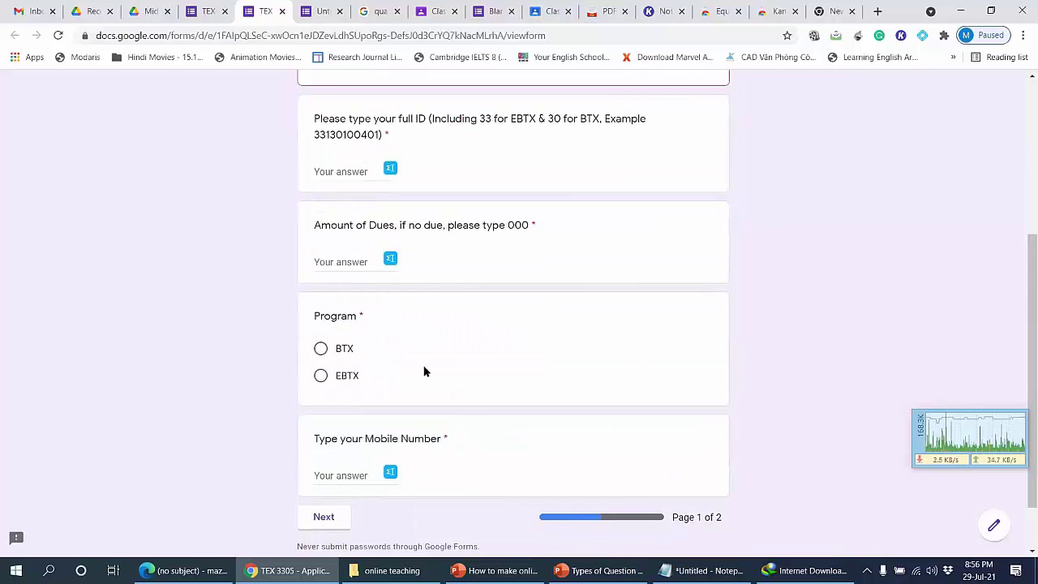
pyautogui.click(314, 8)
pyautogui.scroll(7, 460, 429)
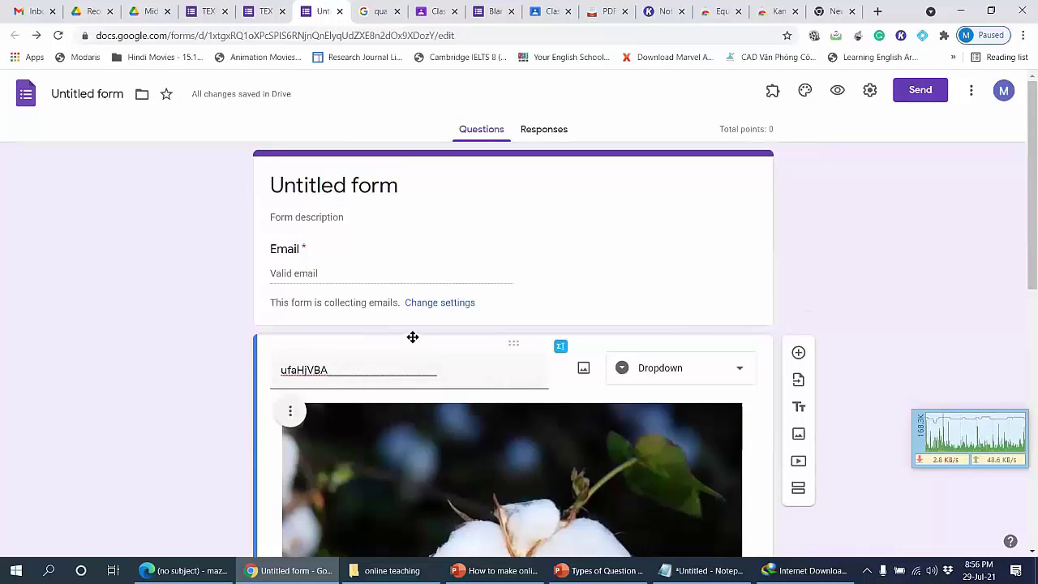
# Step: Select the form header card and add a new section after it
pyautogui.scroll(-5, 312, 468)
pyautogui.scroll(-2, 436, 479)
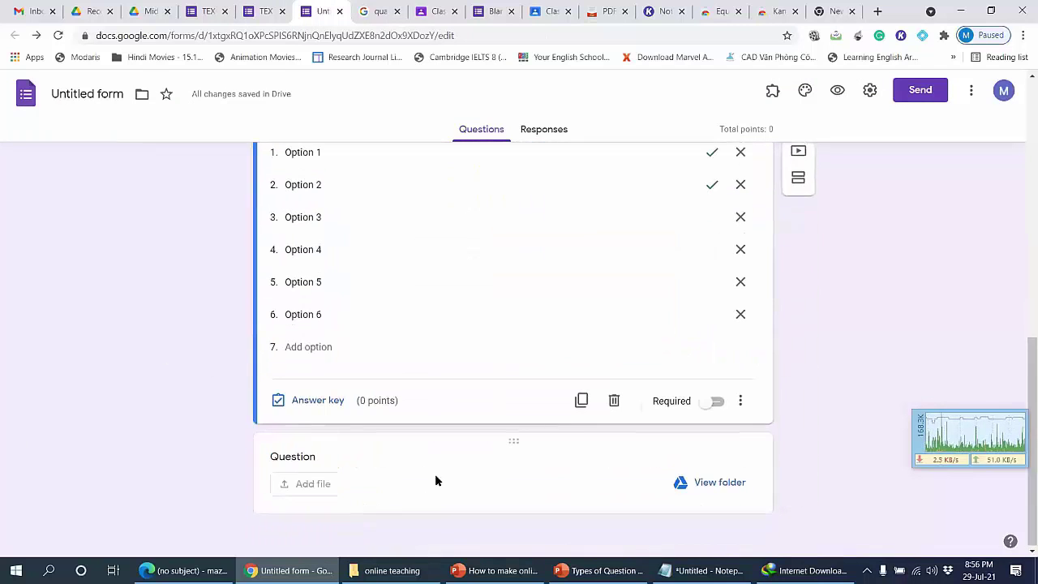
pyautogui.scroll(6, 481, 472)
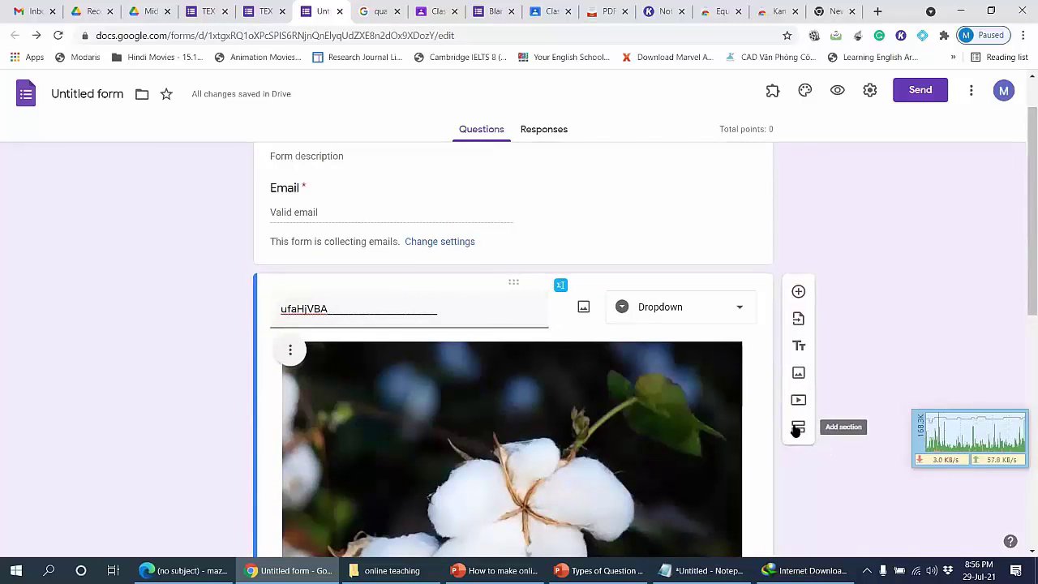
pyautogui.click(713, 219)
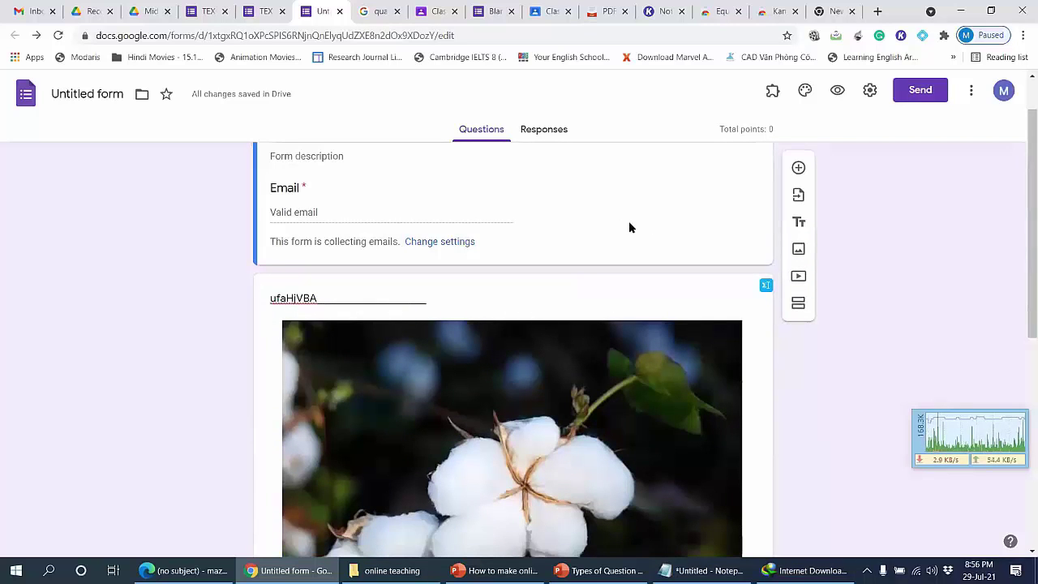
pyautogui.click(799, 305)
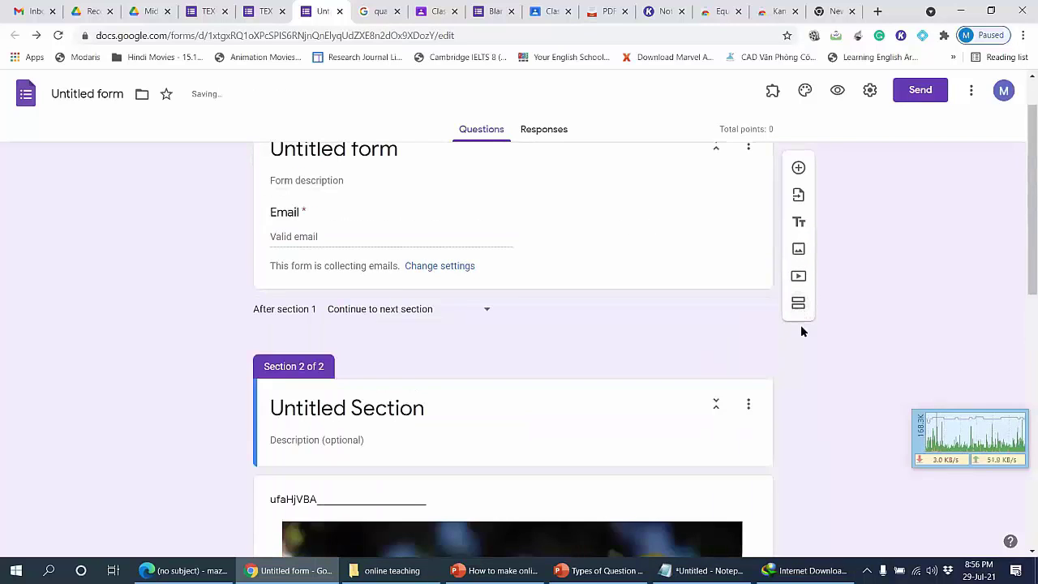
# Step: Select the Untitled Section title, then the Untitled form title, then the section title again
pyautogui.scroll(-5, 384, 394)
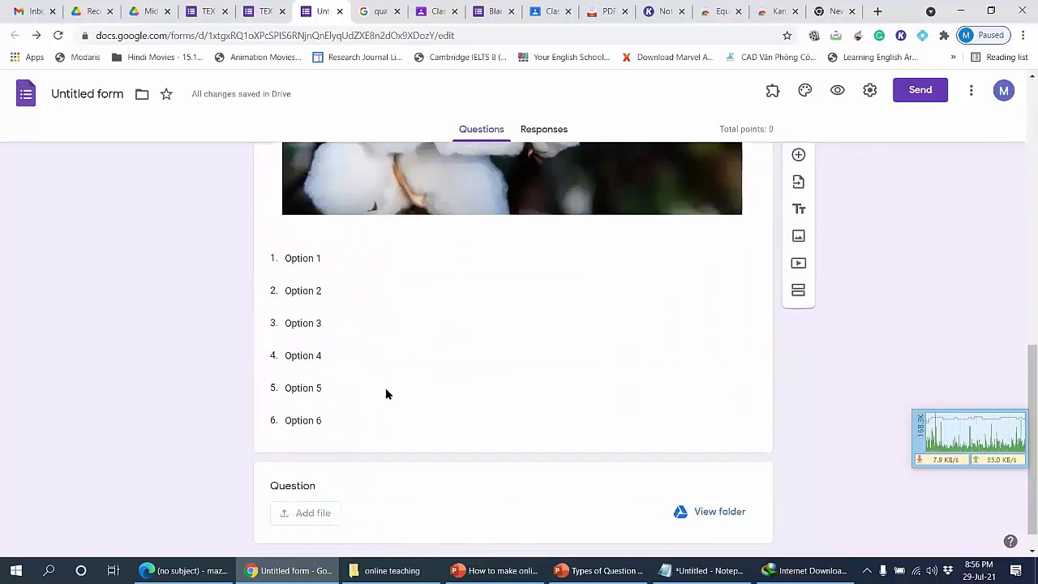
pyautogui.scroll(6, 388, 393)
pyautogui.click(487, 316)
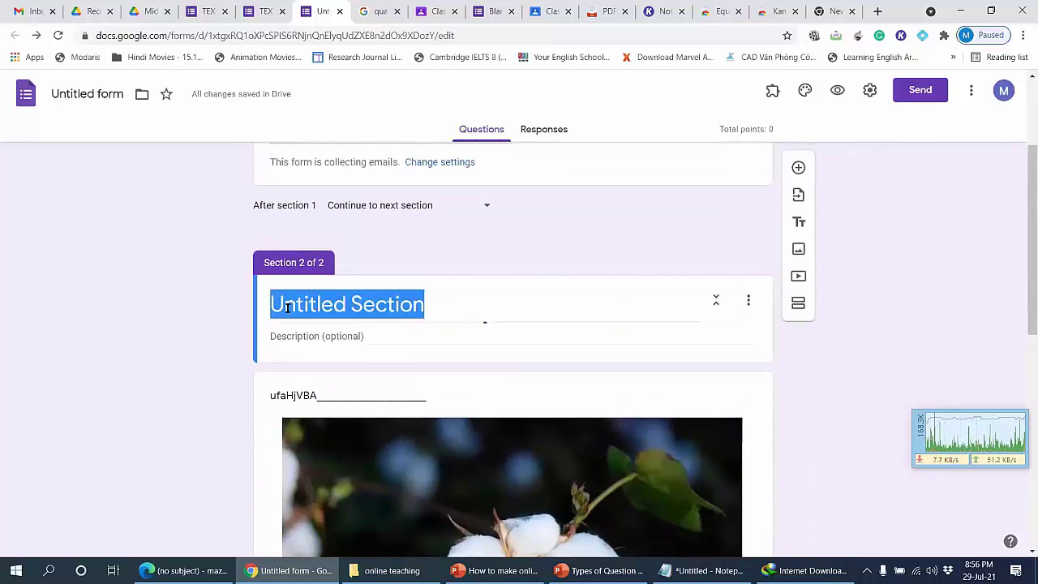
pyautogui.scroll(2, 344, 354)
pyautogui.click(380, 209)
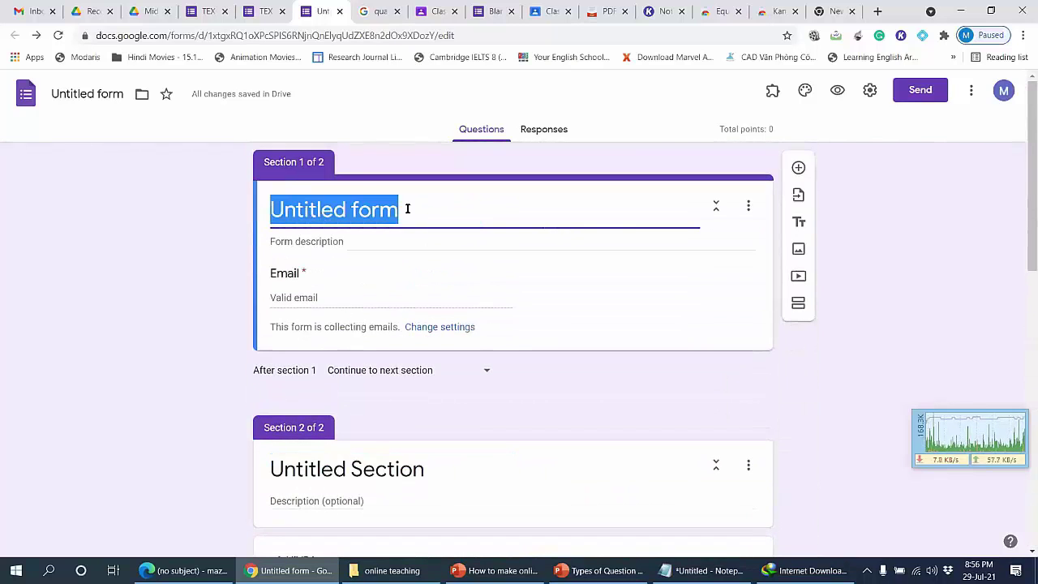
pyautogui.scroll(-1, 351, 377)
pyautogui.click(373, 401)
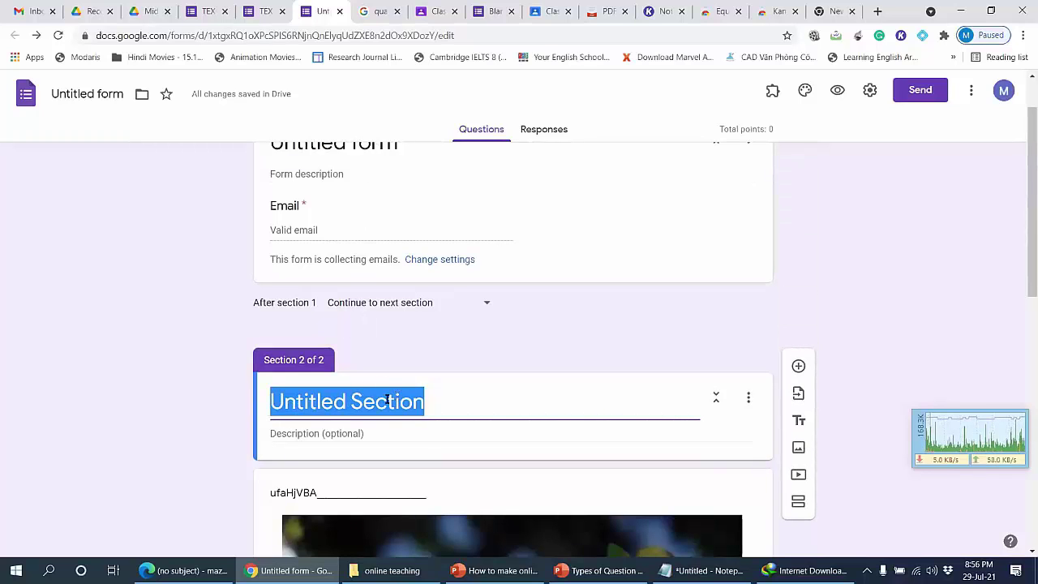
# Step: Open and close the section 2 options menu twice without making changes
pyautogui.scroll(1, 387, 399)
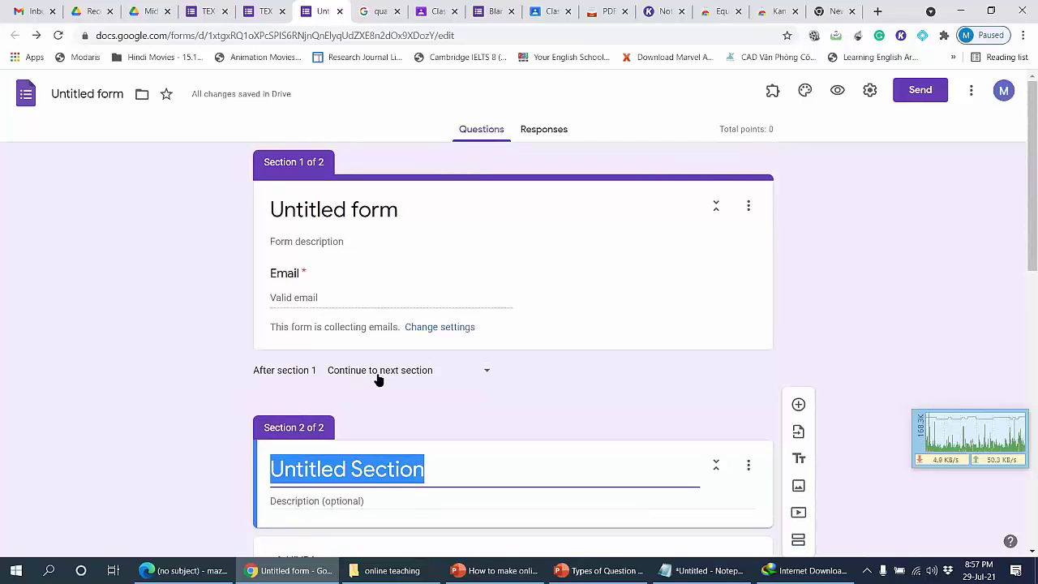
pyautogui.scroll(-3, 487, 308)
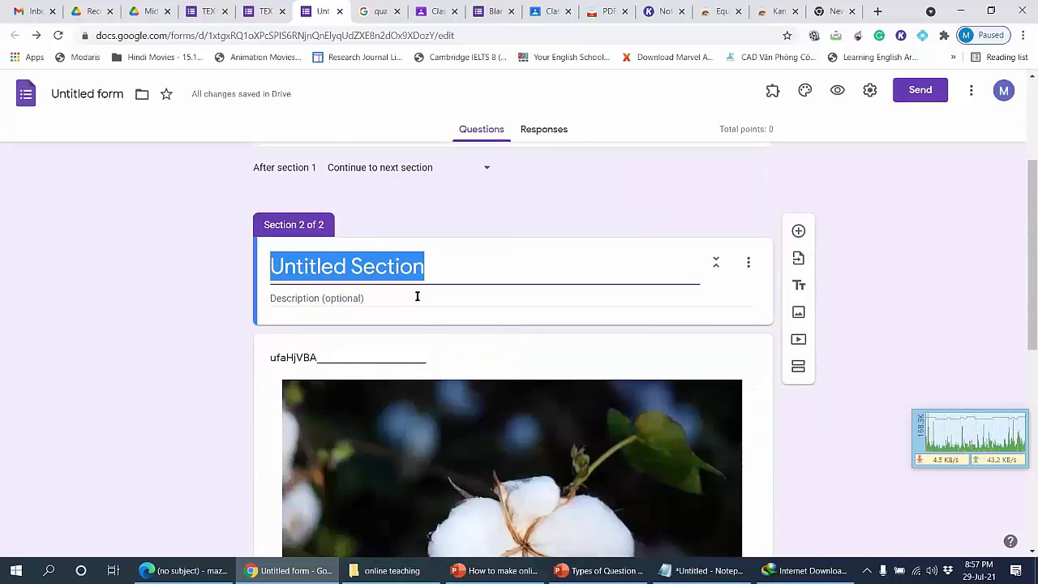
pyautogui.scroll(3, 417, 296)
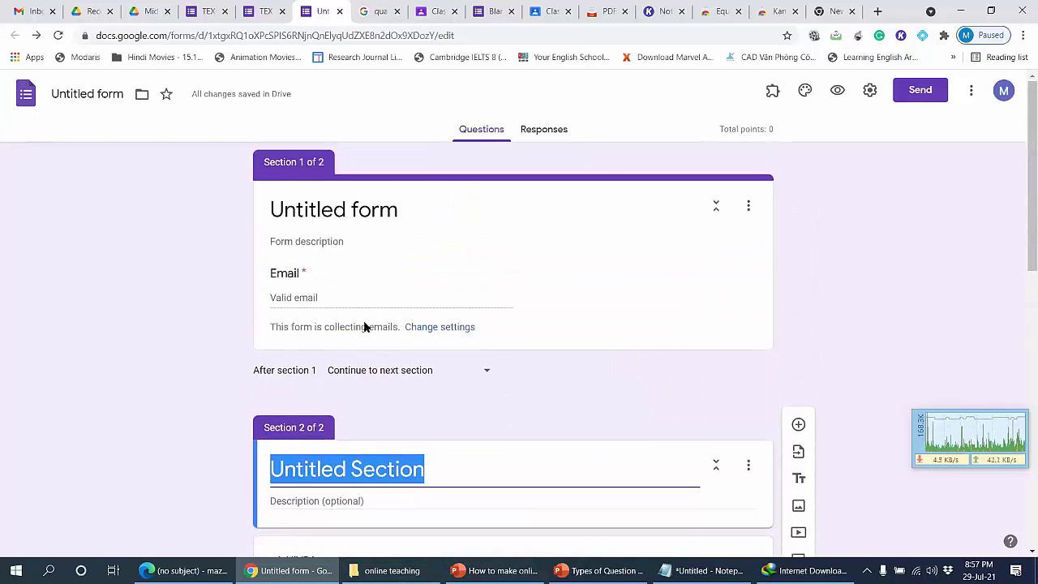
pyautogui.click(748, 467)
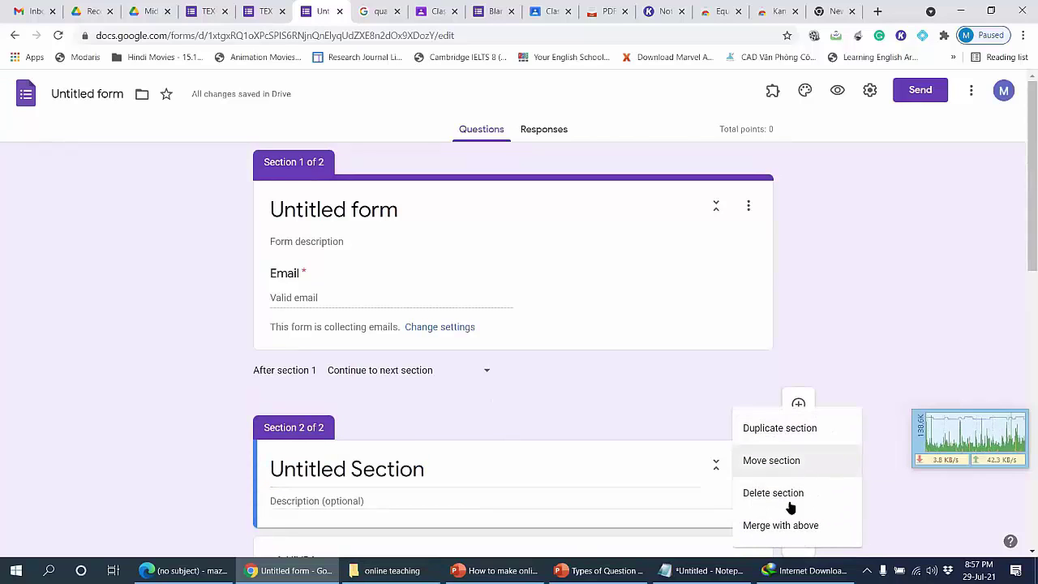
pyautogui.click(687, 385)
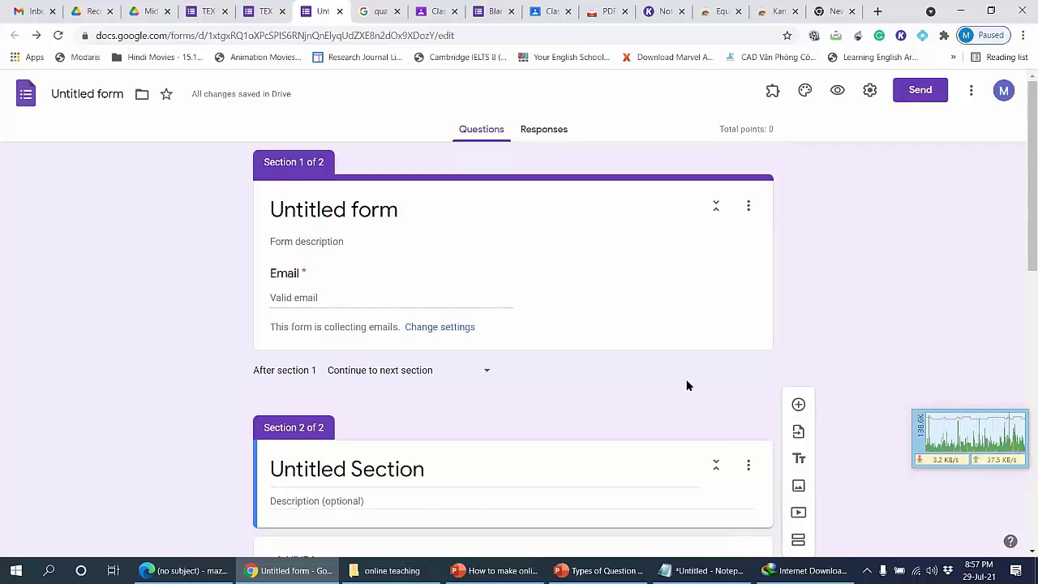
pyautogui.click(748, 472)
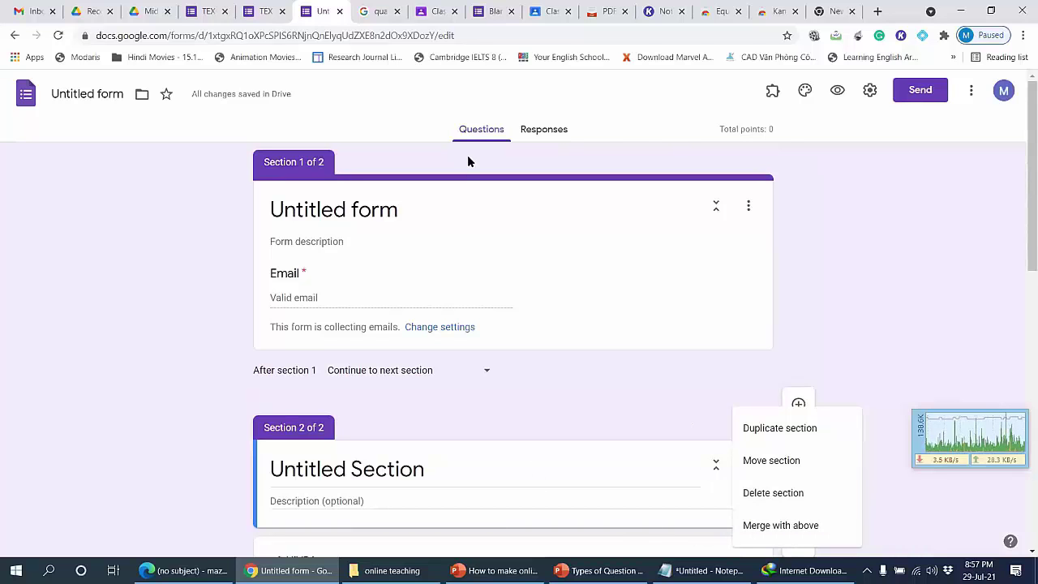
pyautogui.click(816, 306)
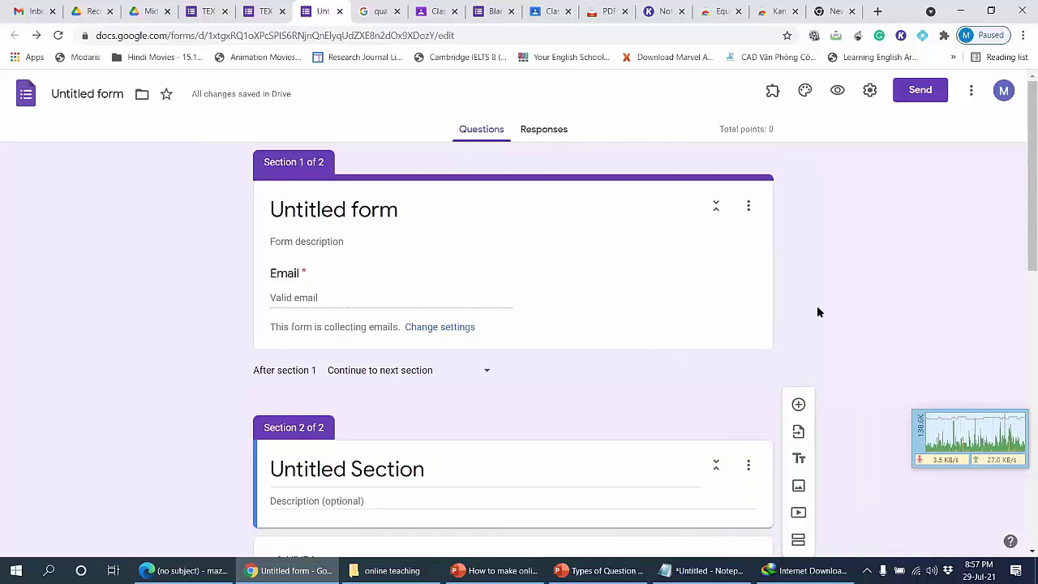
pyautogui.scroll(-3, 404, 303)
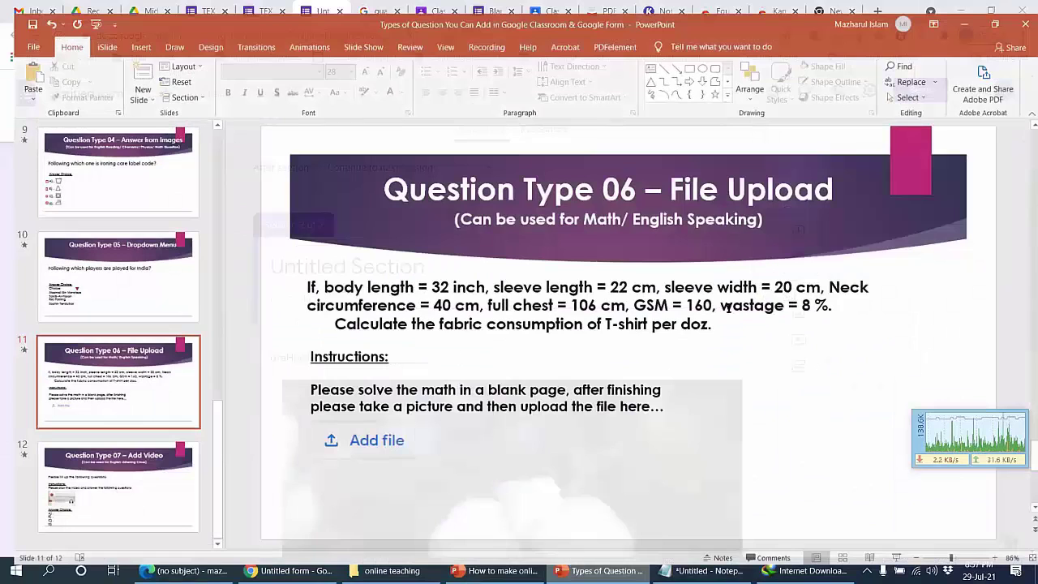
pyautogui.scroll(-1, 727, 307)
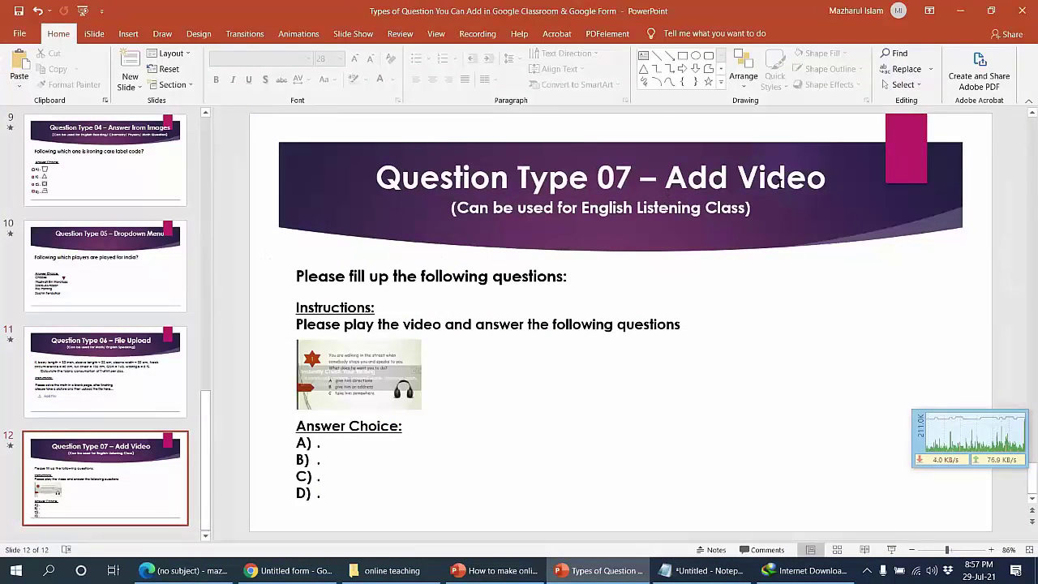
pyautogui.click(641, 564)
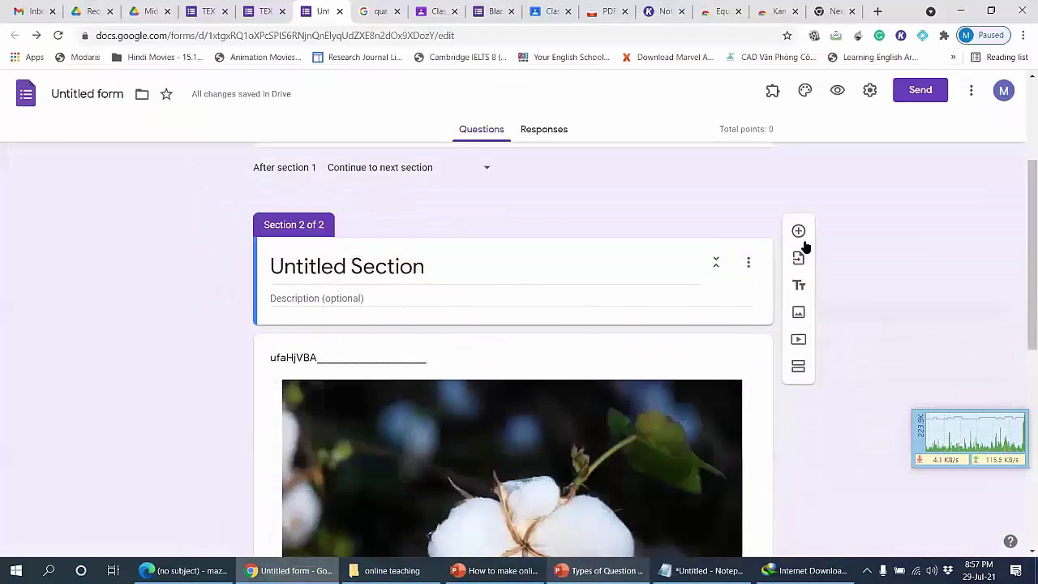
# Step: Keep the cotton-image question as a Dropdown and start adding a video to section 2
pyautogui.scroll(3, 603, 318)
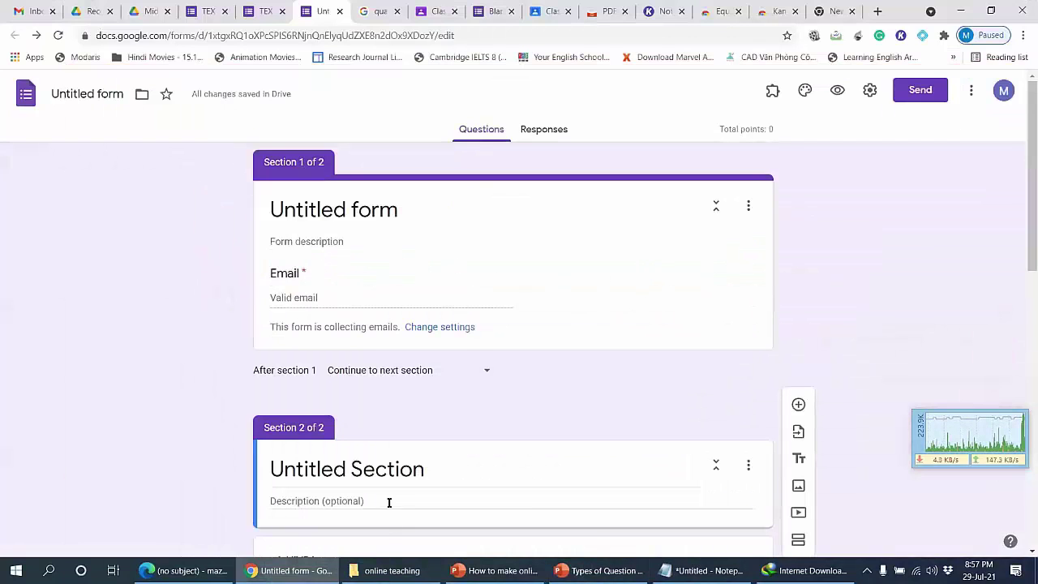
pyautogui.click(397, 462)
pyautogui.scroll(-2, 479, 395)
pyautogui.click(441, 428)
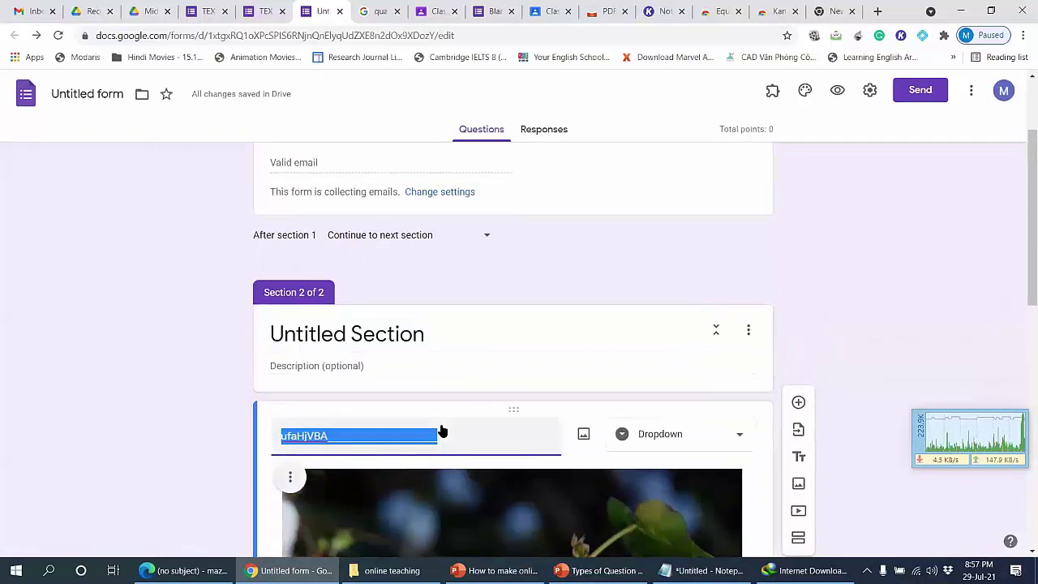
pyautogui.click(679, 438)
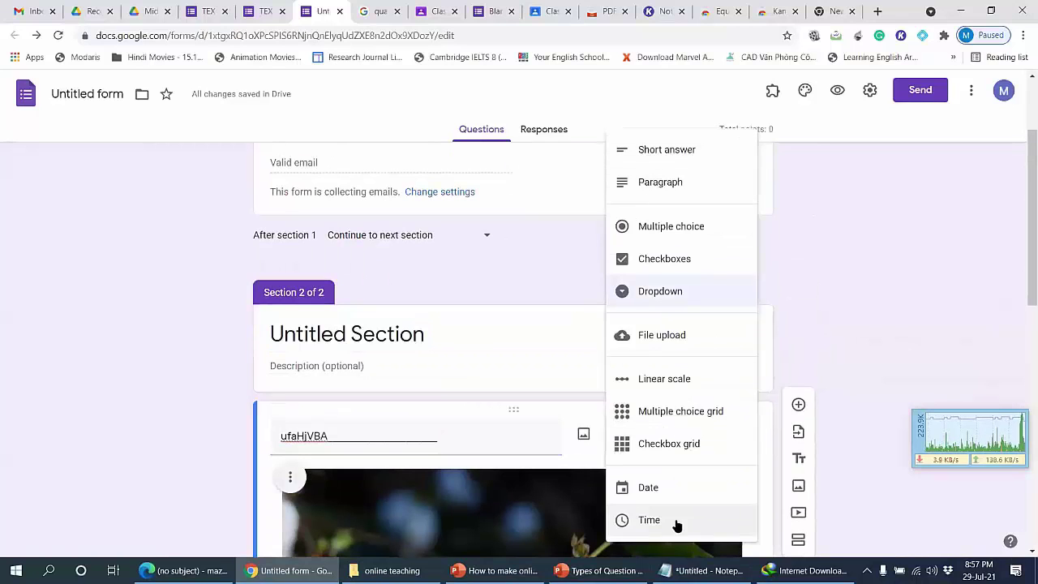
pyautogui.click(898, 345)
pyautogui.scroll(-2, 834, 362)
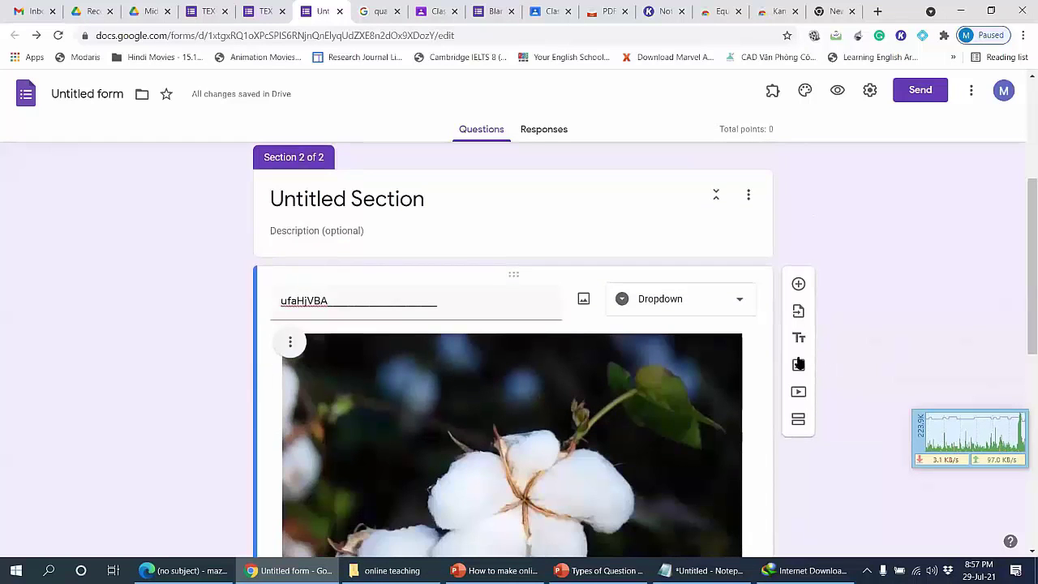
pyautogui.click(797, 392)
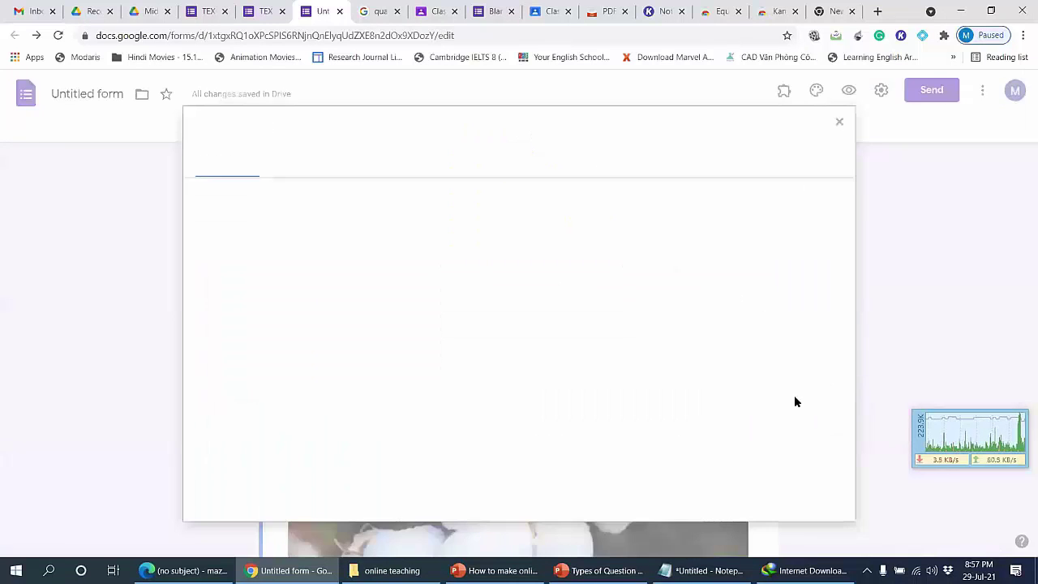
# Step: Search YouTube for IELTS listening test videos using the query 'lelts listen'
pyautogui.click(407, 200)
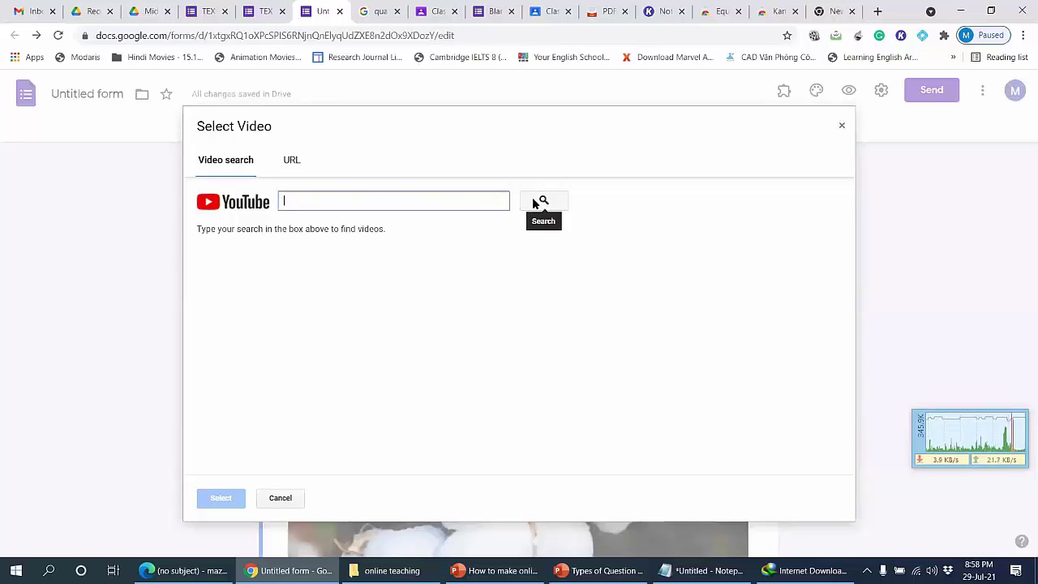
pyautogui.click(291, 161)
pyautogui.click(234, 167)
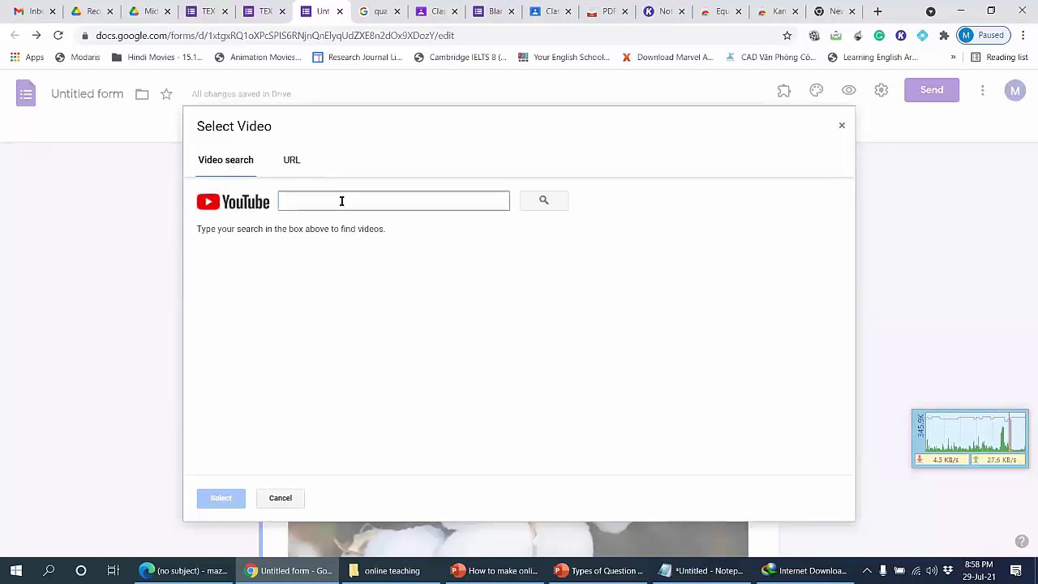
pyautogui.write('c')
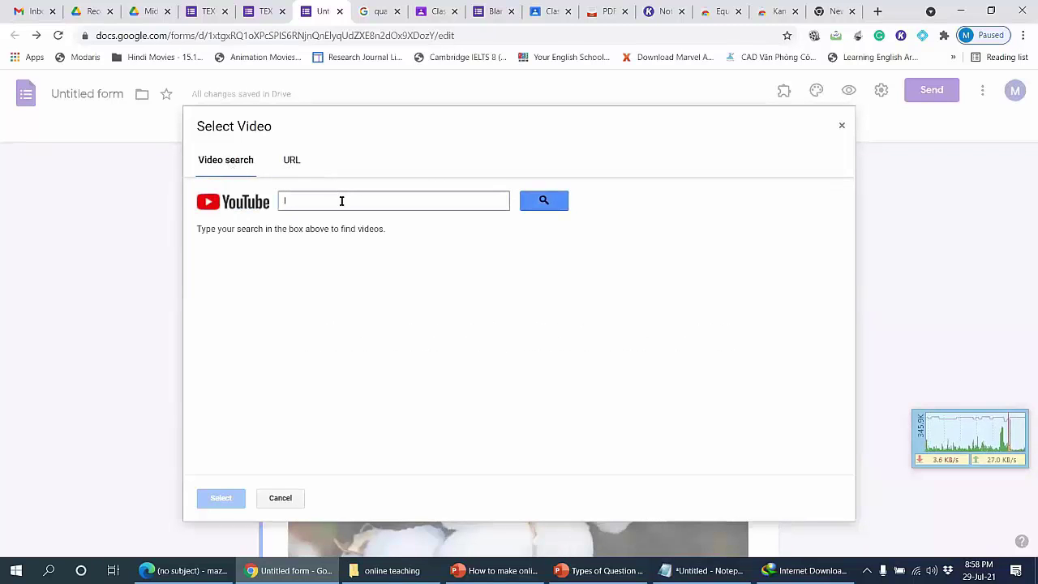
pyautogui.press('BackSpace')
pyautogui.write('le')
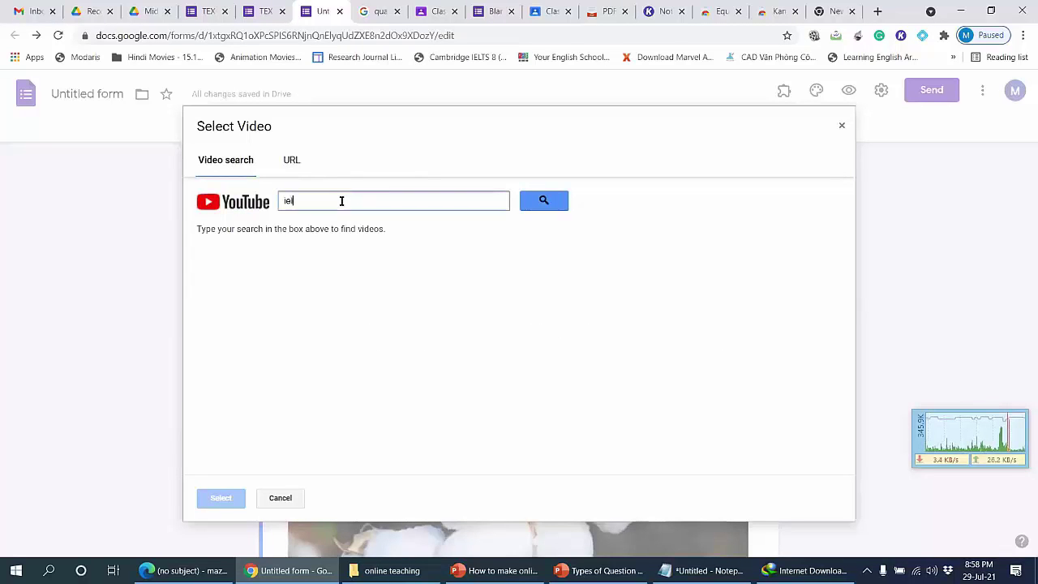
pyautogui.write('lts liste')
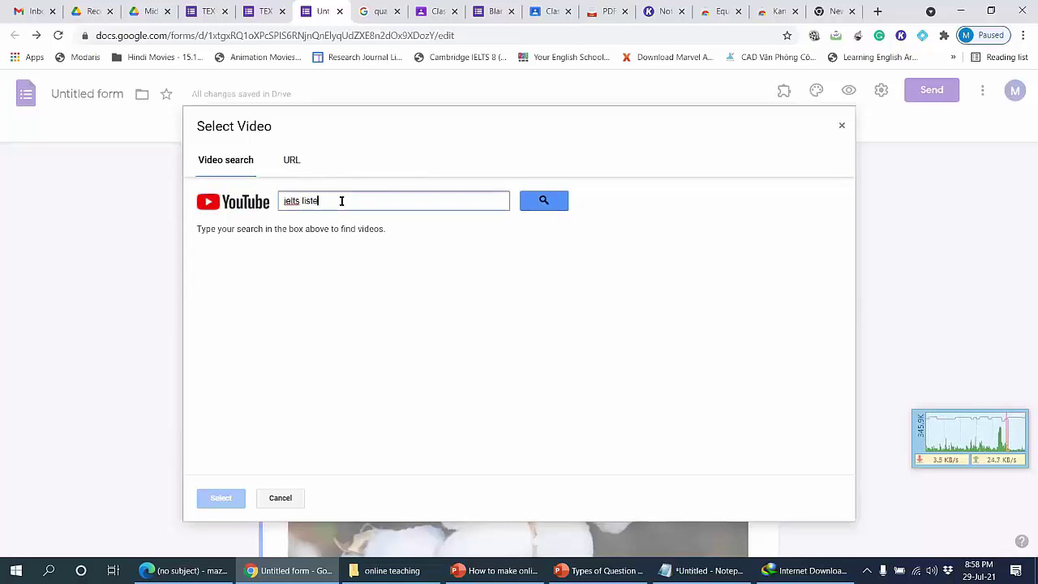
pyautogui.write('ning test')
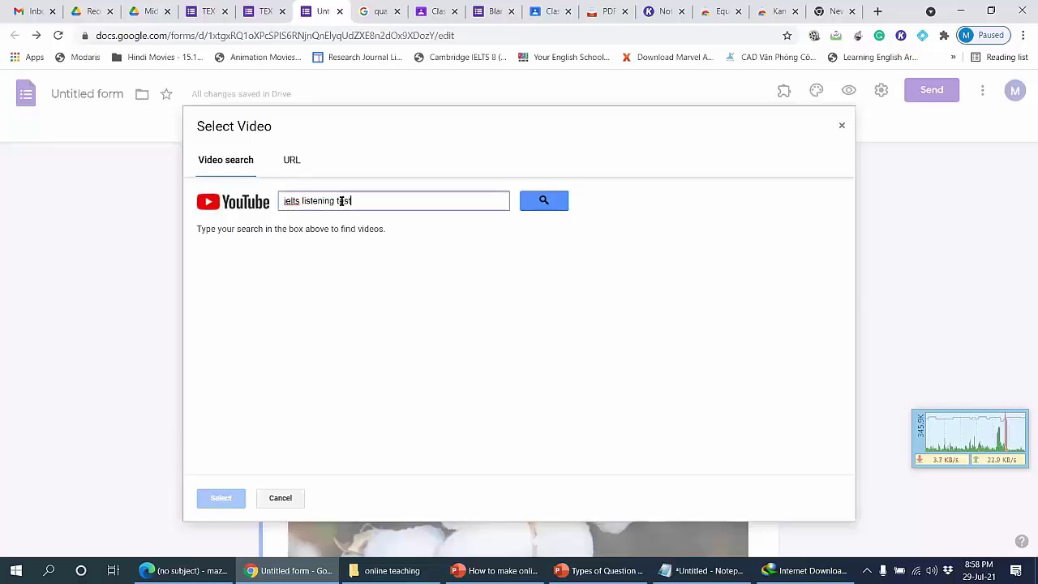
pyautogui.press('Return')
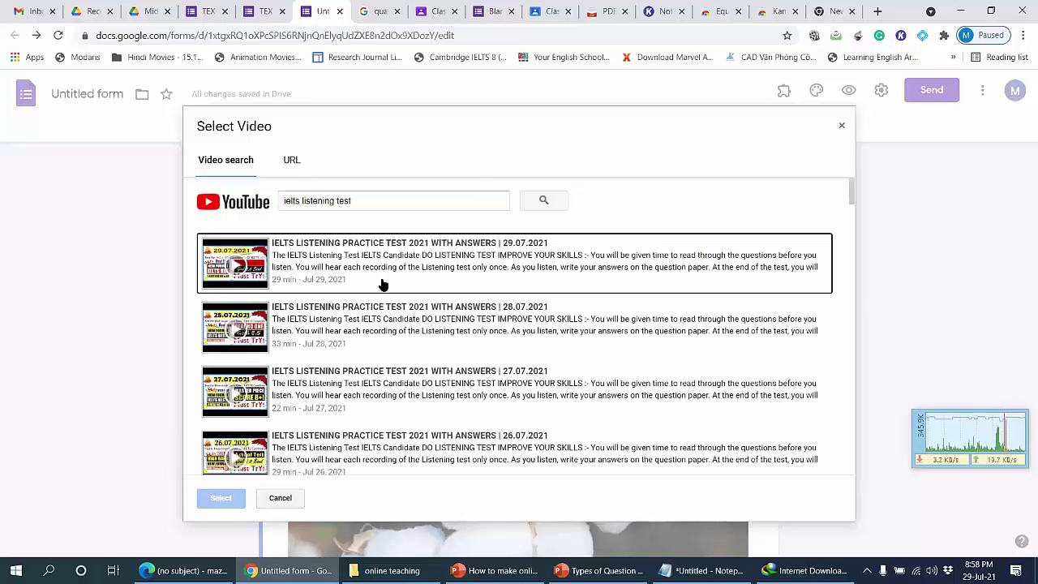
# Step: Embed the first IELTS listening result in the form and open the preview
pyautogui.doubleClick(429, 257)
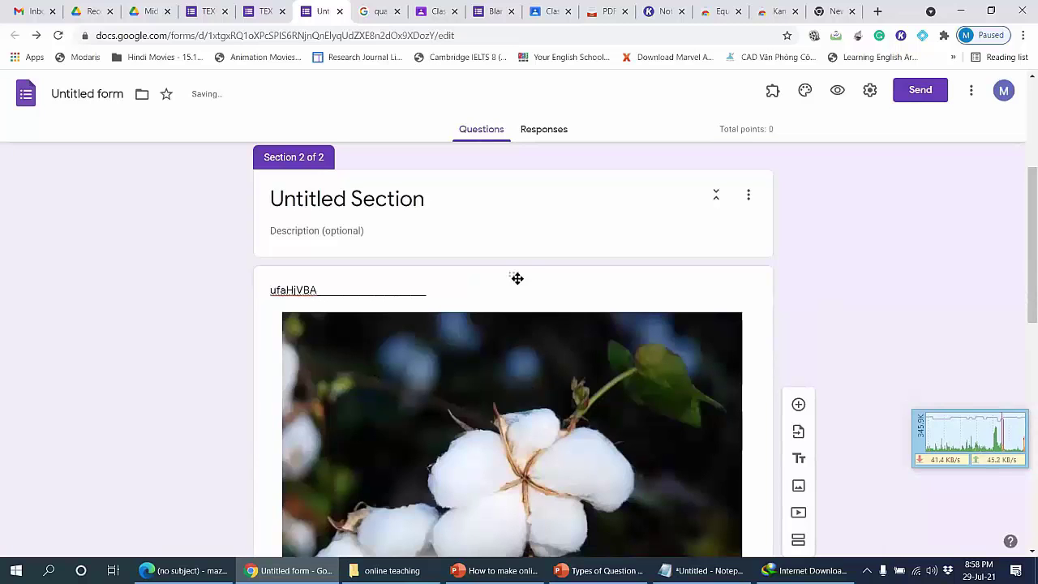
pyautogui.scroll(-2, 516, 278)
pyautogui.click(838, 92)
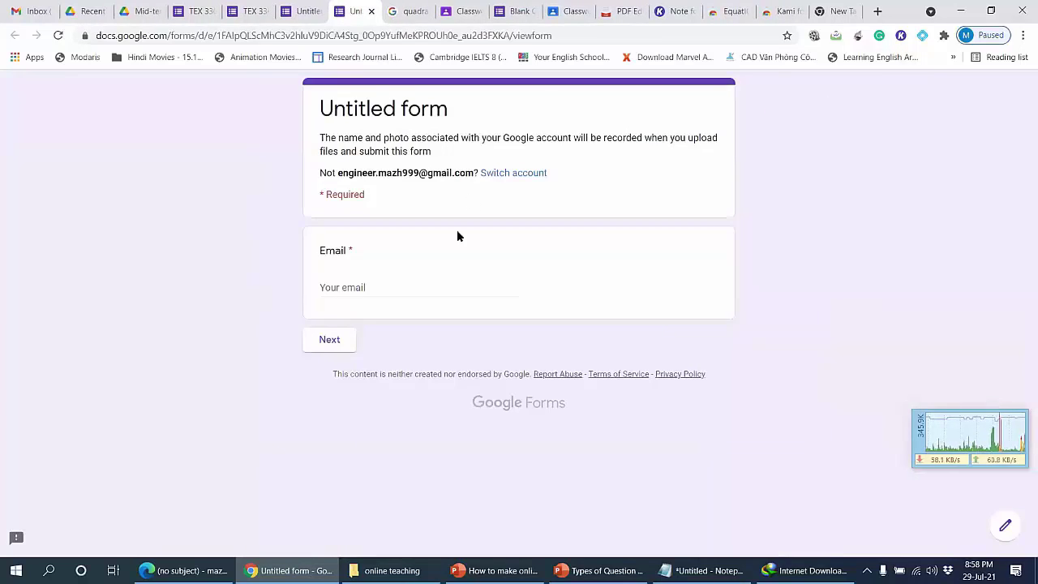
# Step: Enter a test email address in the preview and continue to the second section
pyautogui.click(358, 291)
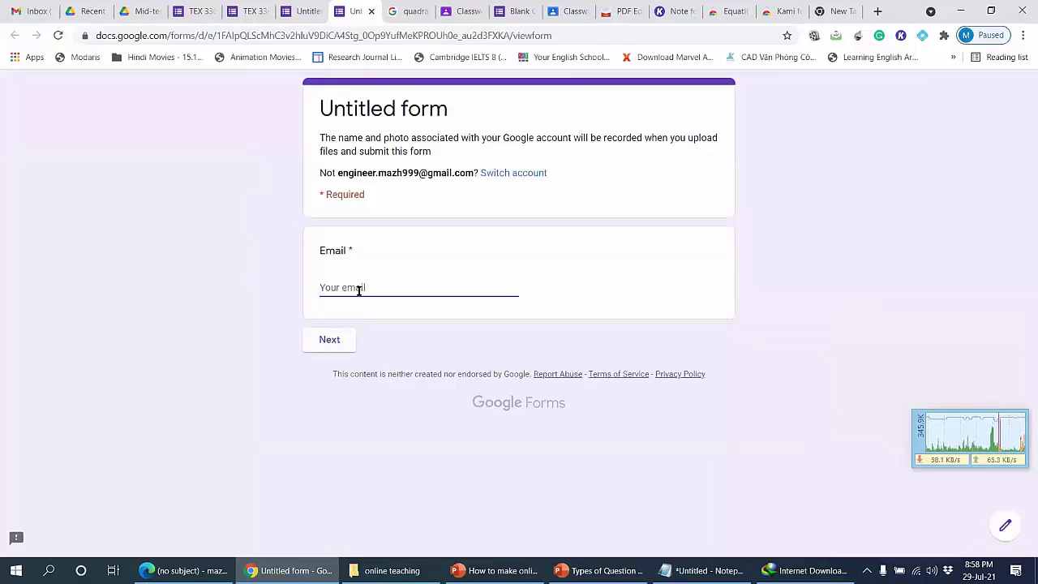
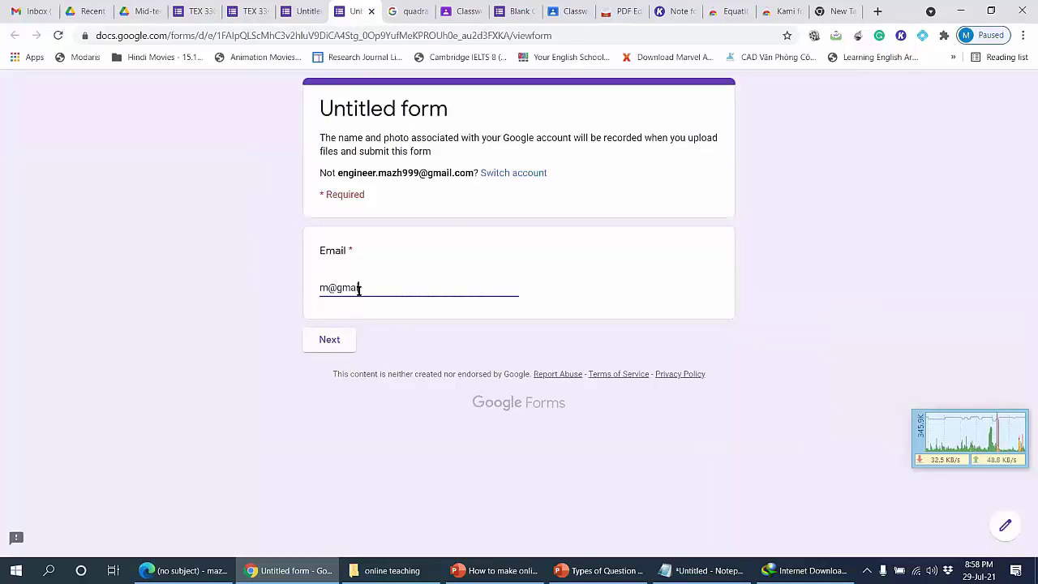
pyautogui.click(322, 344)
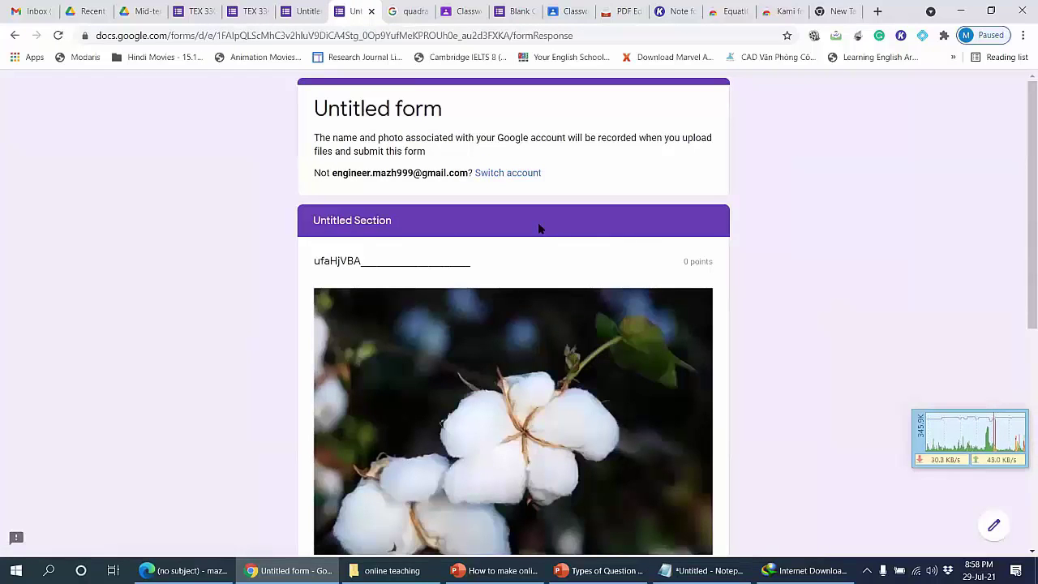
pyautogui.scroll(-7, 538, 227)
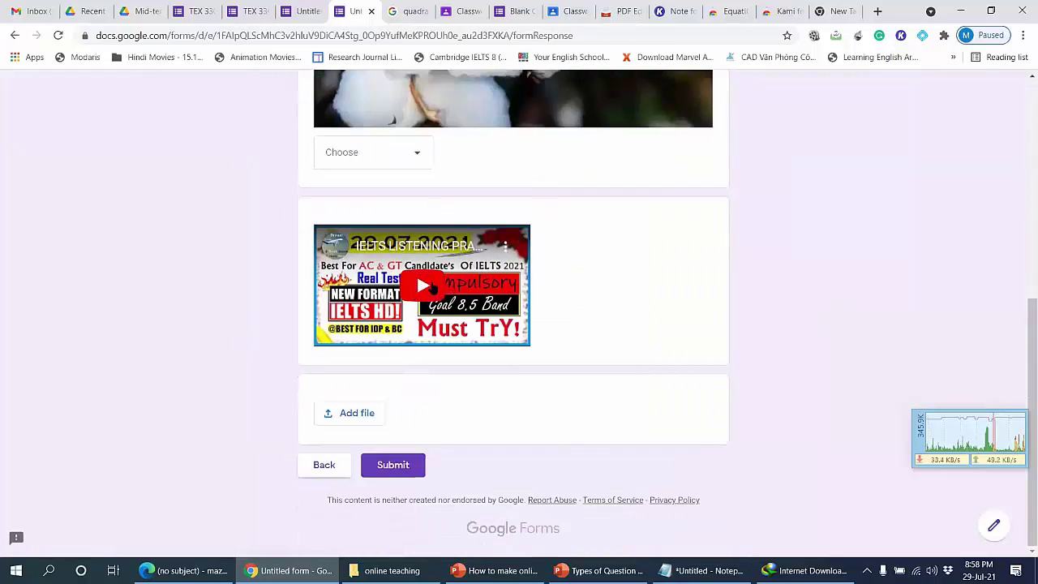
# Step: Play and pause the embedded IELTS listening video, then close the preview
pyautogui.click(424, 285)
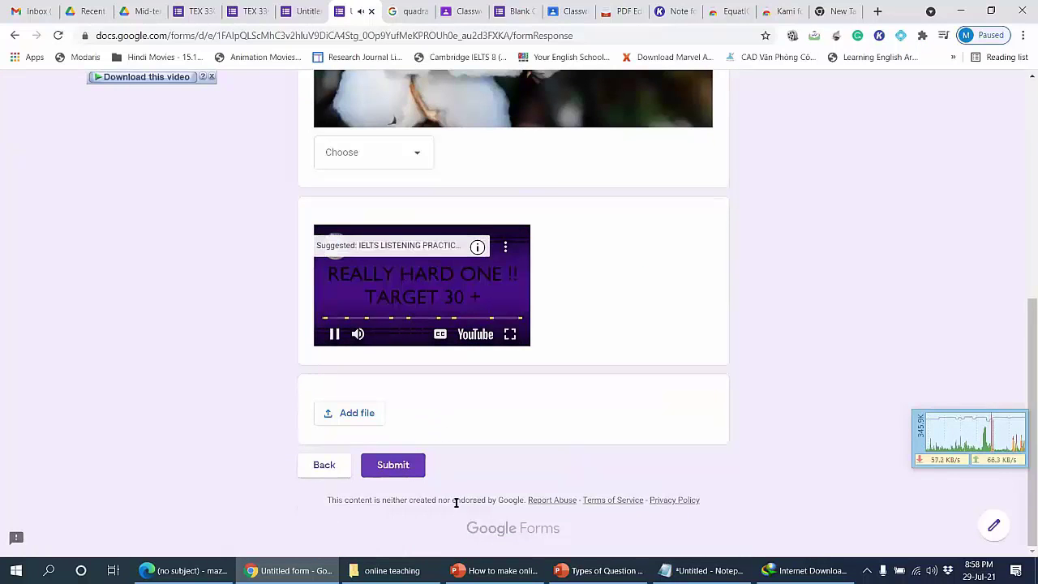
pyautogui.press('k')
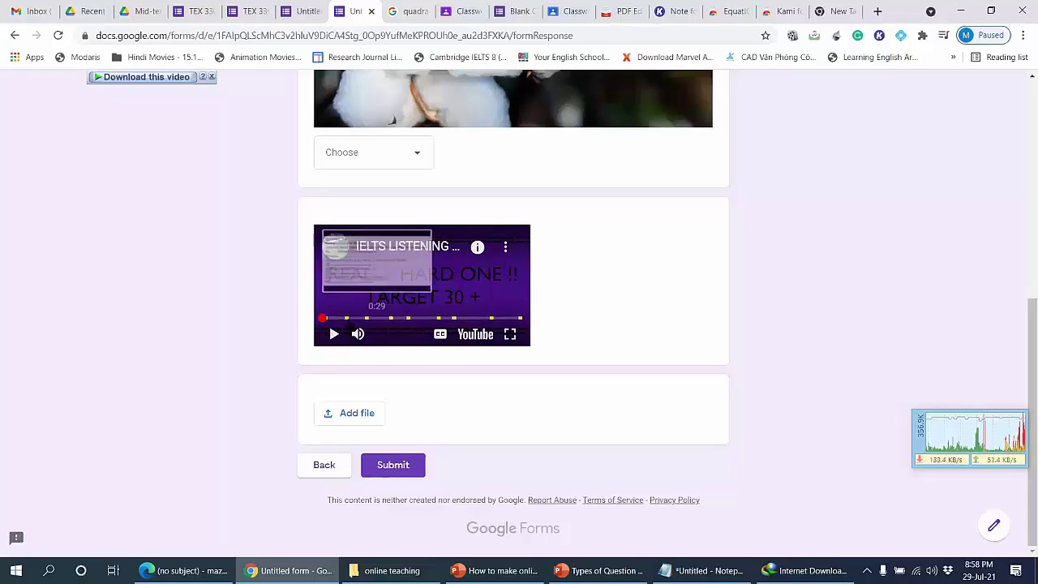
pyautogui.click(370, 12)
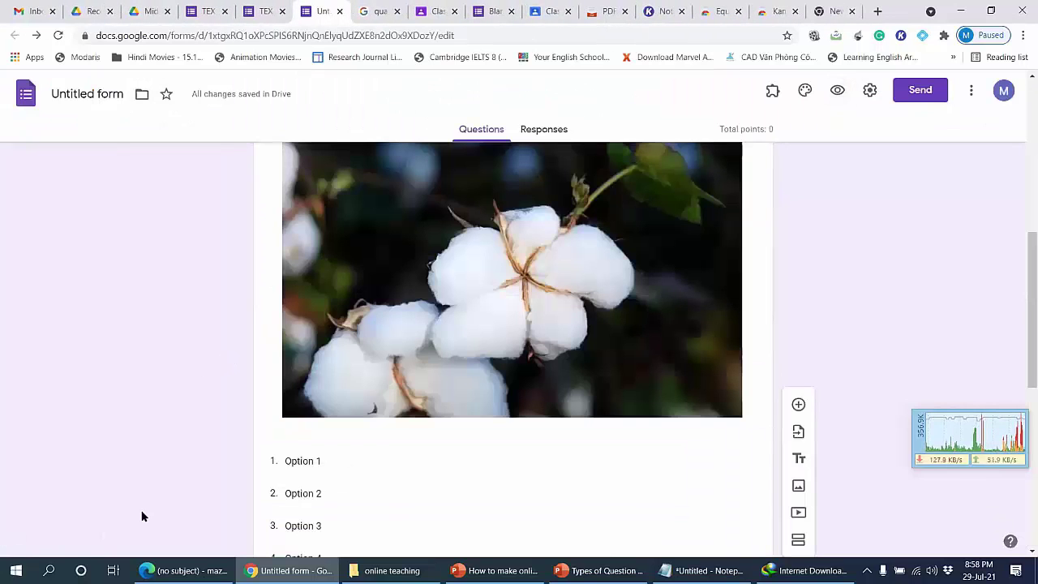
# Step: Cycle through Gmail, the browser and other presentations, ending on 'Types of Question' slide 12
pyautogui.click(600, 569)
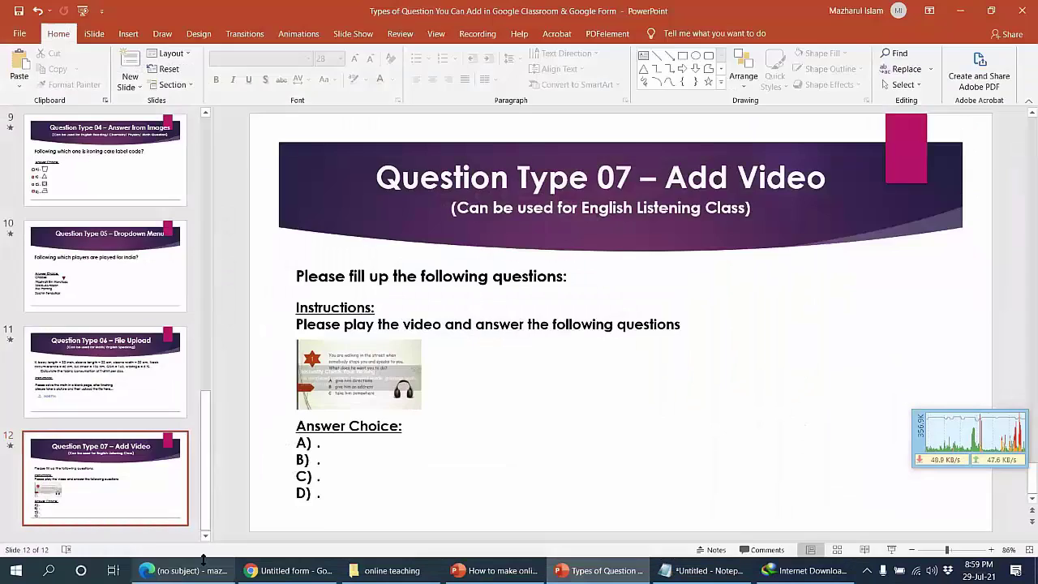
pyautogui.click(185, 569)
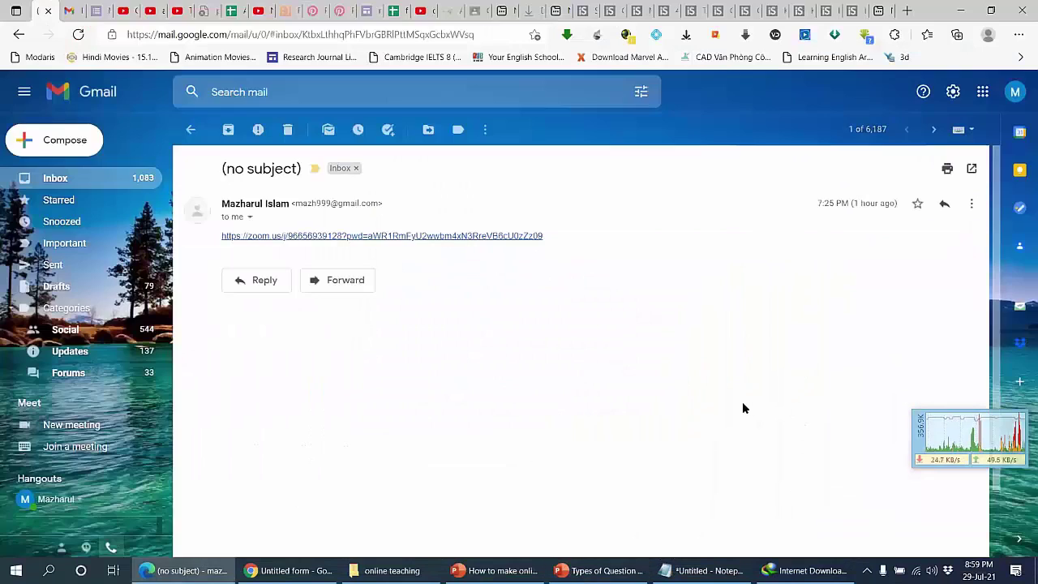
pyautogui.click(75, 177)
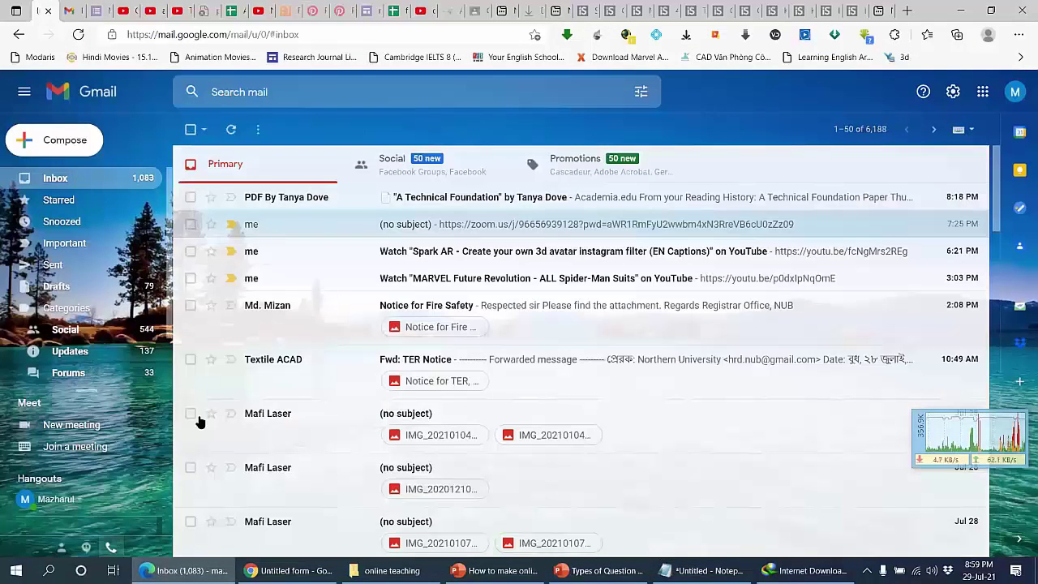
pyautogui.hotkey('alt', 'Tab')
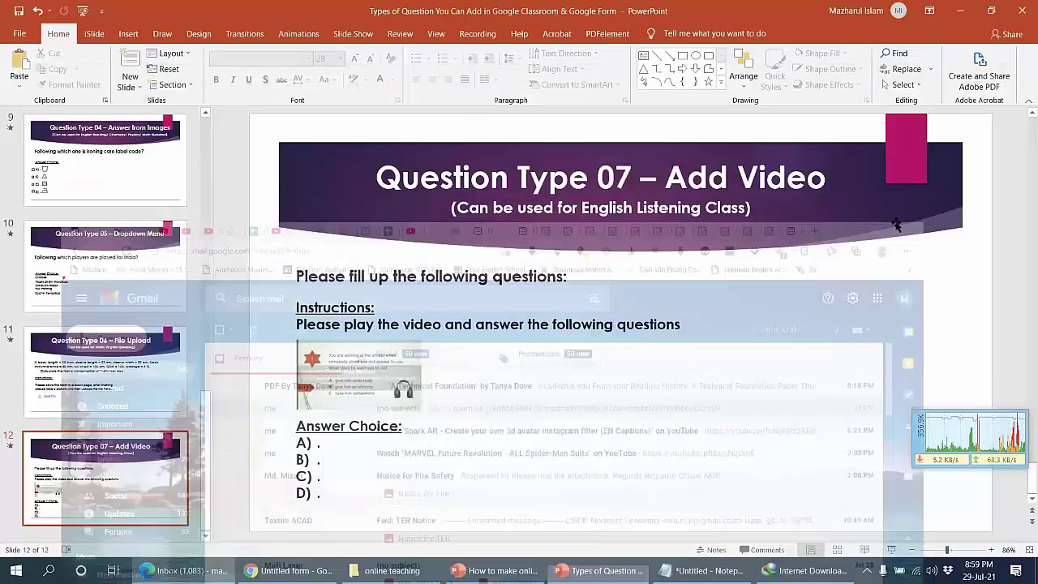
pyautogui.click(960, 10)
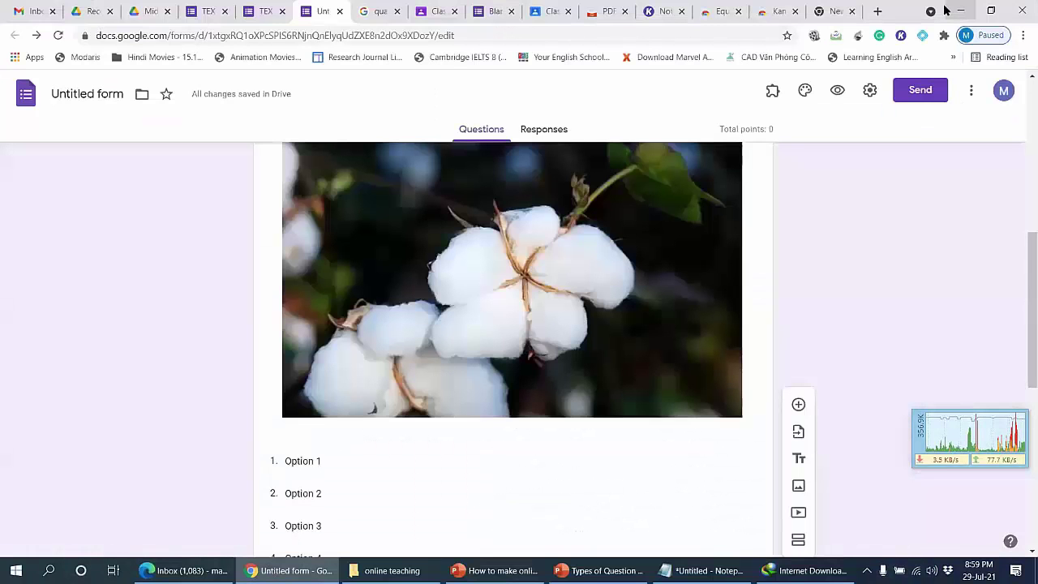
pyautogui.click(950, 11)
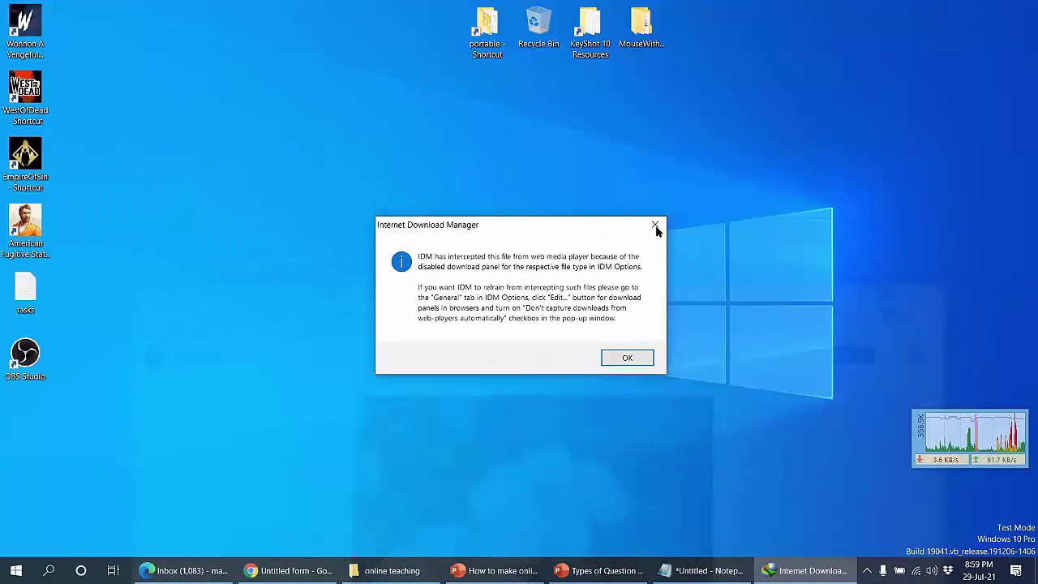
pyautogui.click(638, 568)
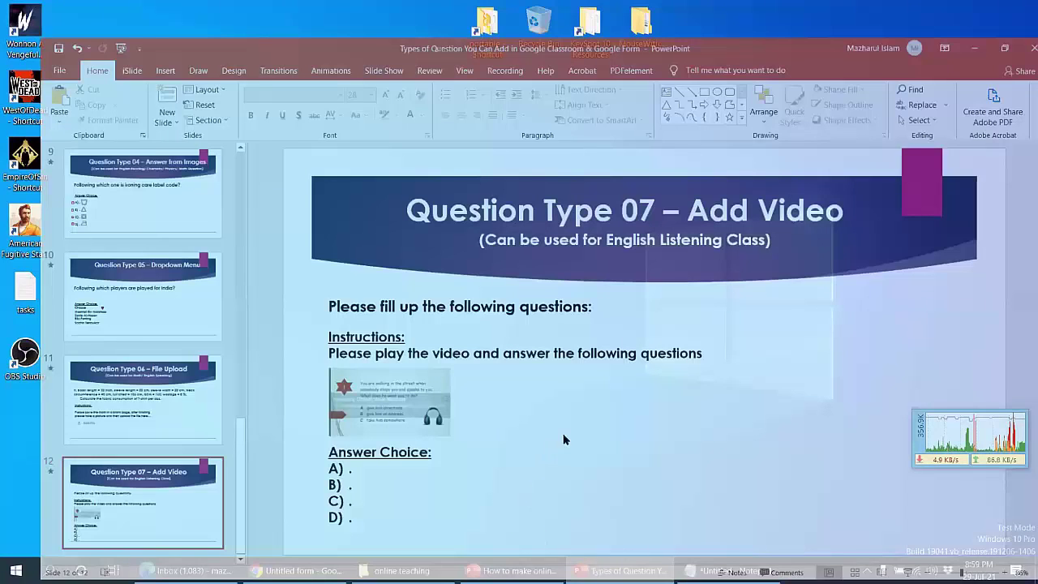
pyautogui.hotkey('alt', 'Tab')
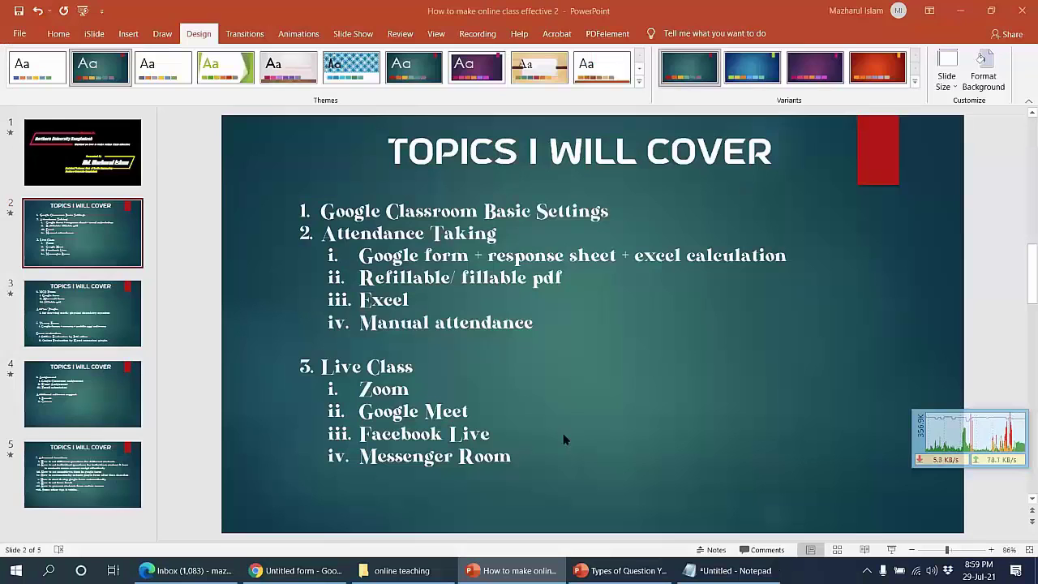
pyautogui.click(620, 570)
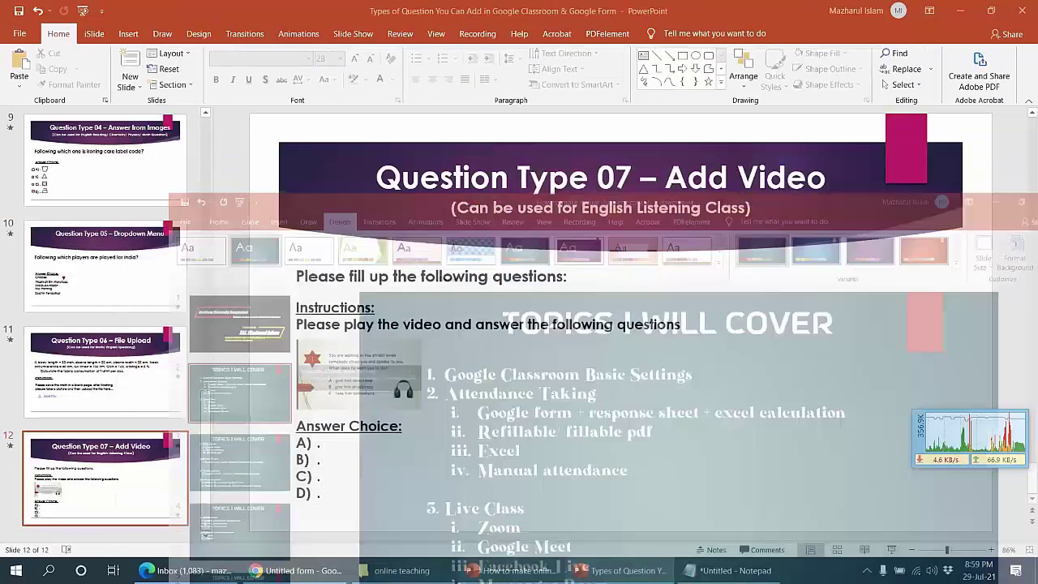